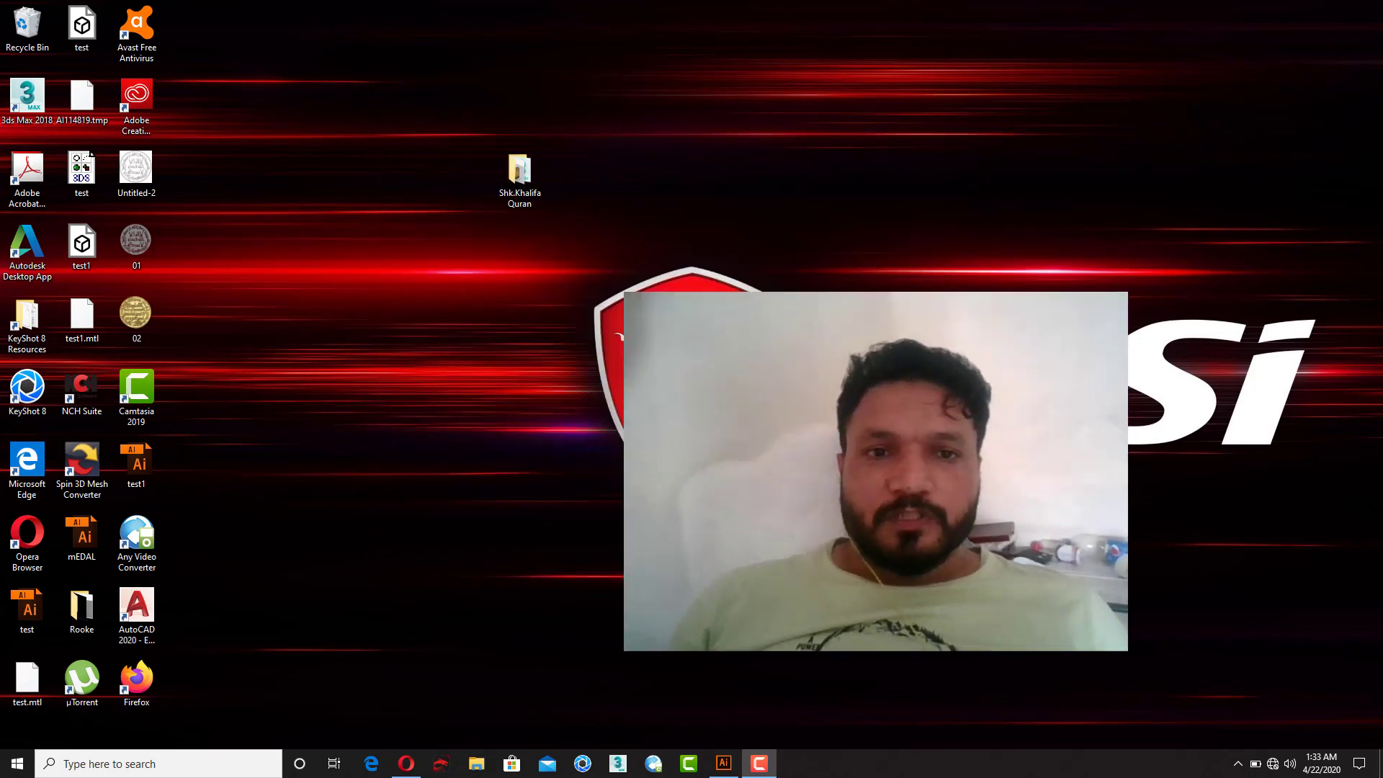
# Step: Switch to Illustrator and view the Untitled-1 document's artwork
pyautogui.click(725, 766)
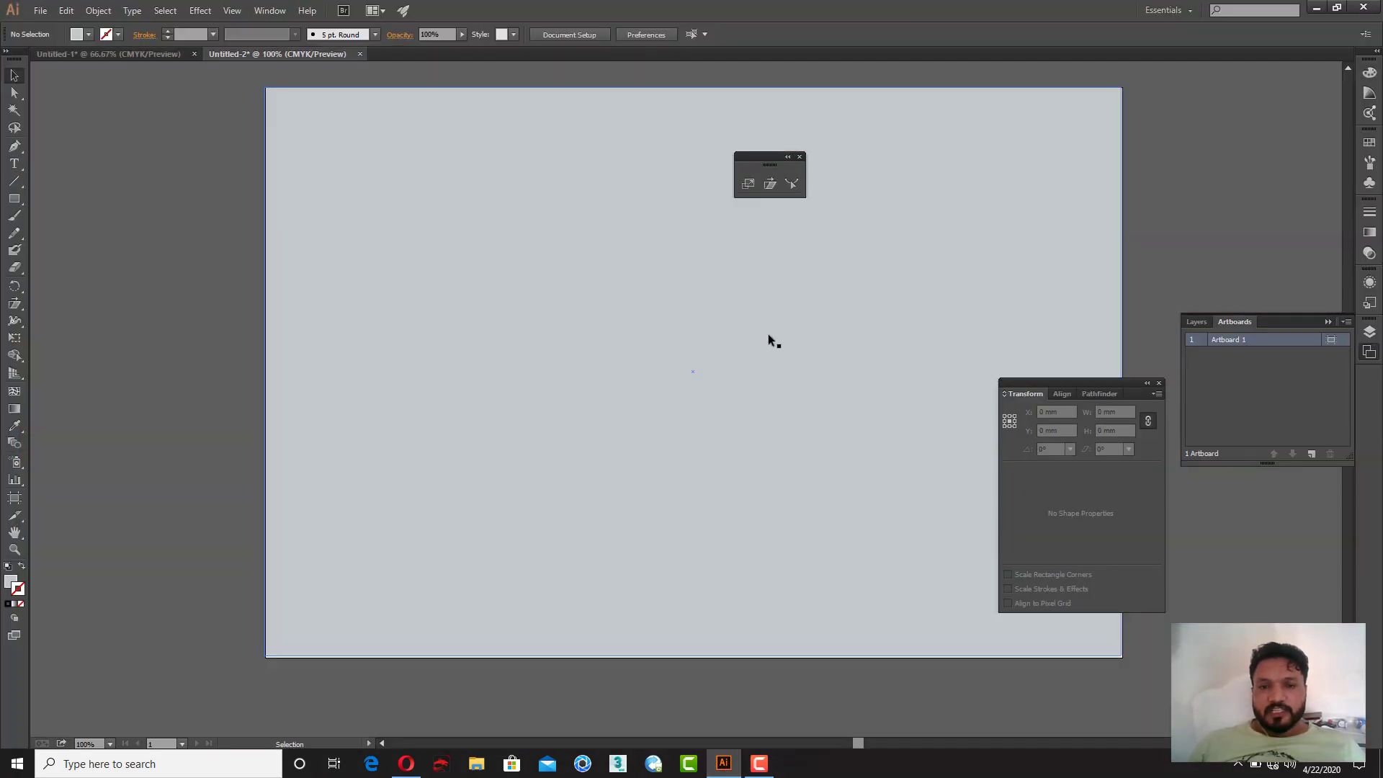
pyautogui.press('Tab')
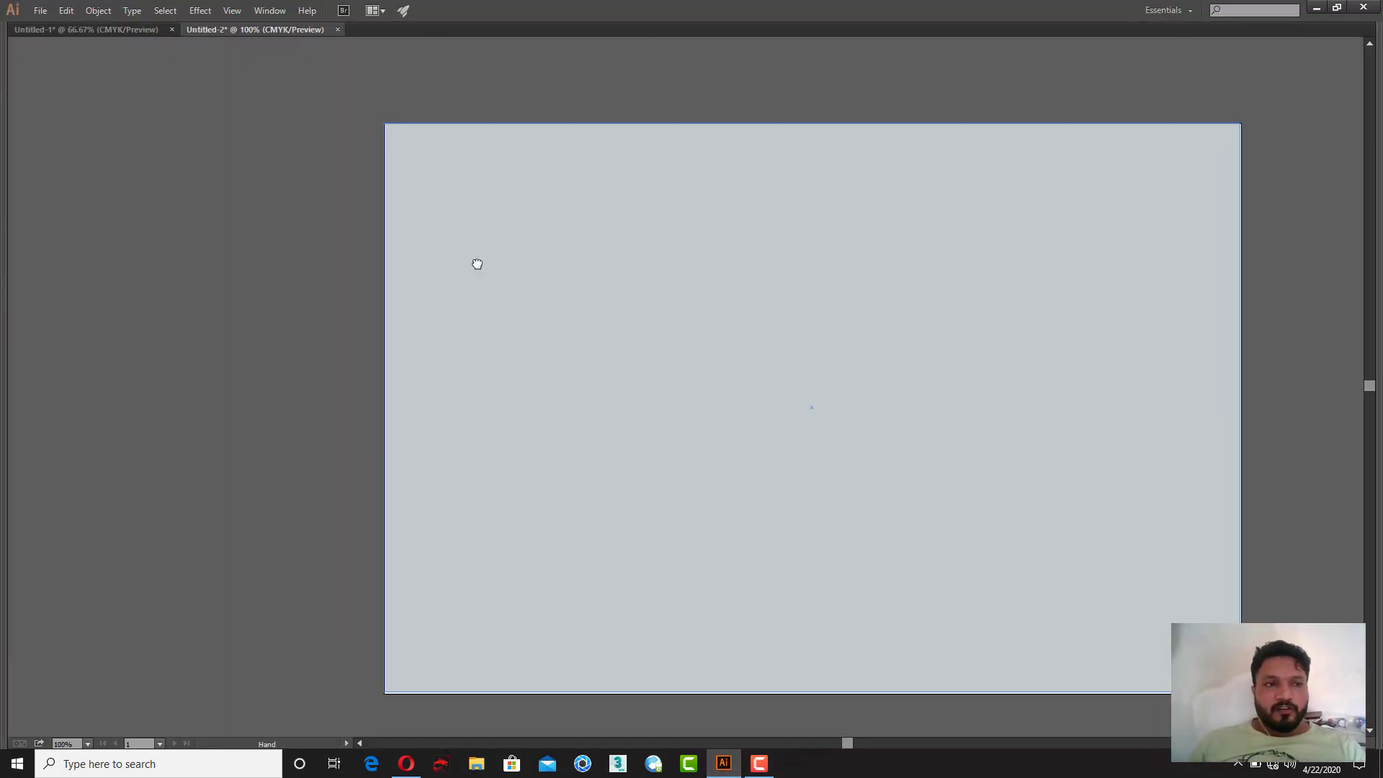
pyautogui.click(37, 32)
pyautogui.press('space')
pyautogui.moveTo(383, 246); pyautogui.dragTo(295, 107)
# Step: Create a new Letter-size document of 215.9 by 279.4 mm
pyautogui.click(41, 15)
pyautogui.click(56, 29)
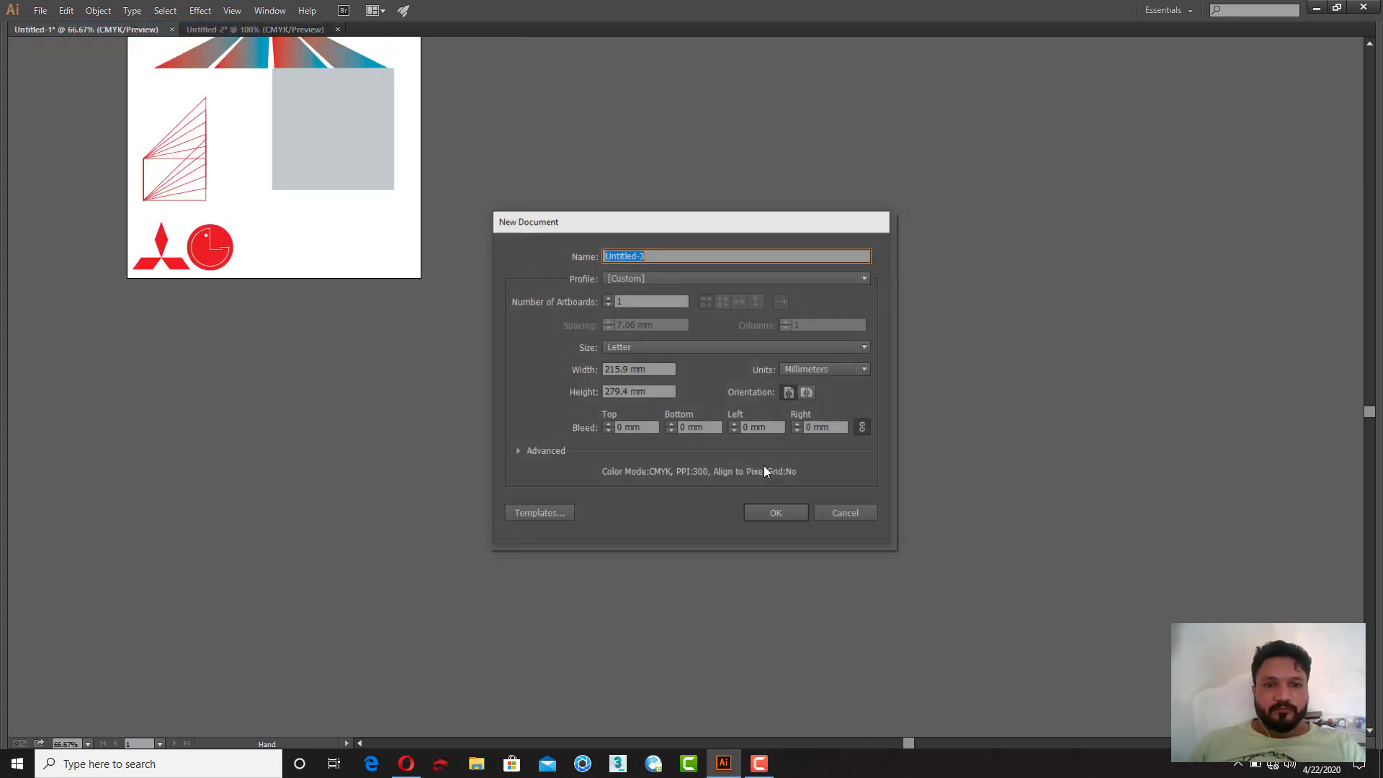
pyautogui.click(777, 513)
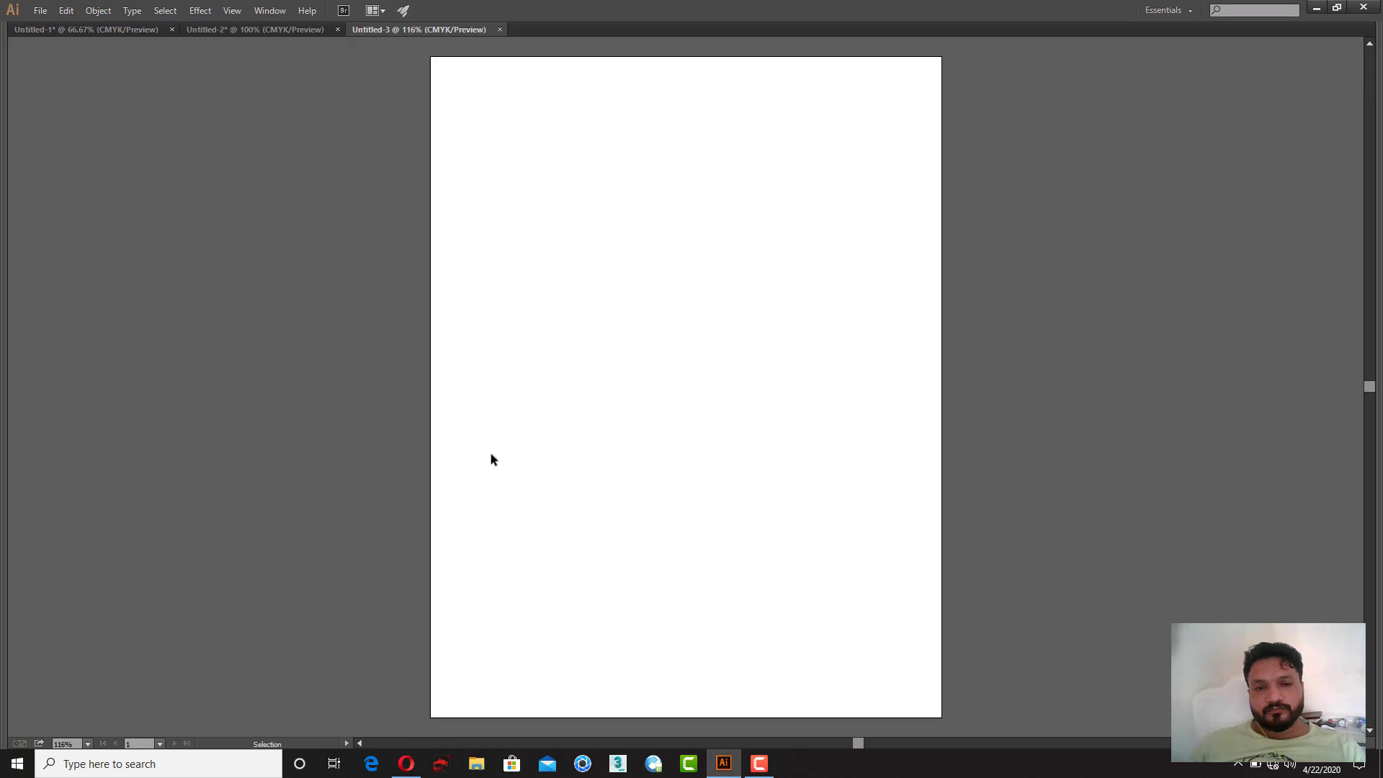
# Step: Draw a rectangle about 70 by 55 mm on the new artboard and nudge it slightly left
pyautogui.press('Tab')
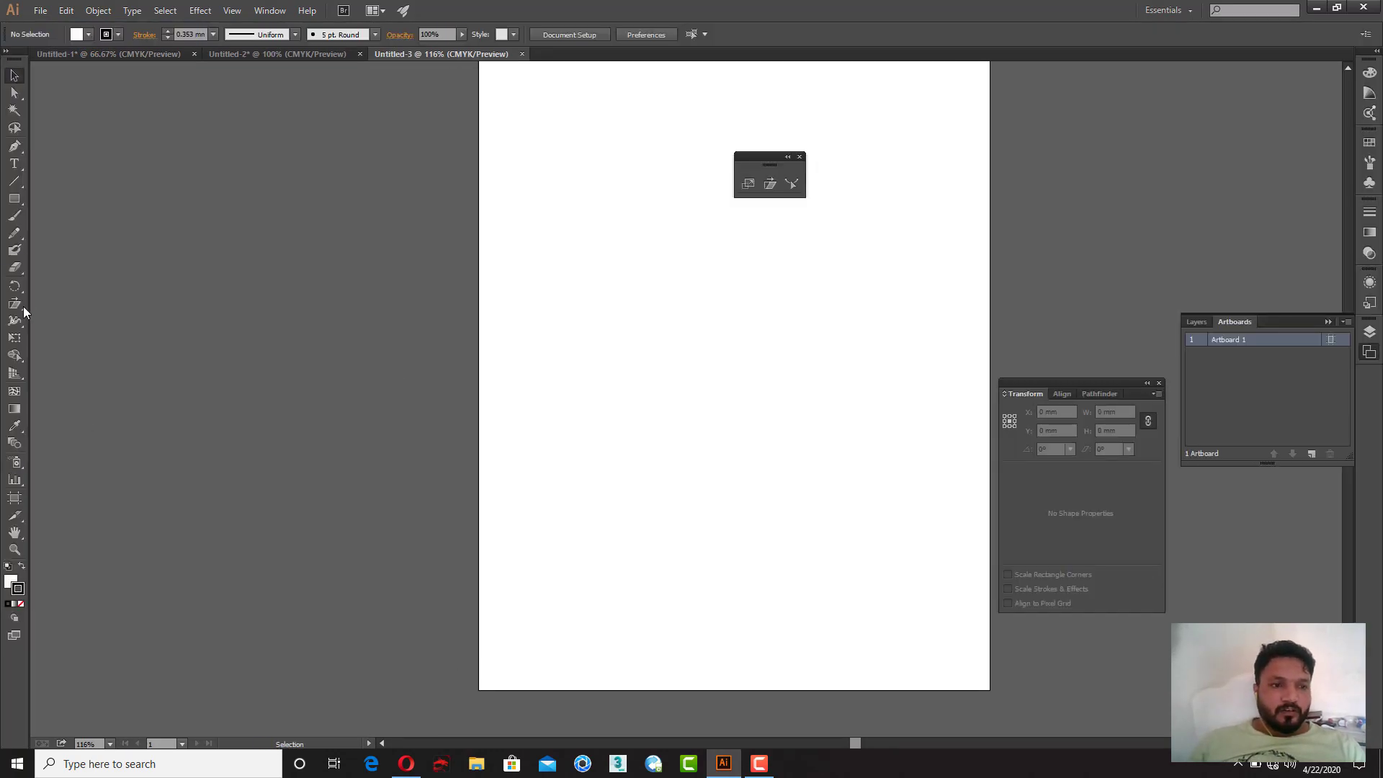
pyautogui.click(14, 199)
pyautogui.moveTo(594, 266); pyautogui.dragTo(755, 399)
pyautogui.click(800, 156)
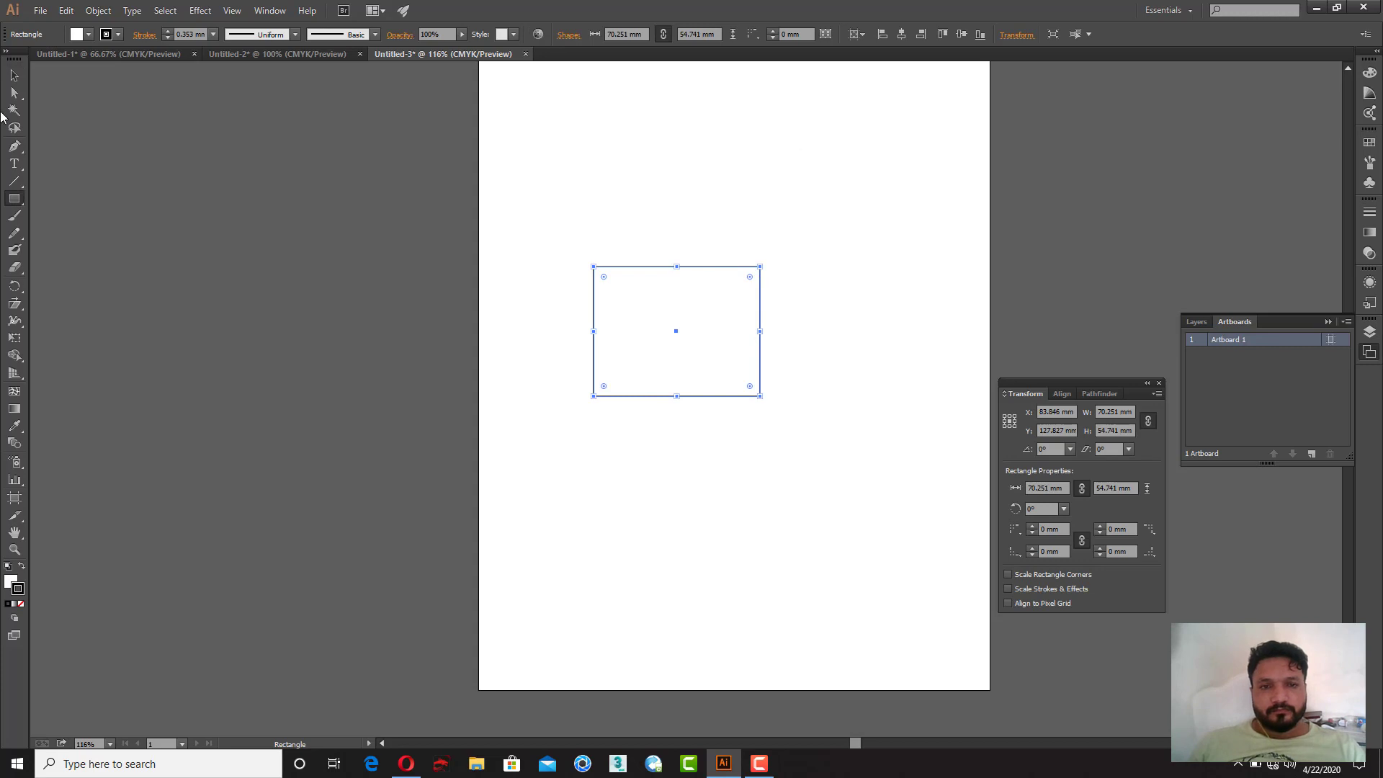
pyautogui.click(9, 77)
pyautogui.moveTo(564, 358); pyautogui.dragTo(510, 347)
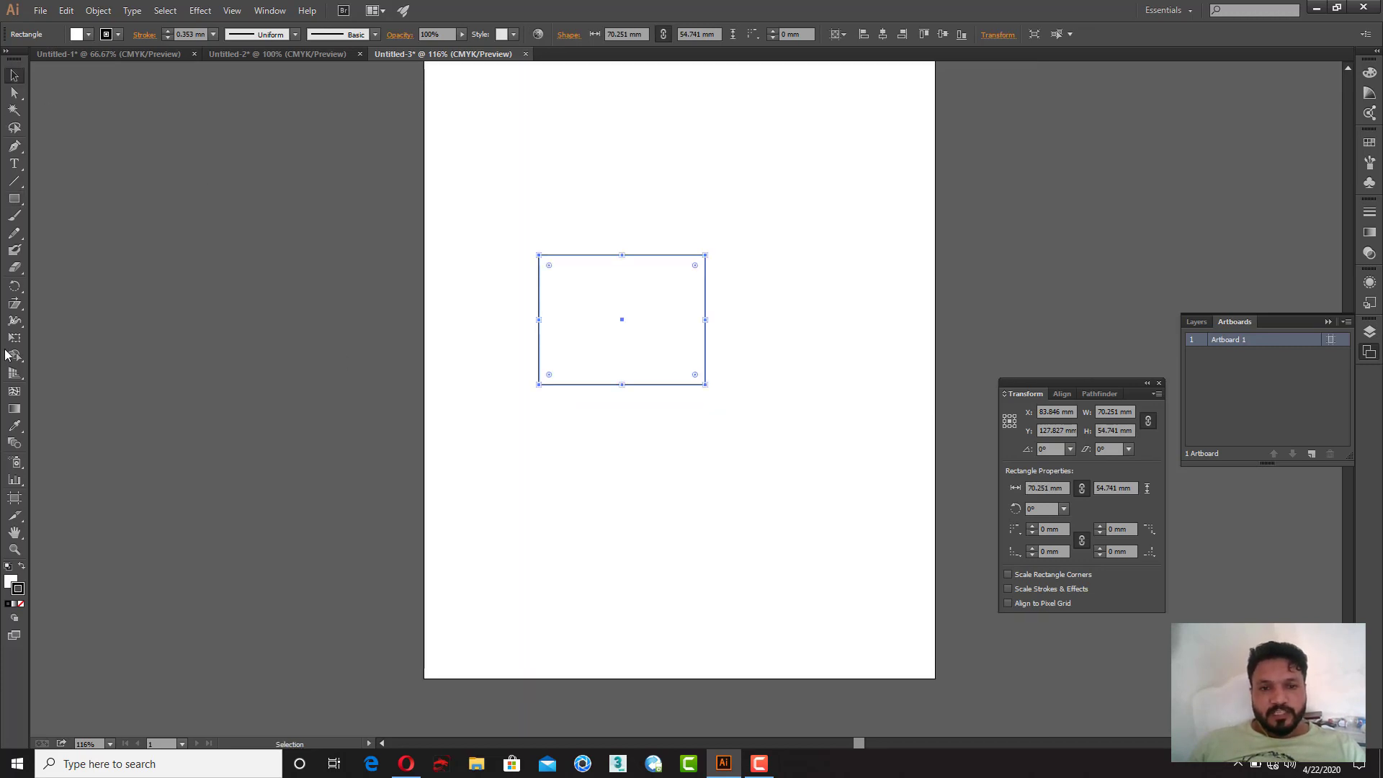
# Step: Tear off the Rotate and Scale tool groups as floating panels beside the artboard
pyautogui.click(14, 286)
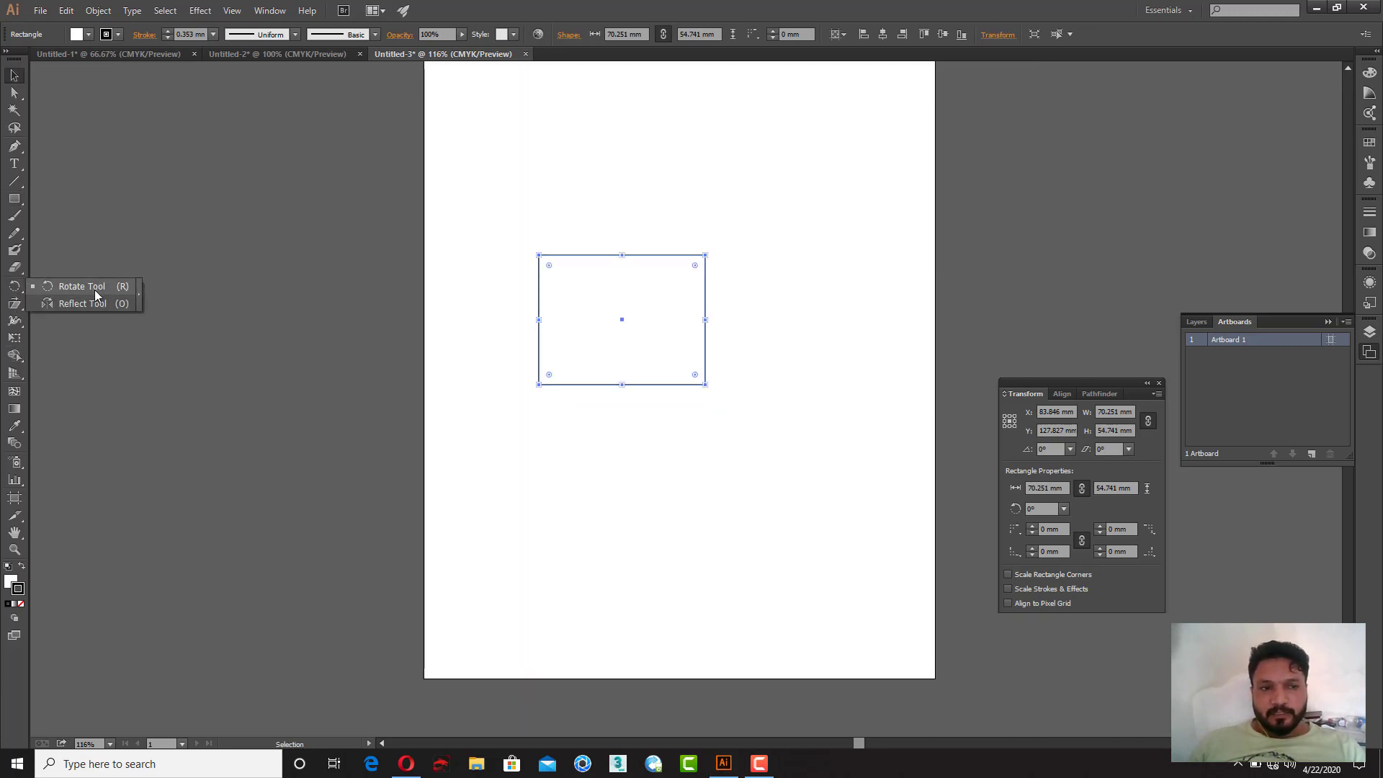
pyautogui.click(139, 293)
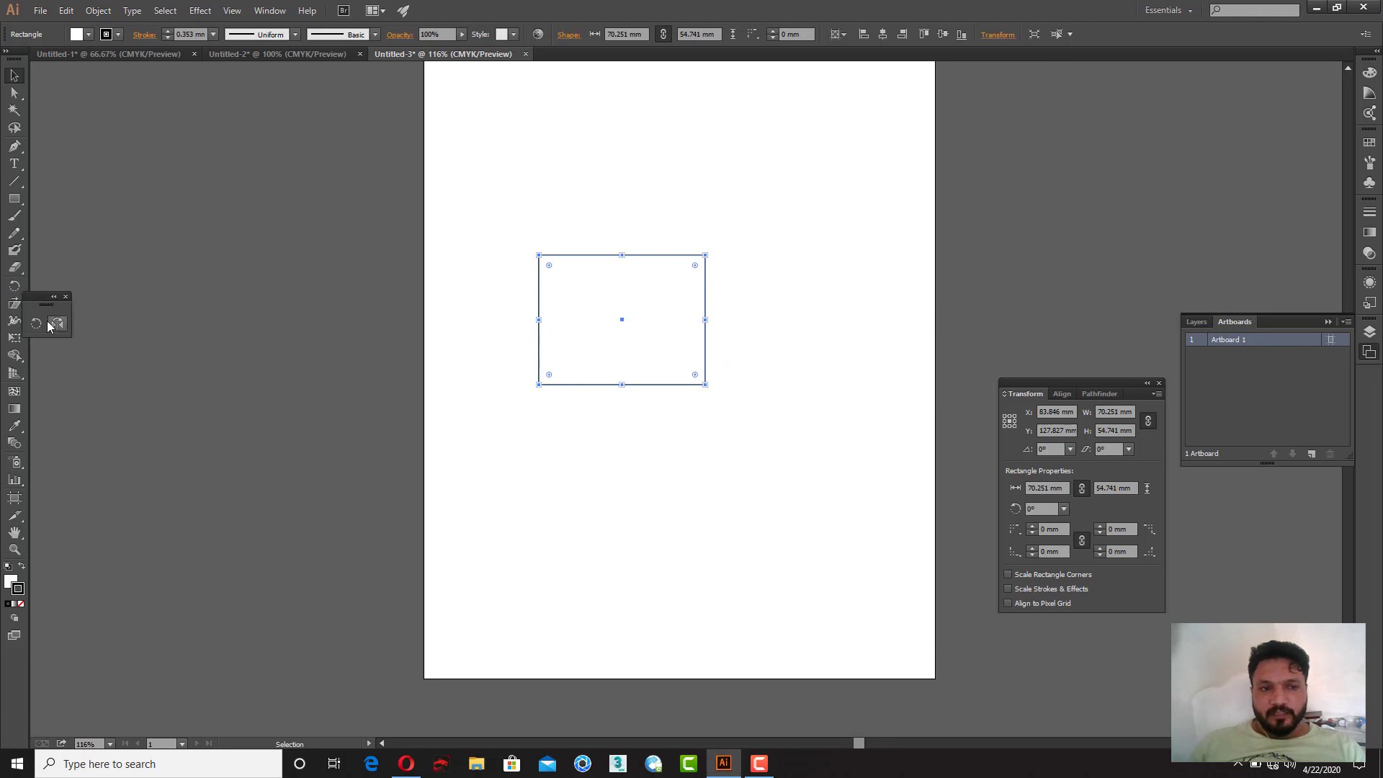
pyautogui.moveTo(33, 301); pyautogui.dragTo(807, 142)
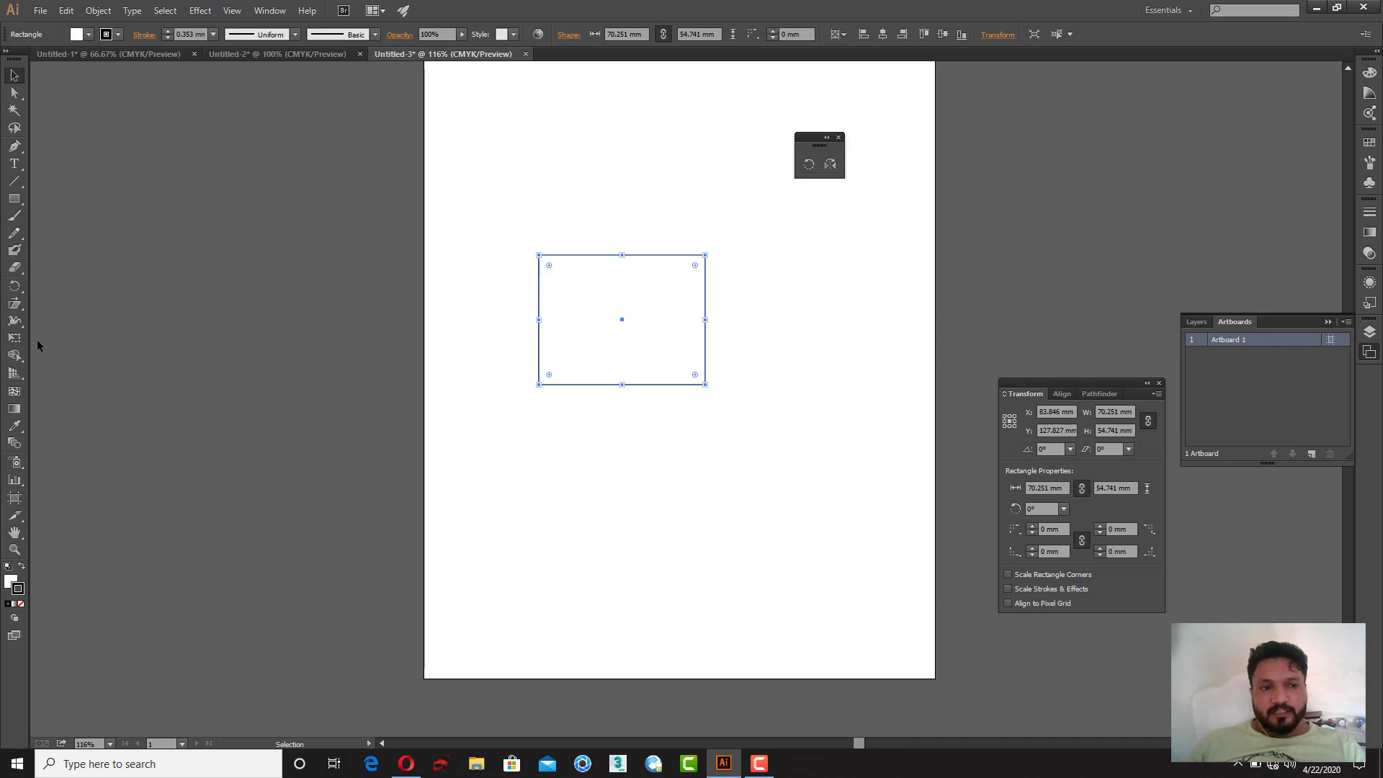
pyautogui.moveTo(22, 309); pyautogui.dragTo(133, 306)
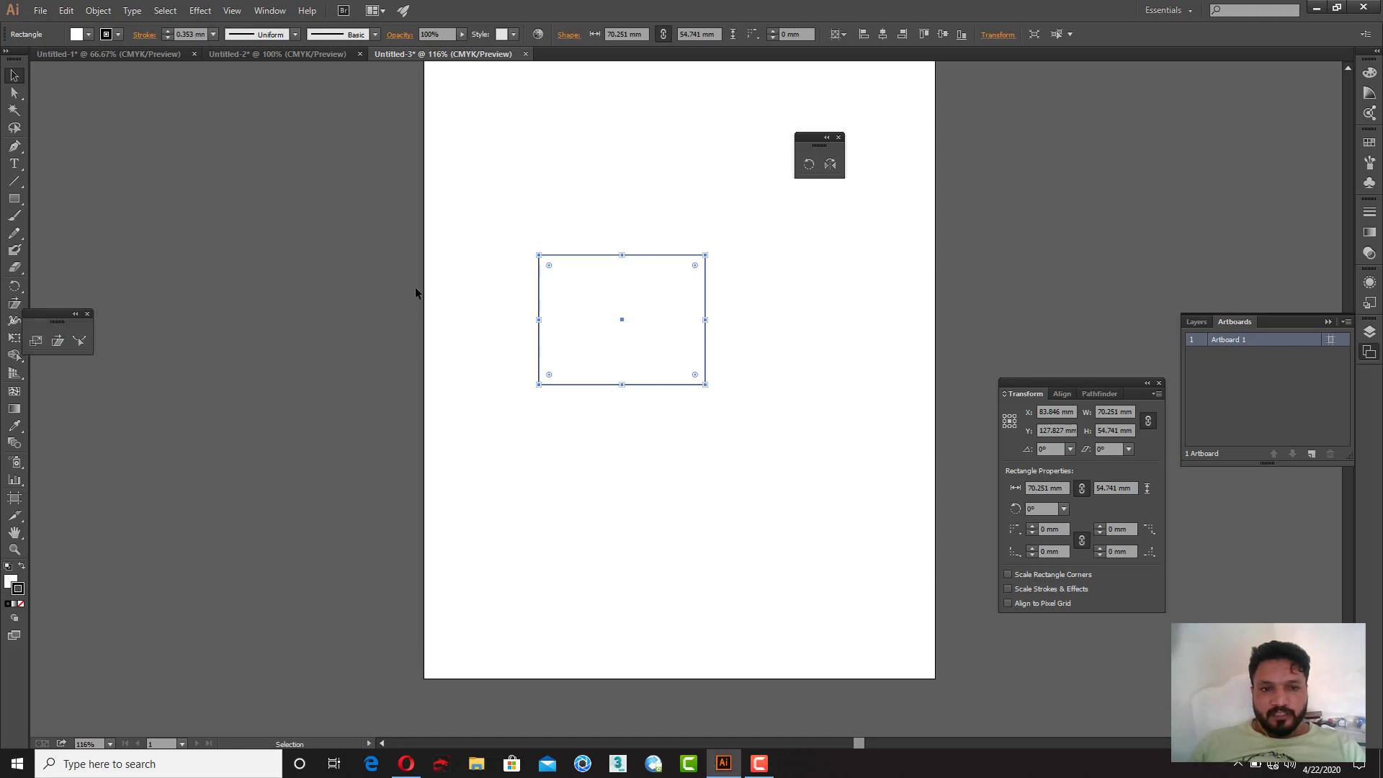
pyautogui.moveTo(52, 324); pyautogui.dragTo(809, 228)
# Step: Move the rectangle up and to the left on the artboard
pyautogui.click(676, 399)
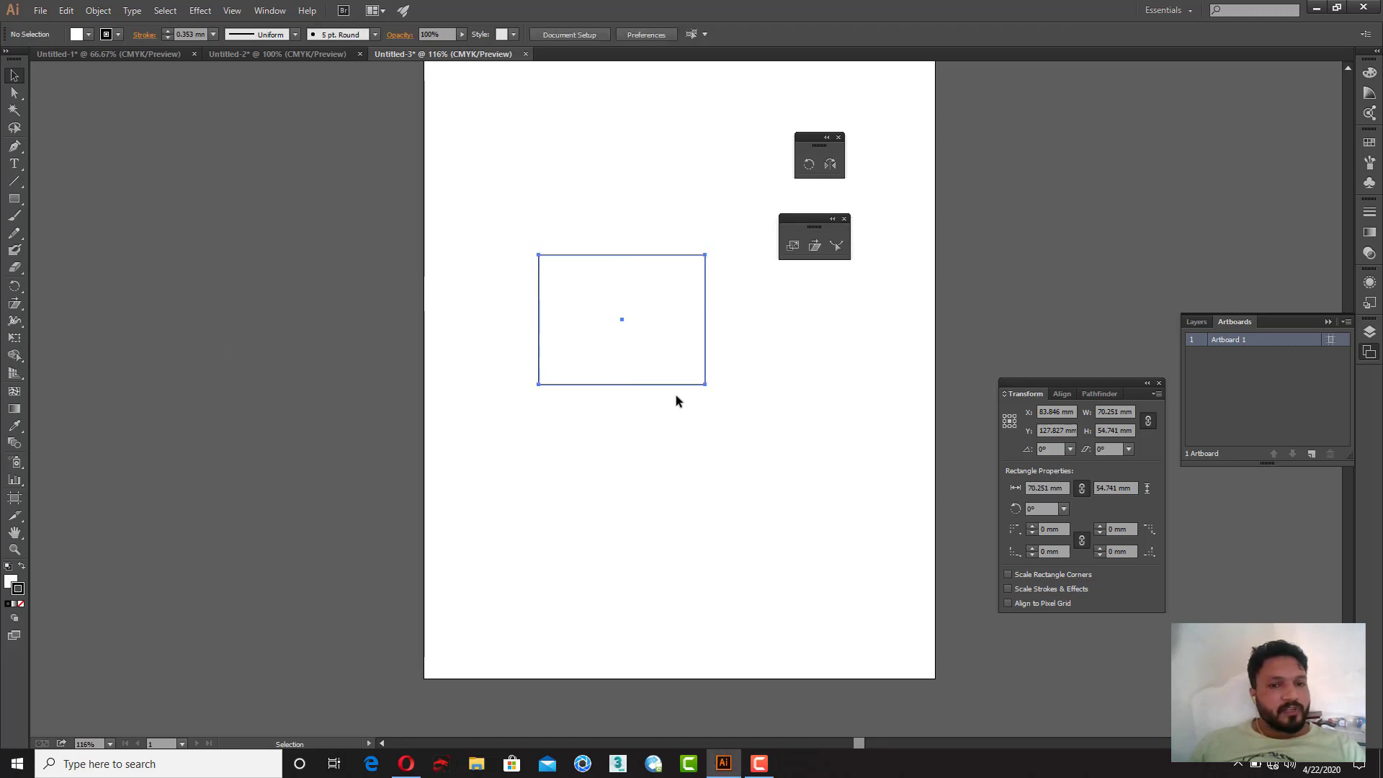
pyautogui.moveTo(671, 337); pyautogui.dragTo(597, 314)
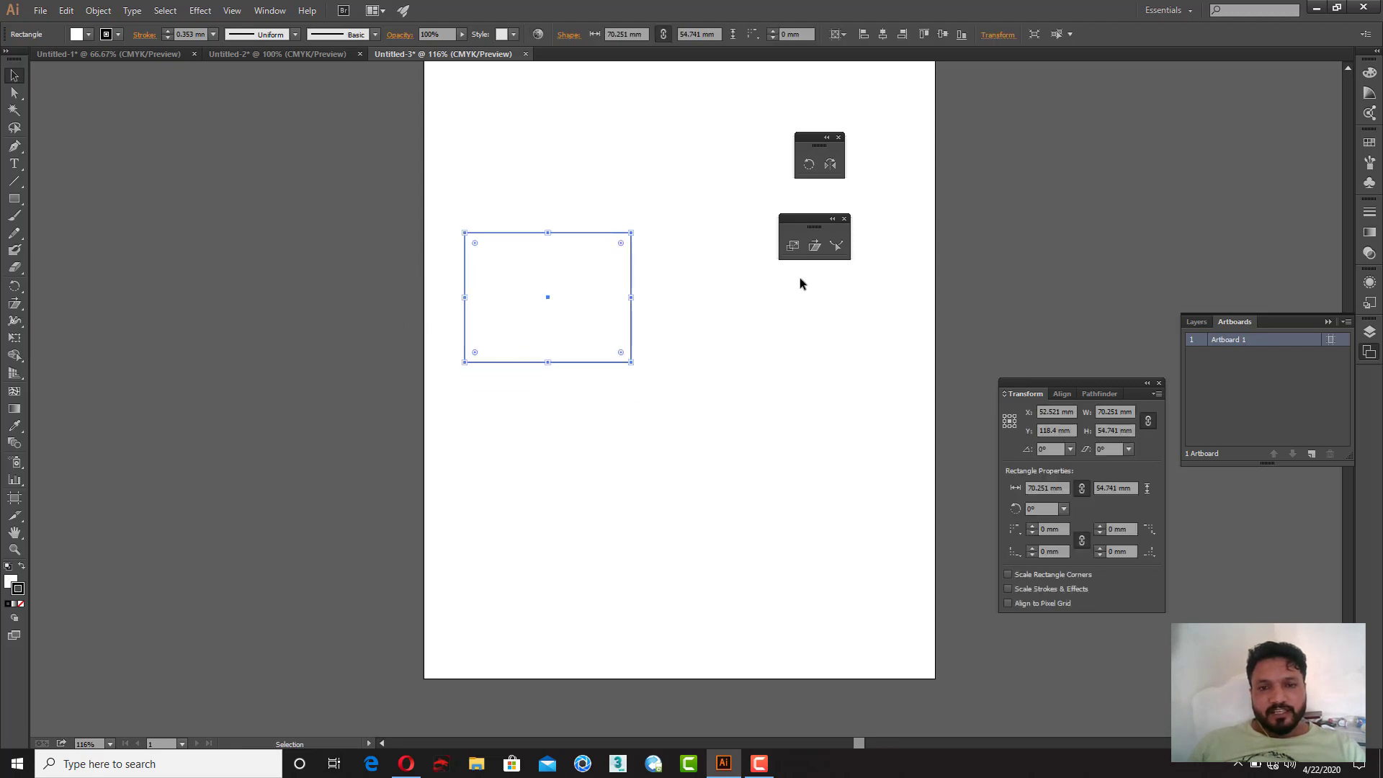
# Step: Try scaling the rectangle with the Scale tool from several corners and handles
pyautogui.click(794, 249)
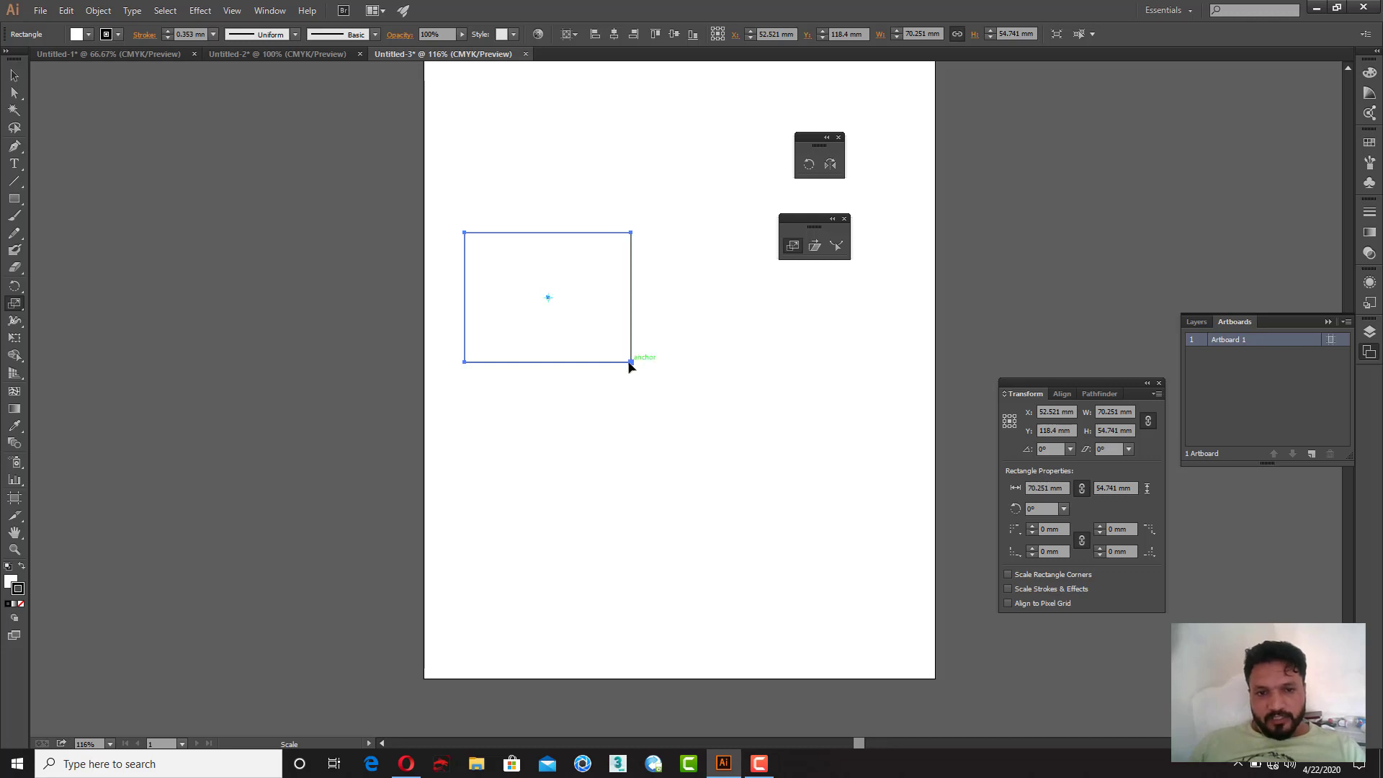
pyautogui.moveTo(628, 366); pyautogui.dragTo(685, 425)
pyautogui.hotkey('ctrl', 'z')
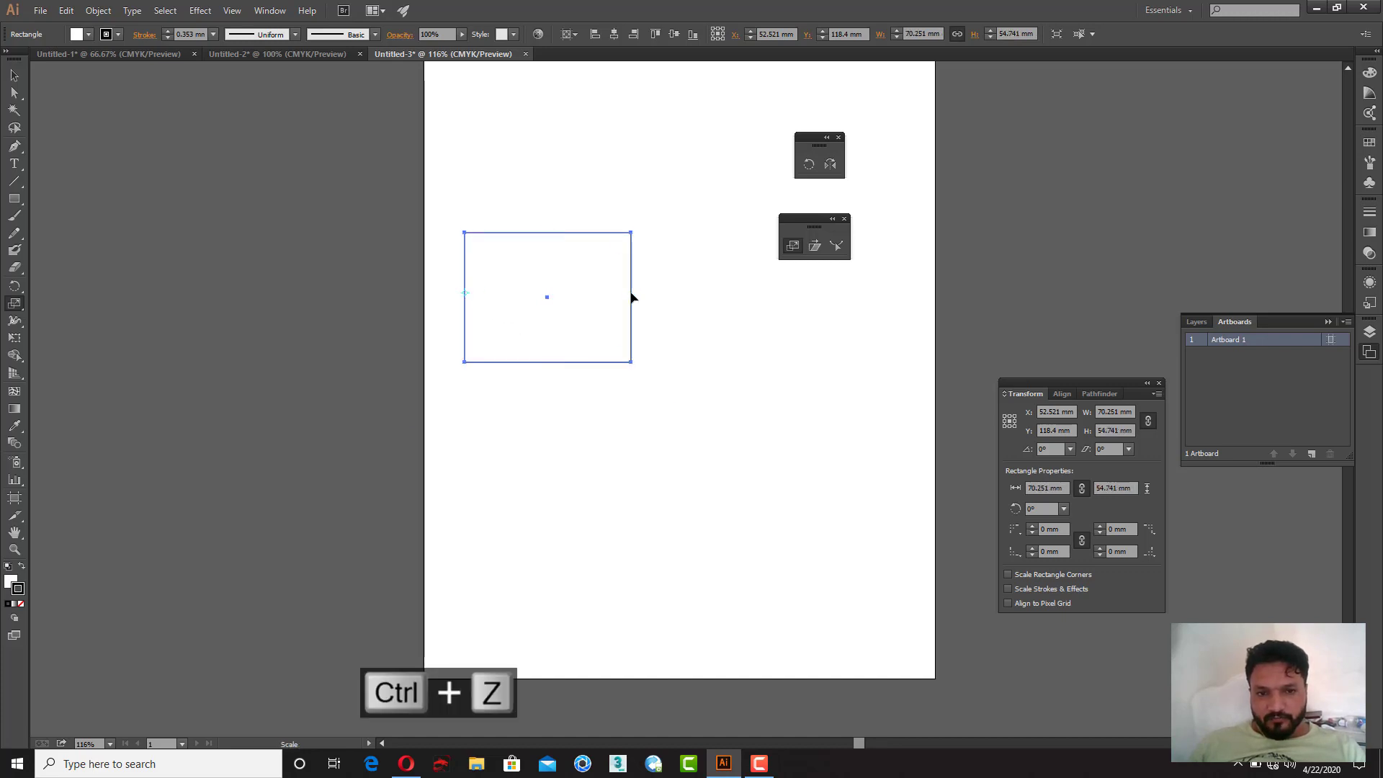
pyautogui.moveTo(631, 297); pyautogui.dragTo(673, 291)
pyautogui.hotkey('ctrl', 'z')
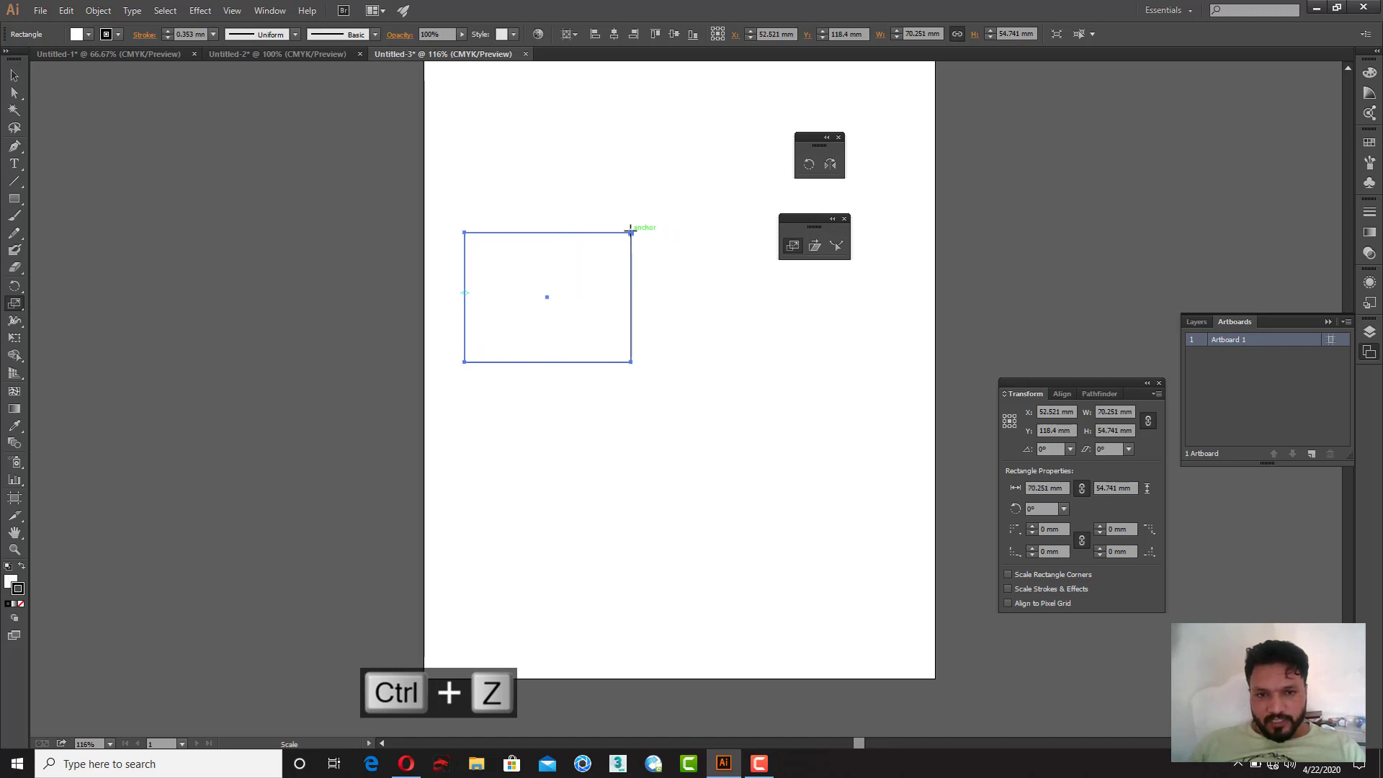
pyautogui.moveTo(631, 232); pyautogui.dragTo(602, 259)
pyautogui.hotkey('ctrl', 'z')
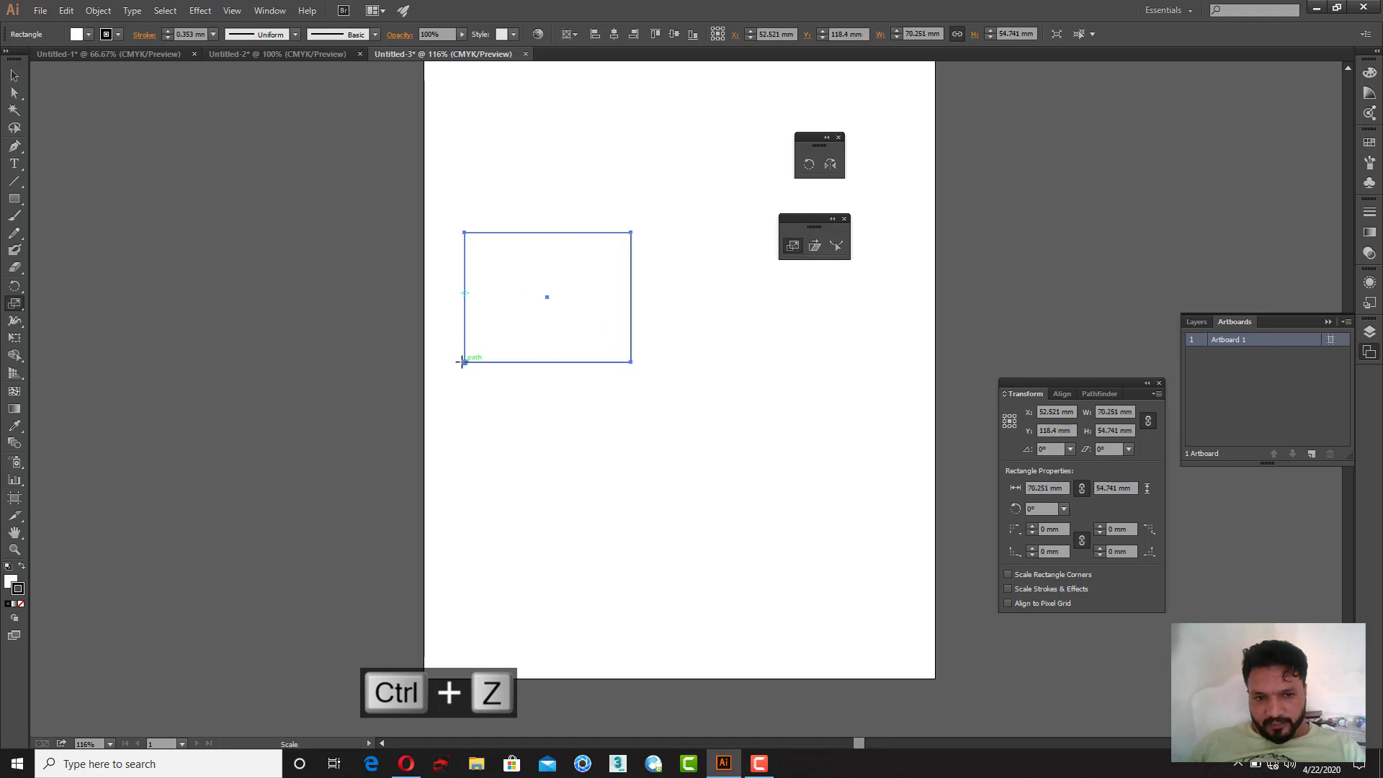
pyautogui.moveTo(630, 232); pyautogui.dragTo(556, 299)
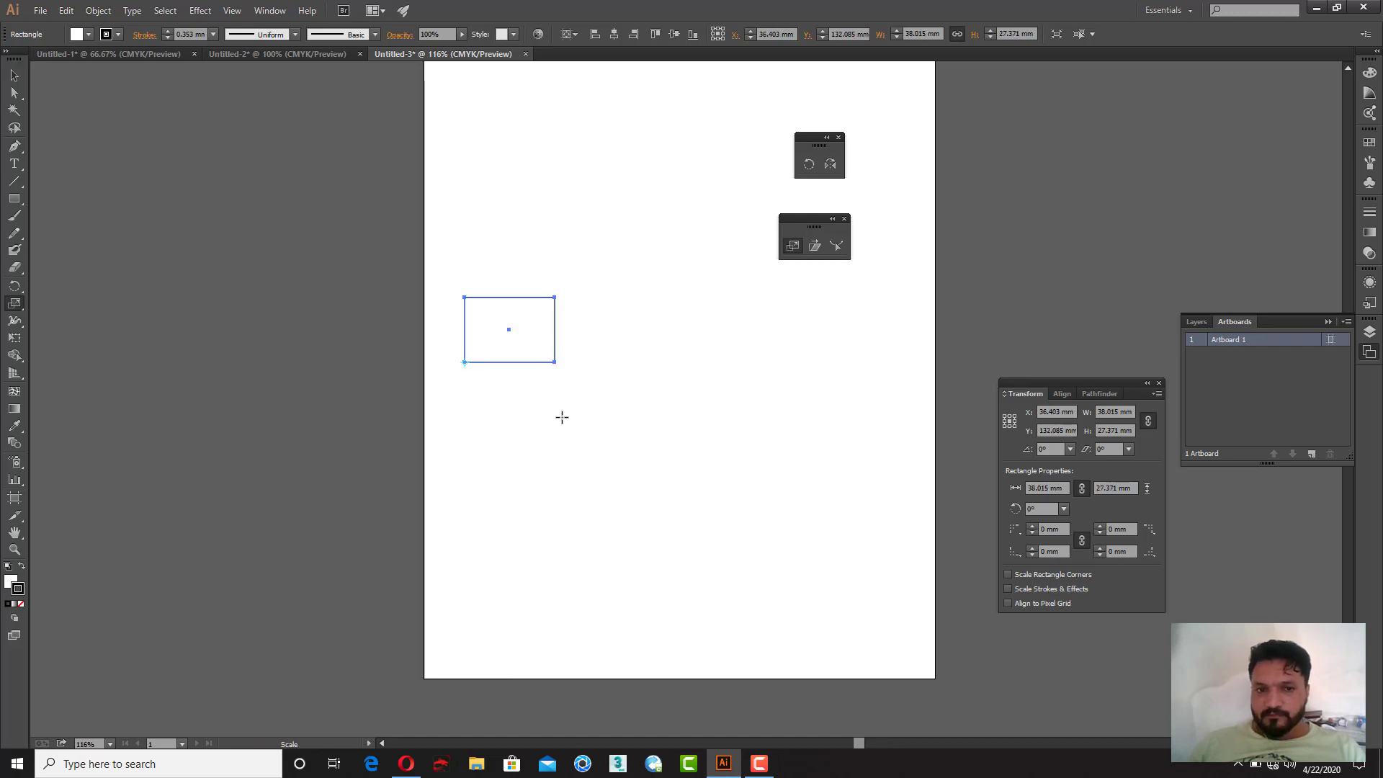
pyautogui.hotkey('ctrl', 'z')
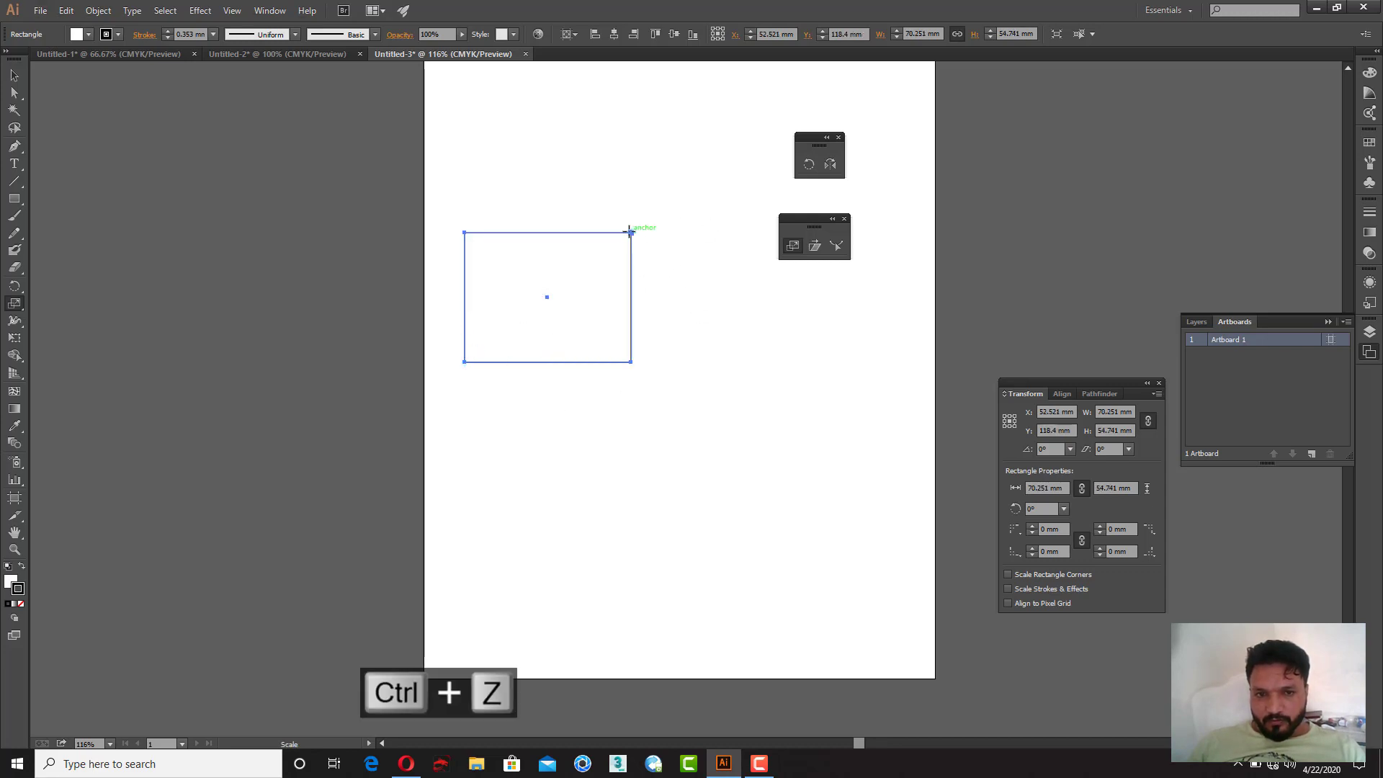
pyautogui.keyDown('alt'); pyautogui.click(612, 252); pyautogui.keyUp('alt')
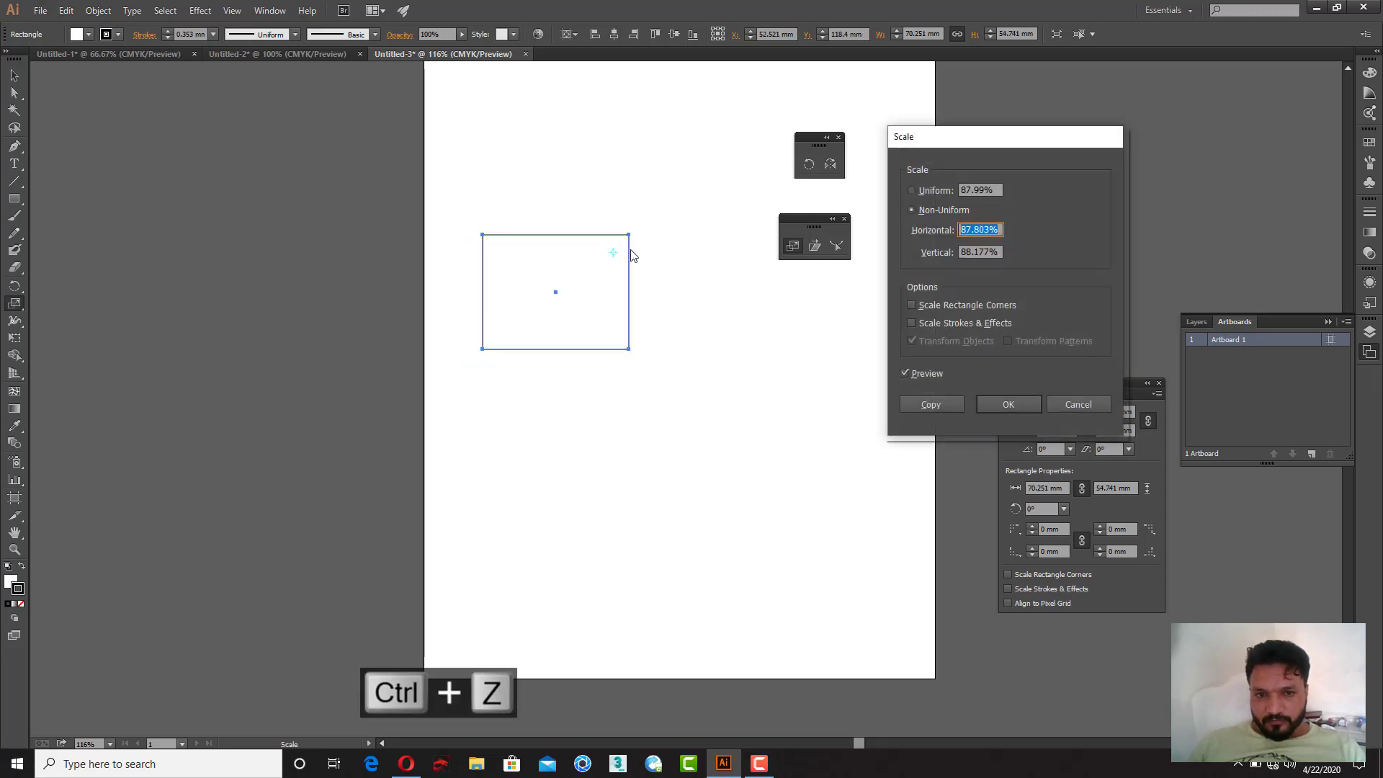
pyautogui.click(1053, 404)
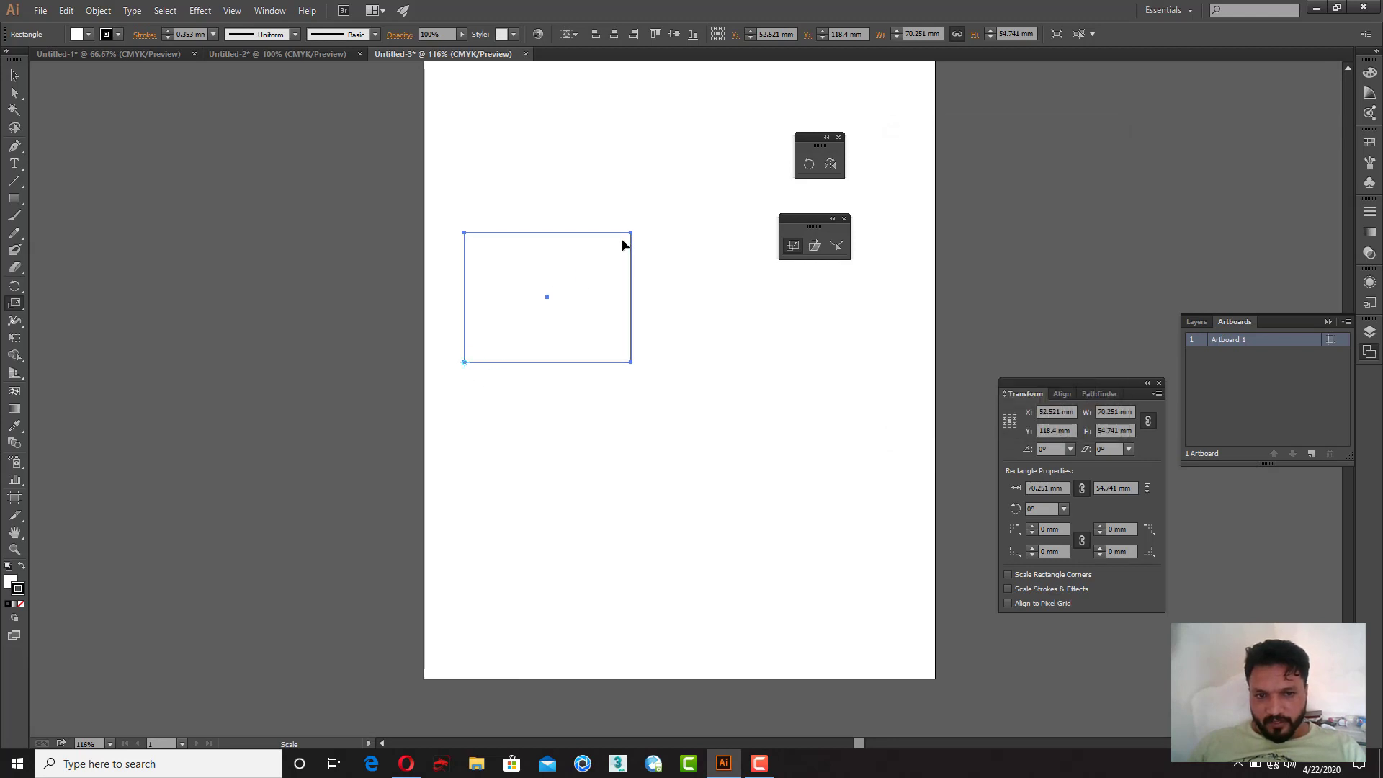
# Step: Scale a copy of the rectangle to about 93.5% toward its lower-left corner and repeat the transform many times
pyautogui.moveTo(631, 237); pyautogui.dragTo(620, 245)
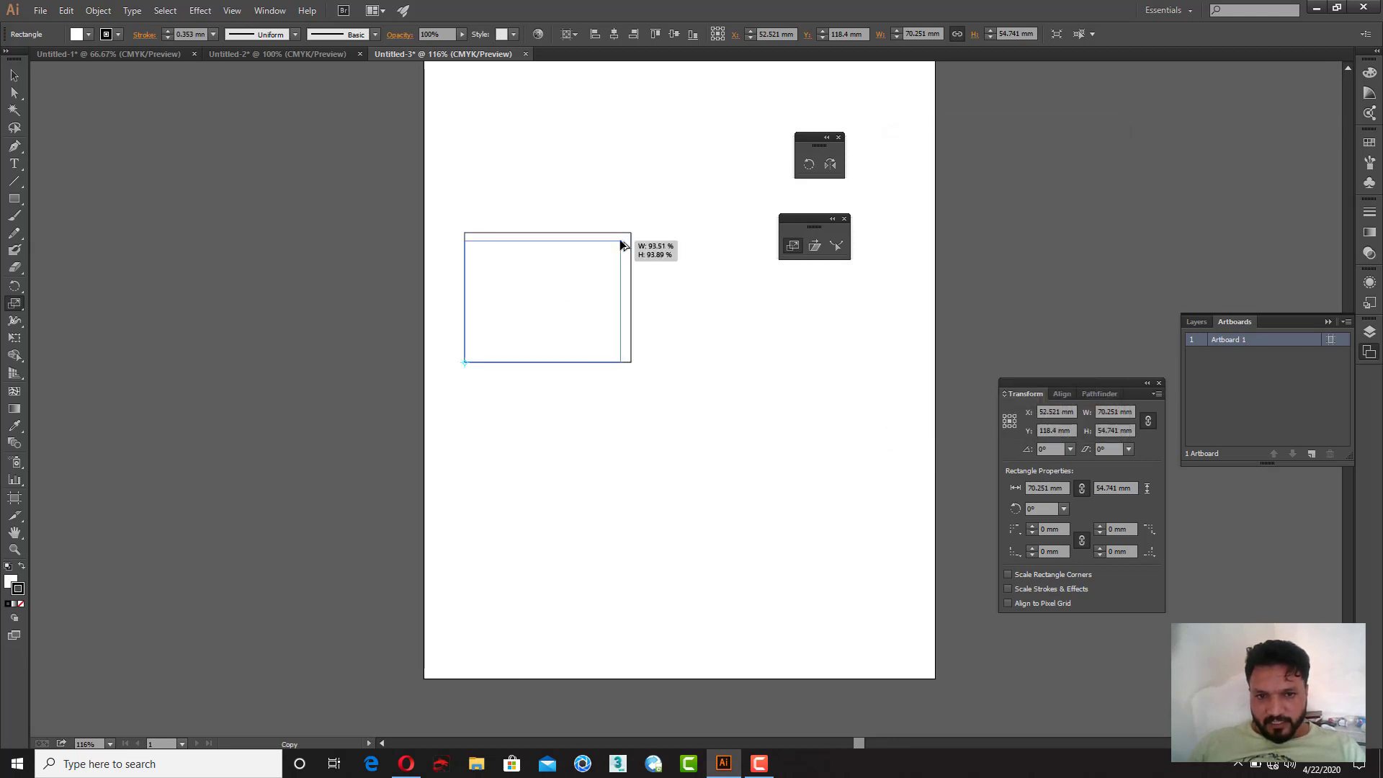
pyautogui.hotkey('ctrl', 'd')
pyautogui.hotkey('ctrl', 'd')
pyautogui.hotkey('ctrl', 'd')
pyautogui.hotkey('ctrl', 'd')
pyautogui.hotkey('ctrl', 'd')
pyautogui.hotkey('ctrl', 'd')
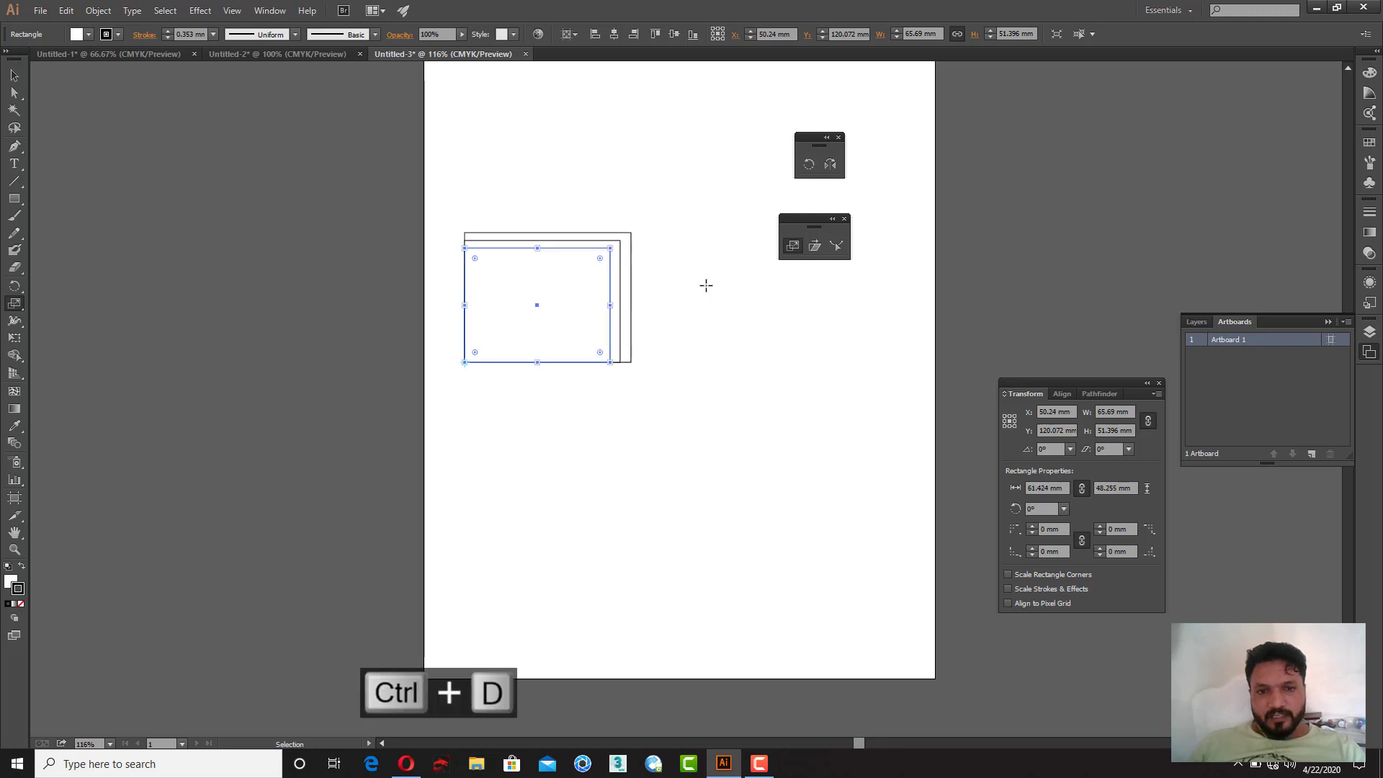
pyautogui.hotkey('ctrl', 'd')
pyautogui.hotkey('ctrl', 'd')
pyautogui.hotkey('ctrl', 'd')
pyautogui.hotkey('ctrl', 'd')
pyautogui.hotkey('ctrl', 'd')
pyautogui.hotkey('ctrl', 'd')
pyautogui.hotkey('ctrl', 'd')
pyautogui.hotkey('ctrl', 'd')
pyautogui.hotkey('ctrl', 'd')
pyautogui.hotkey('ctrl', 'd')
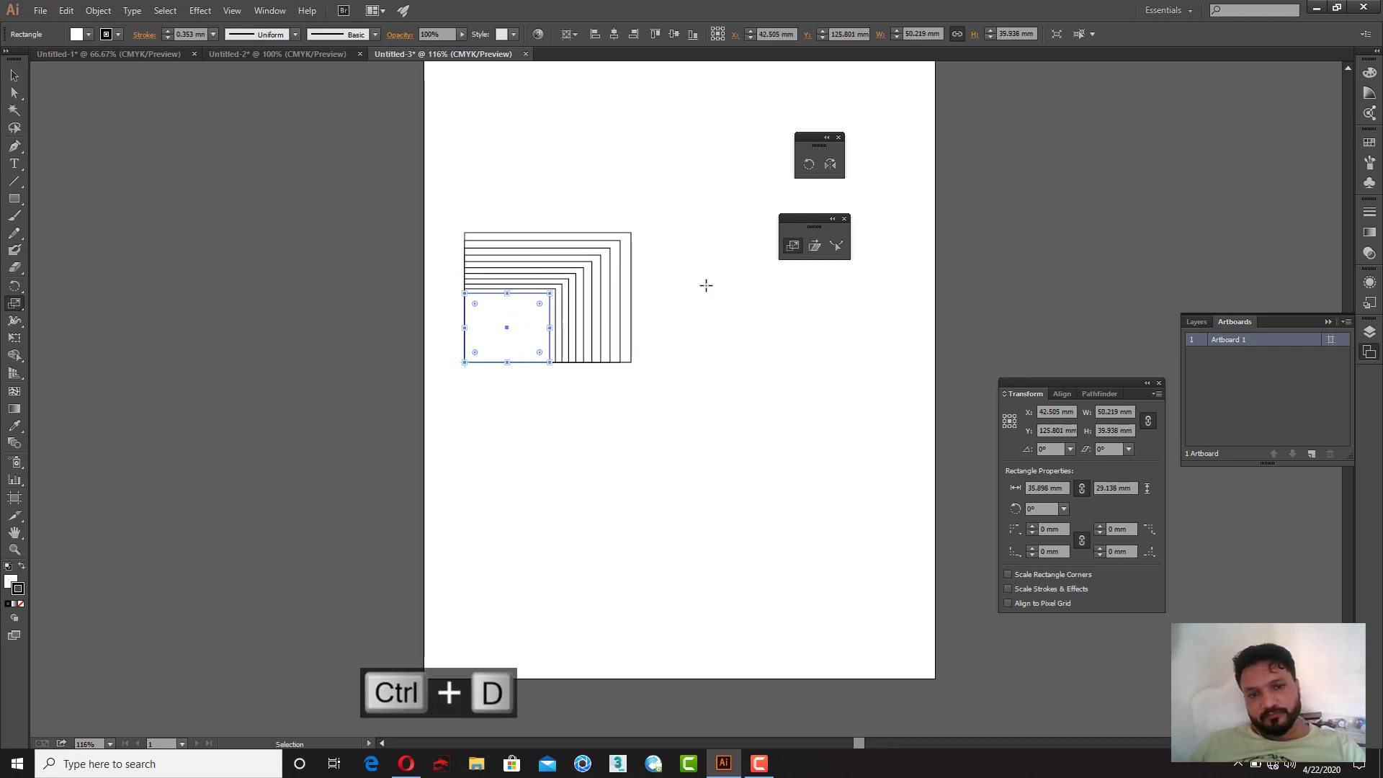
pyautogui.hotkey('ctrl', 'd')
pyautogui.hotkey('ctrl', 'd')
pyautogui.hotkey('ctrl', 'd')
pyautogui.hotkey('ctrl', 'd')
pyautogui.hotkey('ctrl', 'd')
pyautogui.hotkey('ctrl', 'd')
pyautogui.hotkey('ctrl', 'd')
pyautogui.hotkey('ctrl', 'd')
pyautogui.hotkey('ctrl', 'd')
pyautogui.hotkey('ctrl', 'd')
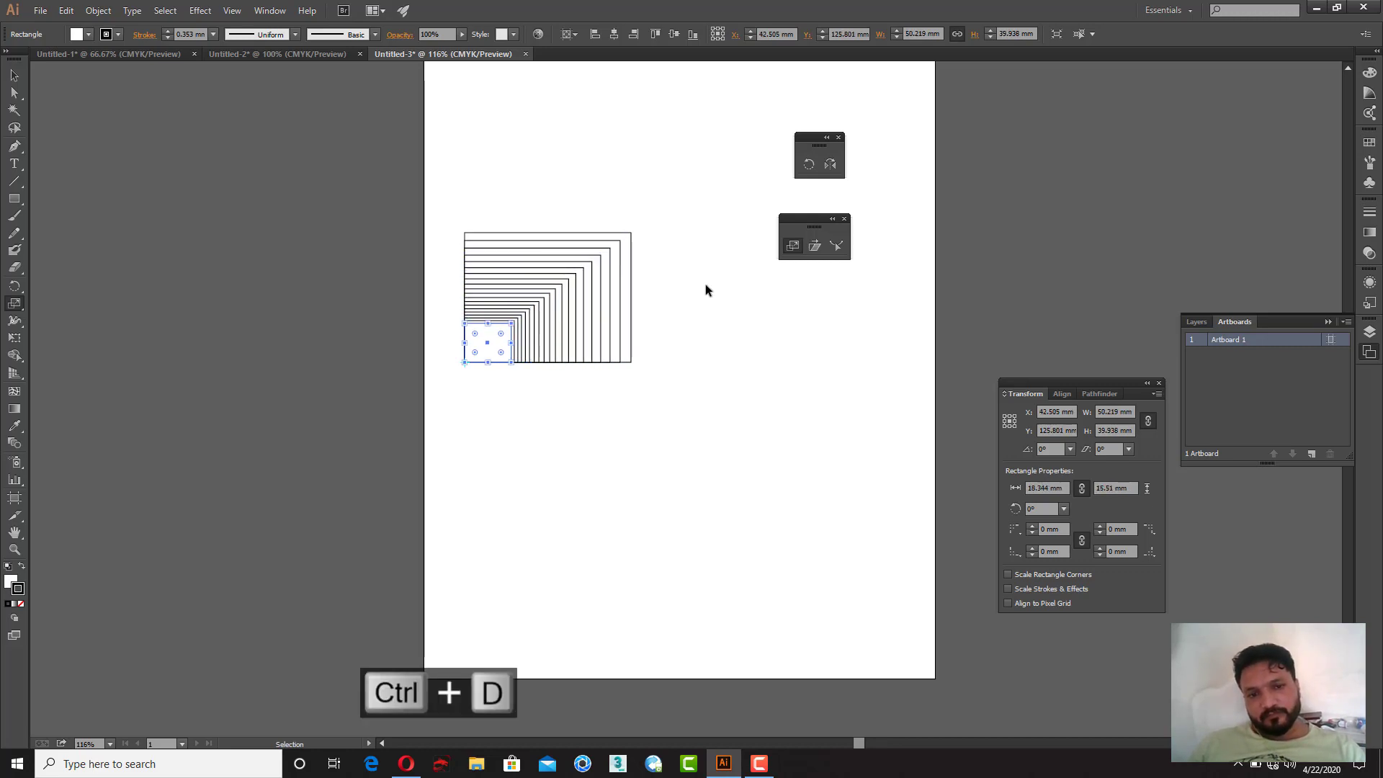
pyautogui.hotkey('ctrl', 'd')
pyautogui.hotkey('ctrl', 'd')
pyautogui.hotkey('ctrl', 'd')
pyautogui.hotkey('ctrl', 'd')
pyautogui.hotkey('ctrl', 'd')
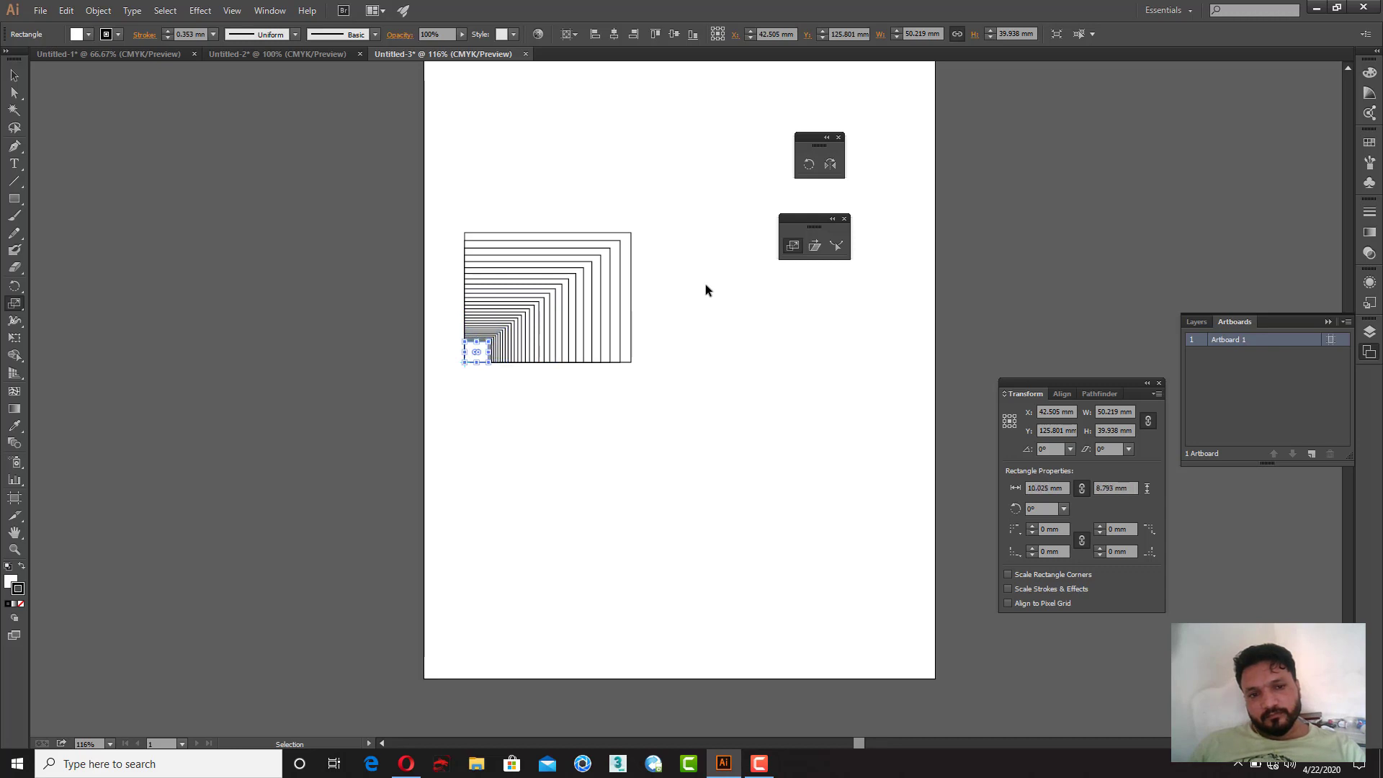
# Step: Select all the nested rectangles and group them
pyautogui.click(15, 74)
pyautogui.moveTo(360, 179); pyautogui.dragTo(697, 416)
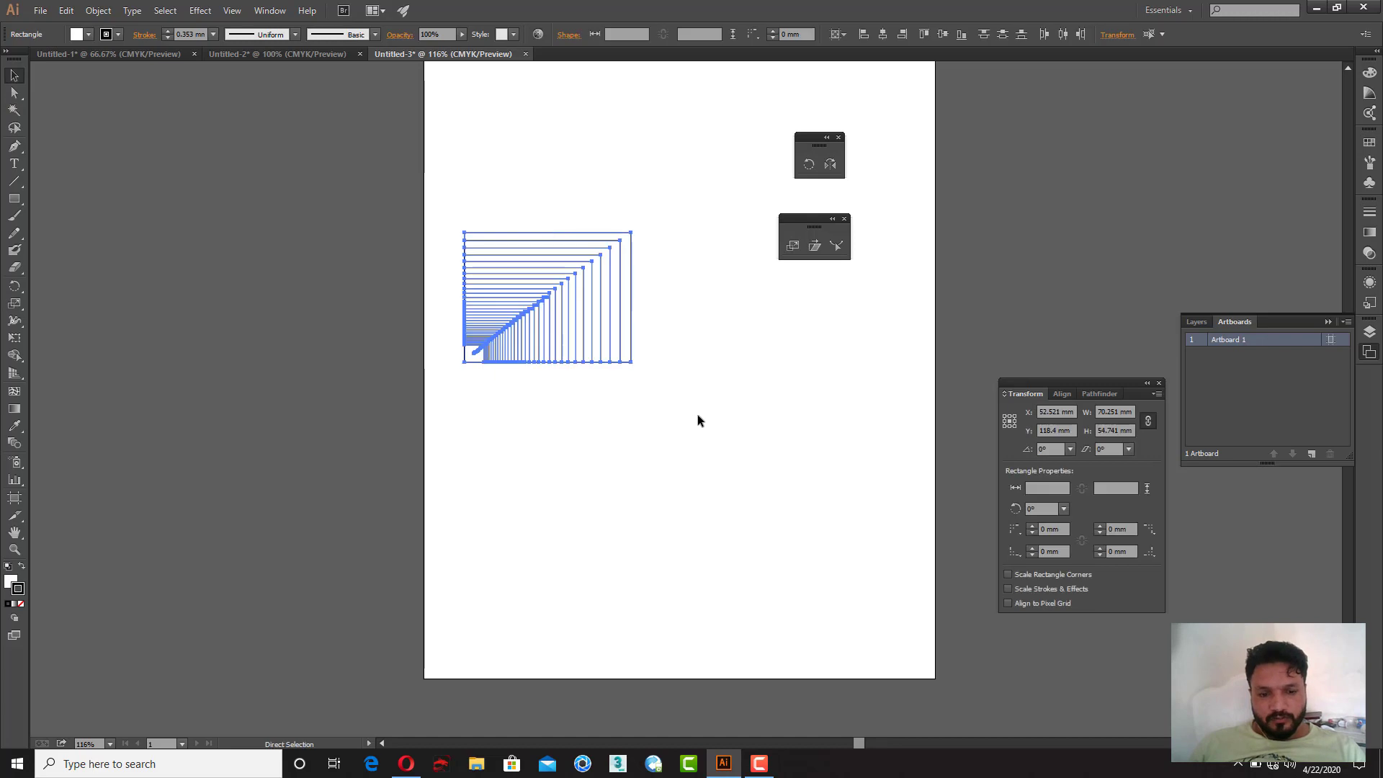
pyautogui.hotkey('ctrl', 'g')
pyautogui.moveTo(532, 352); pyautogui.dragTo(533, 256)
pyautogui.hotkey('ctrl', 'z')
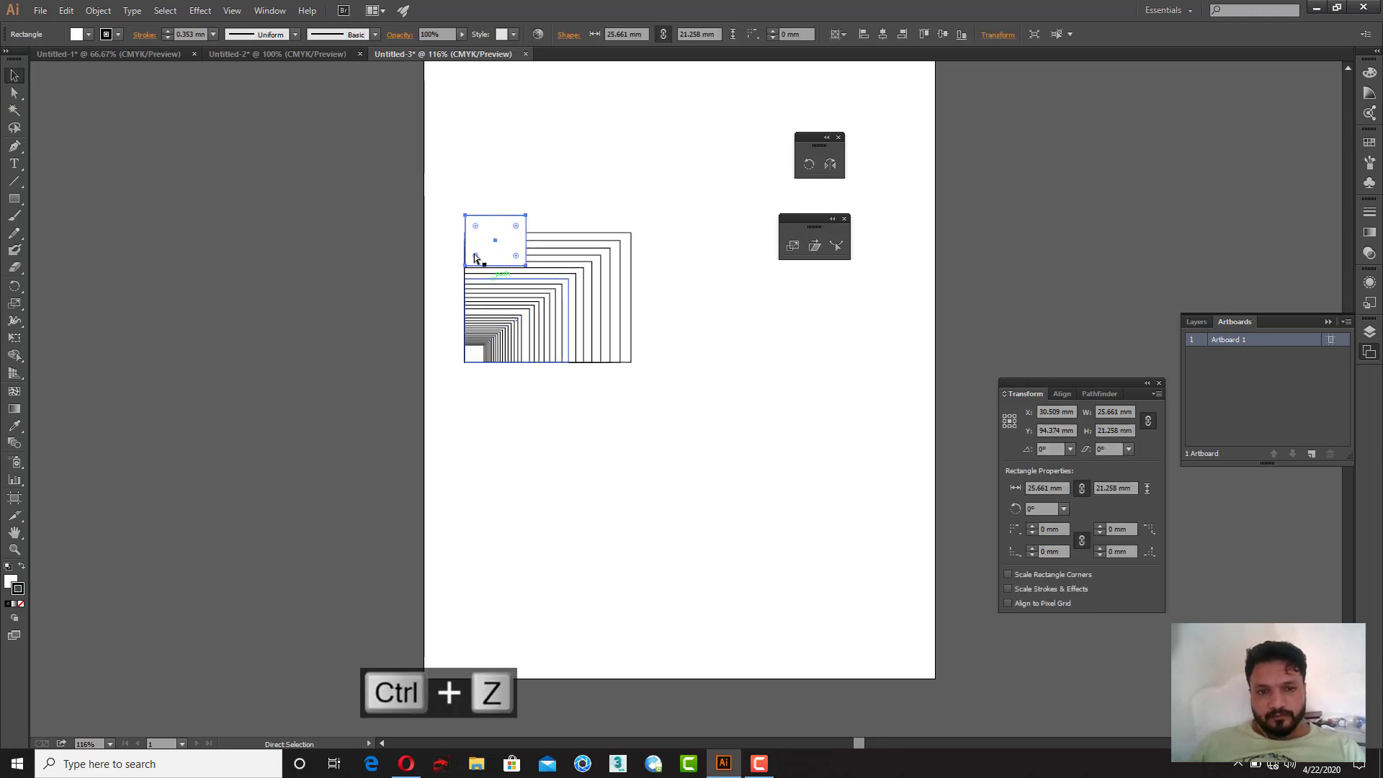
pyautogui.moveTo(434, 207); pyautogui.dragTo(806, 431)
pyautogui.hotkey('ctrl', 'g')
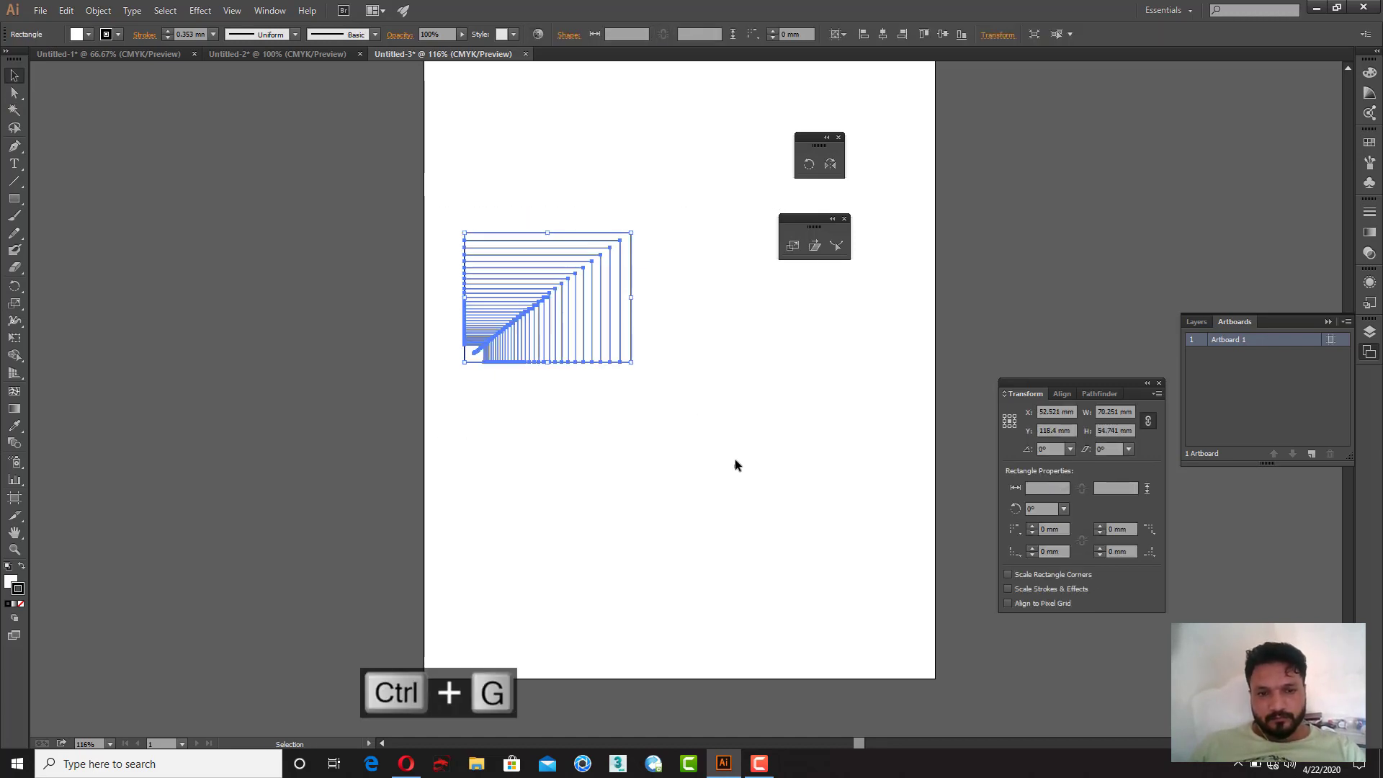
# Step: Move the grouped rectangles to the top of the artboard
pyautogui.click(728, 458)
pyautogui.moveTo(510, 312); pyautogui.dragTo(507, 167)
pyautogui.moveTo(499, 467); pyautogui.dragTo(514, 461)
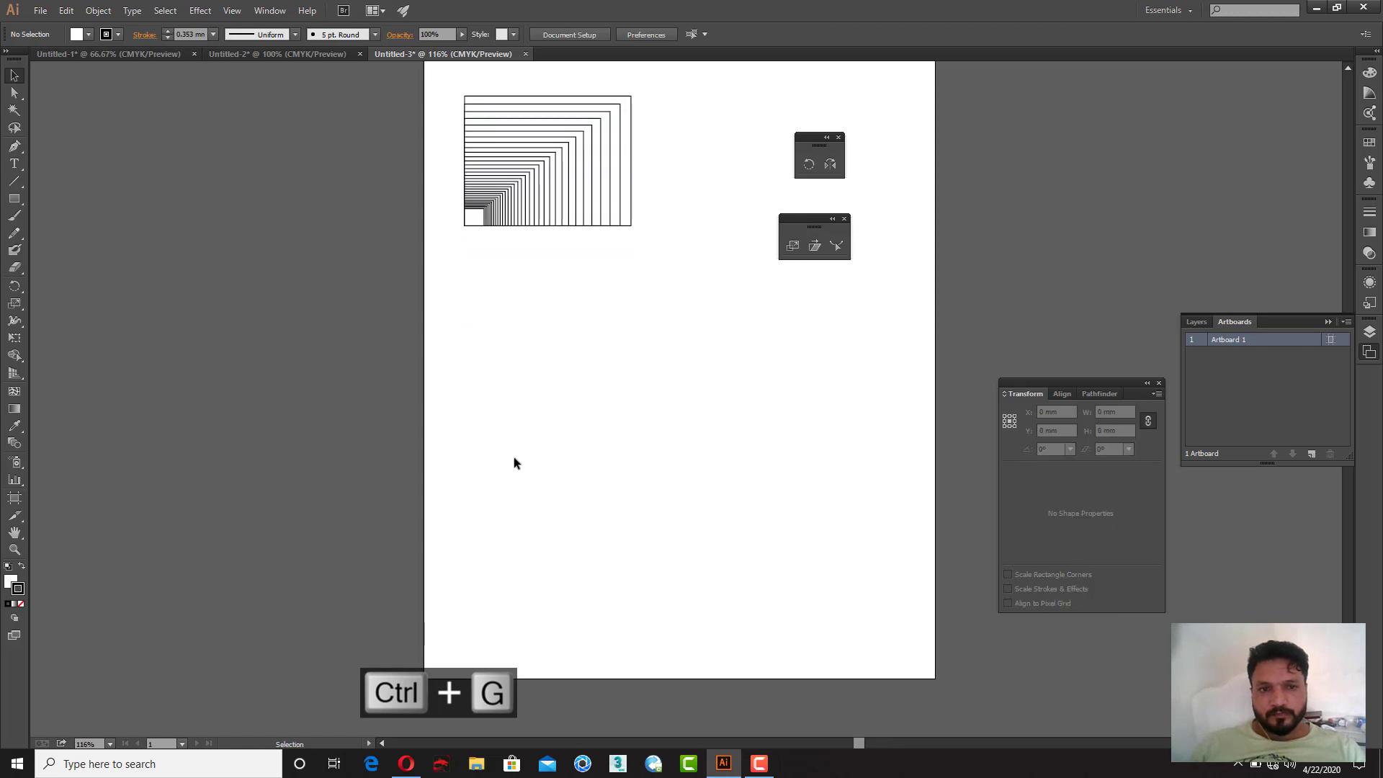
# Step: Draw a square about 55 by 55 mm below the group
pyautogui.click(16, 200)
pyautogui.moveTo(584, 322); pyautogui.dragTo(713, 453)
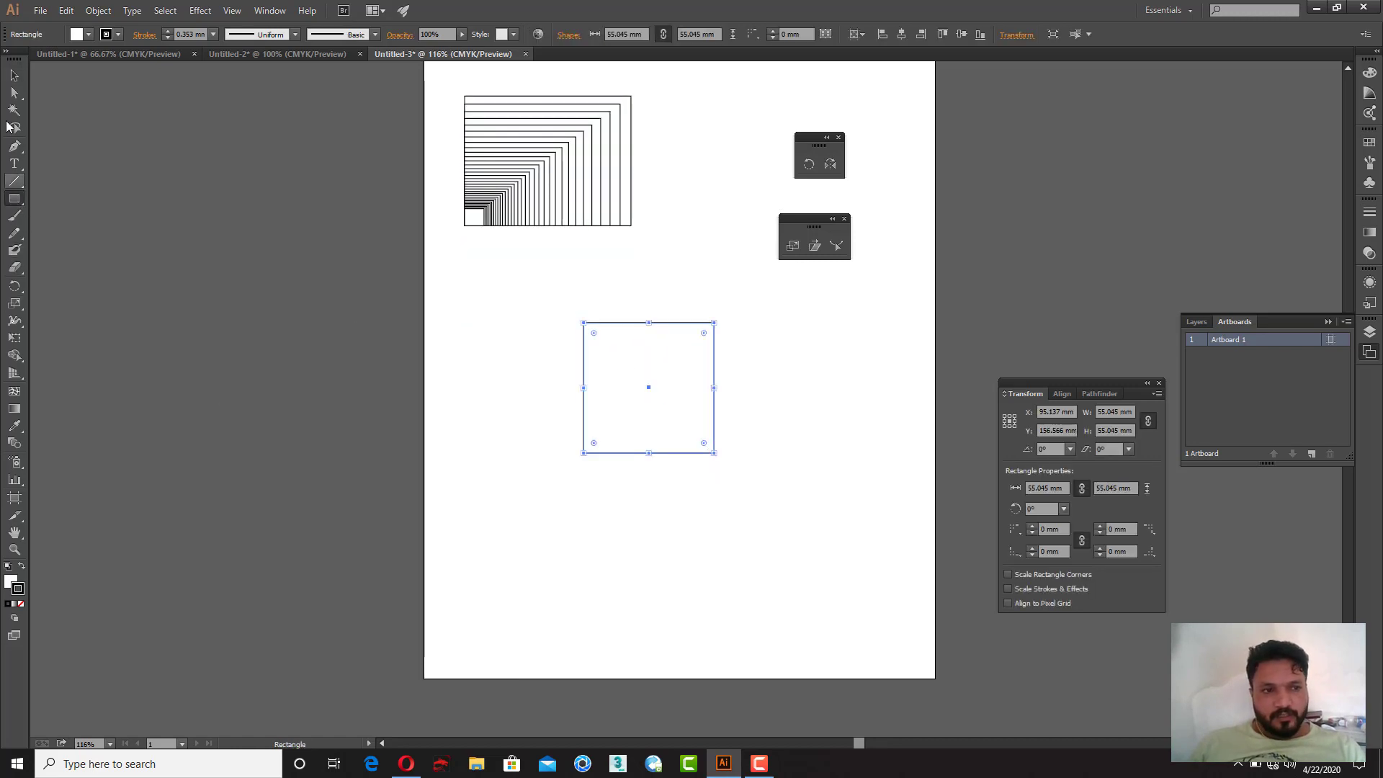
pyautogui.click(14, 74)
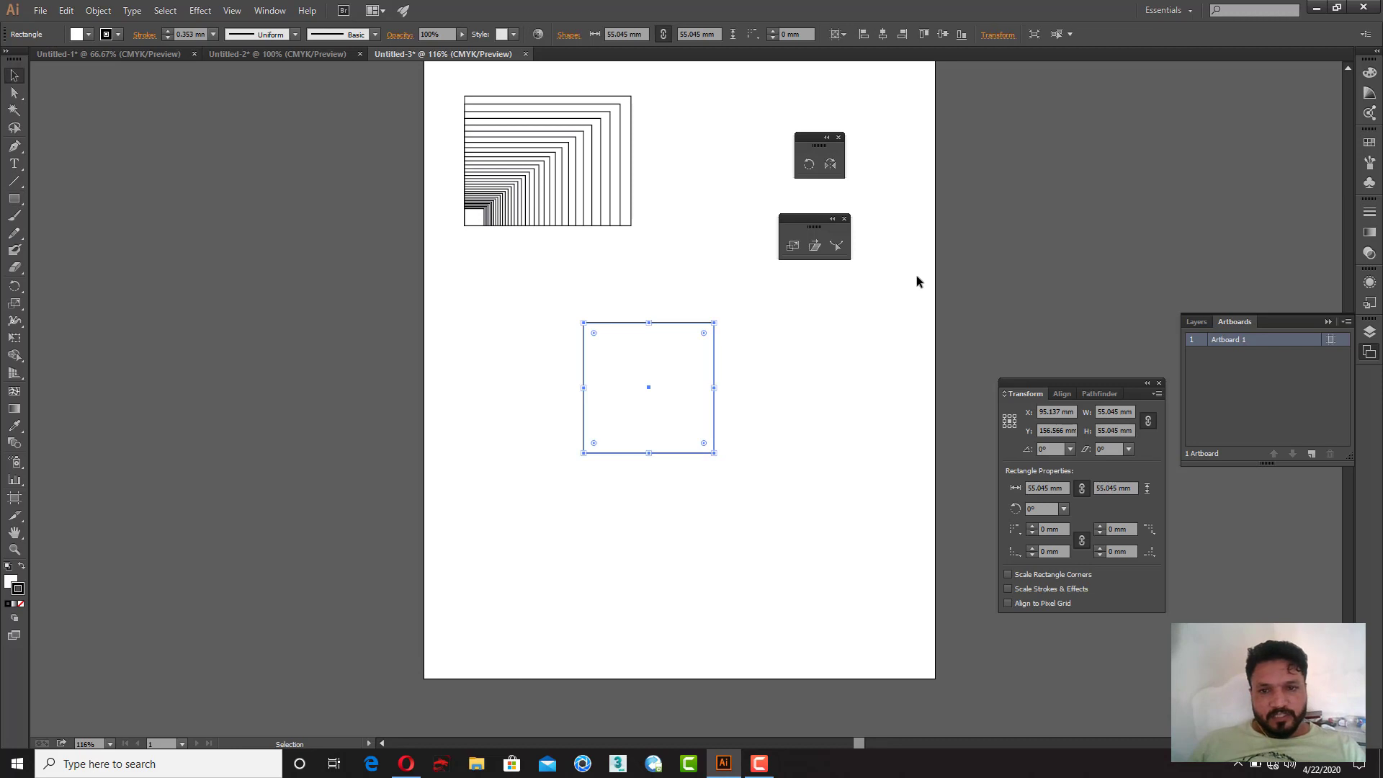
# Step: Scale a copy of the square toward its top edge with the Scale tool and repeat the transform several times
pyautogui.click(792, 248)
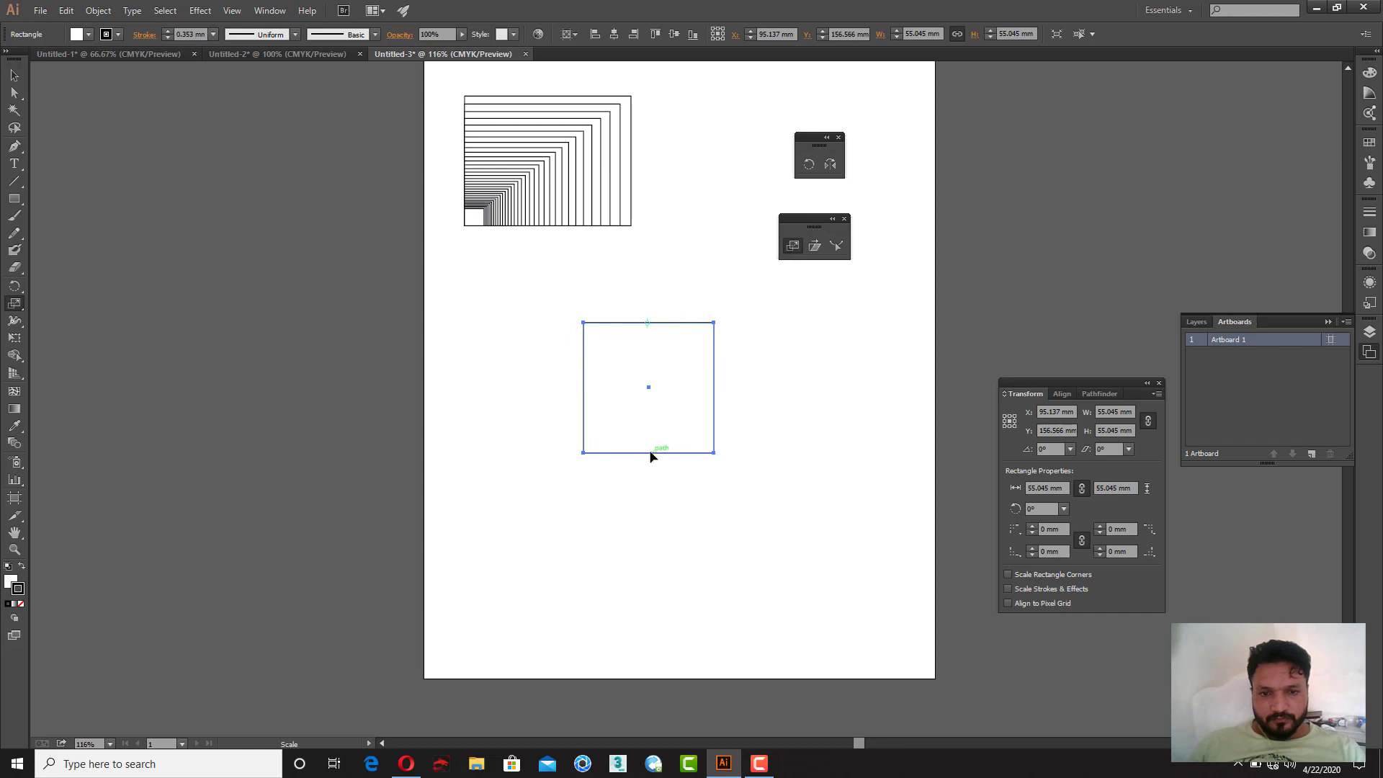
pyautogui.moveTo(647, 443); pyautogui.dragTo(648, 447)
pyautogui.hotkey('ctrl', 'd')
pyautogui.hotkey('ctrl', 'd')
pyautogui.hotkey('ctrl', 'd')
pyautogui.hotkey('ctrl', 'd')
pyautogui.hotkey('ctrl', 'd')
pyautogui.hotkey('ctrl', 'd')
pyautogui.hotkey('ctrl', 'd')
pyautogui.hotkey('ctrl', 'd')
pyautogui.hotkey('ctrl', 'd')
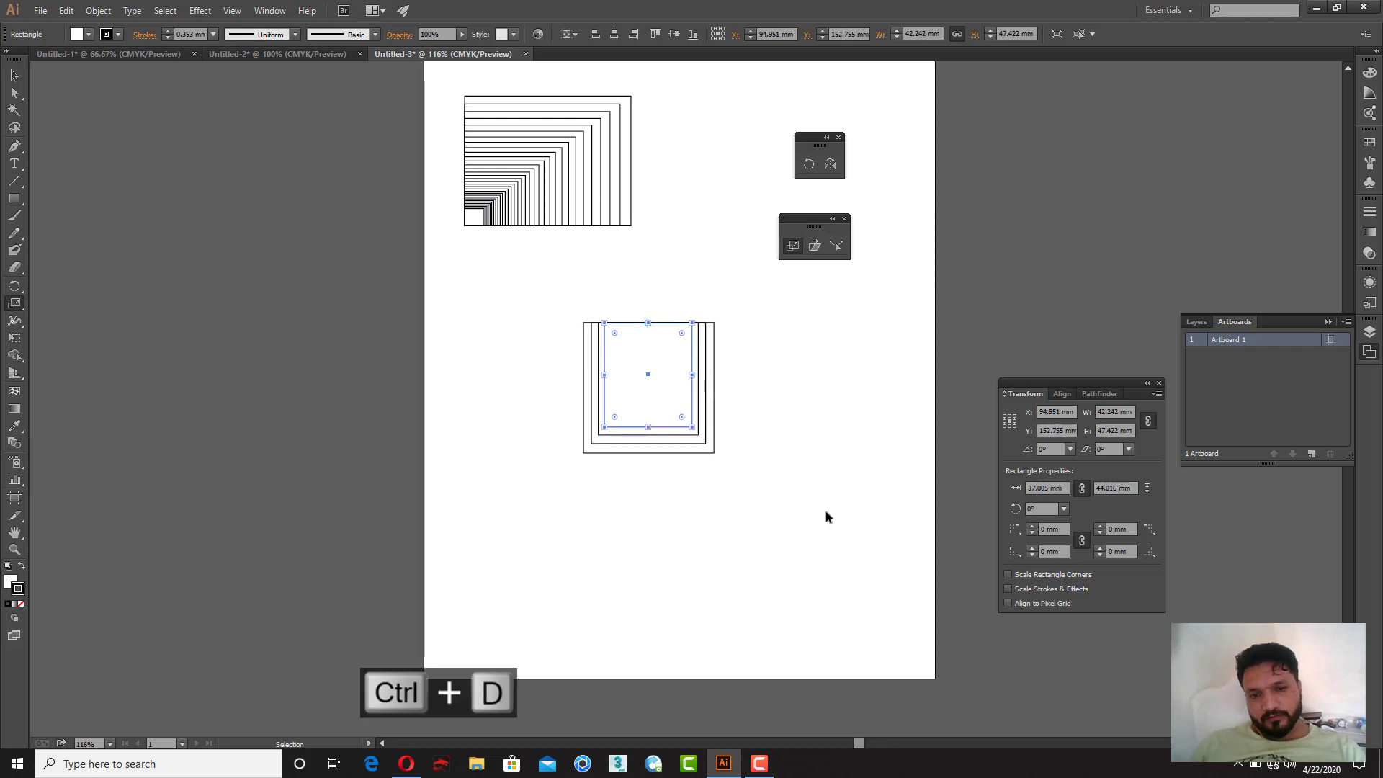
# Step: Repeat the transform three more times to finish the second nested pattern
pyautogui.hotkey('ctrl', 'd')
pyautogui.hotkey('ctrl', 'd')
pyautogui.hotkey('ctrl', 'd')
pyautogui.hotkey('ctrl', 'd')
pyautogui.hotkey('ctrl', 'd')
pyautogui.hotkey('ctrl', 'd')
pyautogui.hotkey('ctrl', 'd')
pyautogui.hotkey('ctrl', 'd')
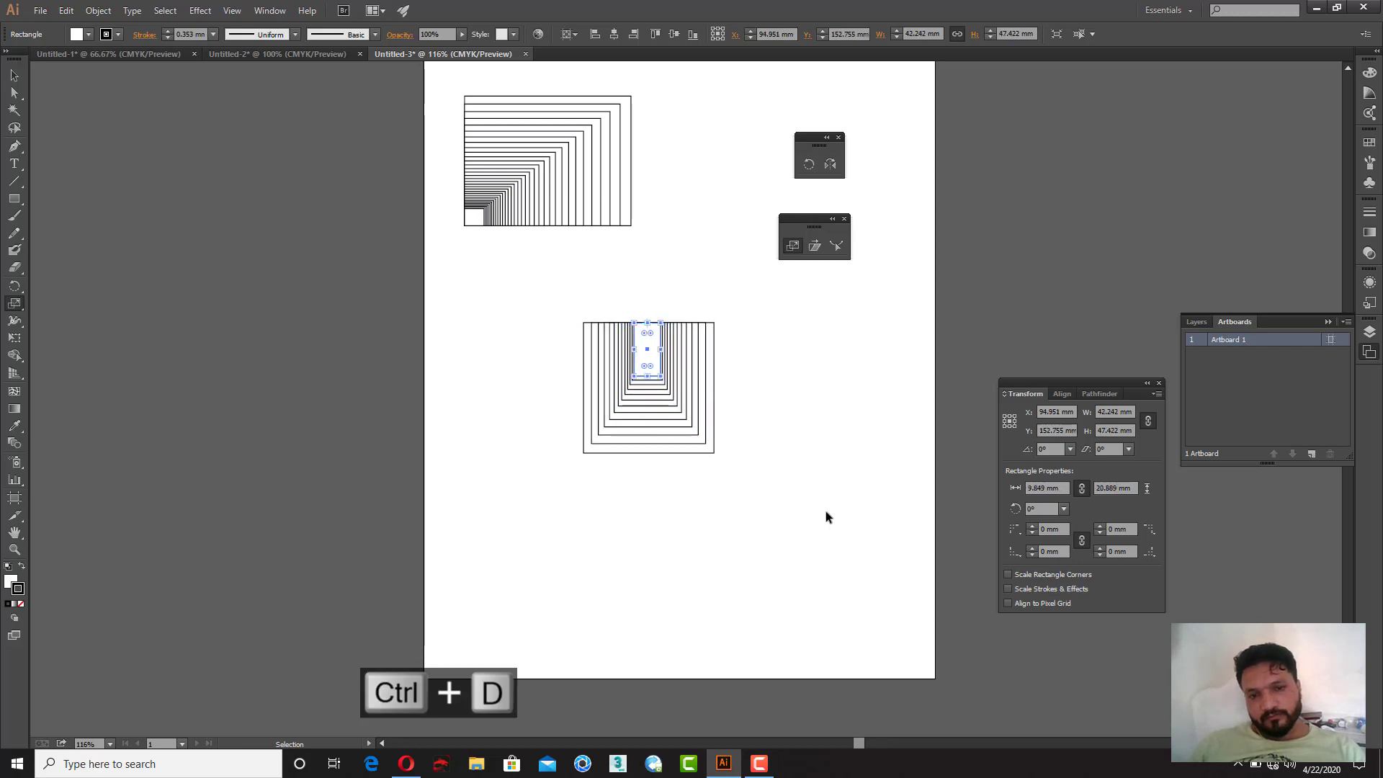
pyautogui.hotkey('ctrl', 'd')
pyautogui.hotkey('ctrl', 'd')
pyautogui.hotkey('ctrl', 'd')
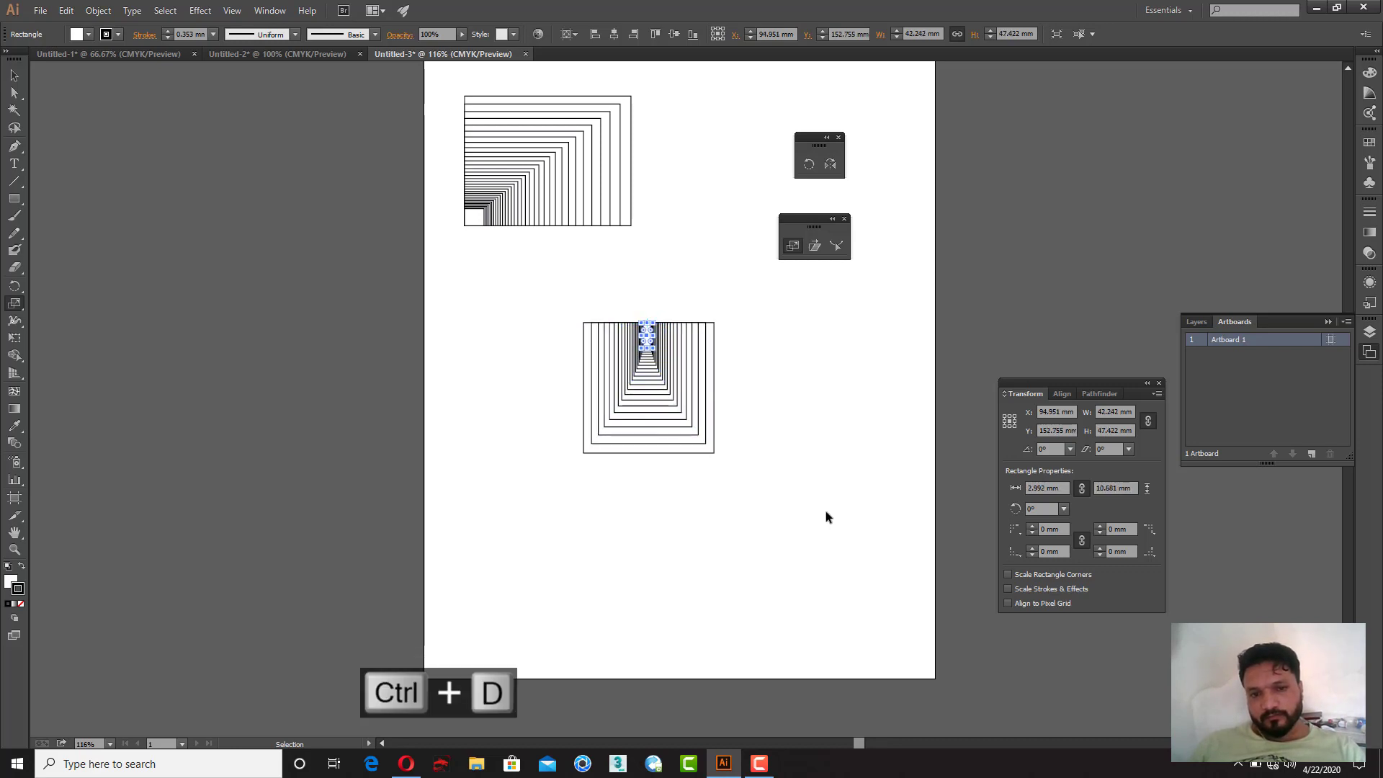
# Step: Select the entire second pattern and move it directly below the first group
pyautogui.click(15, 75)
pyautogui.moveTo(467, 261); pyautogui.dragTo(810, 509)
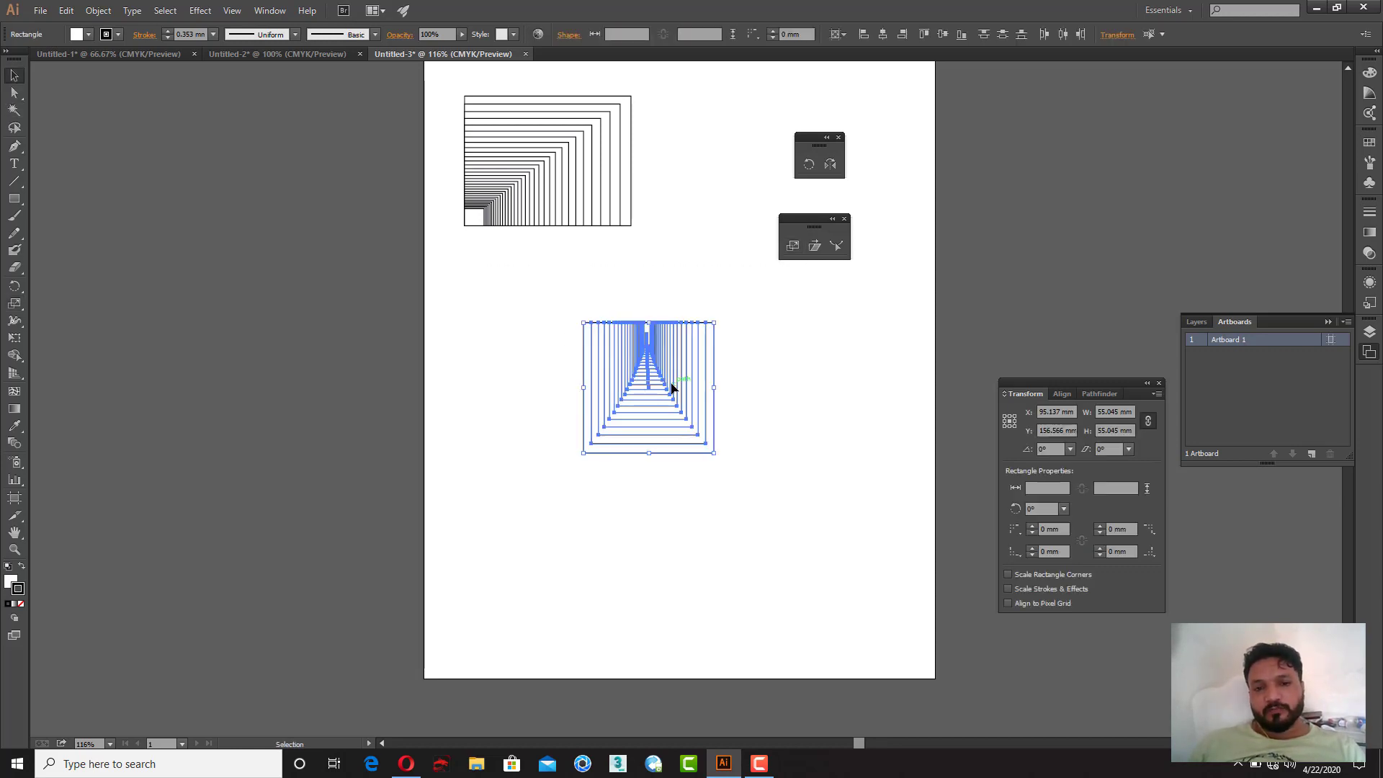
pyautogui.moveTo(671, 387); pyautogui.dragTo(551, 301)
pyautogui.click(673, 311)
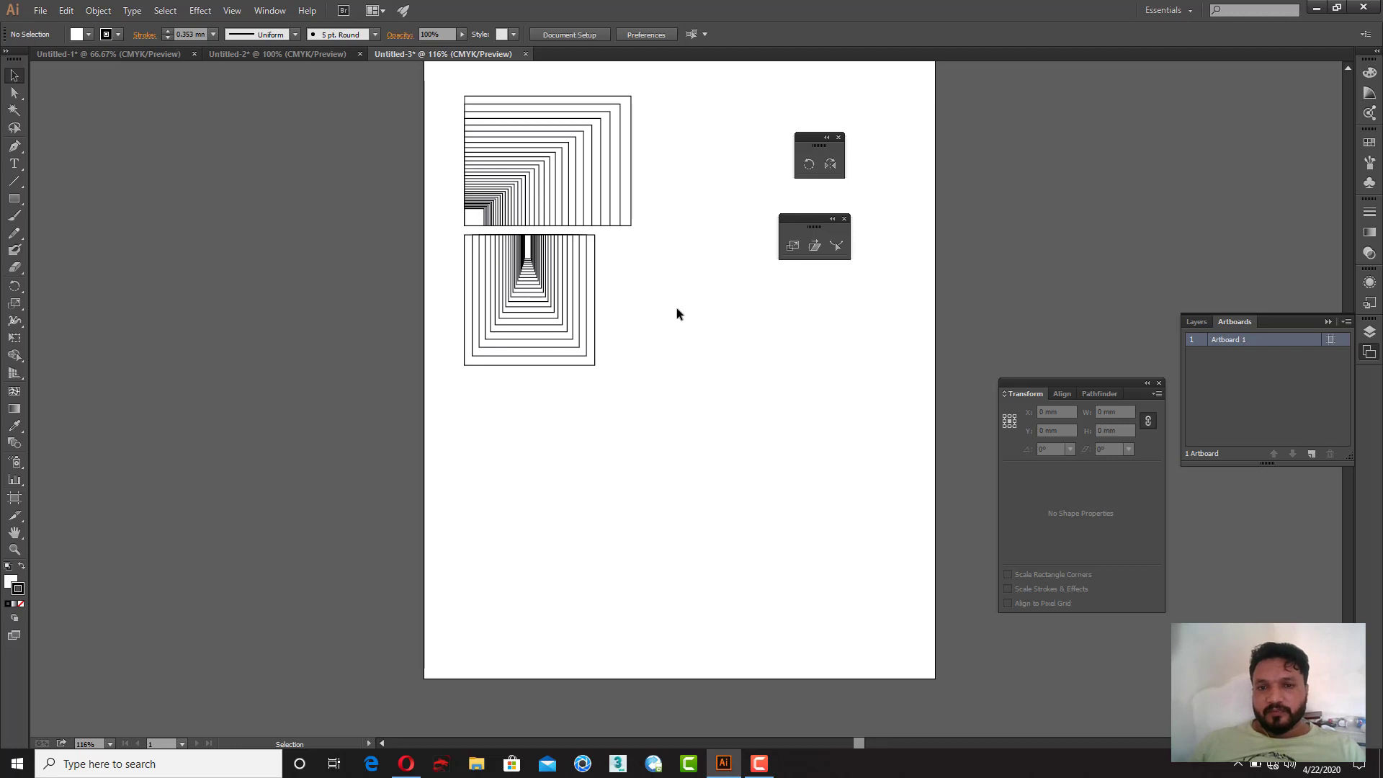
# Step: Draw a new square about 55 by 55 mm to the right of the second pattern
pyautogui.moveTo(672, 308); pyautogui.dragTo(535, 296)
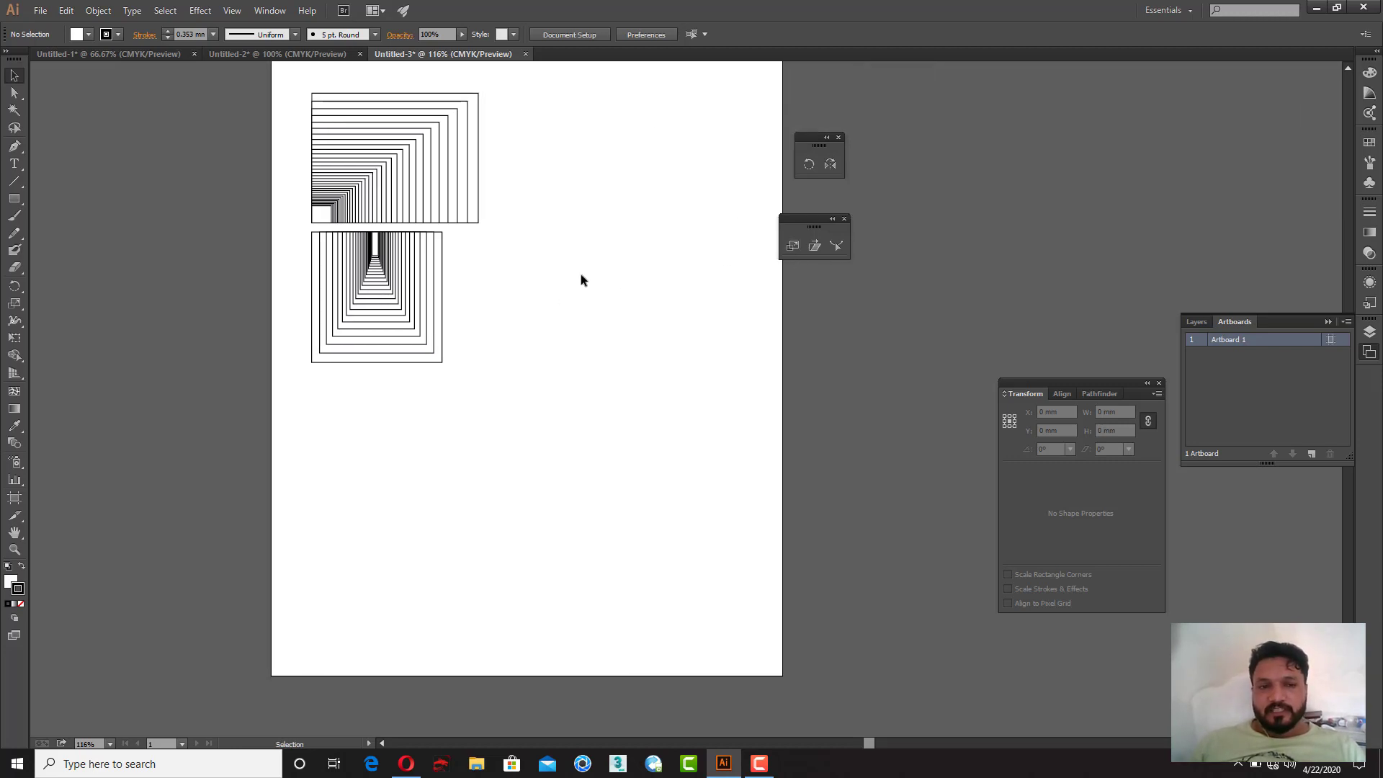
pyautogui.moveTo(498, 361); pyautogui.dragTo(697, 382)
# Step: Scale a copy of the new square uniformly by 95% through the Scale dialog
pyautogui.rightClick(667, 324)
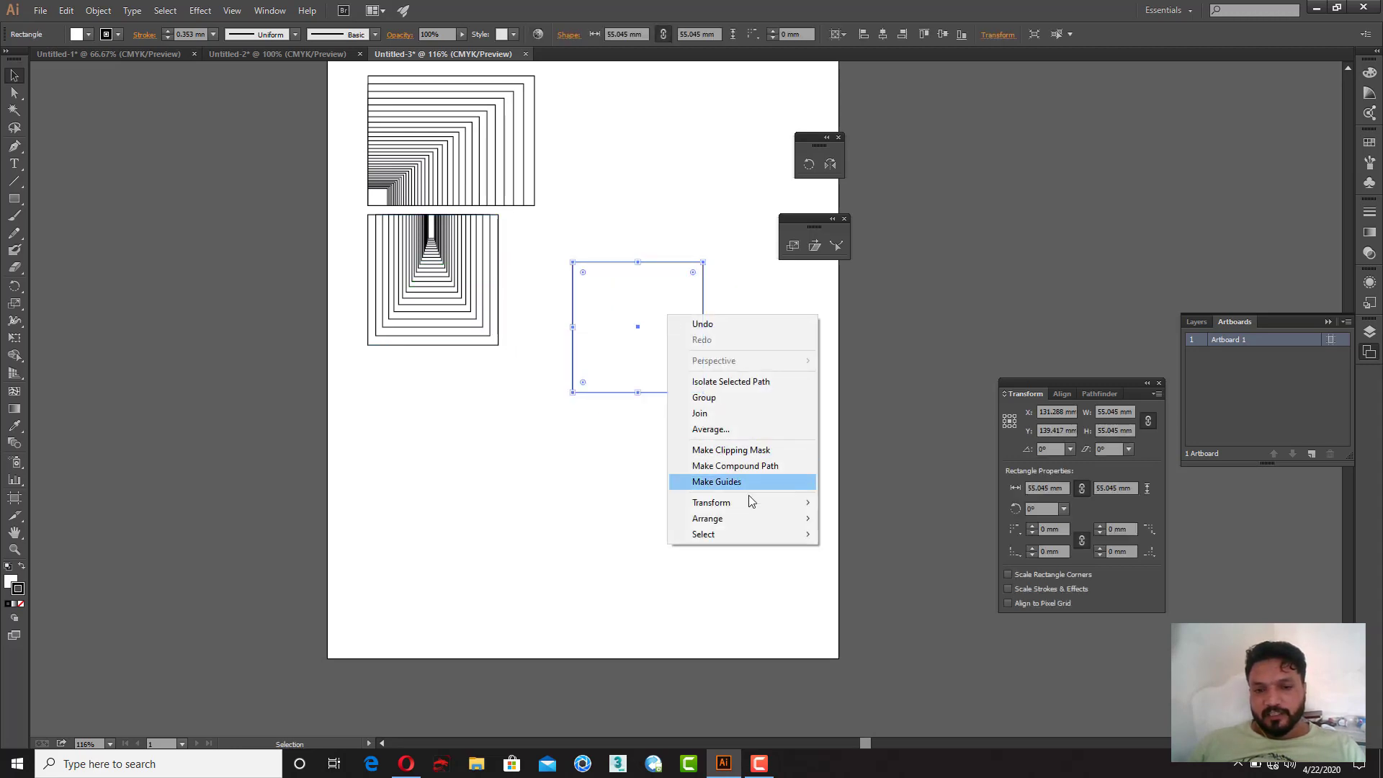
pyautogui.moveTo(753, 502)
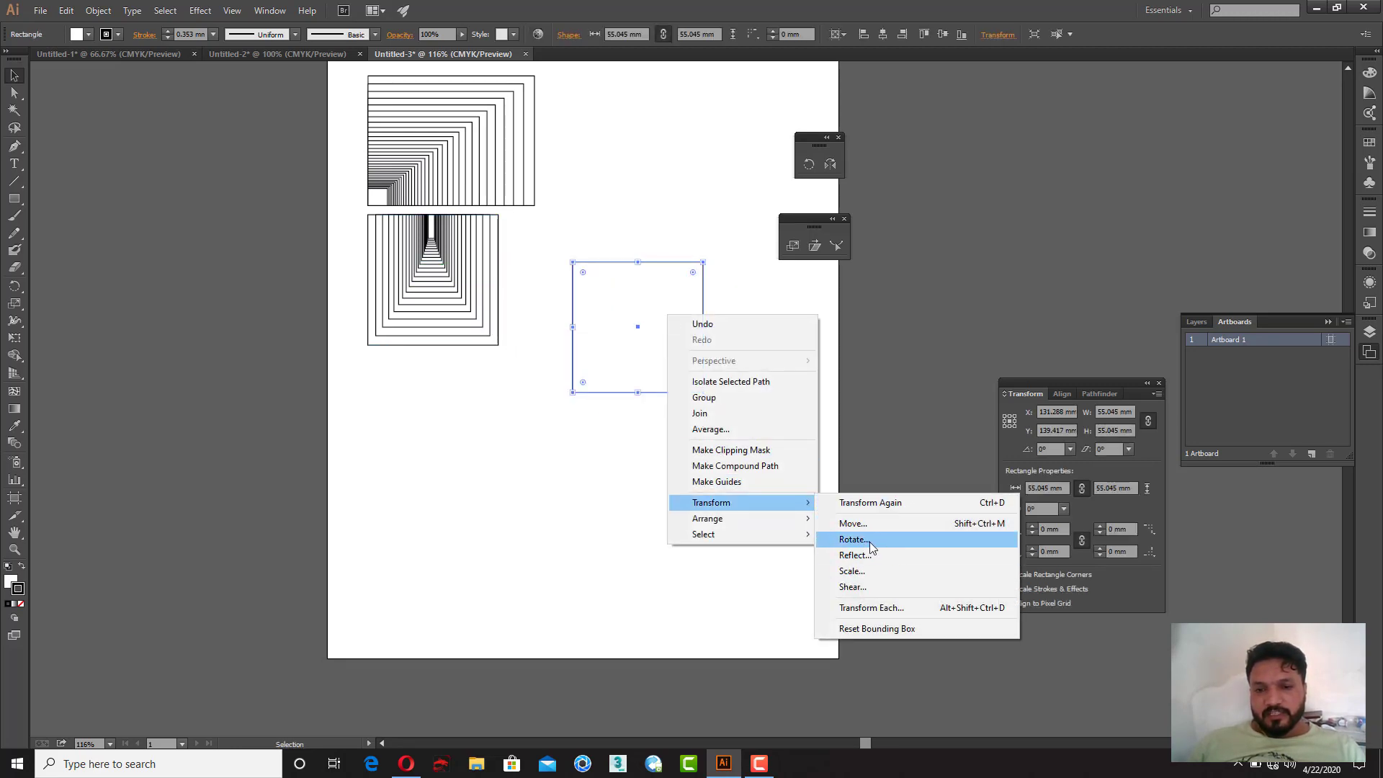
pyautogui.click(870, 572)
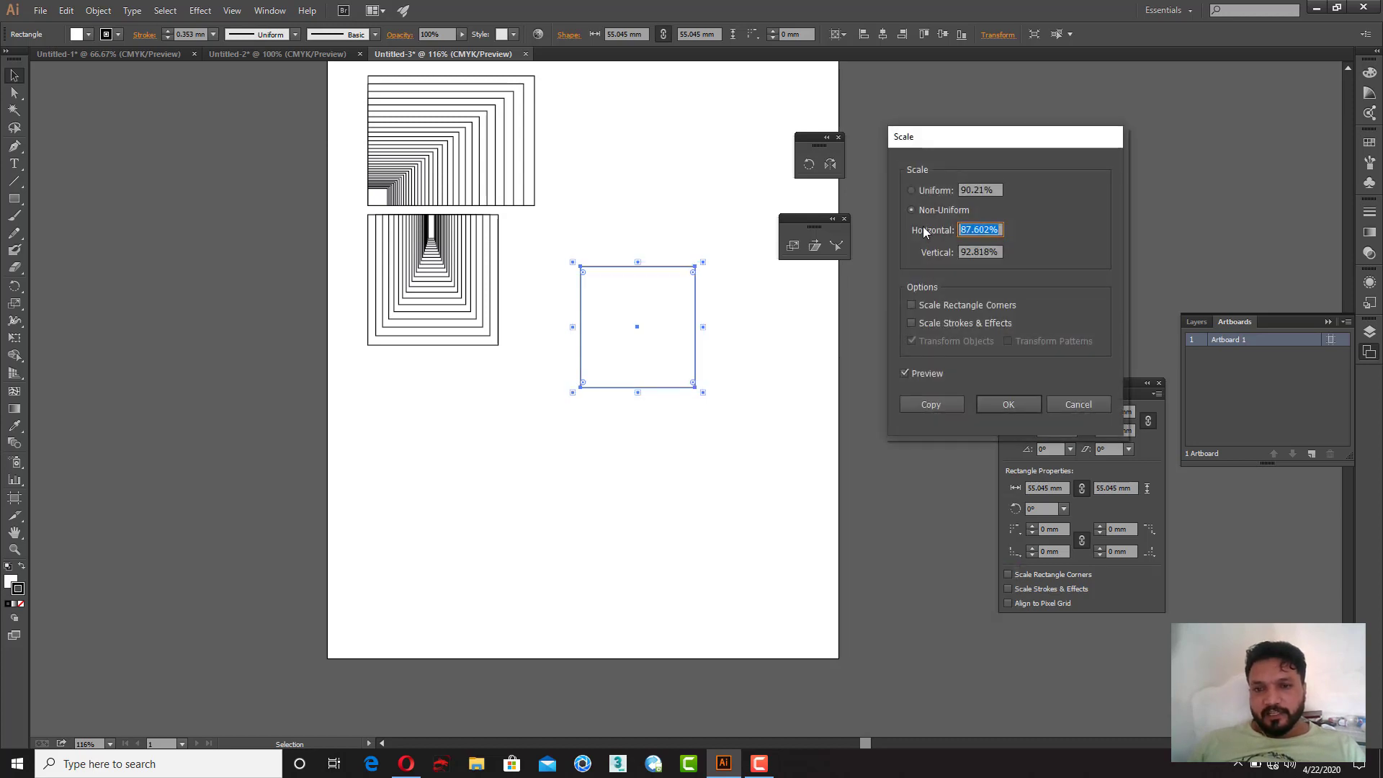
pyautogui.click(927, 192)
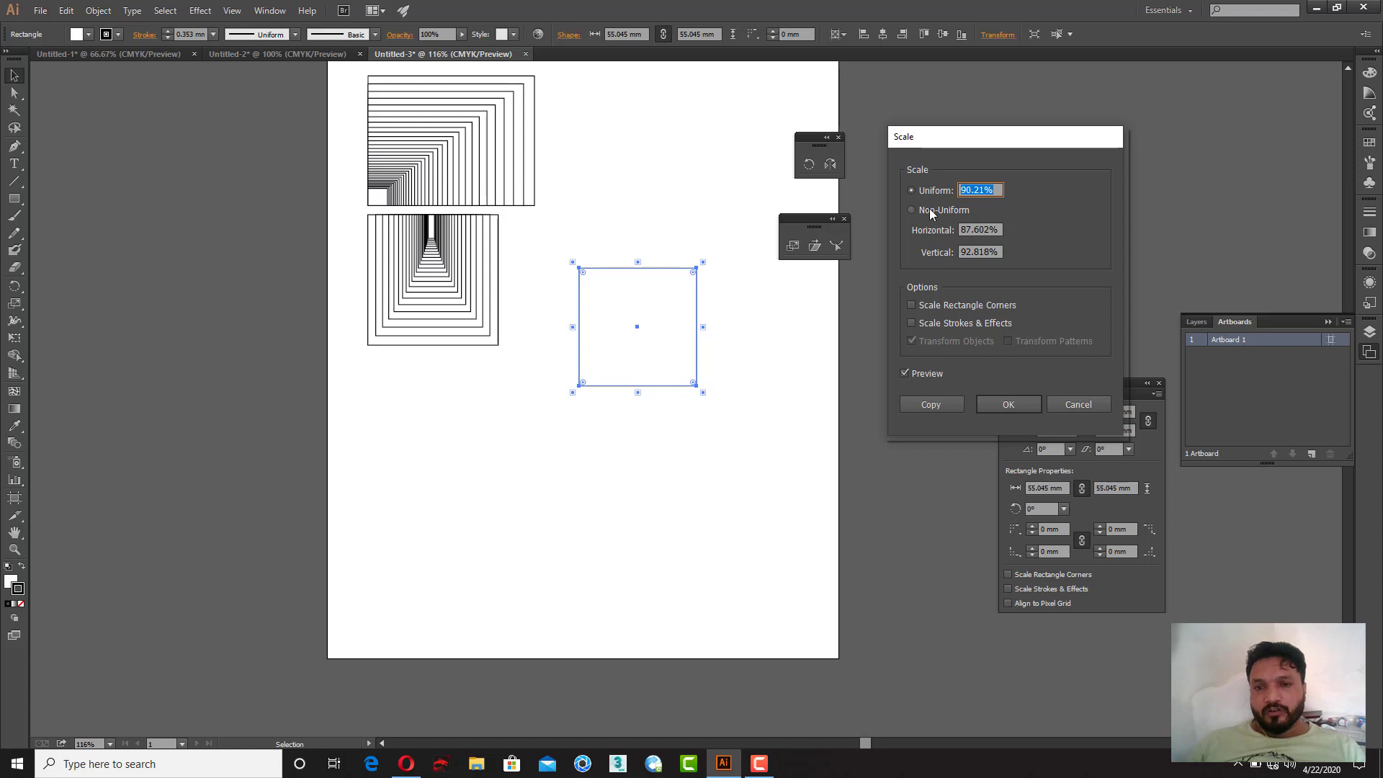
pyautogui.click(929, 210)
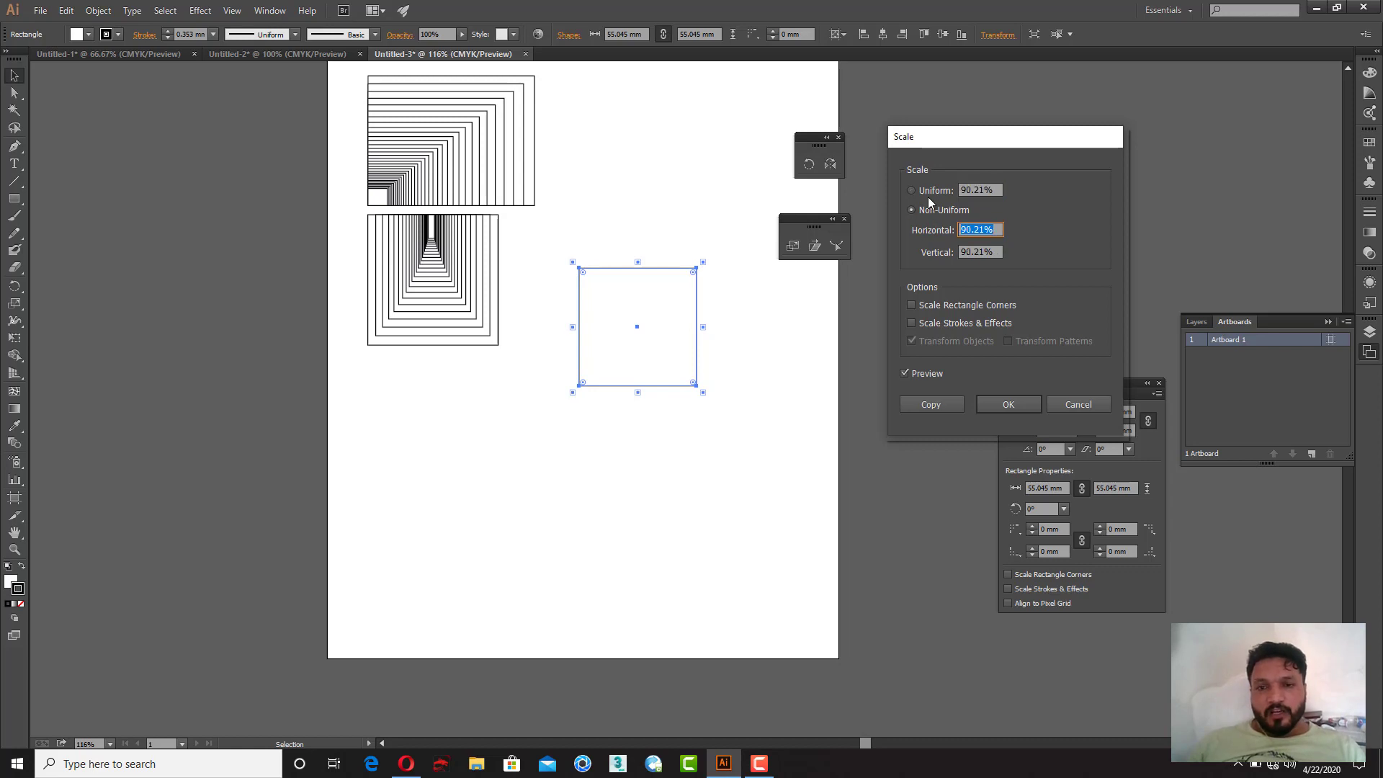
pyautogui.click(927, 195)
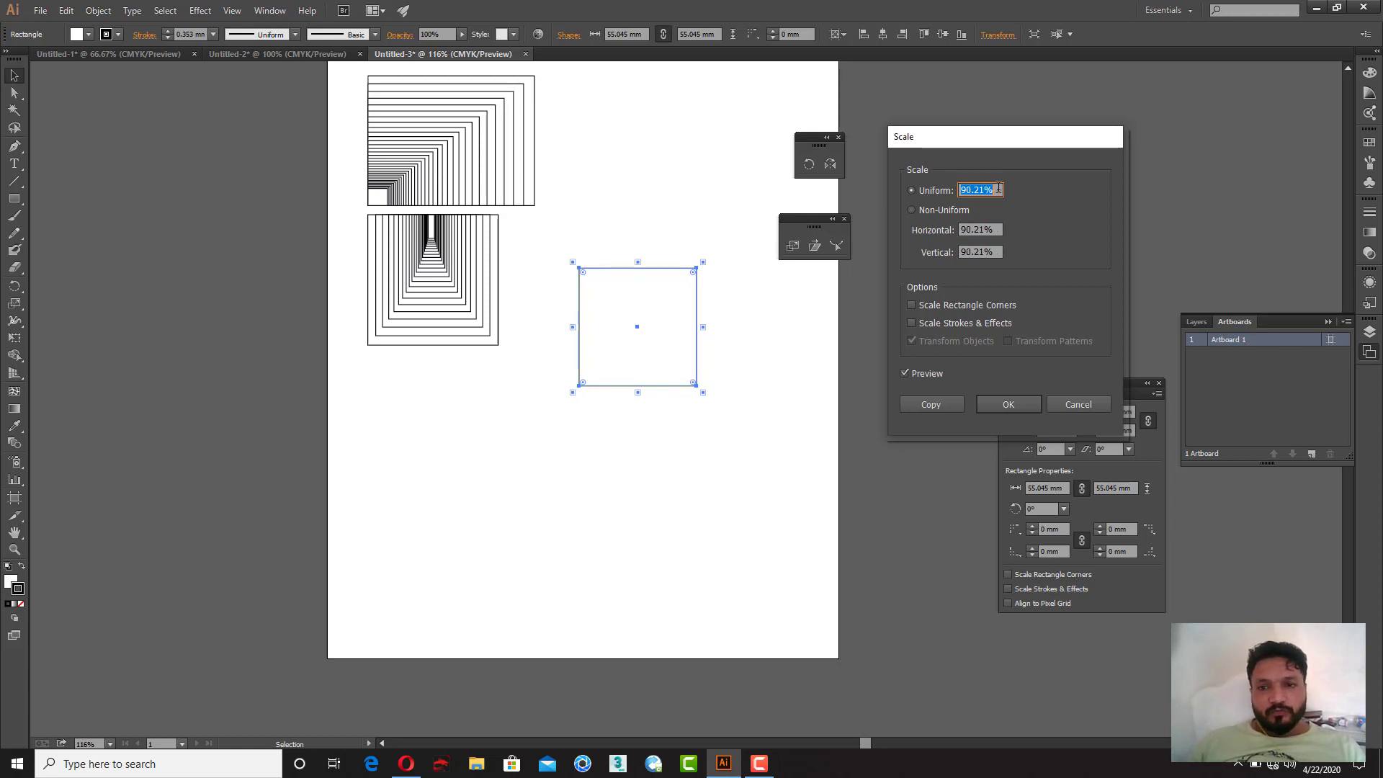
pyautogui.write('95')
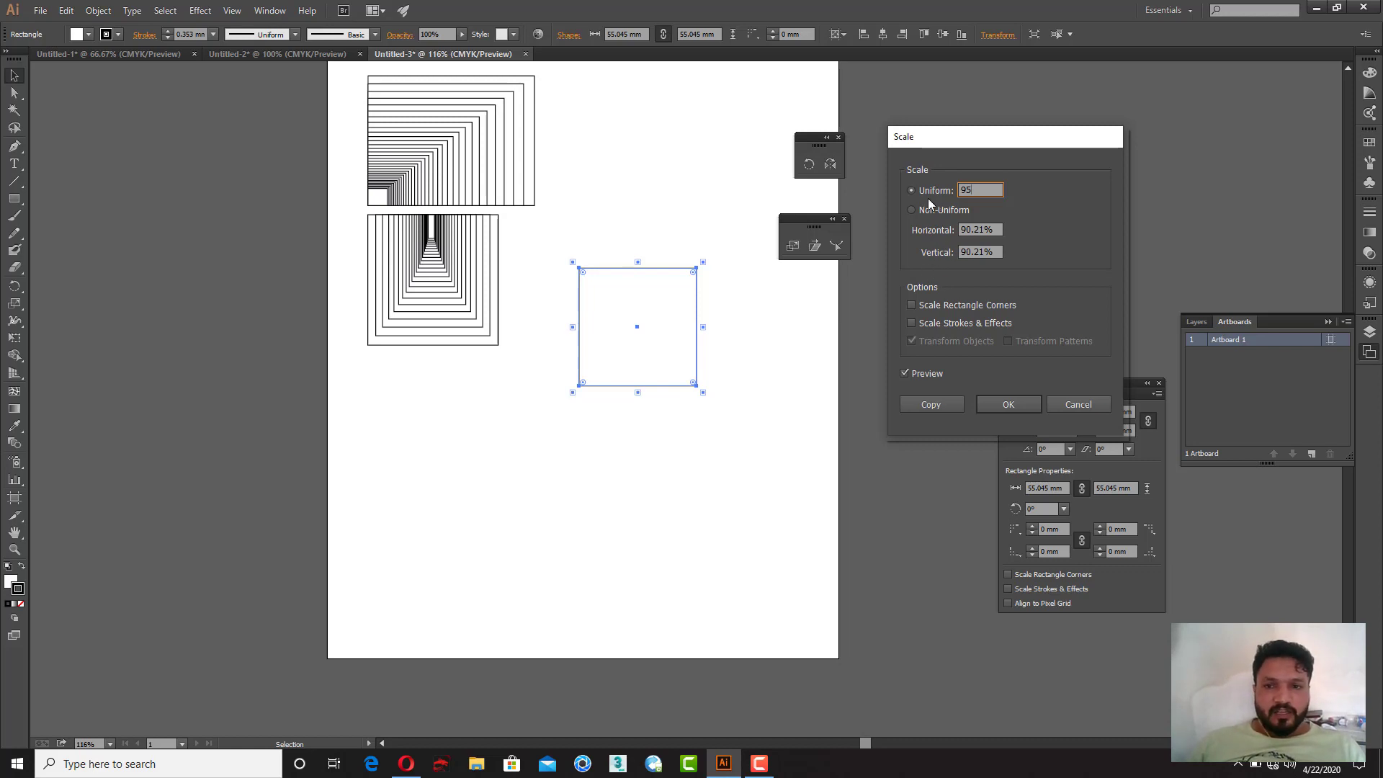
pyautogui.click(937, 406)
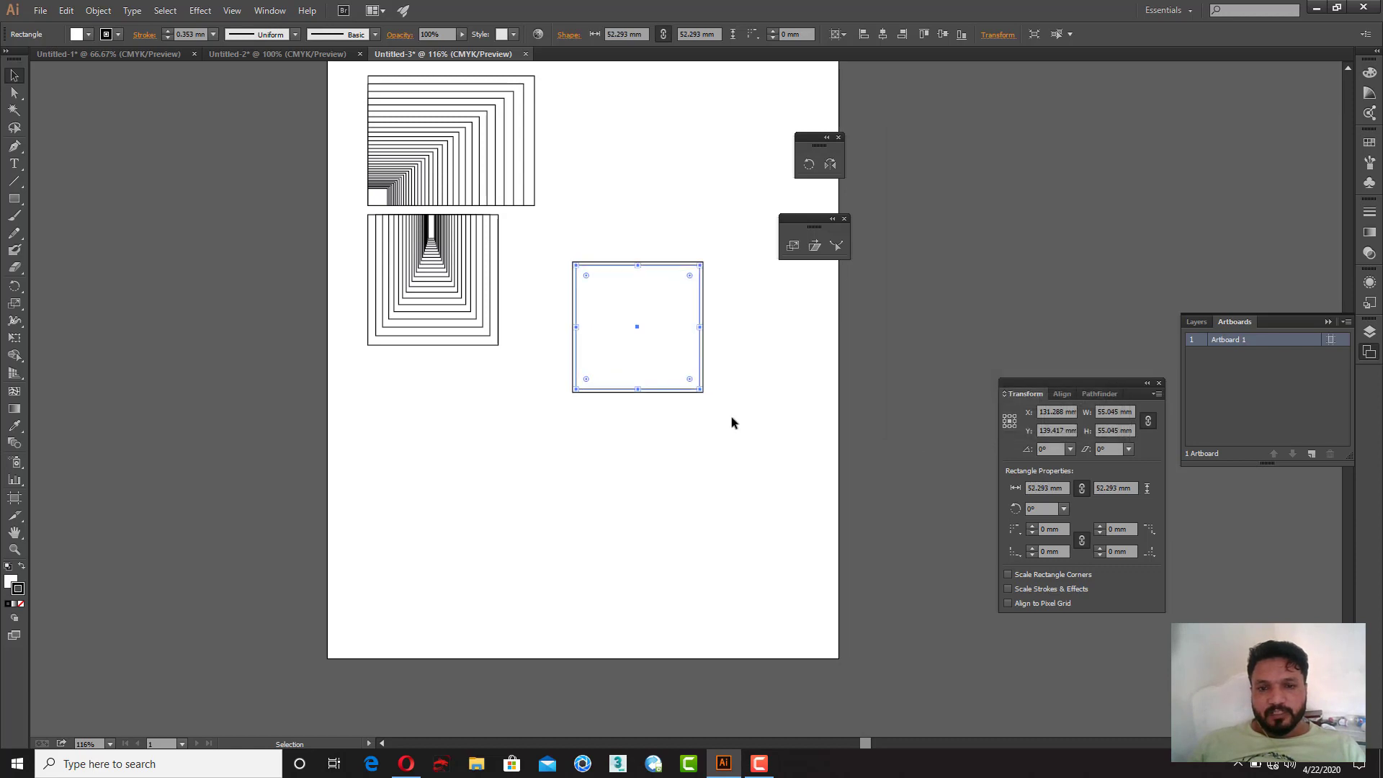
# Step: Repeat the transform seven times to build concentric squares, then deselect
pyautogui.hotkey('ctrl', 'd')
pyautogui.hotkey('ctrl', 'd')
pyautogui.hotkey('ctrl', 'd')
pyautogui.hotkey('ctrl', 'd')
pyautogui.hotkey('ctrl', 'd')
pyautogui.hotkey('ctrl', 'd')
pyautogui.hotkey('ctrl', 'd')
pyautogui.hotkey('ctrl', 'd')
pyautogui.hotkey('ctrl', 'd')
pyautogui.hotkey('ctrl', 'd')
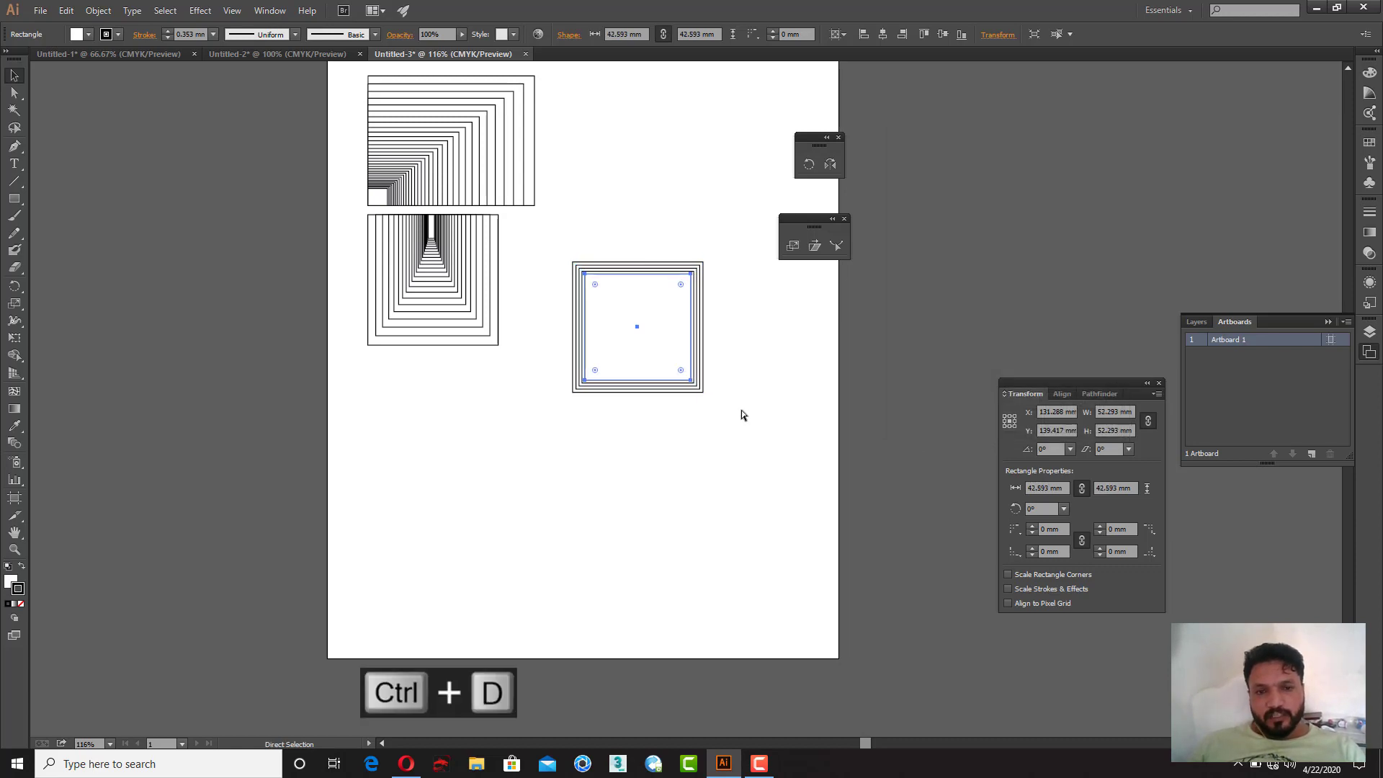
pyautogui.hotkey('ctrl', 'd')
pyautogui.hotkey('ctrl', 'd')
pyautogui.hotkey('ctrl', 'd')
pyautogui.hotkey('ctrl', 'd')
pyautogui.hotkey('ctrl', 'd')
pyautogui.hotkey('ctrl', 'd')
pyautogui.hotkey('ctrl', 'd')
pyautogui.hotkey('ctrl', 'd')
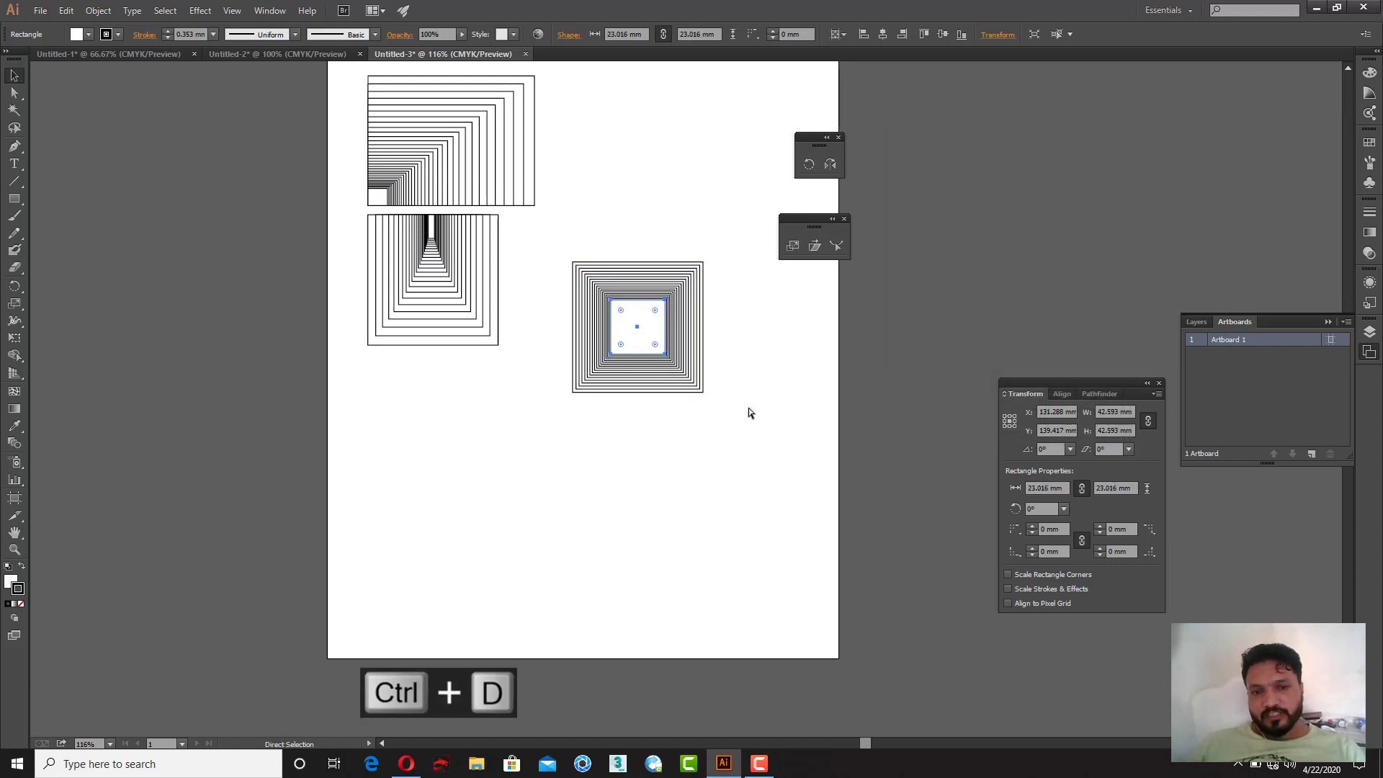
pyautogui.hotkey('ctrl', 'd')
pyautogui.click(749, 375)
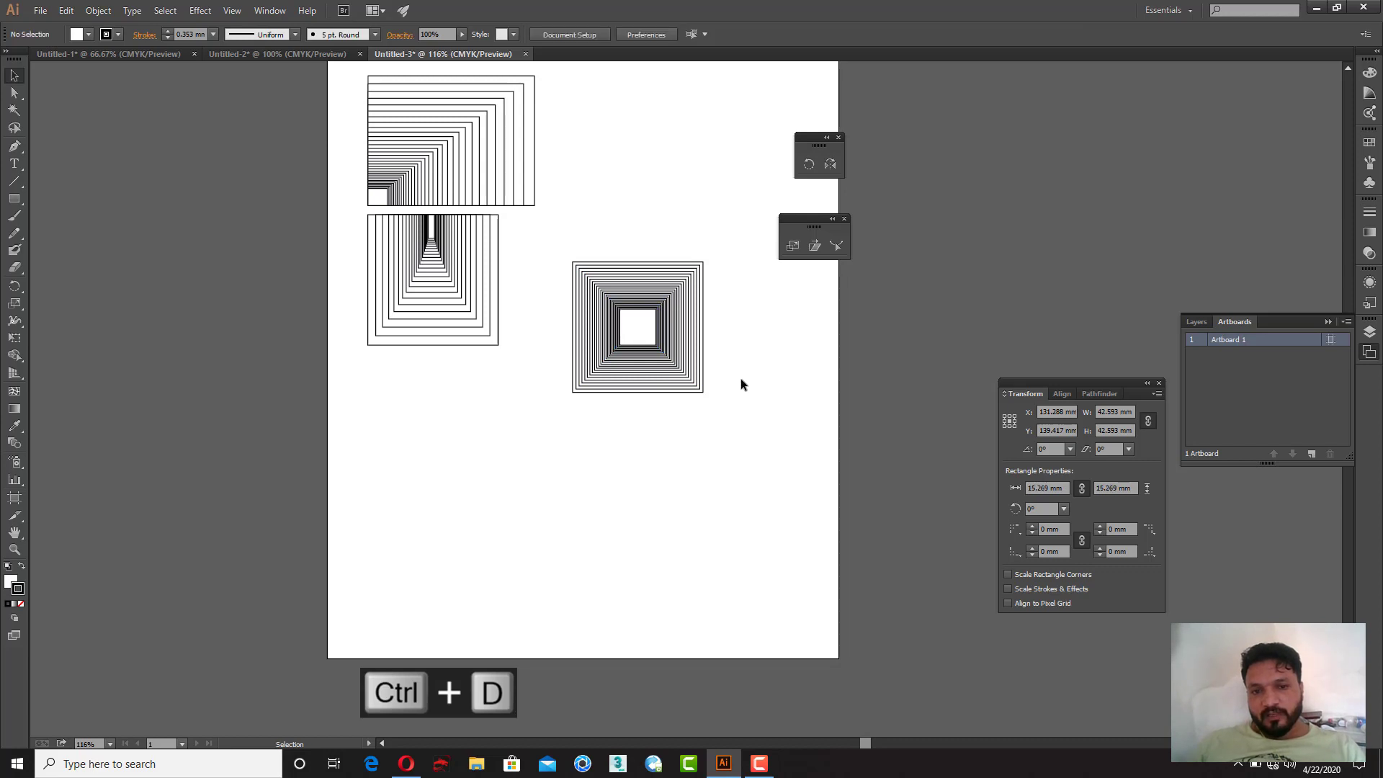
# Step: Duplicate the outer square about 73 mm below and scale a copy at 95% horizontal, 50% vertical
pyautogui.moveTo(675, 387); pyautogui.dragTo(602, 510)
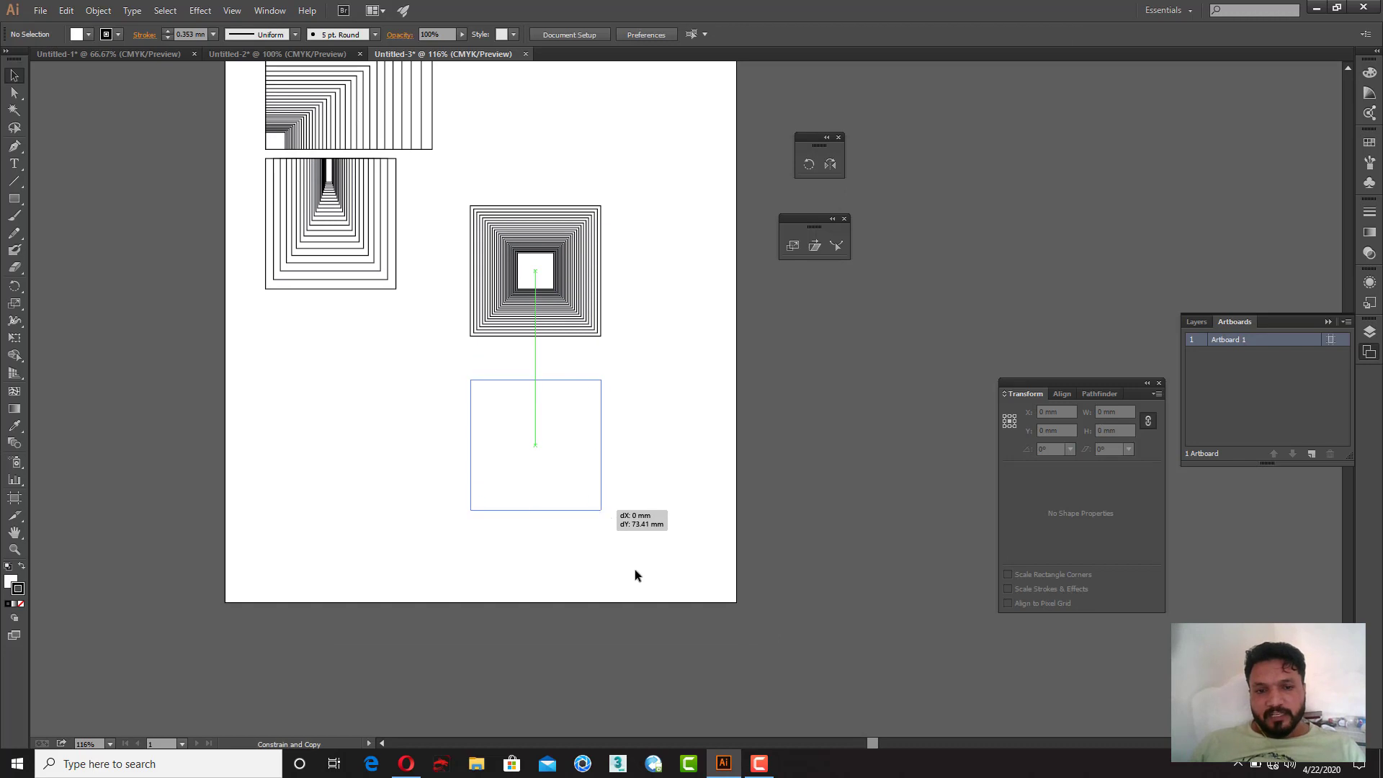
pyautogui.rightClick(559, 430)
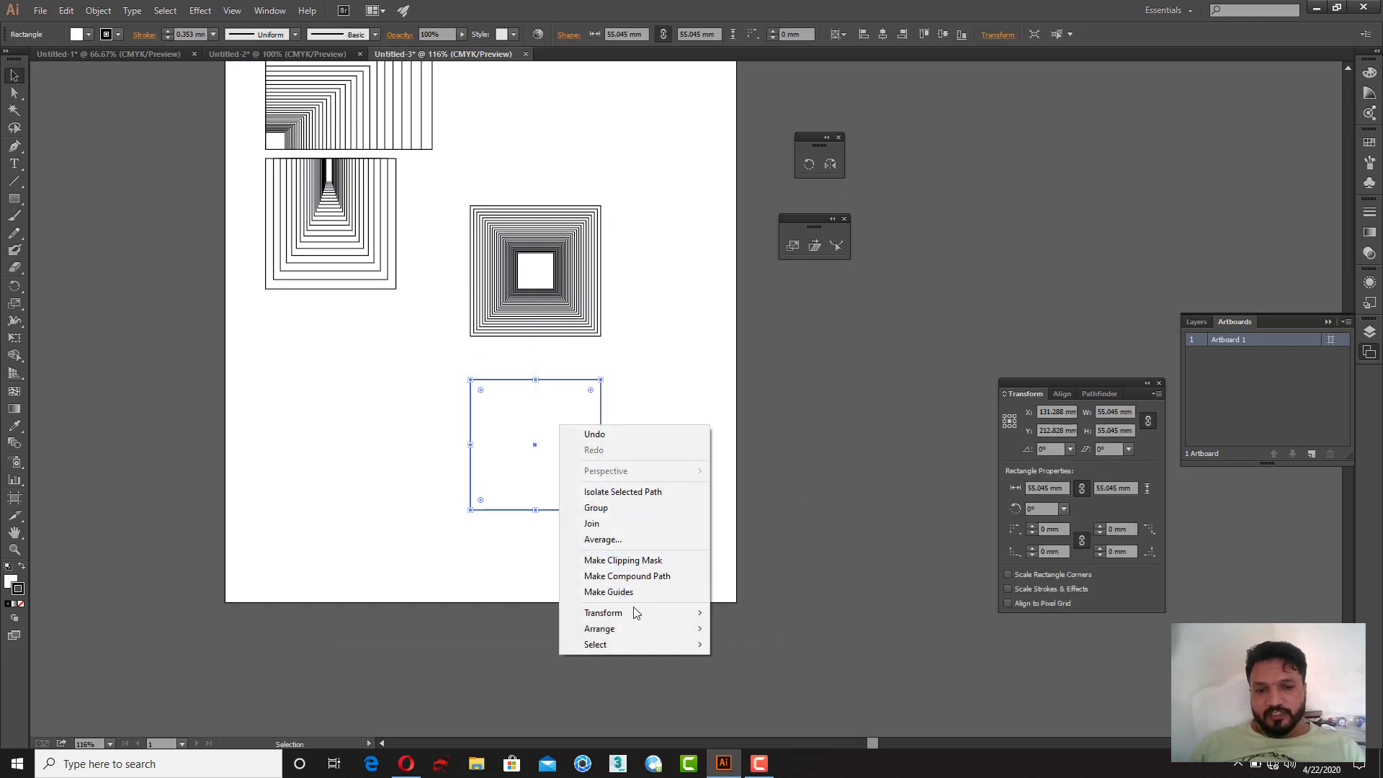
pyautogui.moveTo(633, 612)
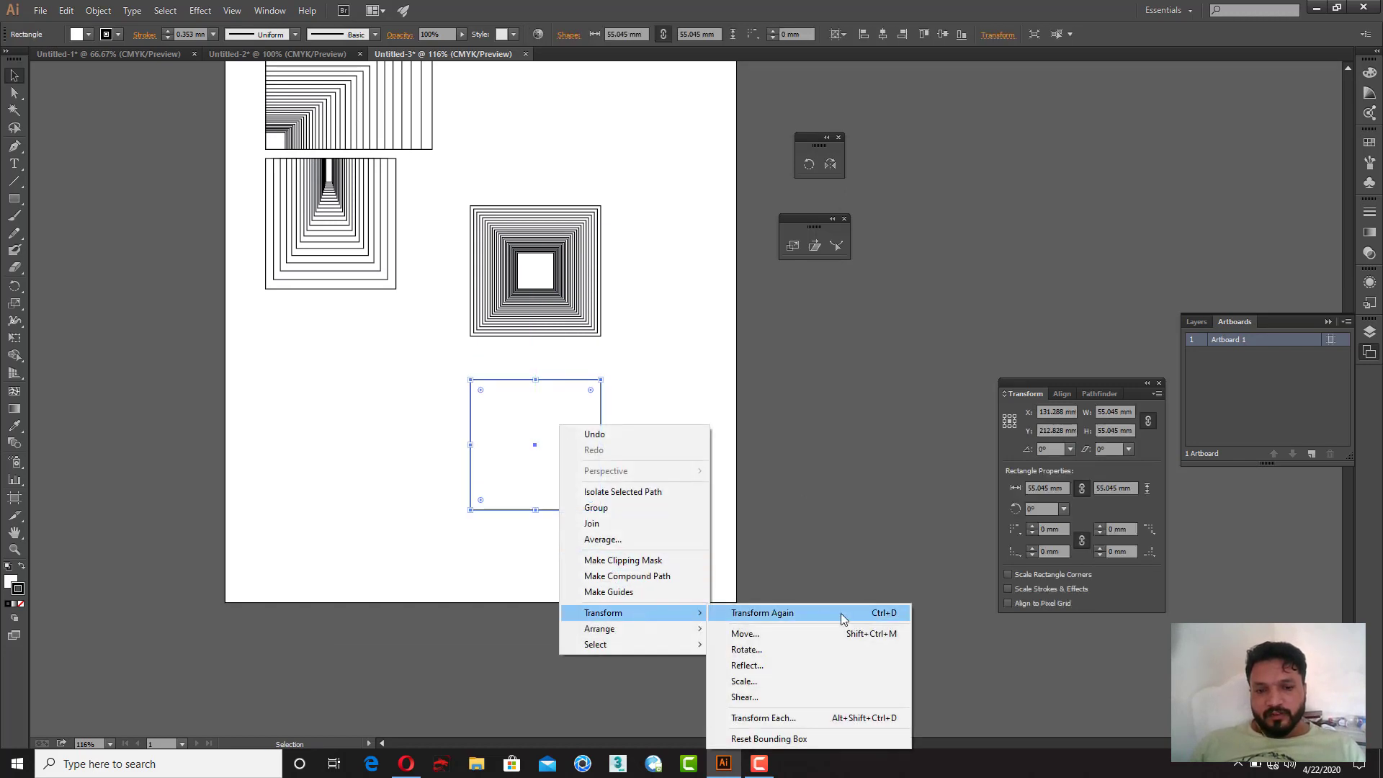
pyautogui.click(771, 681)
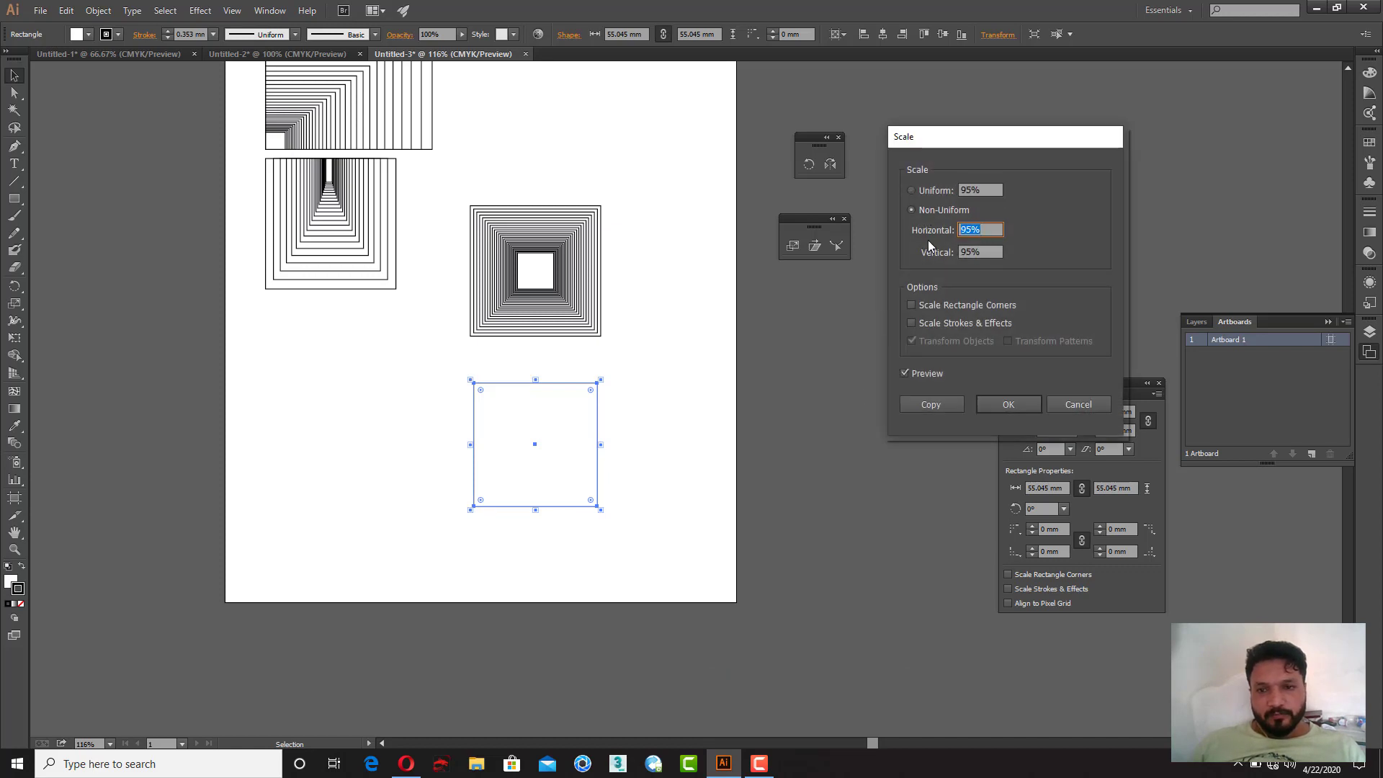
pyautogui.press('Tab')
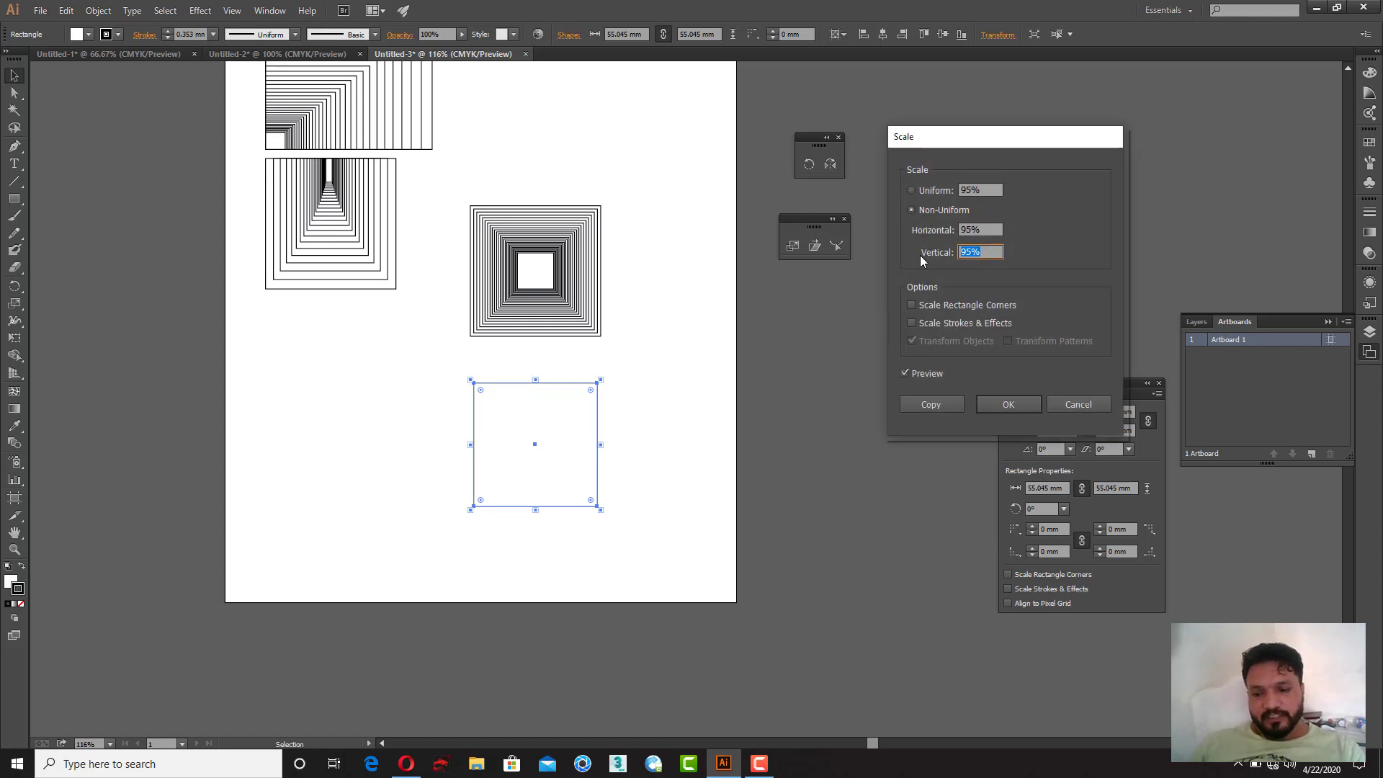
pyautogui.write('50')
pyautogui.click(930, 404)
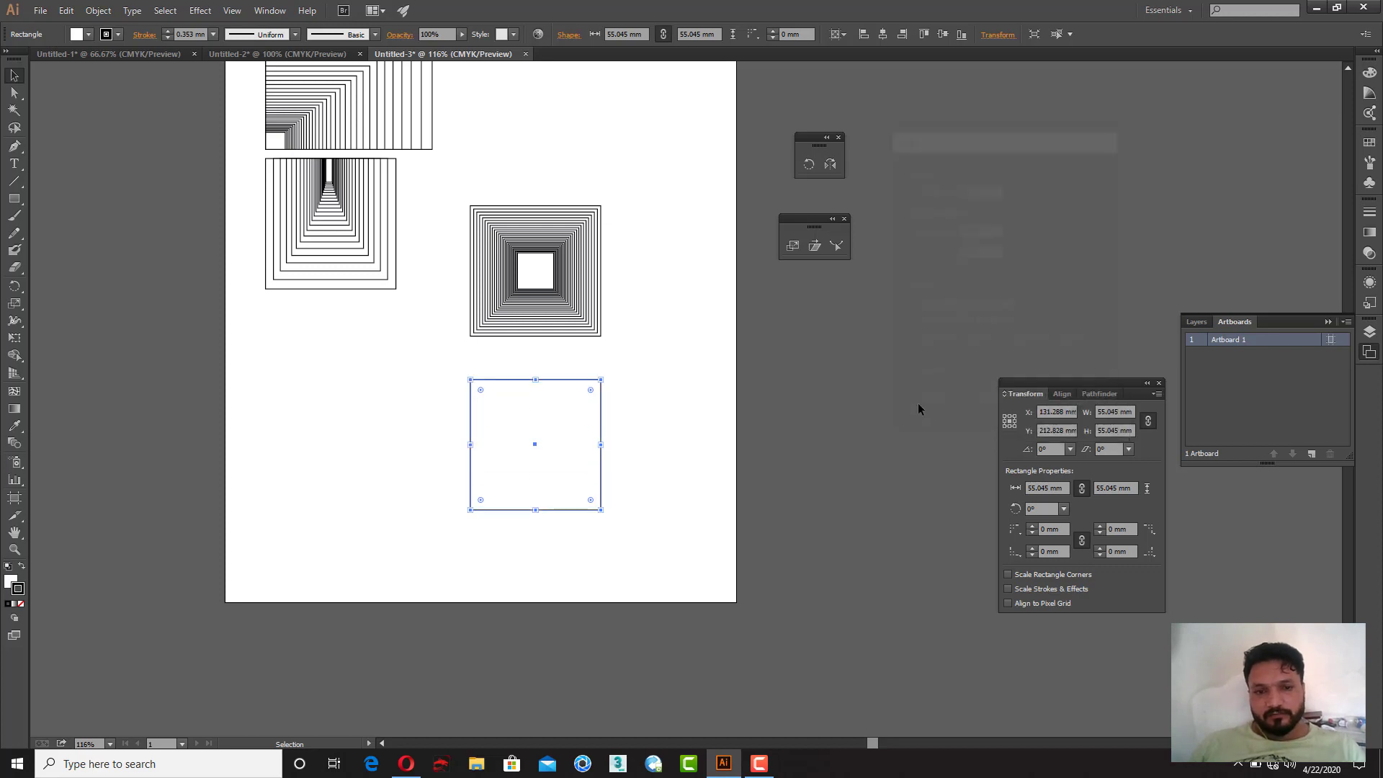
# Step: Repeat the non-uniform scale four times to stack flattened rectangles inside the square
pyautogui.hotkey('ctrl', 'd')
pyautogui.hotkey('ctrl', 'd')
pyautogui.hotkey('ctrl', 'd')
pyautogui.hotkey('ctrl', 'd')
pyautogui.hotkey('ctrl', 'd')
pyautogui.hotkey('ctrl', 'd')
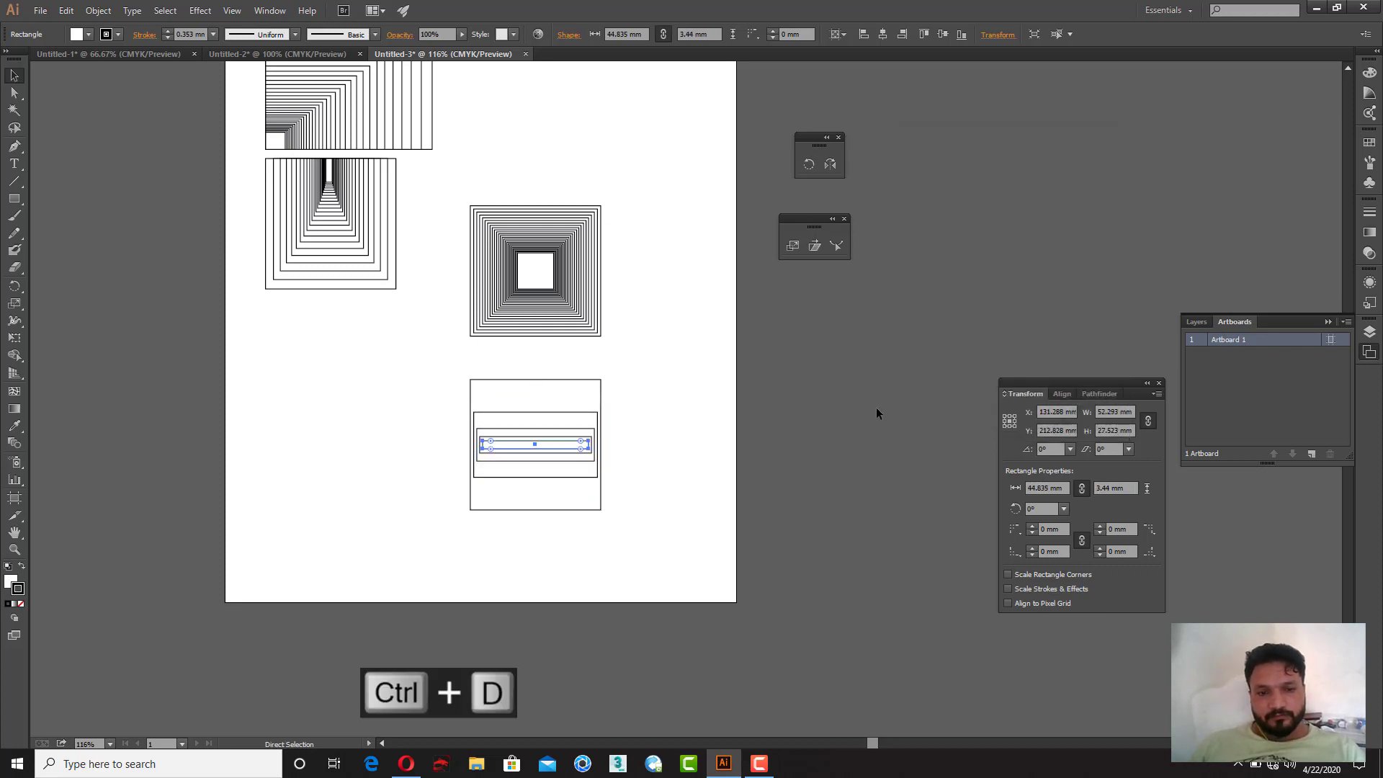
# Step: Copy the outer square to the left, below the second pattern
pyautogui.click(681, 425)
pyautogui.moveTo(681, 425); pyautogui.dragTo(838, 352)
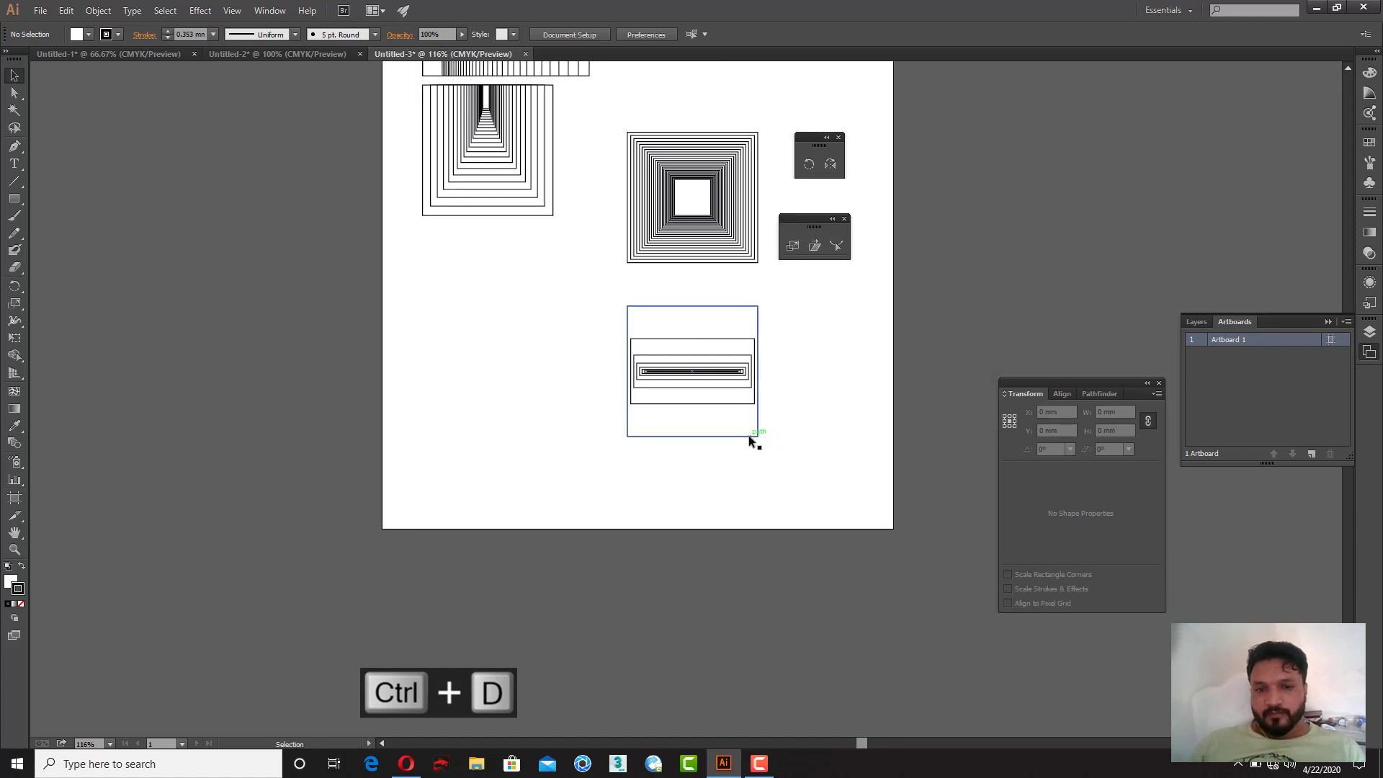
pyautogui.moveTo(749, 435); pyautogui.dragTo(548, 430)
# Step: Scale a copy of that square non-uniformly at 95% horizontal and 90% vertical
pyautogui.rightClick(528, 382)
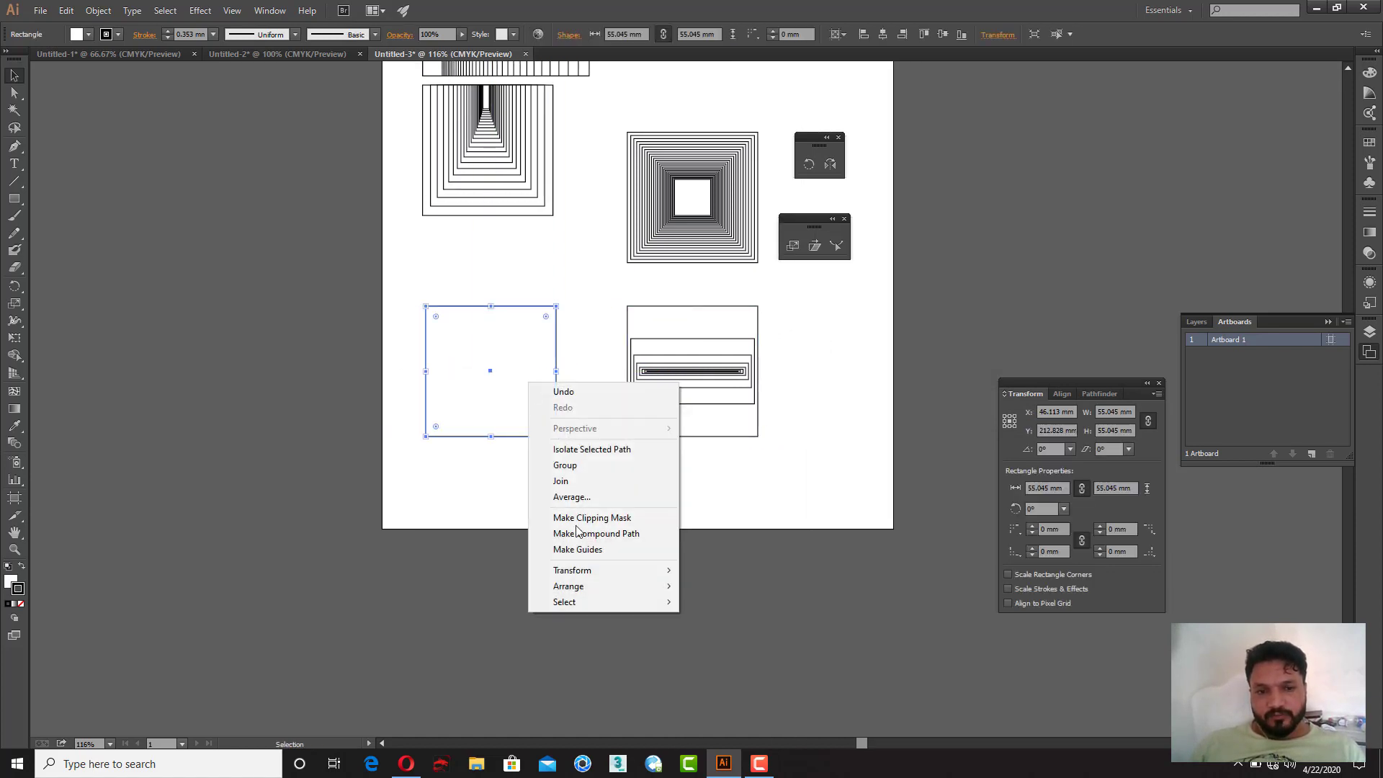
pyautogui.moveTo(602, 570)
pyautogui.click(772, 640)
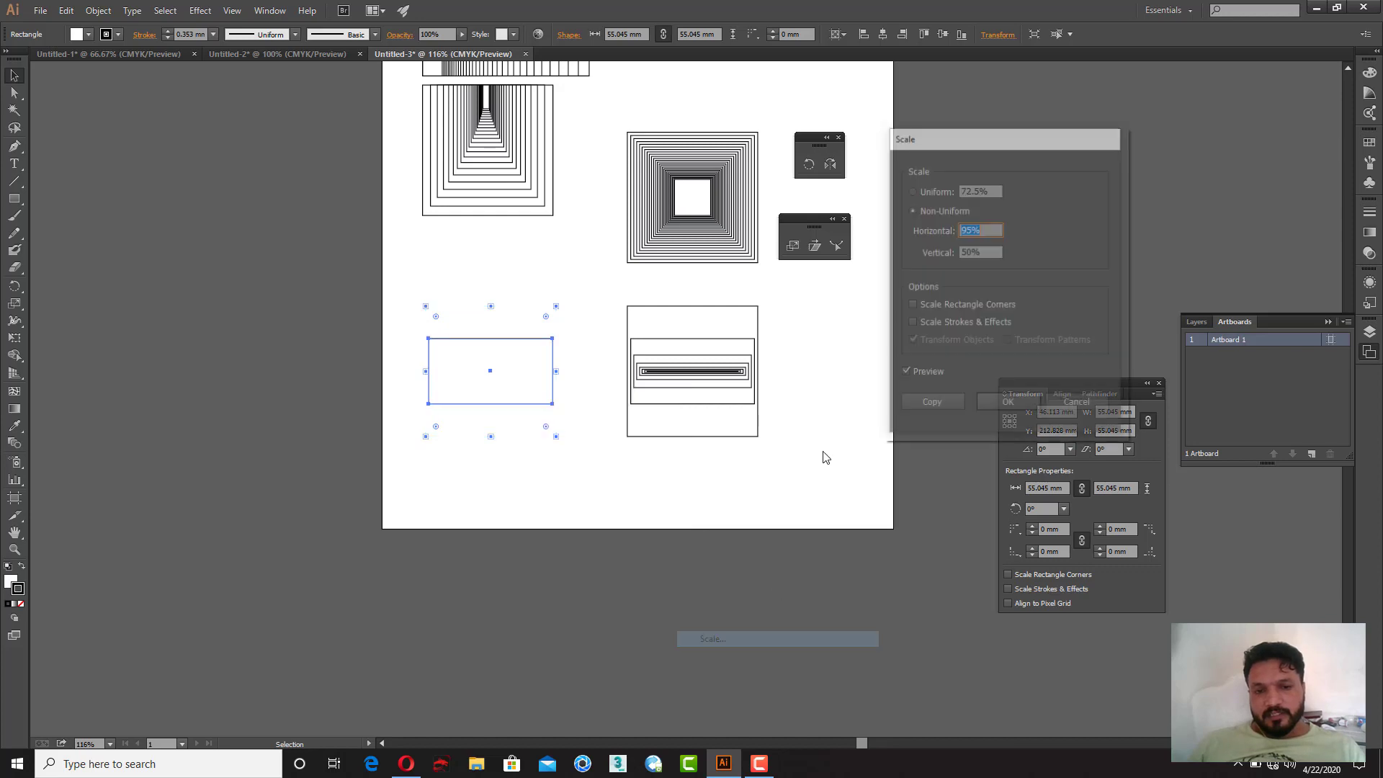
pyautogui.press('Tab')
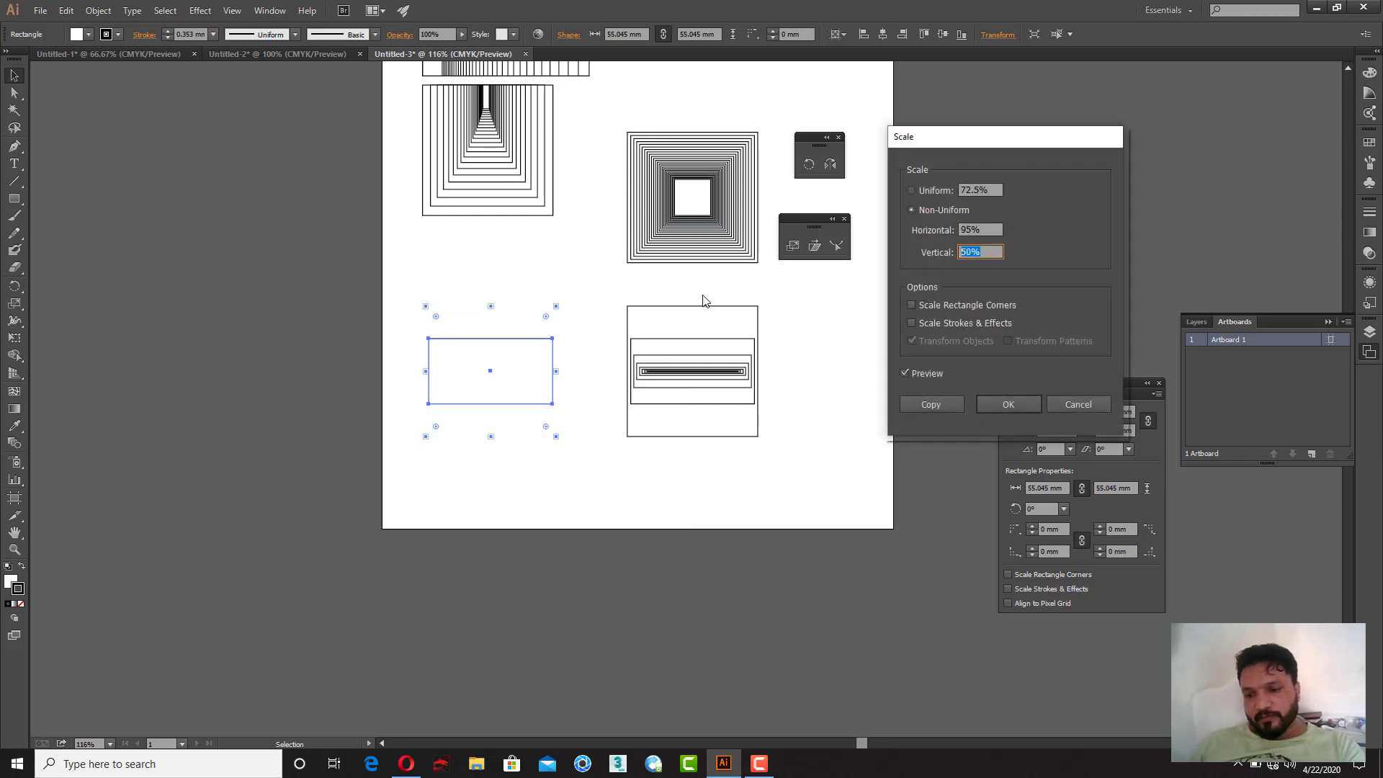
pyautogui.write('90')
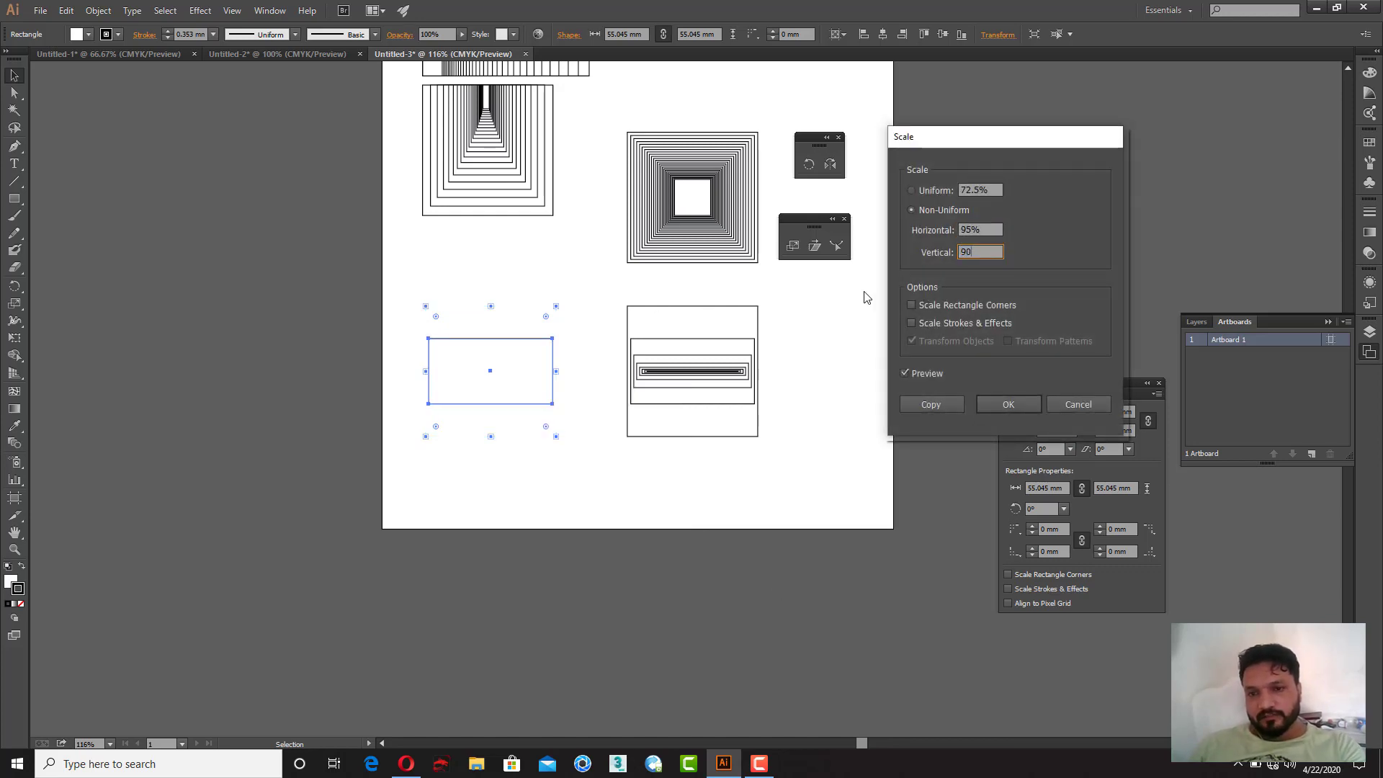
pyautogui.hotkey('shift', 'Tab')
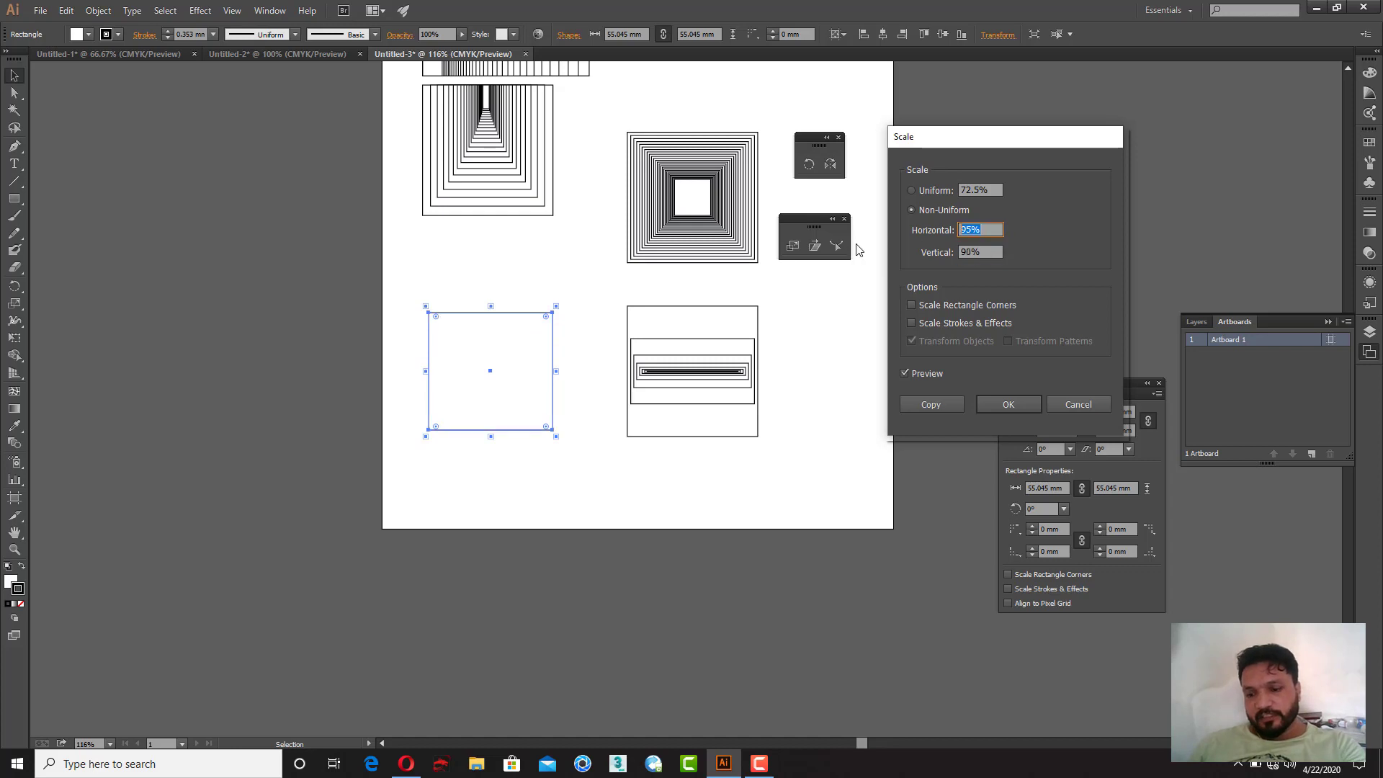
pyautogui.click(933, 404)
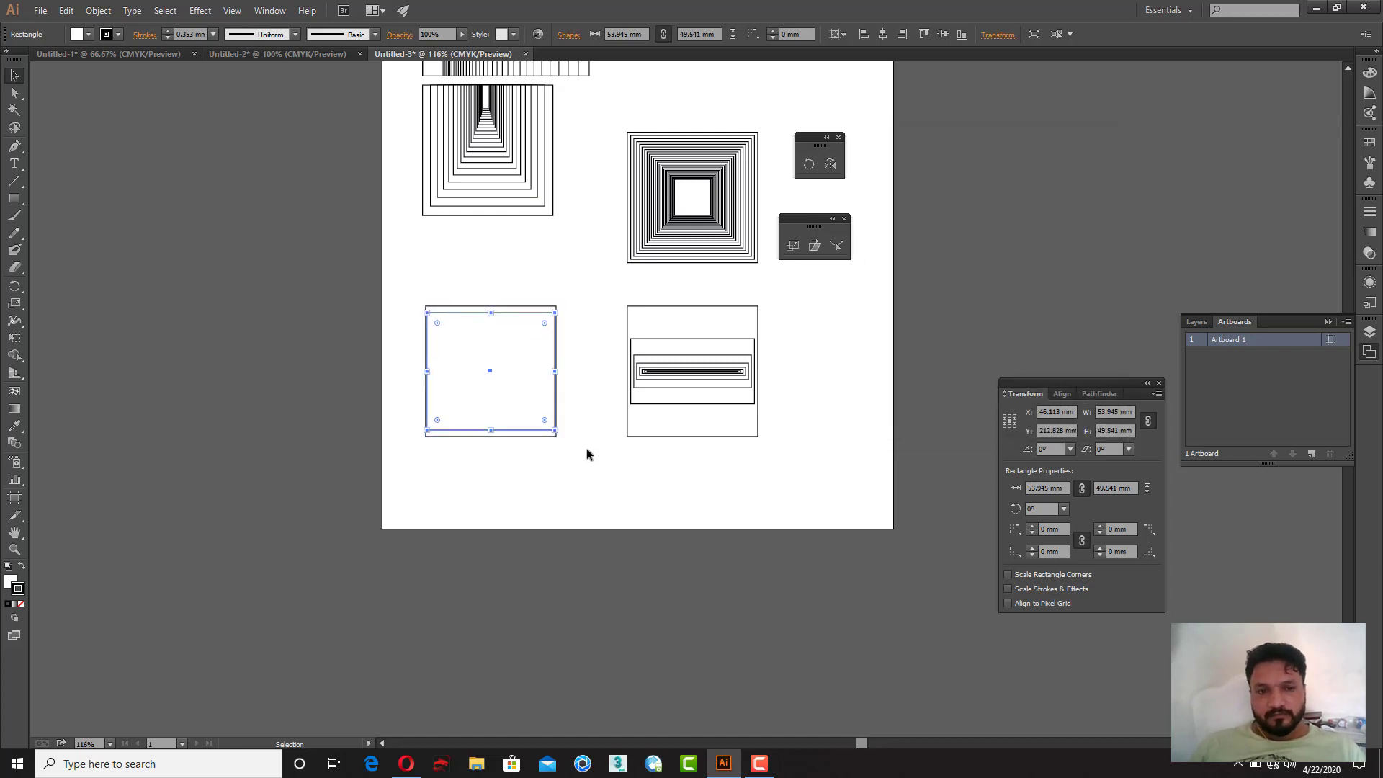
# Step: Repeat the transform six times to fill the square with nested rectangles, then deselect
pyautogui.hotkey('ctrl', 'd')
pyautogui.hotkey('ctrl', 'd')
pyautogui.hotkey('ctrl', 'd')
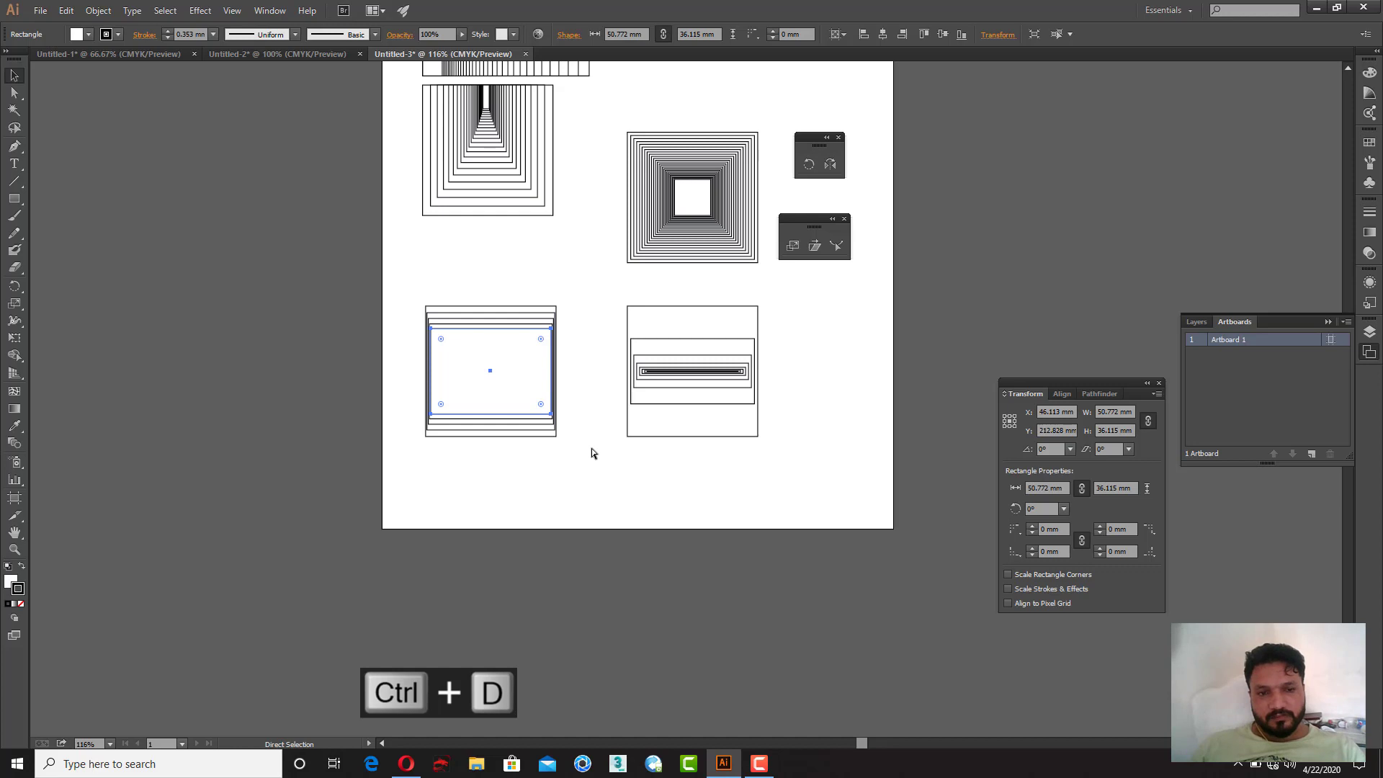
pyautogui.hotkey('ctrl', 'd')
pyautogui.hotkey('ctrl', 'd')
pyautogui.hotkey('ctrl', 'd')
pyautogui.hotkey('ctrl', 'd')
pyautogui.hotkey('ctrl', 'd')
pyautogui.hotkey('ctrl', 'd')
pyautogui.hotkey('ctrl', 'd')
pyautogui.hotkey('ctrl', 'd')
pyautogui.hotkey('ctrl', 'd')
pyautogui.hotkey('ctrl', 'd')
pyautogui.hotkey('ctrl', 'd')
pyautogui.hotkey('ctrl', 'd')
pyautogui.hotkey('ctrl', 'd')
pyautogui.hotkey('ctrl', 'd')
pyautogui.hotkey('ctrl', 'd')
pyautogui.hotkey('ctrl', 'd')
pyautogui.hotkey('ctrl', 'd')
pyautogui.click(574, 473)
pyautogui.press('space')
pyautogui.moveTo(357, 467); pyautogui.dragTo(435, 468)
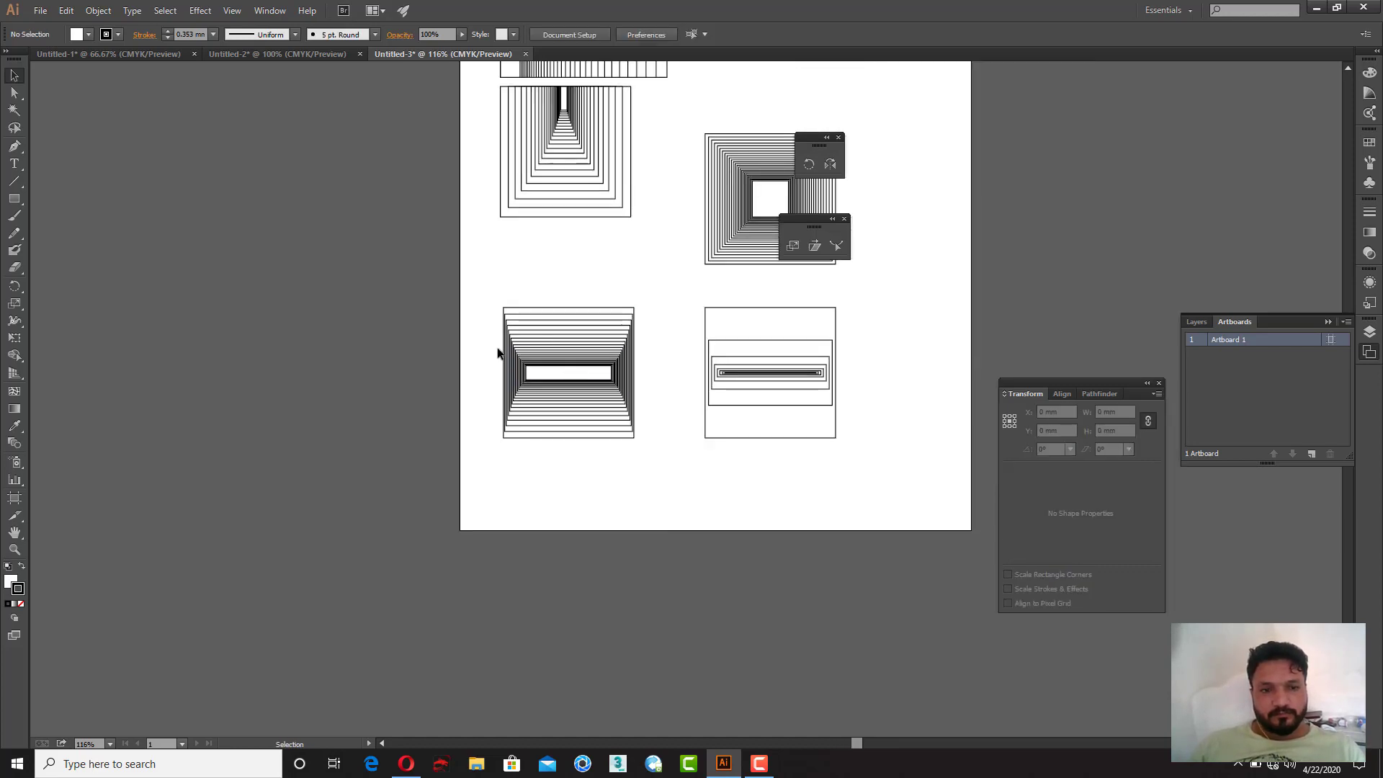
pyautogui.moveTo(459, 286); pyautogui.dragTo(445, 481)
pyautogui.press('space')
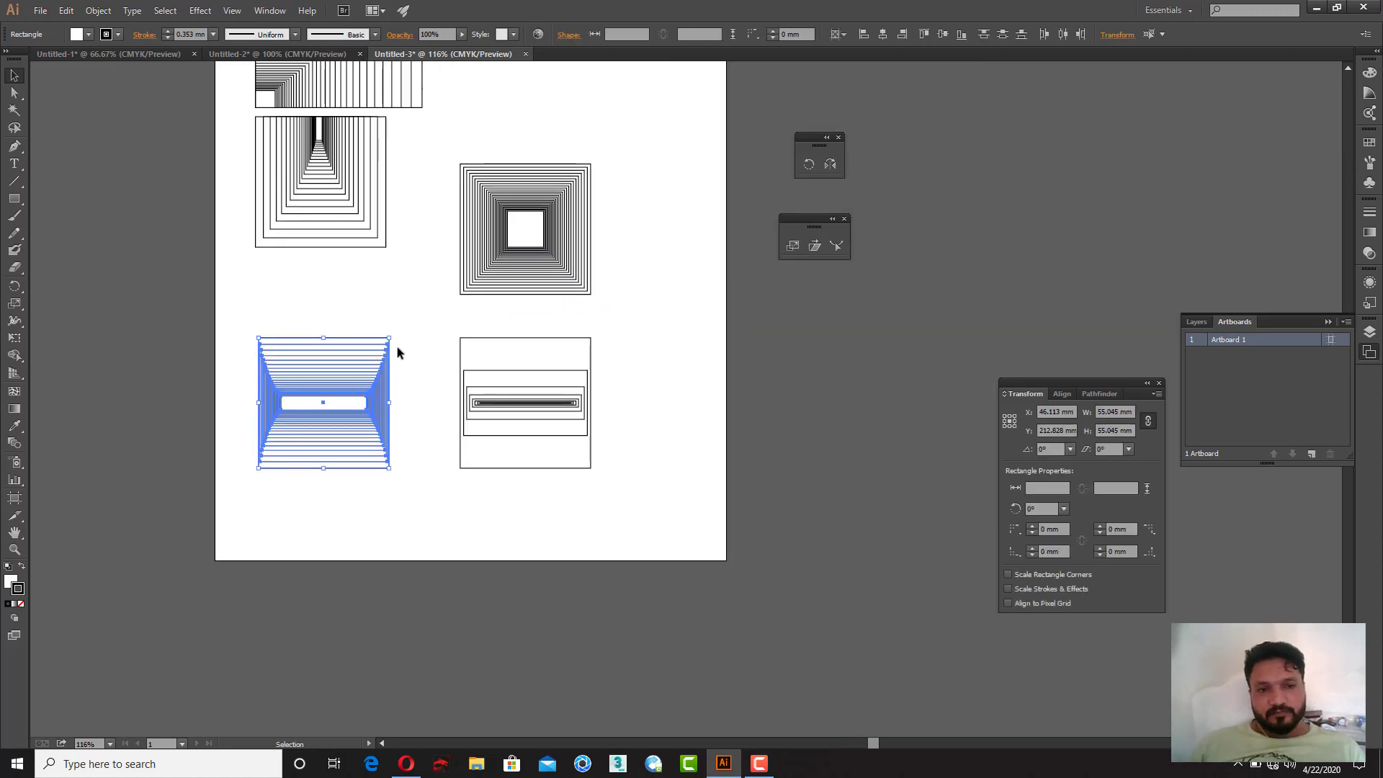
pyautogui.moveTo(396, 336); pyautogui.dragTo(505, 289)
pyautogui.hotkey('ctrl', 'shift', 'a')
pyautogui.press('space')
pyautogui.moveTo(665, 338); pyautogui.dragTo(704, 356)
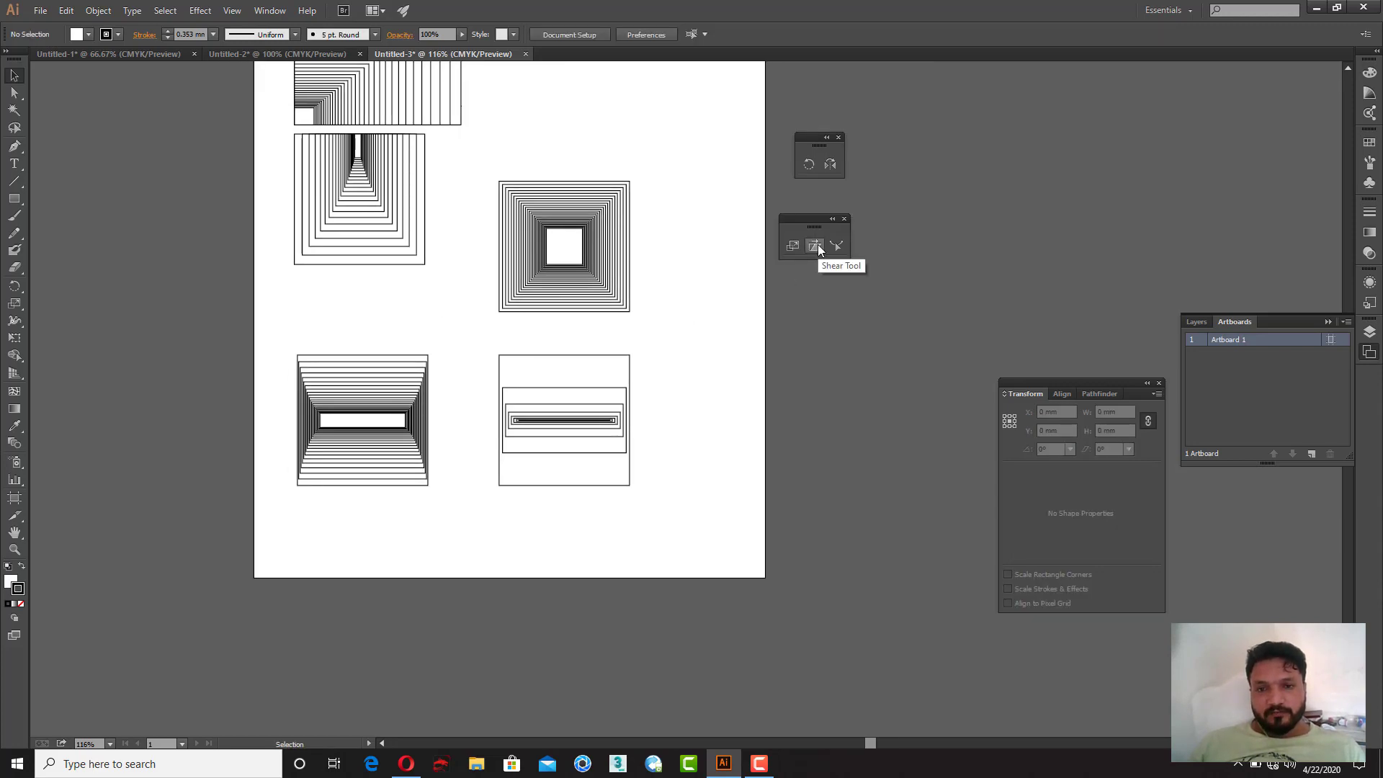
# Step: Copy the lower-right square to a spot just right of the artboard
pyautogui.moveTo(620, 357); pyautogui.dragTo(687, 340)
pyautogui.press('space')
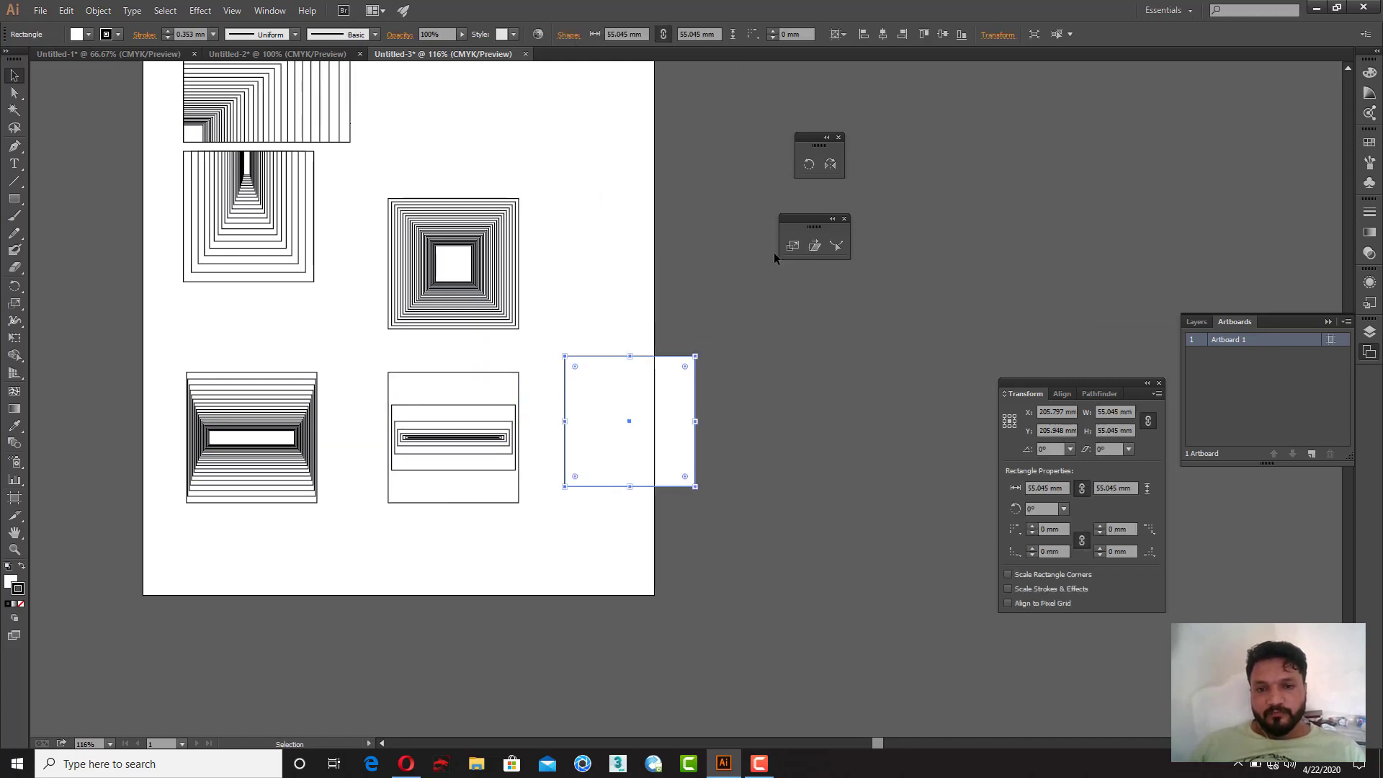
pyautogui.click(813, 247)
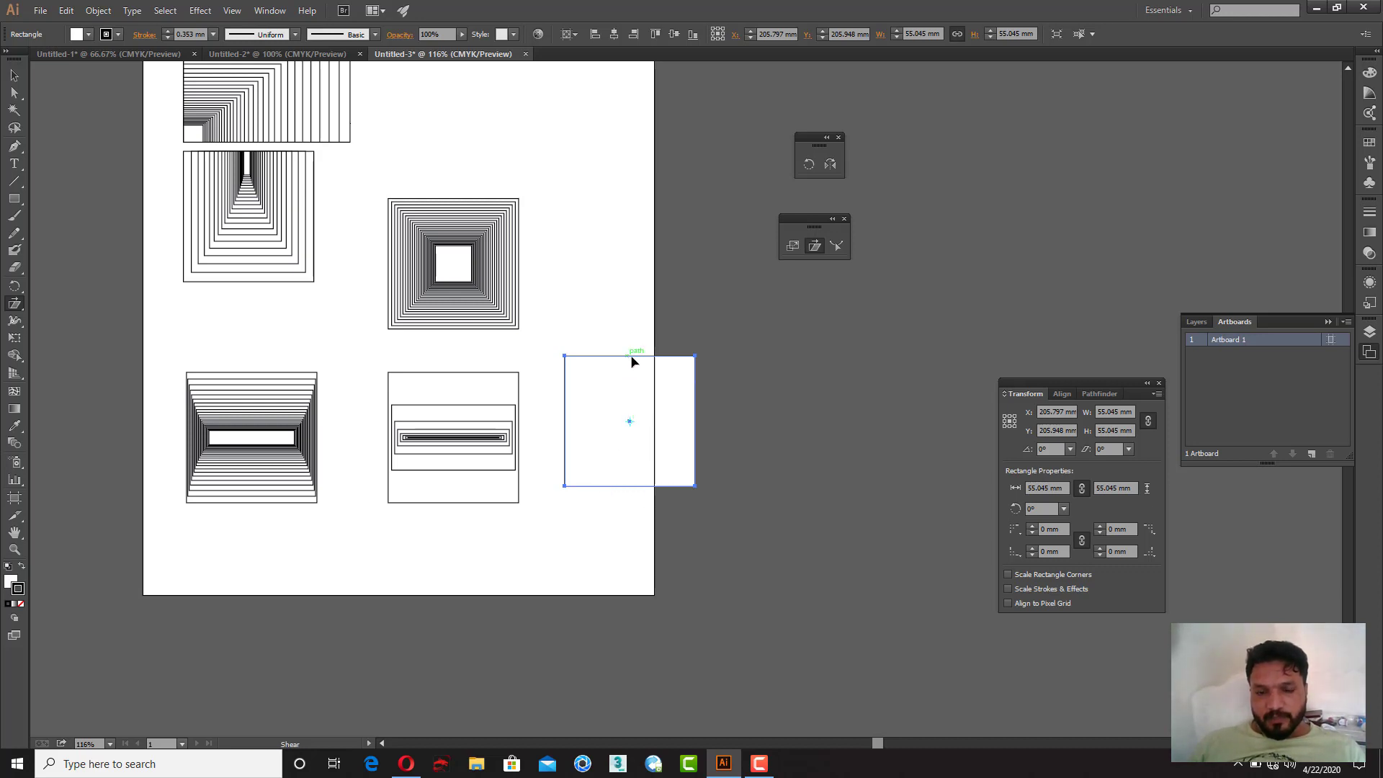
pyautogui.moveTo(631, 361)
pyautogui.mouseDown()
pyautogui.moveTo(667, 361)
pyautogui.moveTo(584, 362)
pyautogui.moveTo(658, 362)
pyautogui.mouseUp()
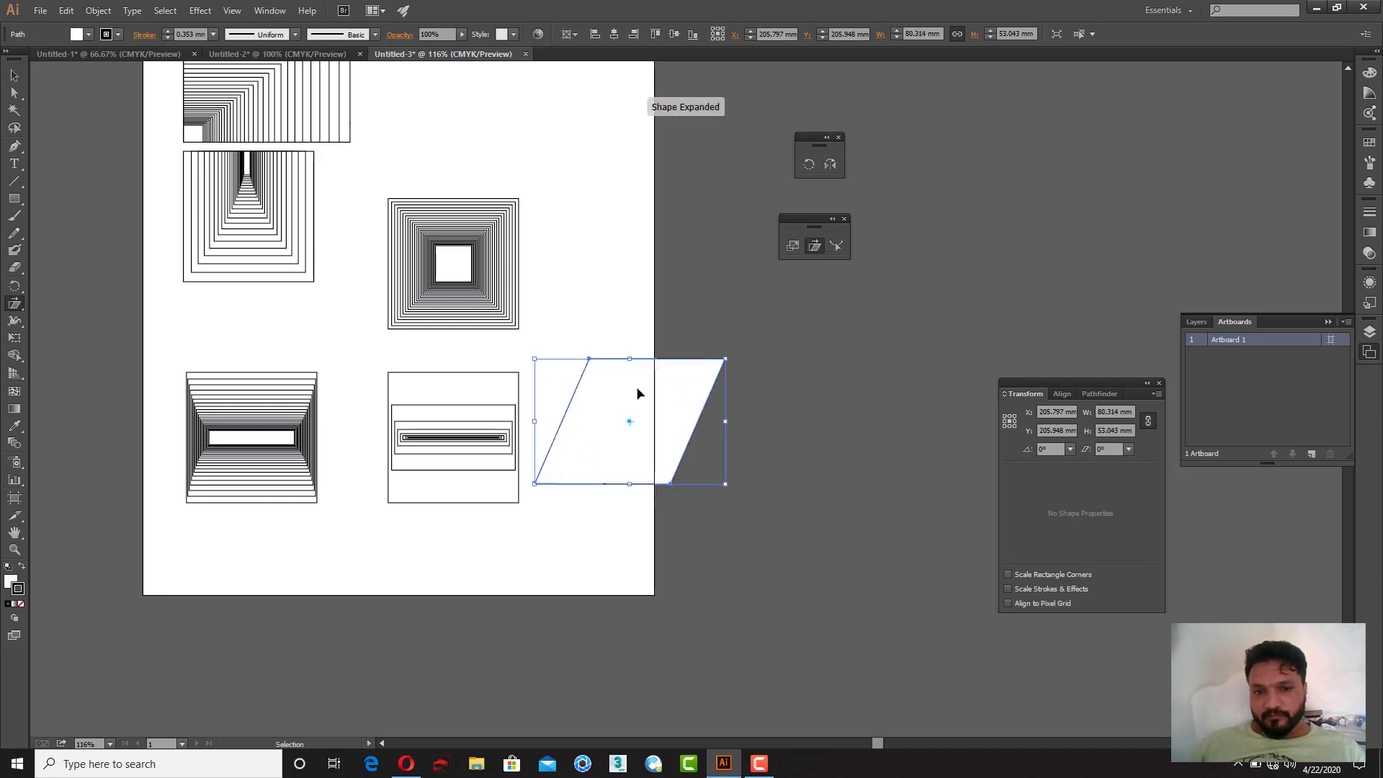
pyautogui.hotkey('ctrl', 'z')
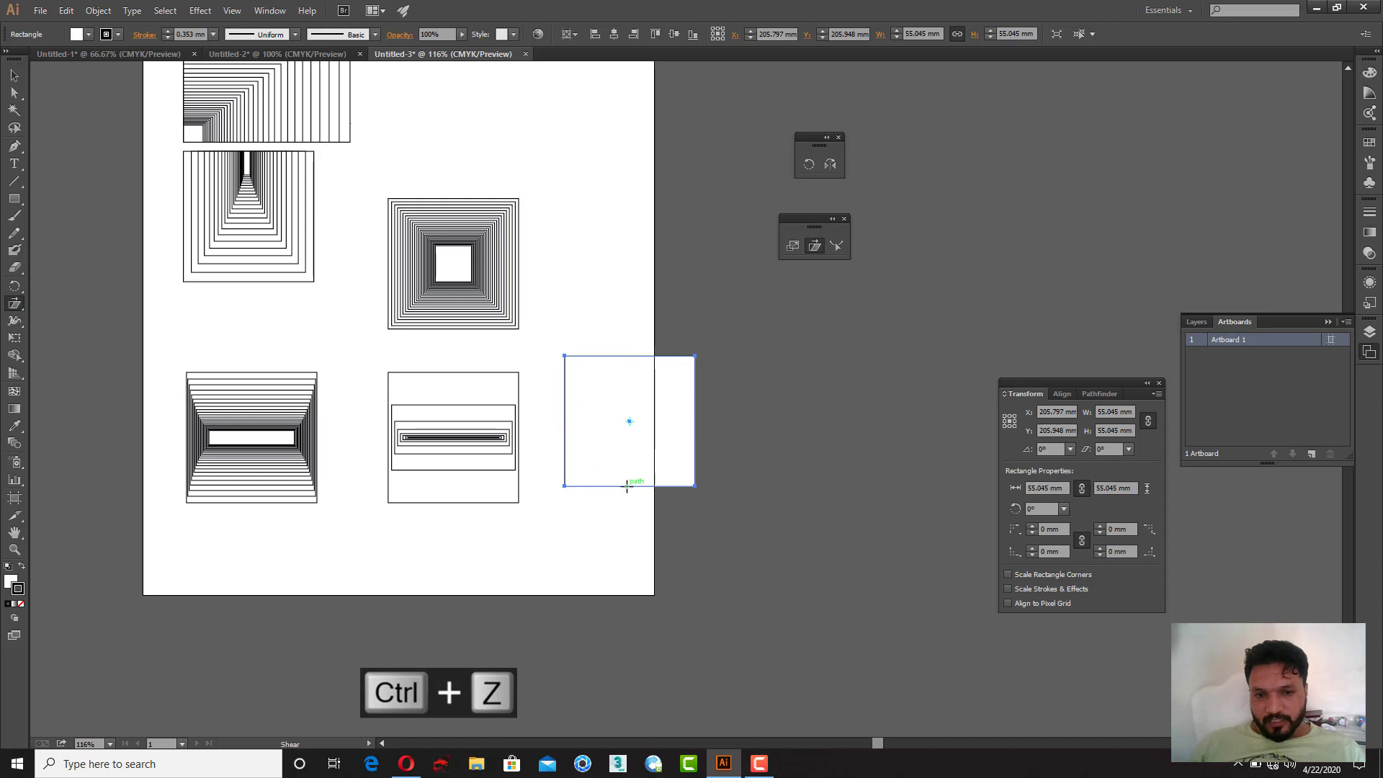
pyautogui.moveTo(626, 362); pyautogui.dragTo(732, 367)
pyautogui.hotkey('ctrl', 'z')
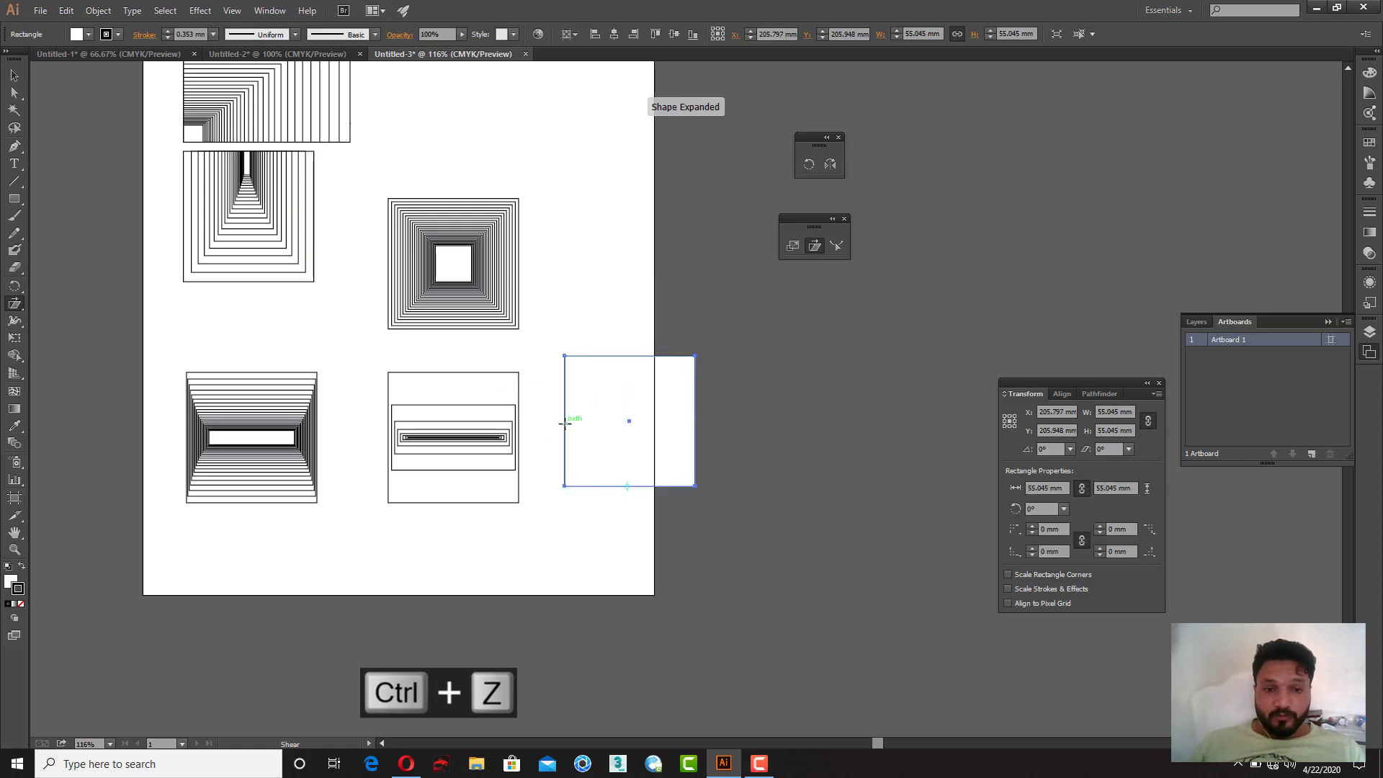
pyautogui.moveTo(699, 415); pyautogui.dragTo(721, 445)
pyautogui.hotkey('ctrl', 'z')
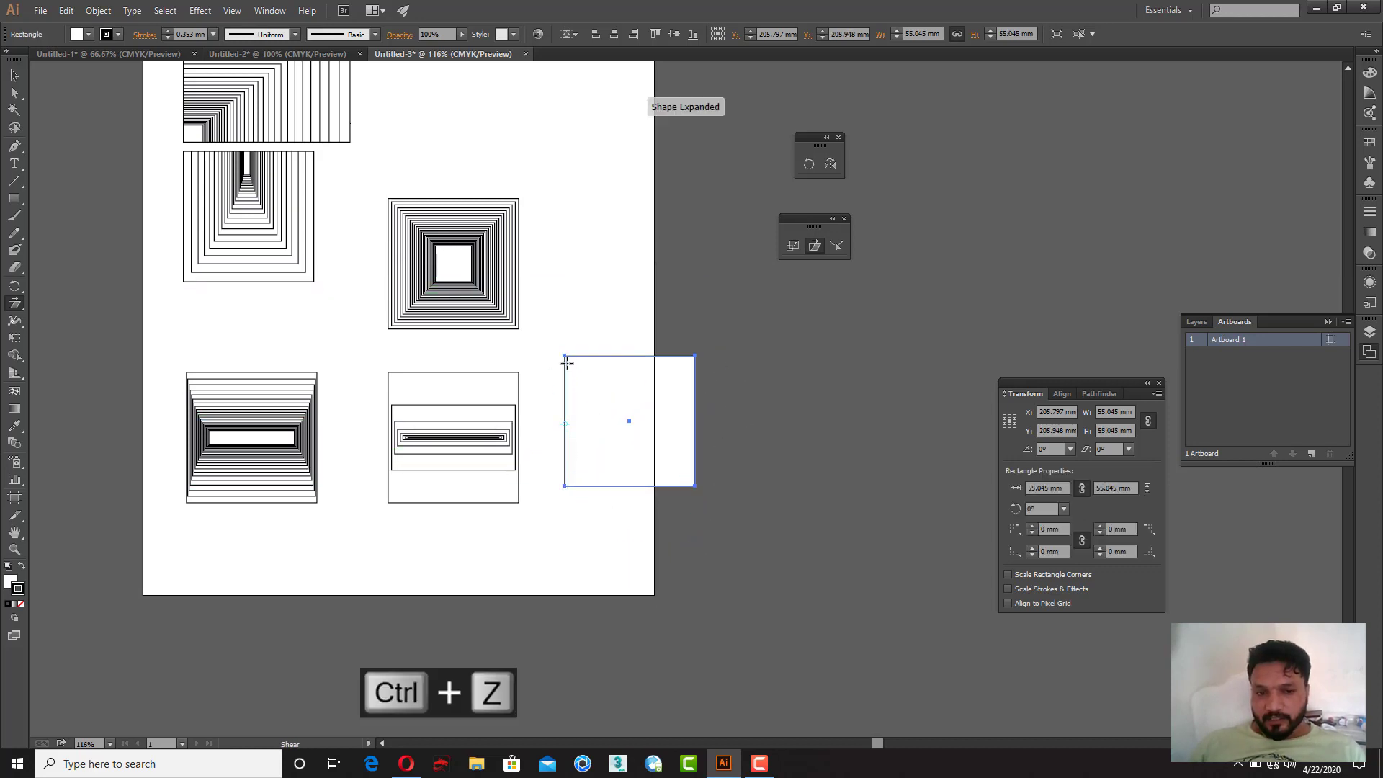
pyautogui.moveTo(703, 470); pyautogui.dragTo(686, 432)
pyautogui.hotkey('ctrl', 'z')
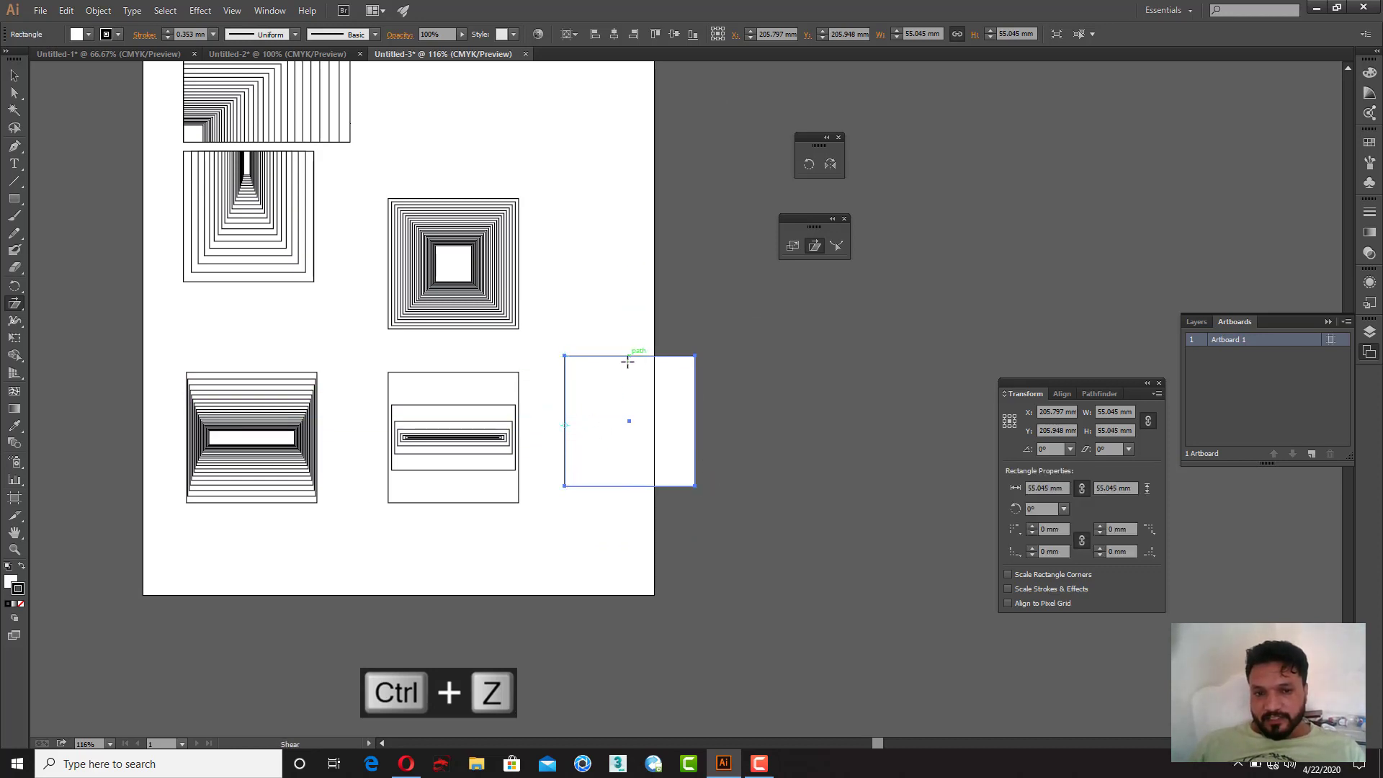
pyautogui.click(631, 493)
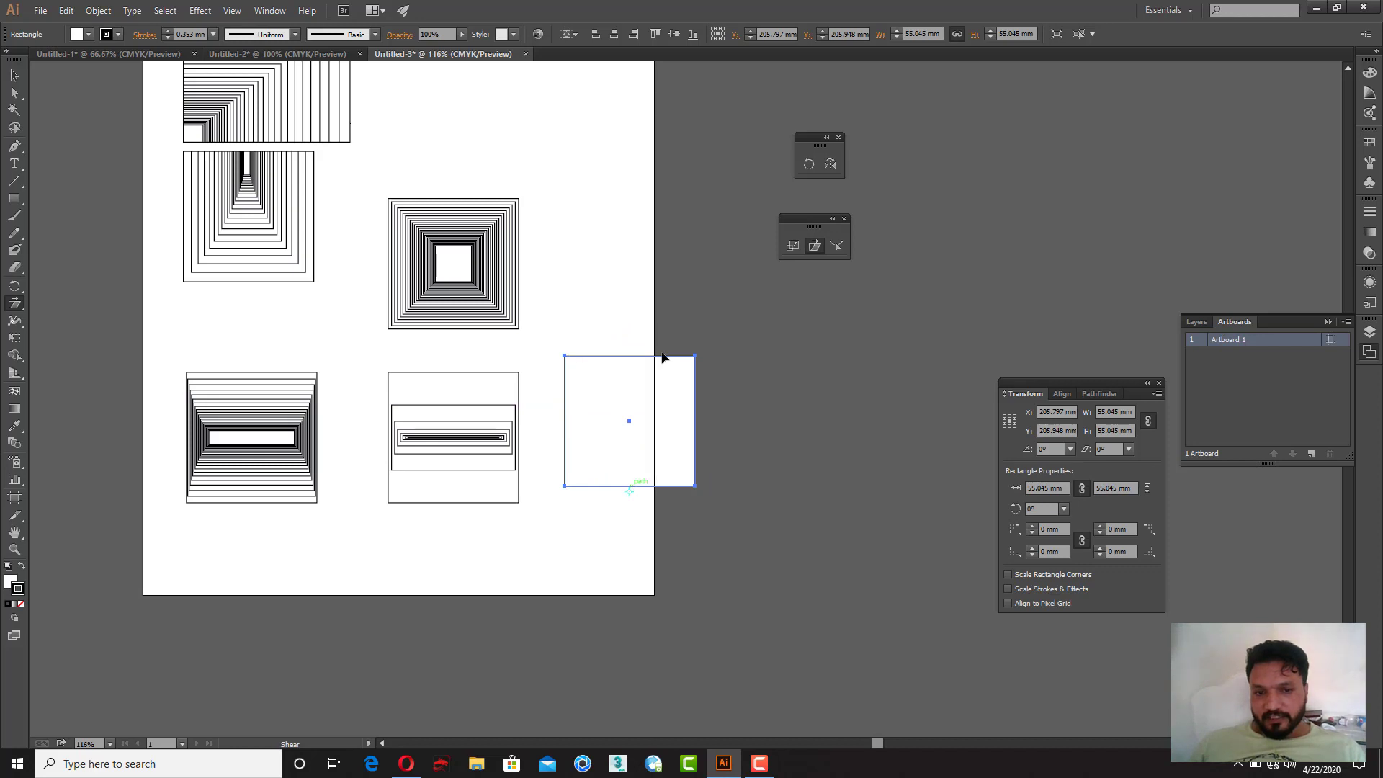
pyautogui.moveTo(636, 358); pyautogui.dragTo(627, 423)
pyautogui.hotkey('ctrl', 'z')
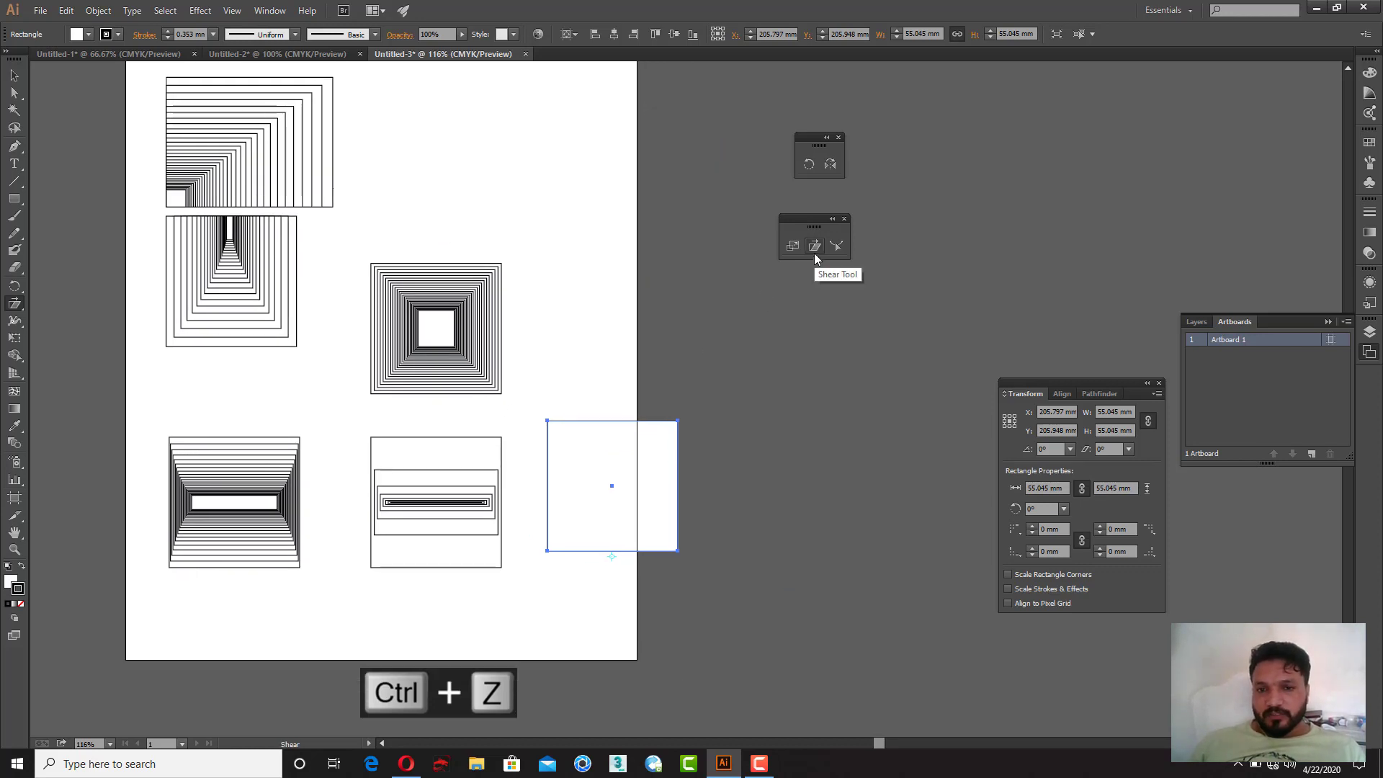
# Step: Move the square to the artboard's upper right and shear a copy on the horizontal axis at -144.34°
pyautogui.click(15, 75)
pyautogui.moveTo(602, 486); pyautogui.dragTo(481, 158)
pyautogui.rightClick(481, 159)
pyautogui.moveTo(552, 351)
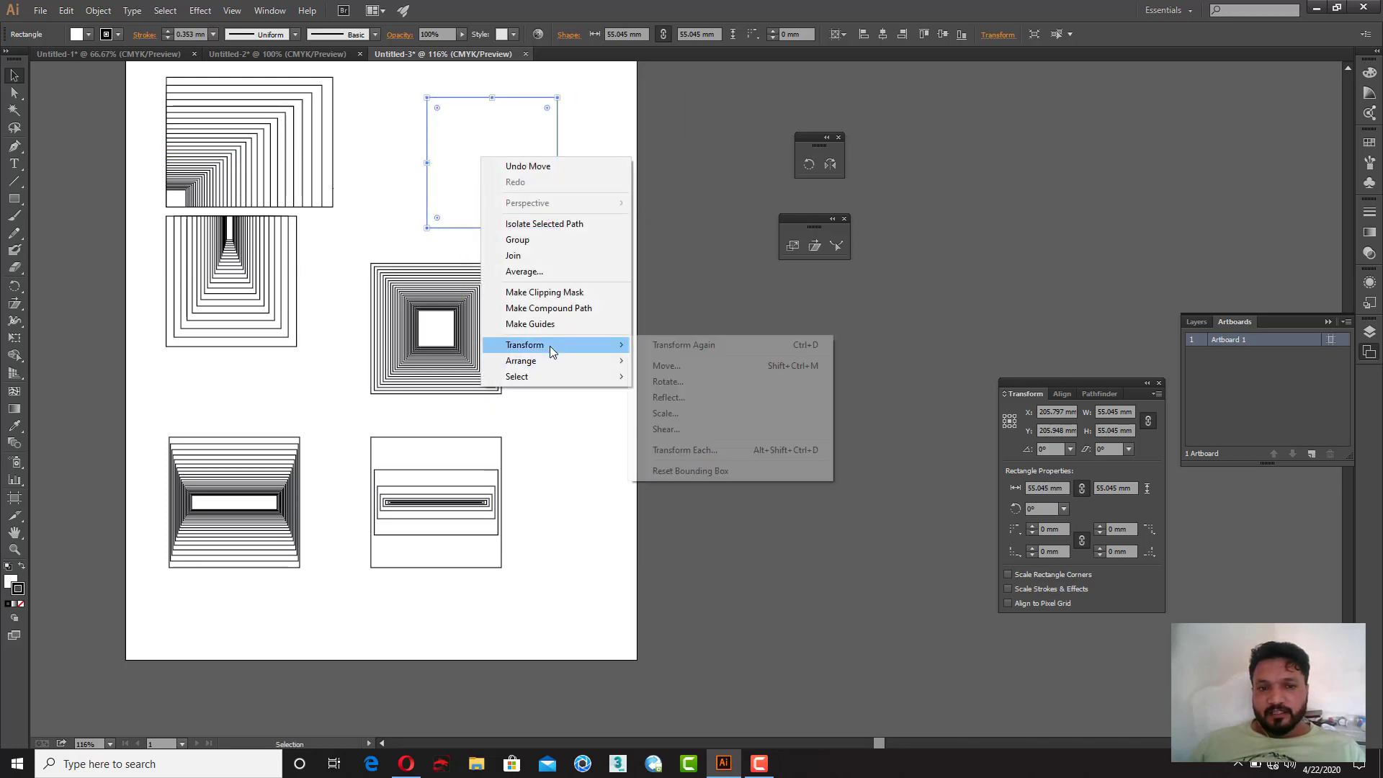
pyautogui.click(703, 430)
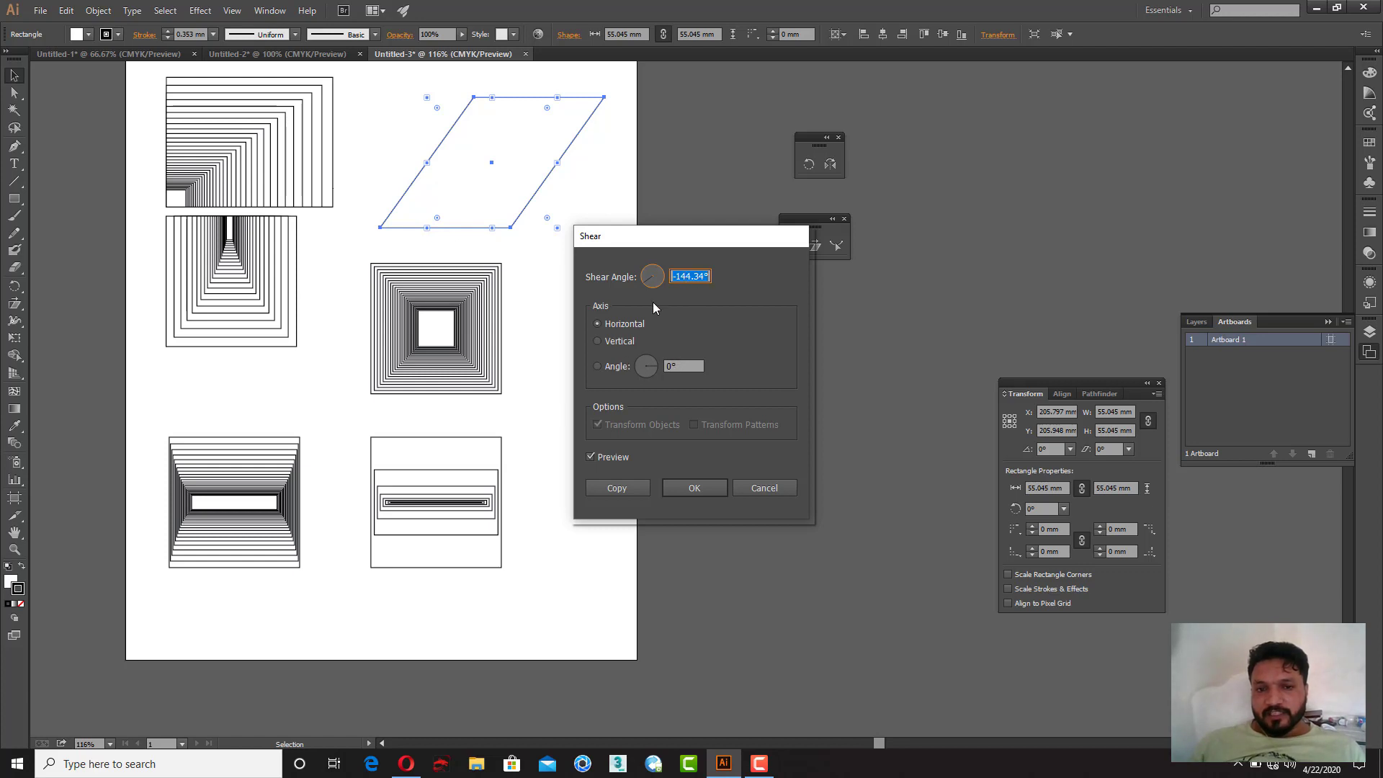
pyautogui.click(624, 342)
pyautogui.click(624, 322)
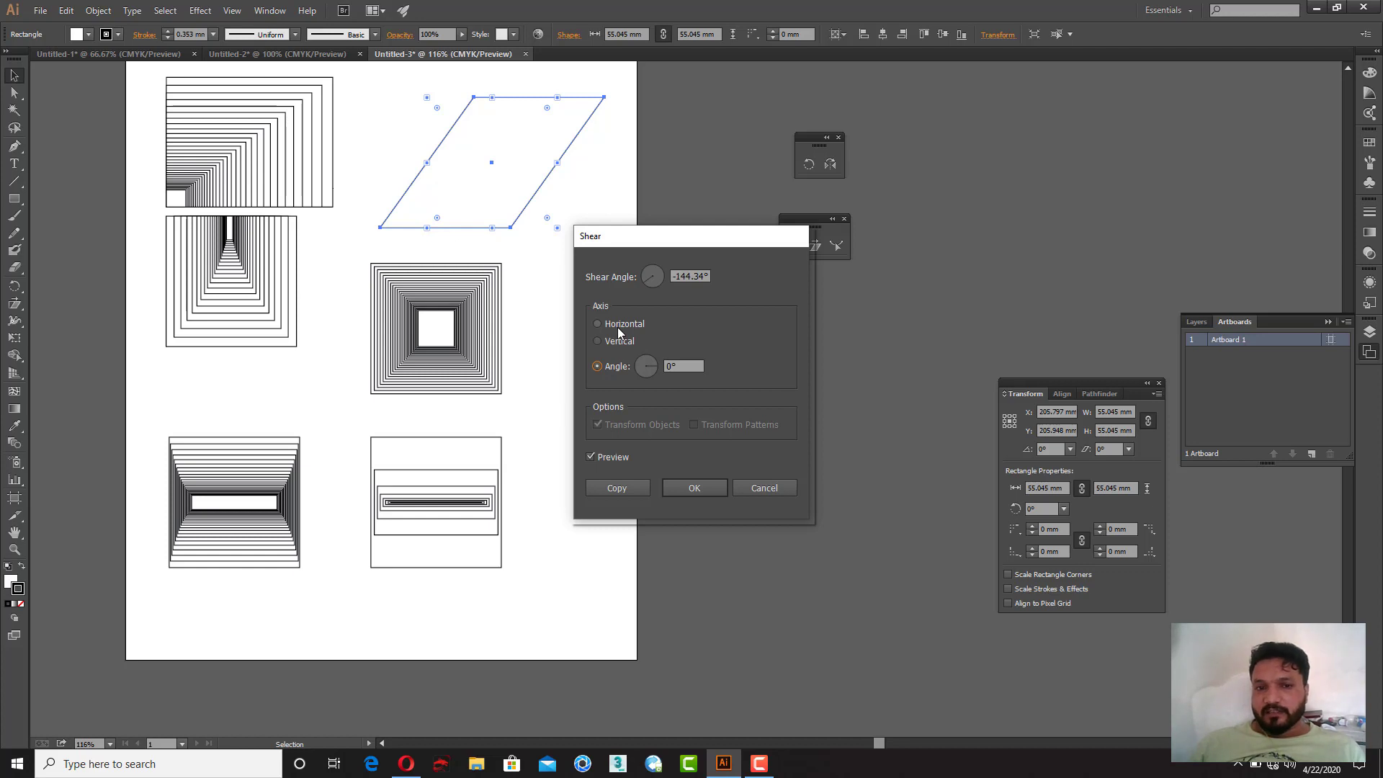
pyautogui.click(618, 328)
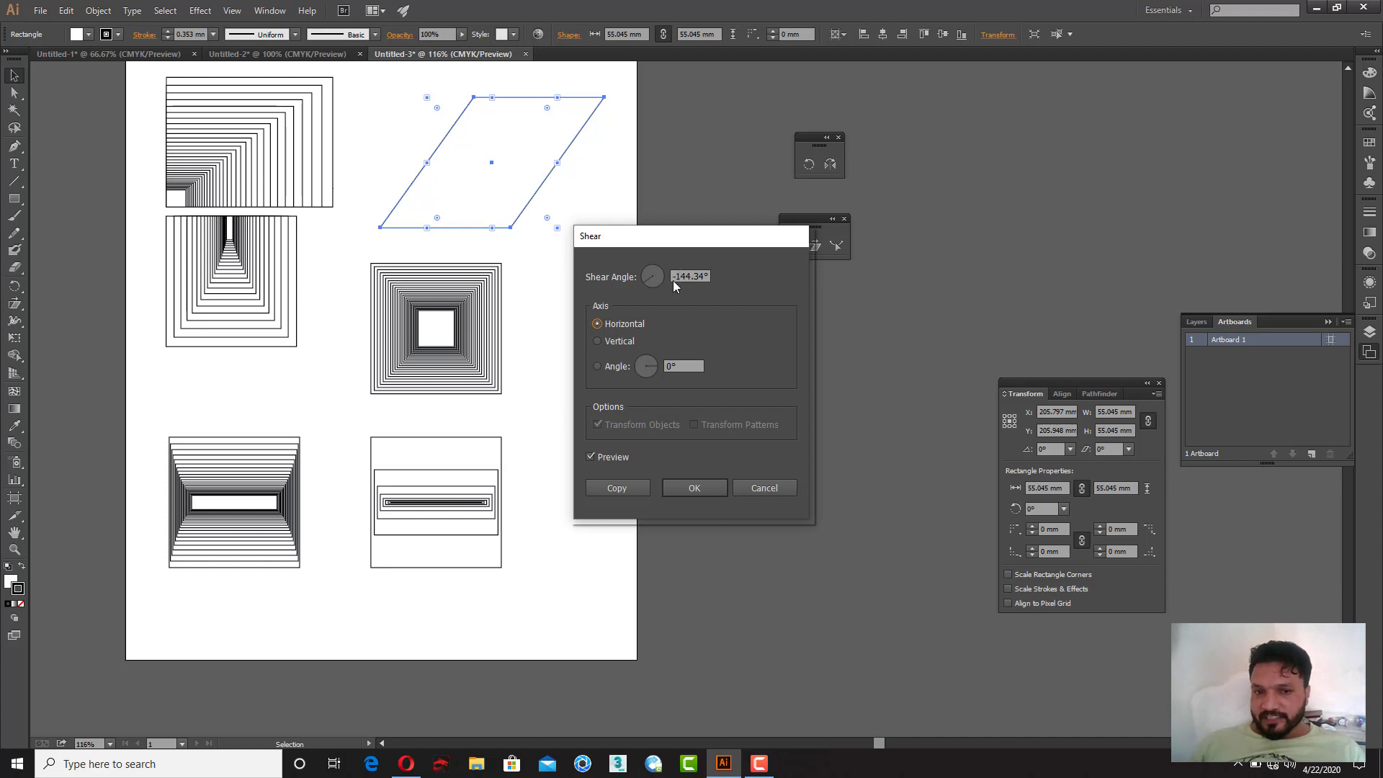
pyautogui.moveTo(672, 277); pyautogui.dragTo(711, 278)
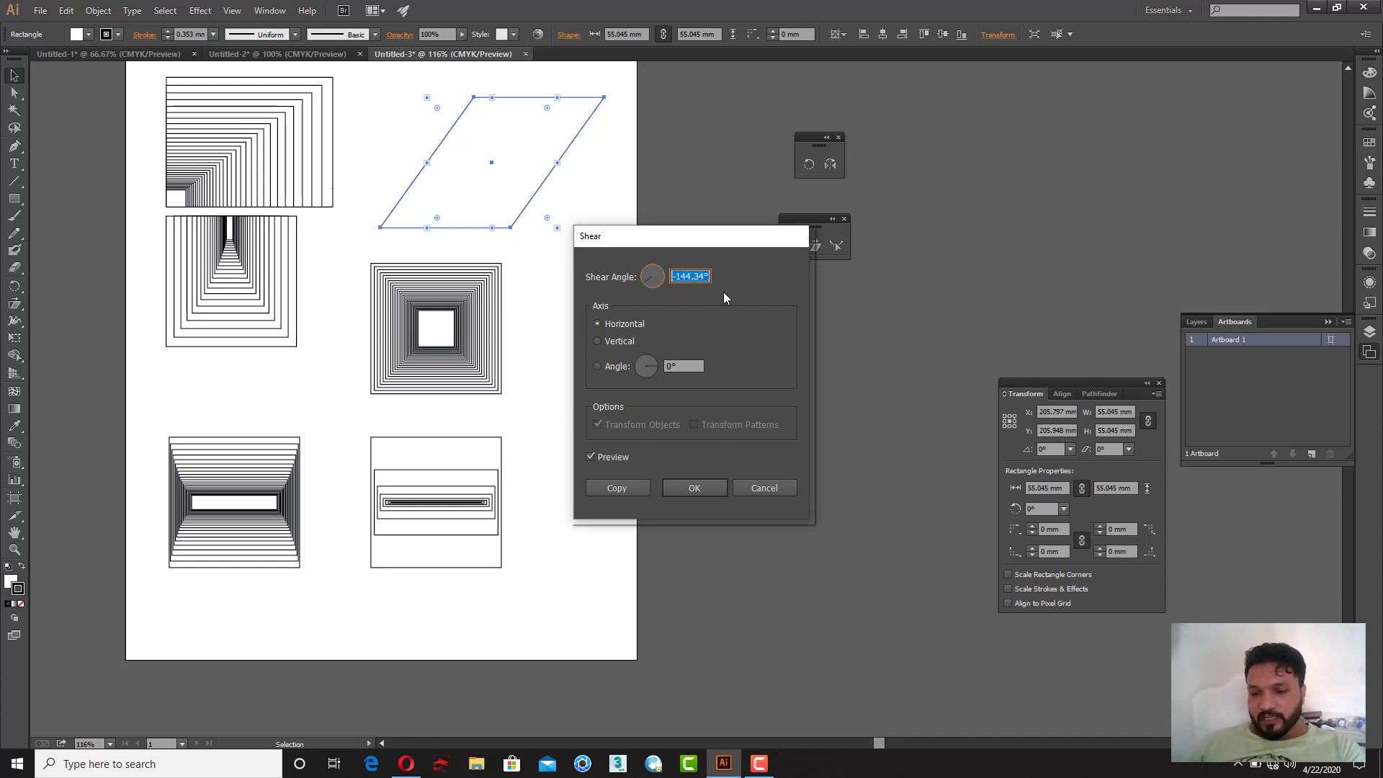
pyautogui.click(621, 487)
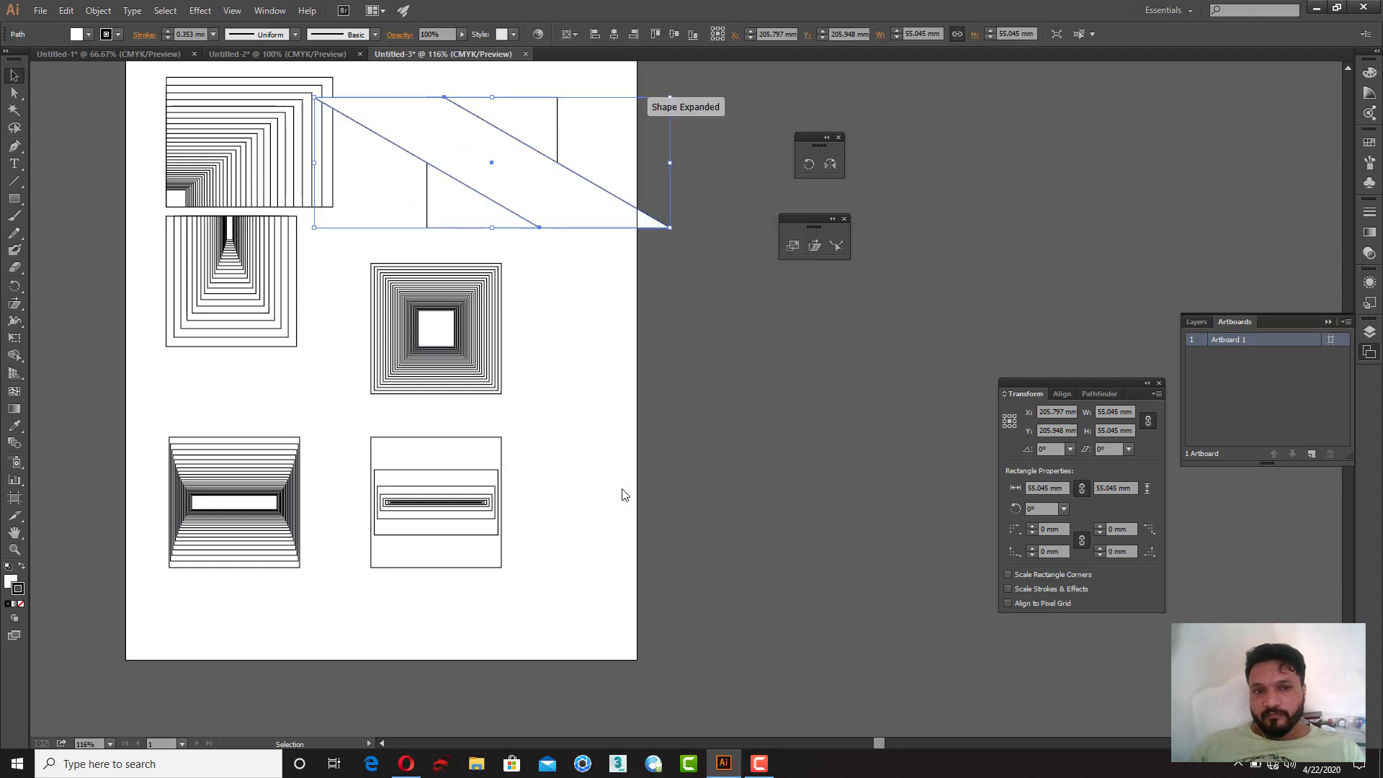
# Step: Repeat the shear transform four times to fan out sheared copies
pyautogui.hotkey('ctrl', 'd')
pyautogui.hotkey('ctrl', 'd')
pyautogui.hotkey('ctrl', 'd')
pyautogui.hotkey('ctrl', 'd')
pyautogui.hotkey('ctrl', 'd')
pyautogui.hotkey('ctrl', 'd')
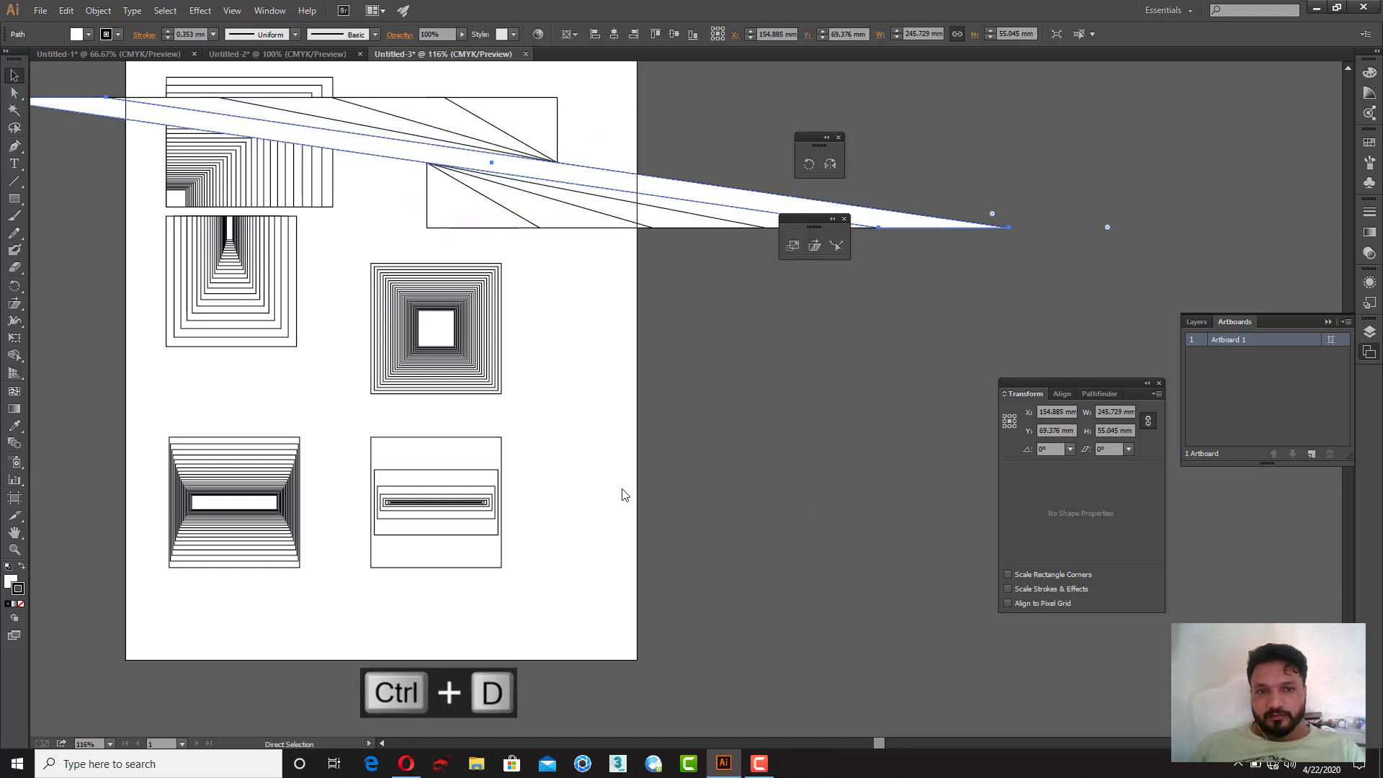
# Step: Move the original square off the artboard to the right, below the sheared pattern
pyautogui.click(626, 303)
pyautogui.press('z')
pyautogui.keyDown('alt'); pyautogui.click(604, 283); pyautogui.keyUp('alt')
pyautogui.keyDown('alt'); pyautogui.click(603, 283); pyautogui.keyUp('alt')
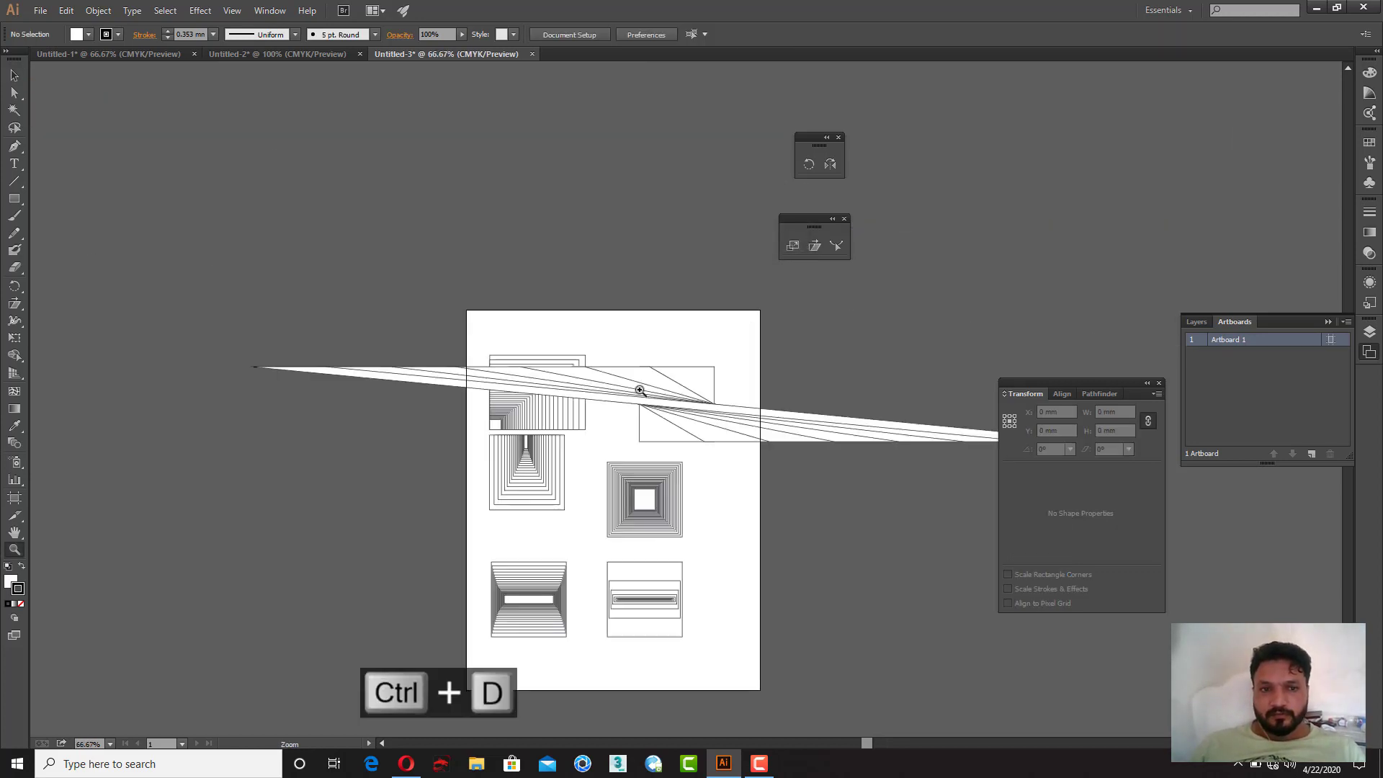
pyautogui.moveTo(639, 392); pyautogui.dragTo(625, 280)
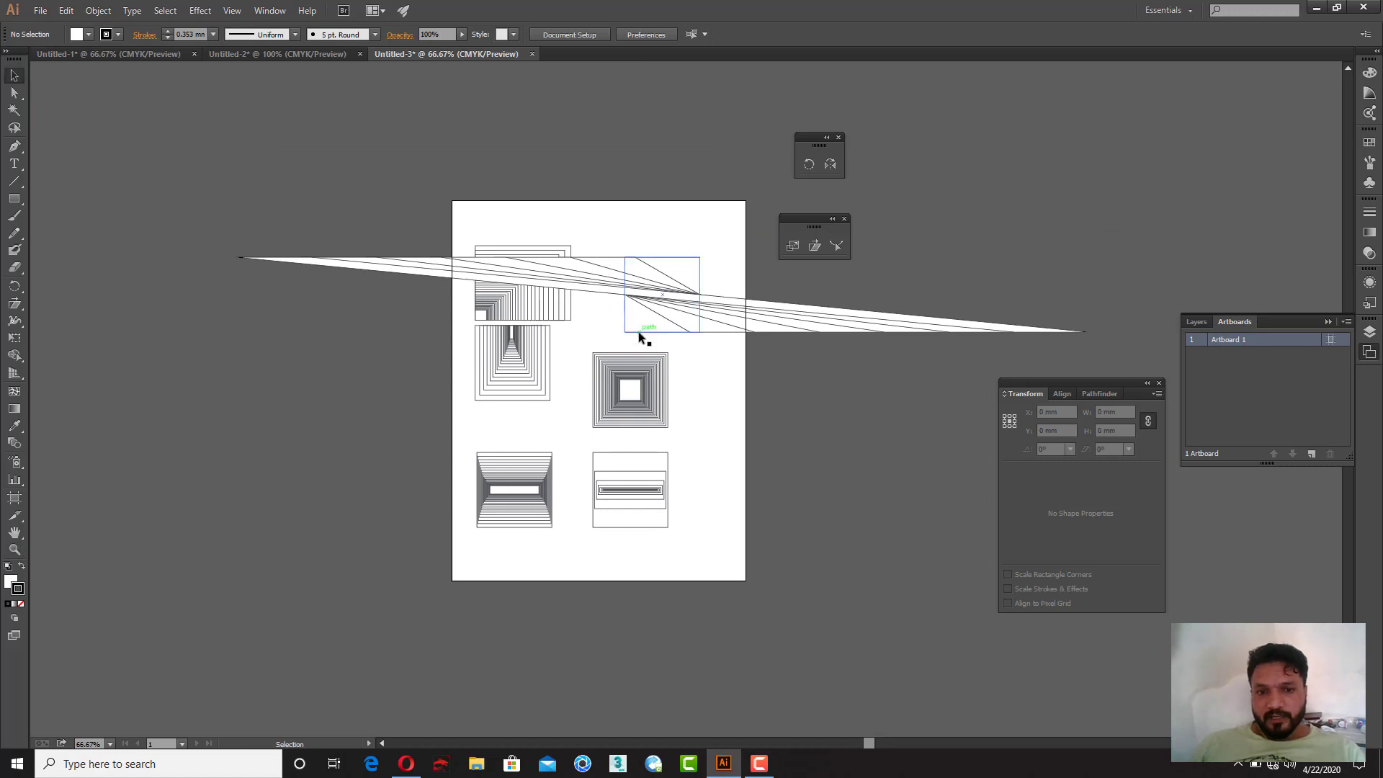
pyautogui.moveTo(639, 331); pyautogui.dragTo(784, 452)
pyautogui.moveTo(762, 392); pyautogui.dragTo(685, 478)
pyautogui.press('v')
pyautogui.rightClick(563, 363)
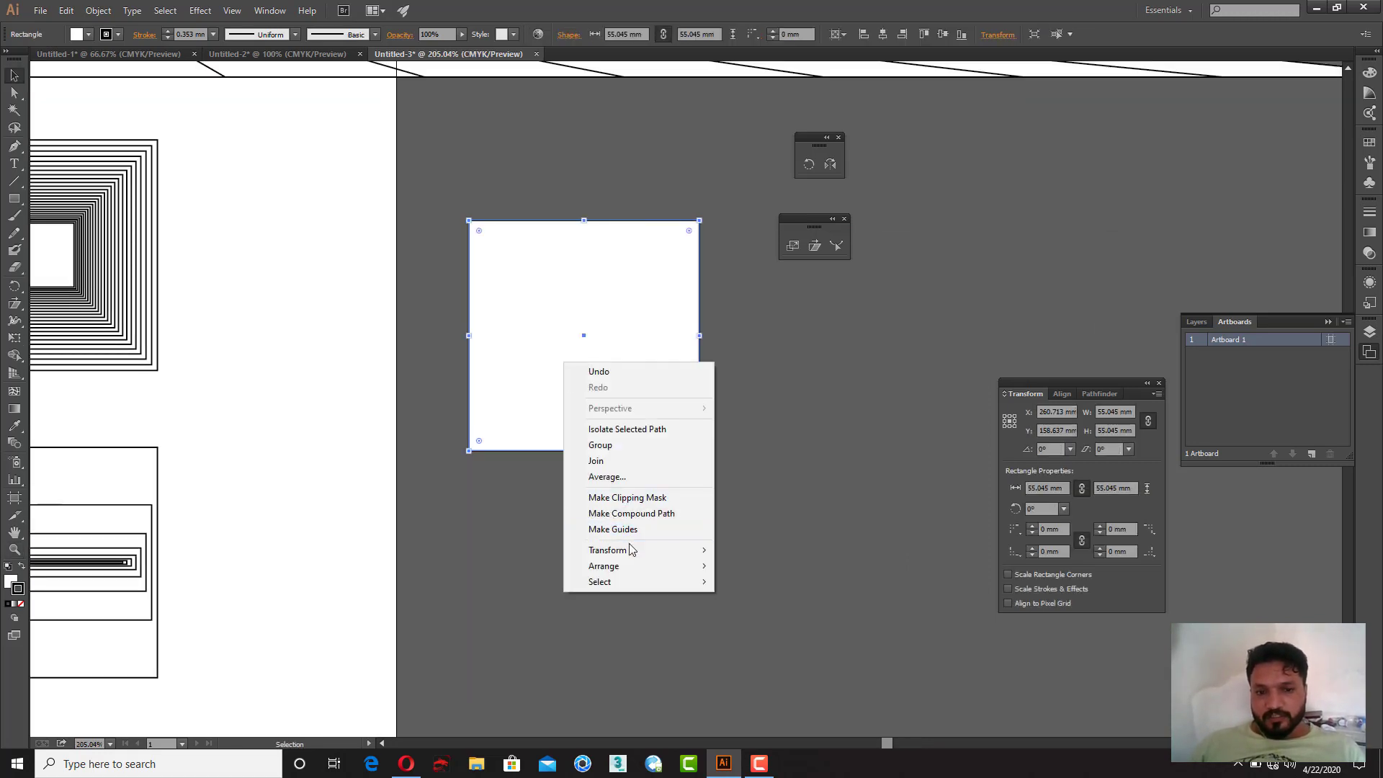
pyautogui.moveTo(619, 549)
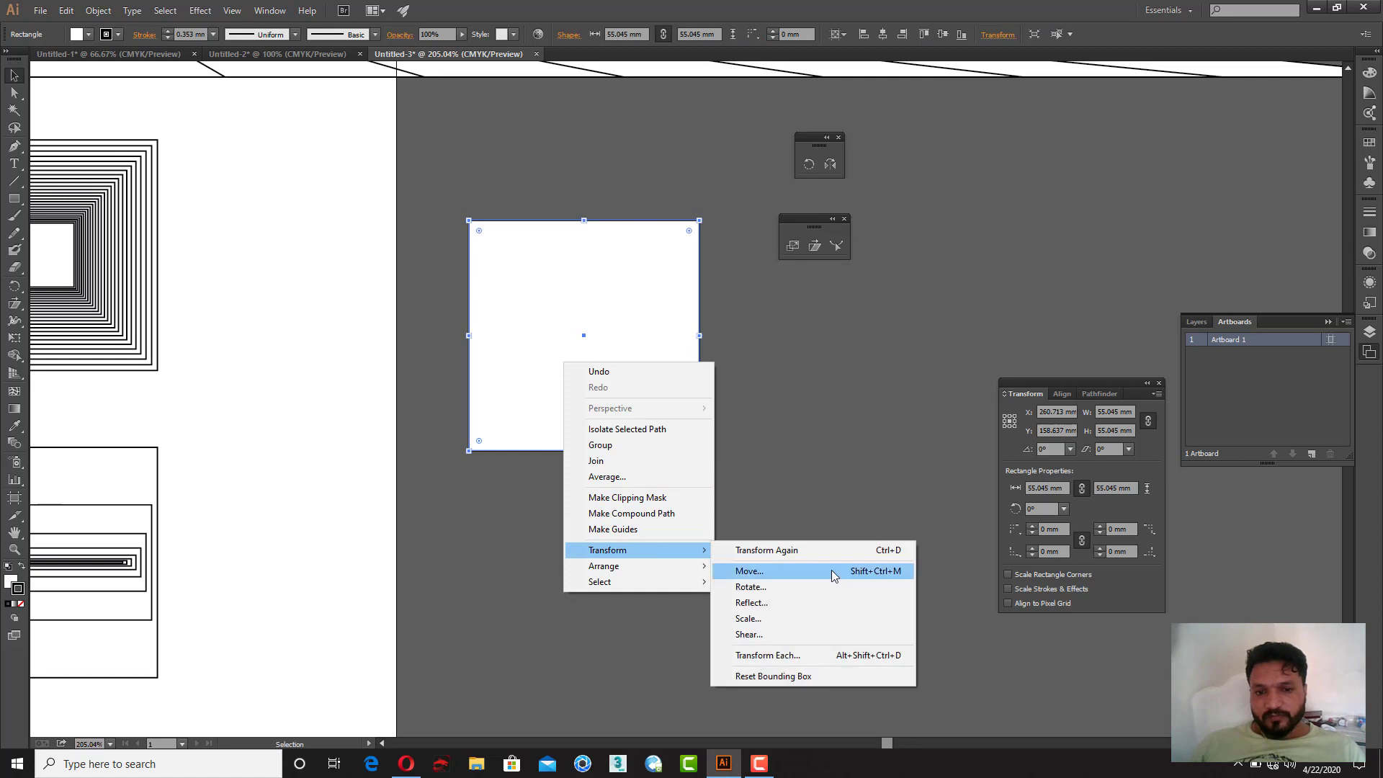
pyautogui.click(786, 607)
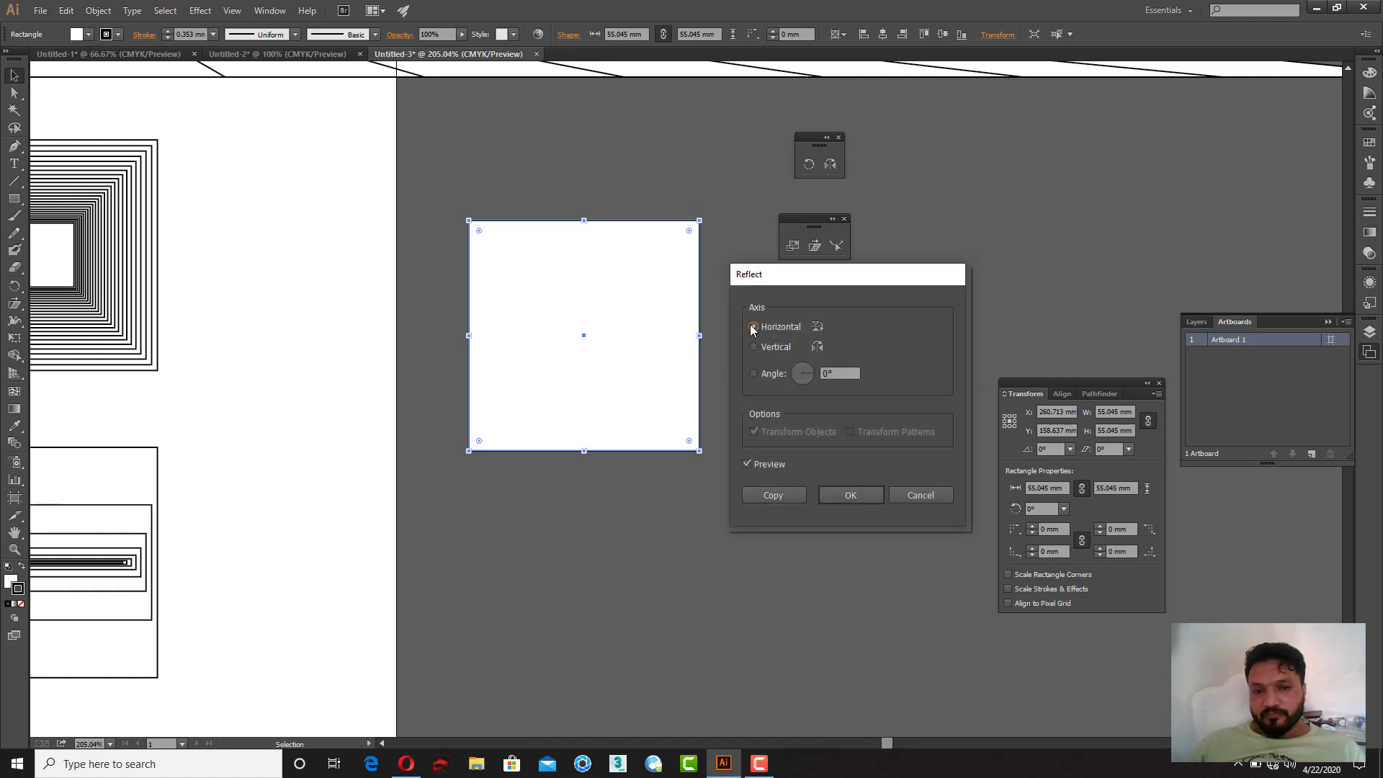
pyautogui.click(920, 494)
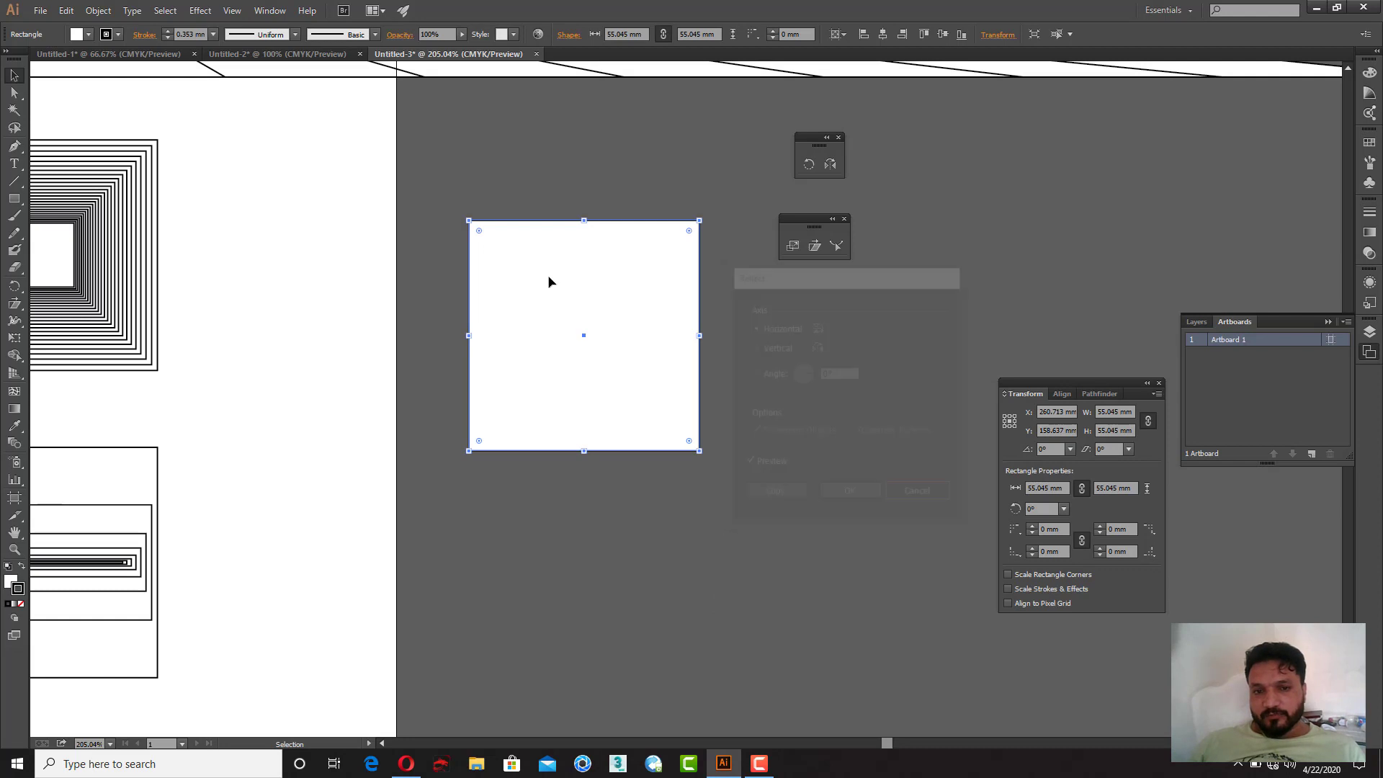
# Step: Try shearing the square on the vertical axis at 20° and repeating it, then undo all of it
pyautogui.rightClick(550, 279)
pyautogui.moveTo(637, 466)
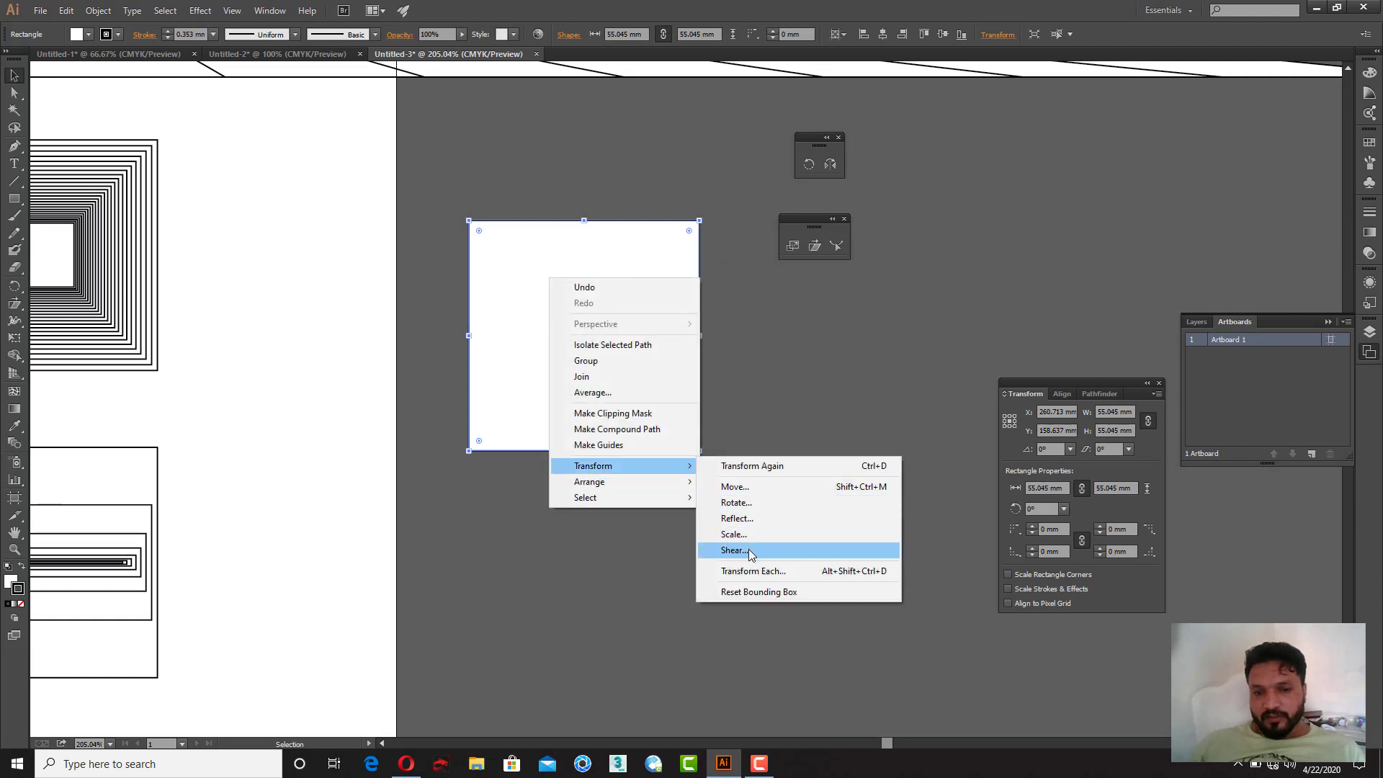
pyautogui.click(751, 552)
pyautogui.click(604, 341)
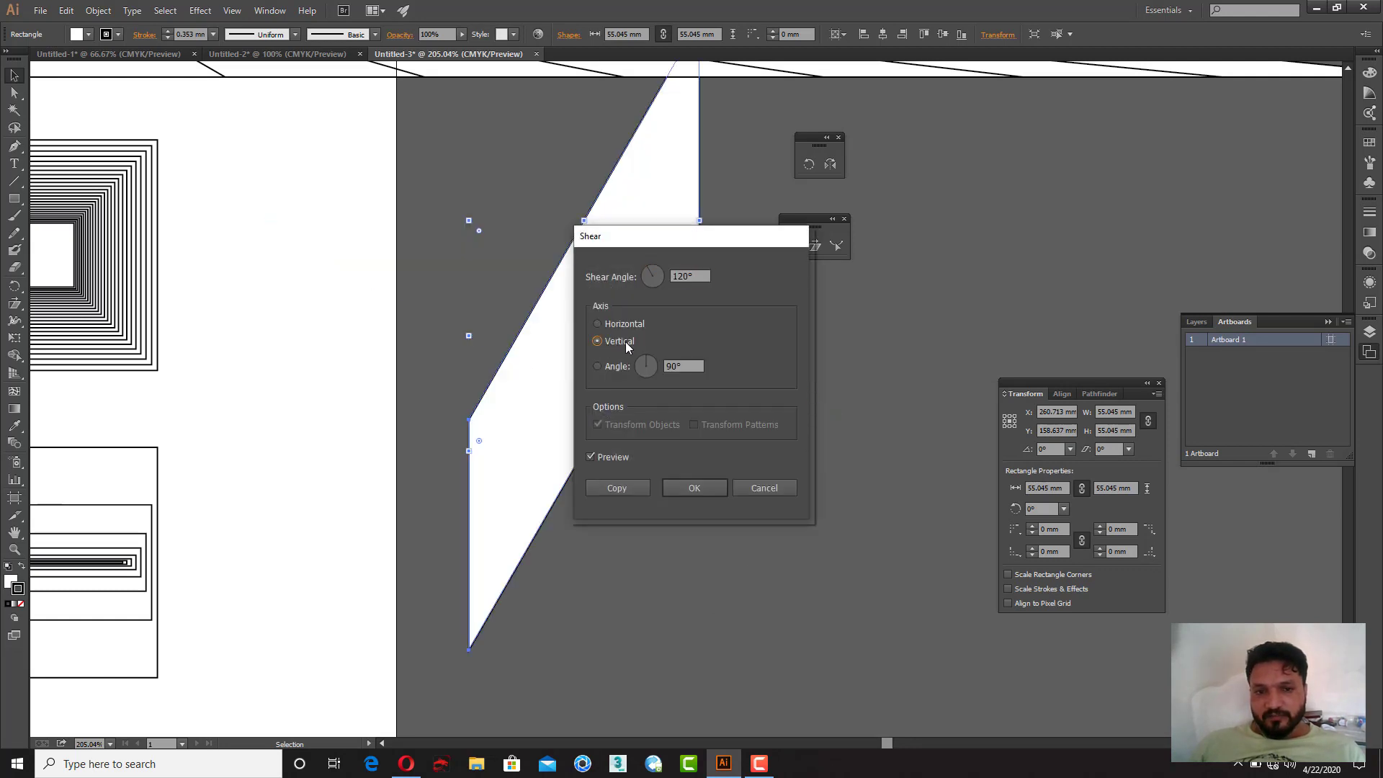
pyautogui.doubleClick(701, 275)
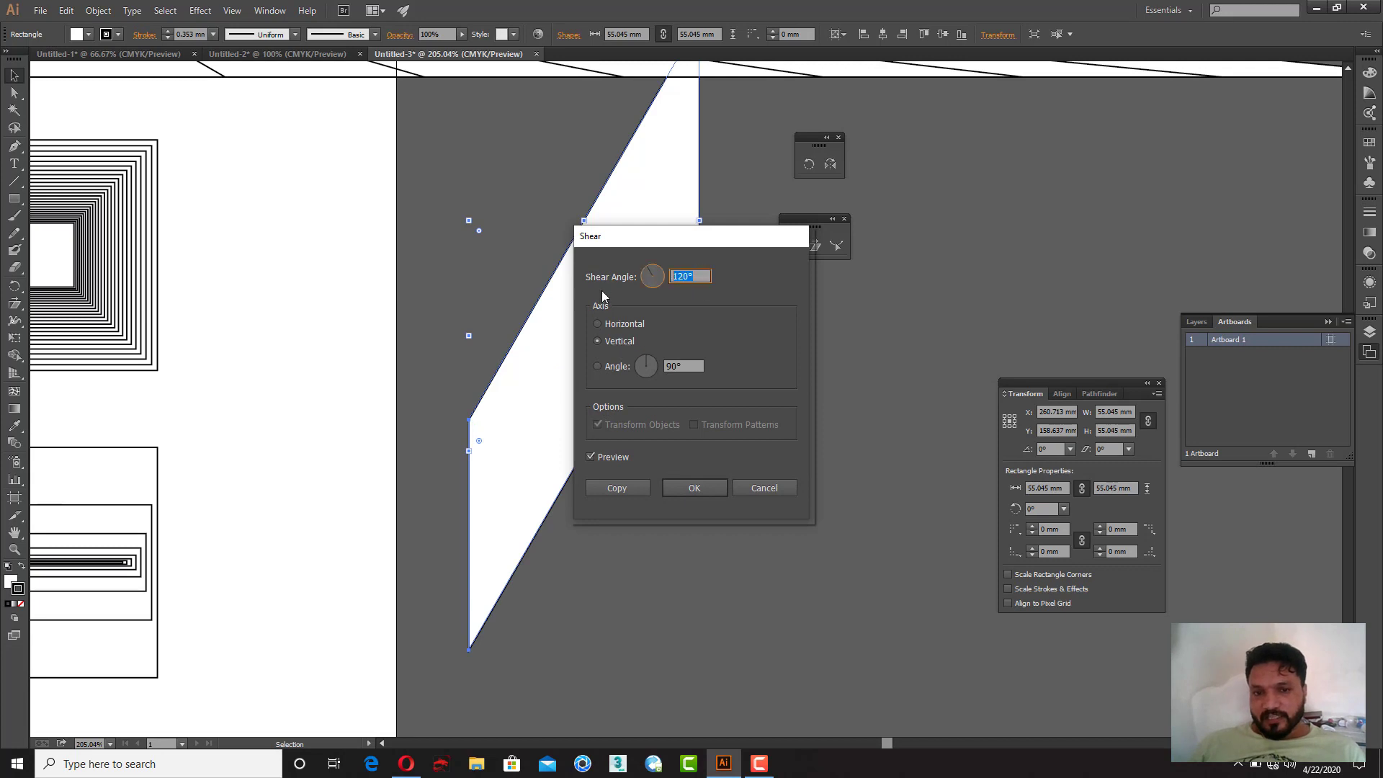
pyautogui.press('Tab')
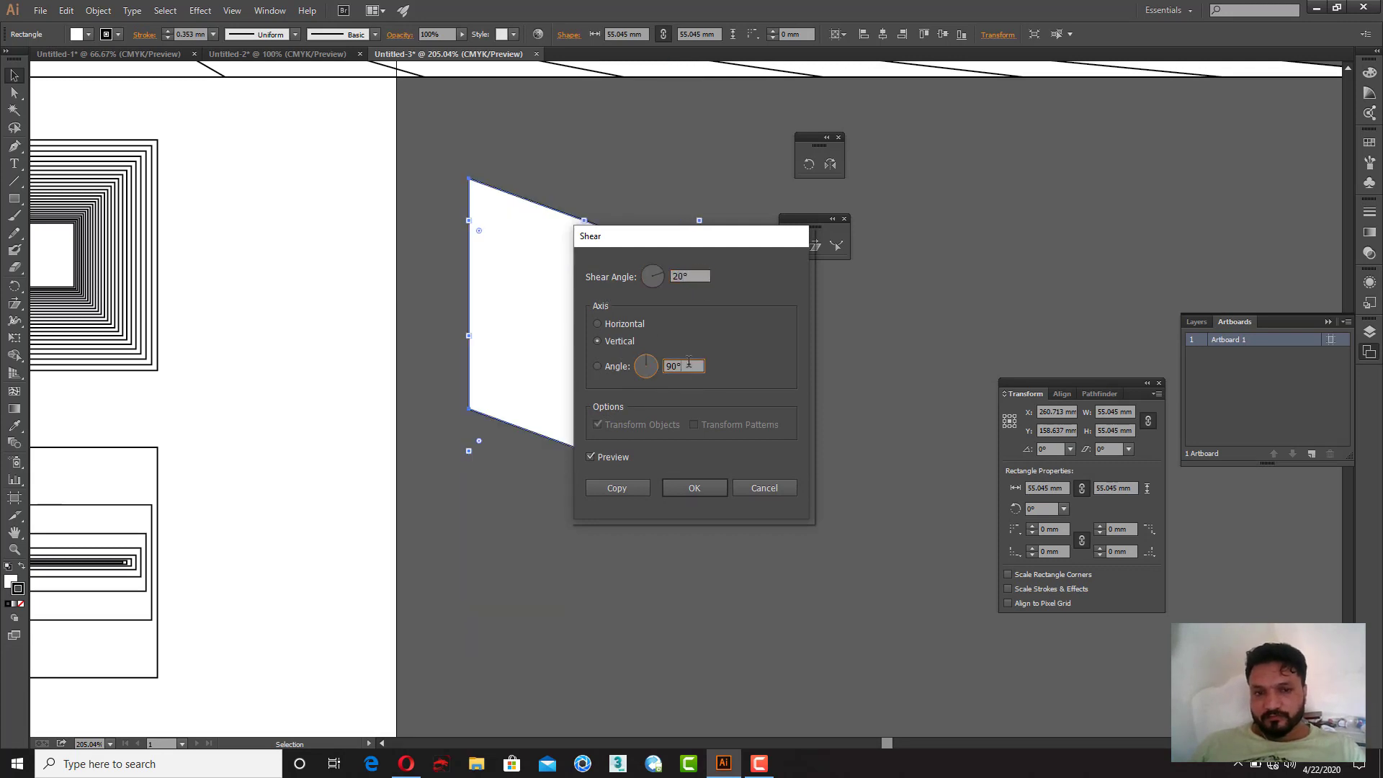
pyautogui.click(704, 493)
pyautogui.hotkey('ctrl', 'd')
pyautogui.hotkey('ctrl', 'd')
pyautogui.hotkey('ctrl', 'd')
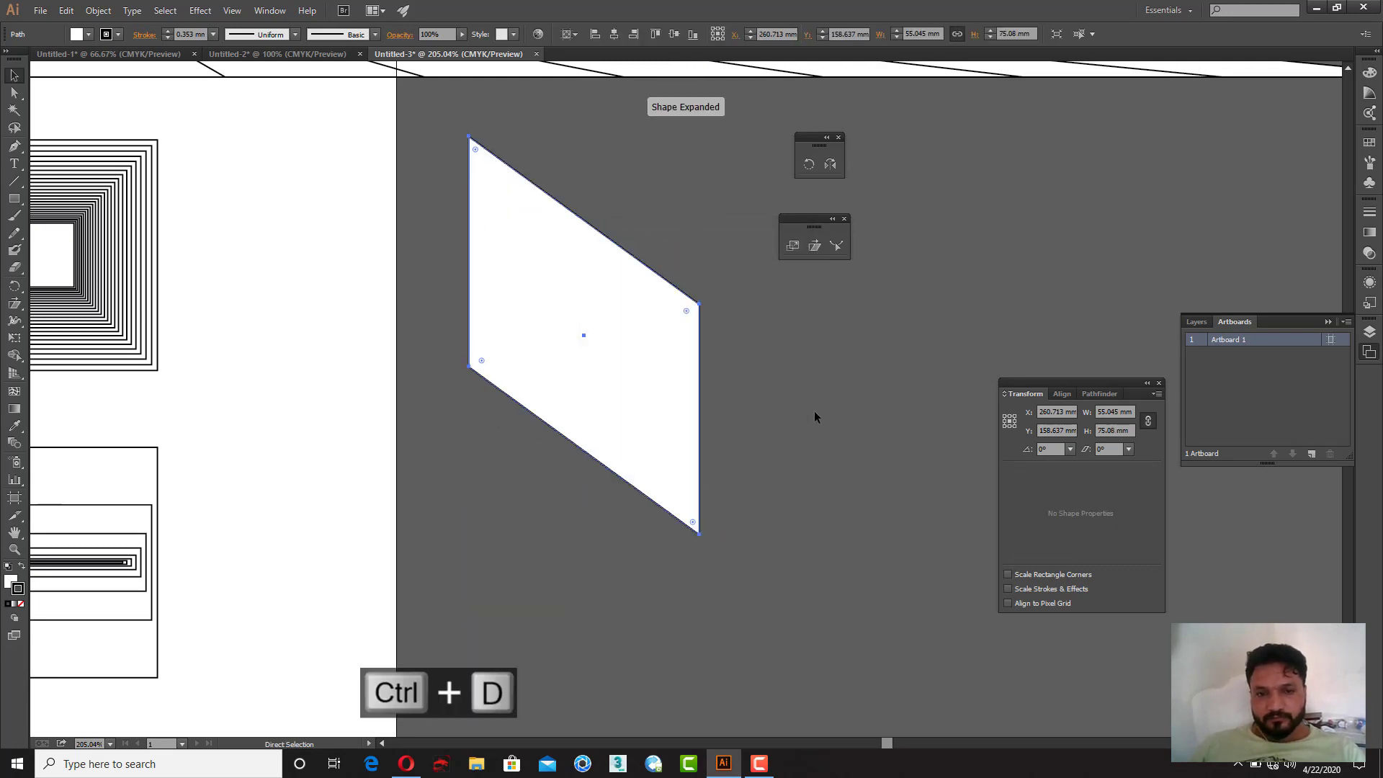
pyautogui.hotkey('ctrl', 'd')
pyautogui.hotkey('ctrl', 'z')
pyautogui.hotkey('ctrl', 'z')
pyautogui.hotkey('ctrl', 'z')
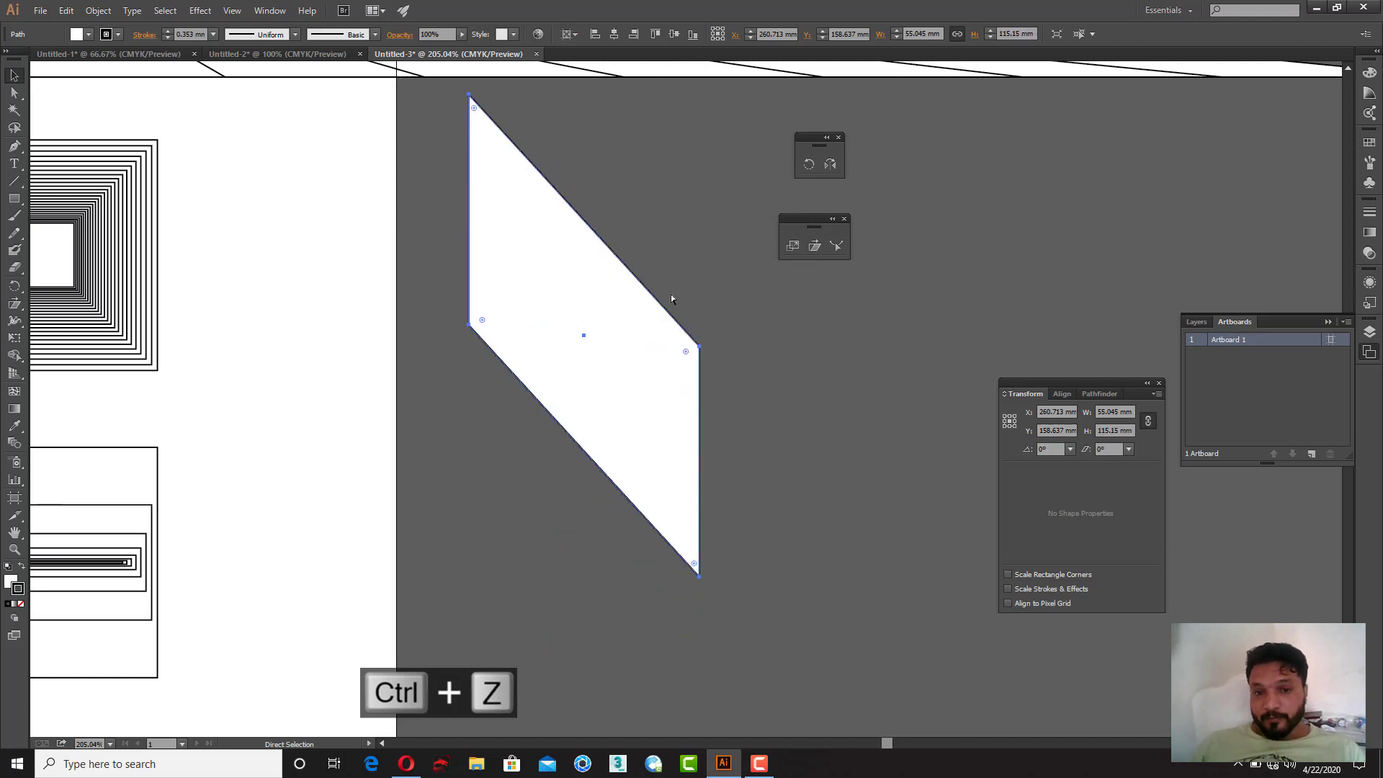
pyautogui.hotkey('ctrl', 'z')
pyautogui.hotkey('ctrl', 'z')
# Step: Shear a copy of the square on the horizontal axis at 120°
pyautogui.rightClick(655, 229)
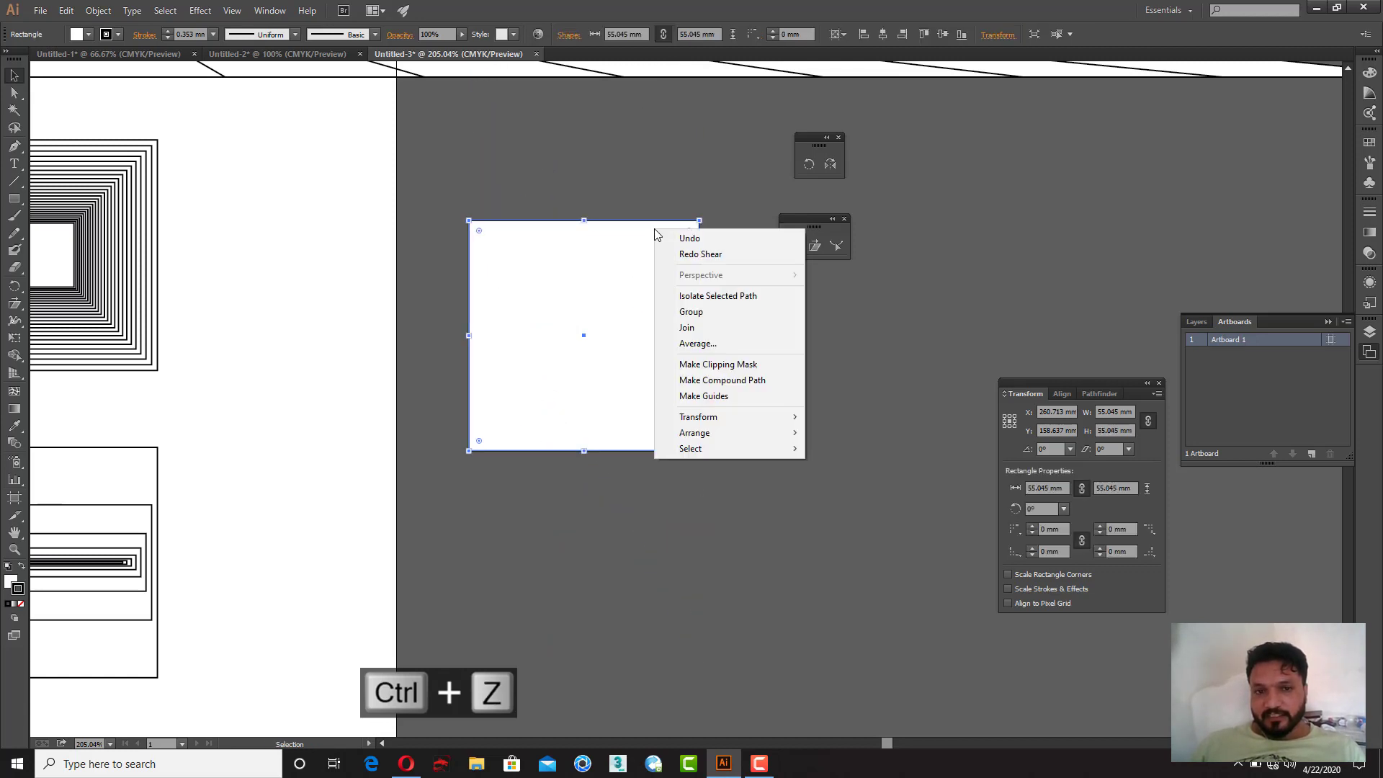
pyautogui.moveTo(702, 424)
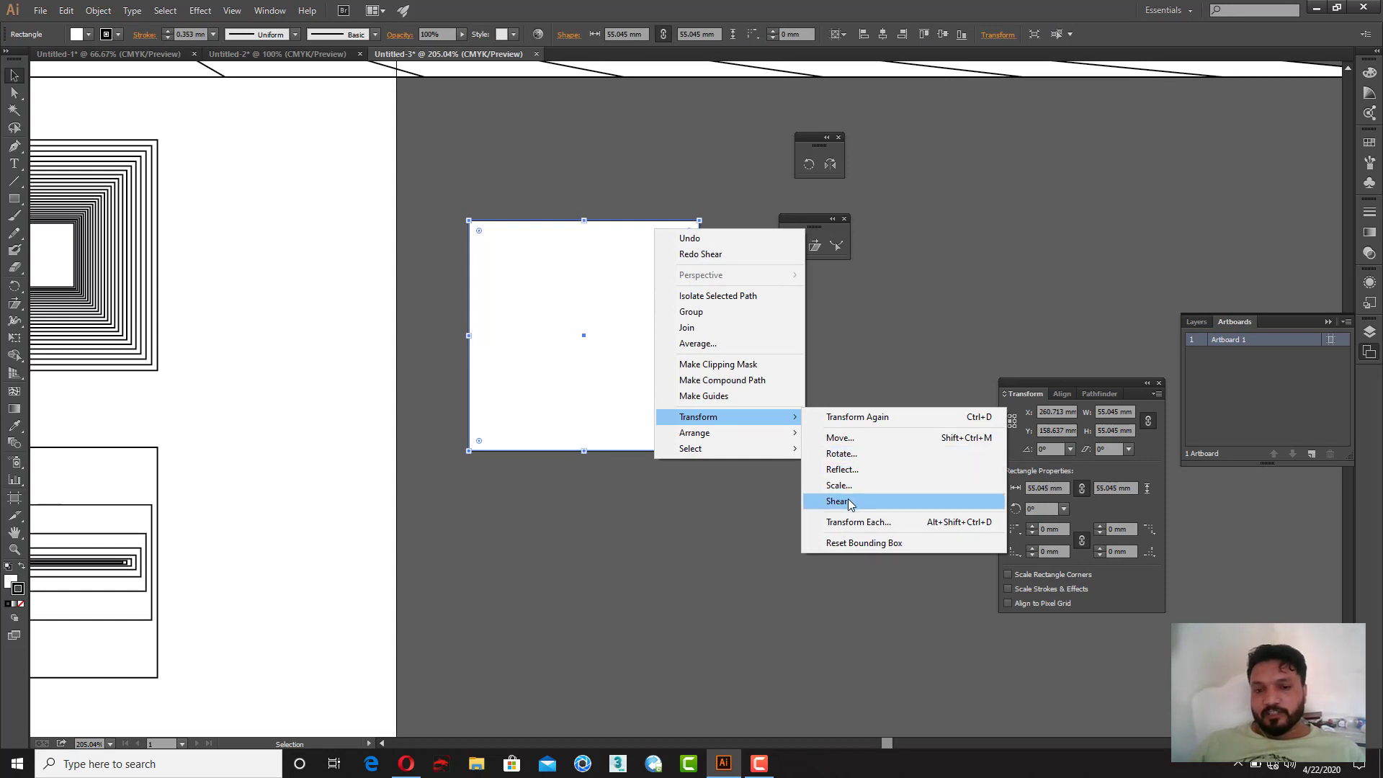
pyautogui.click(839, 501)
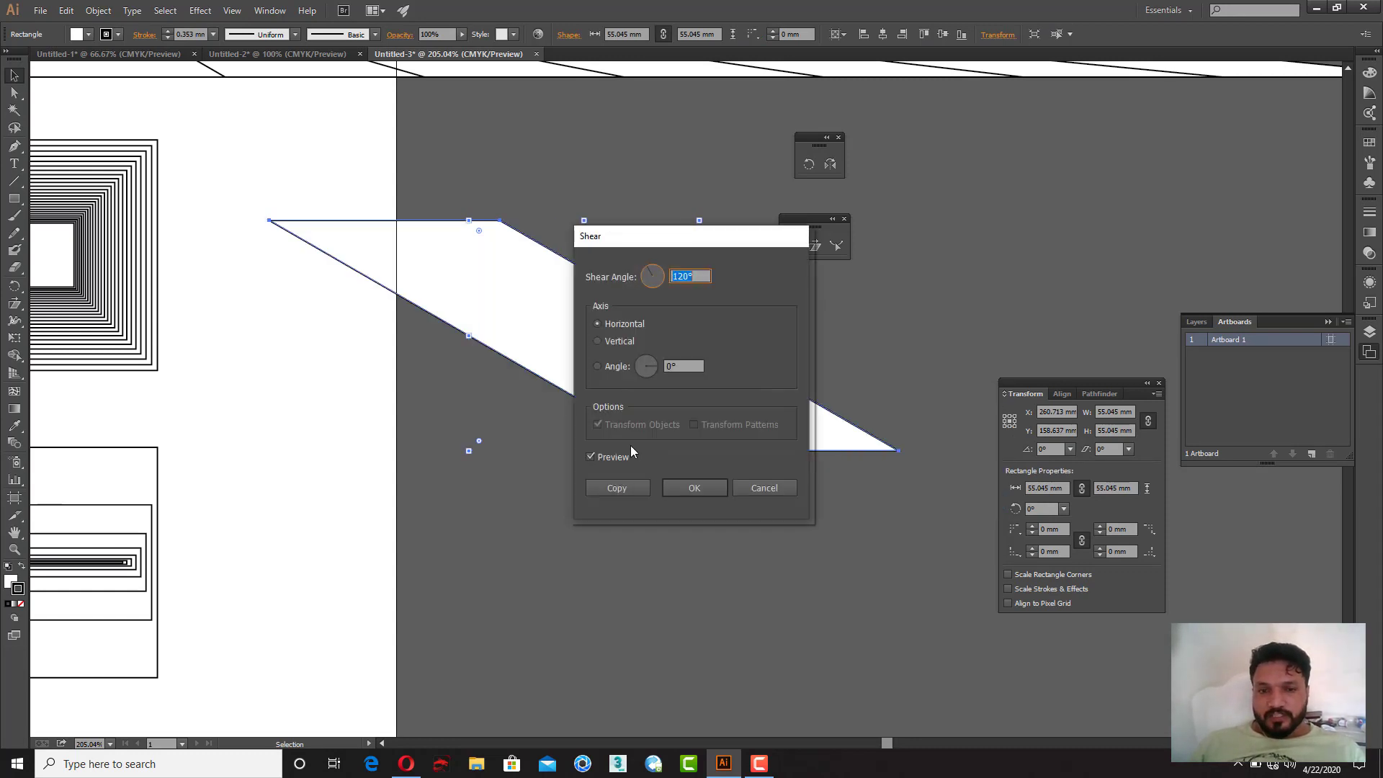
pyautogui.click(611, 493)
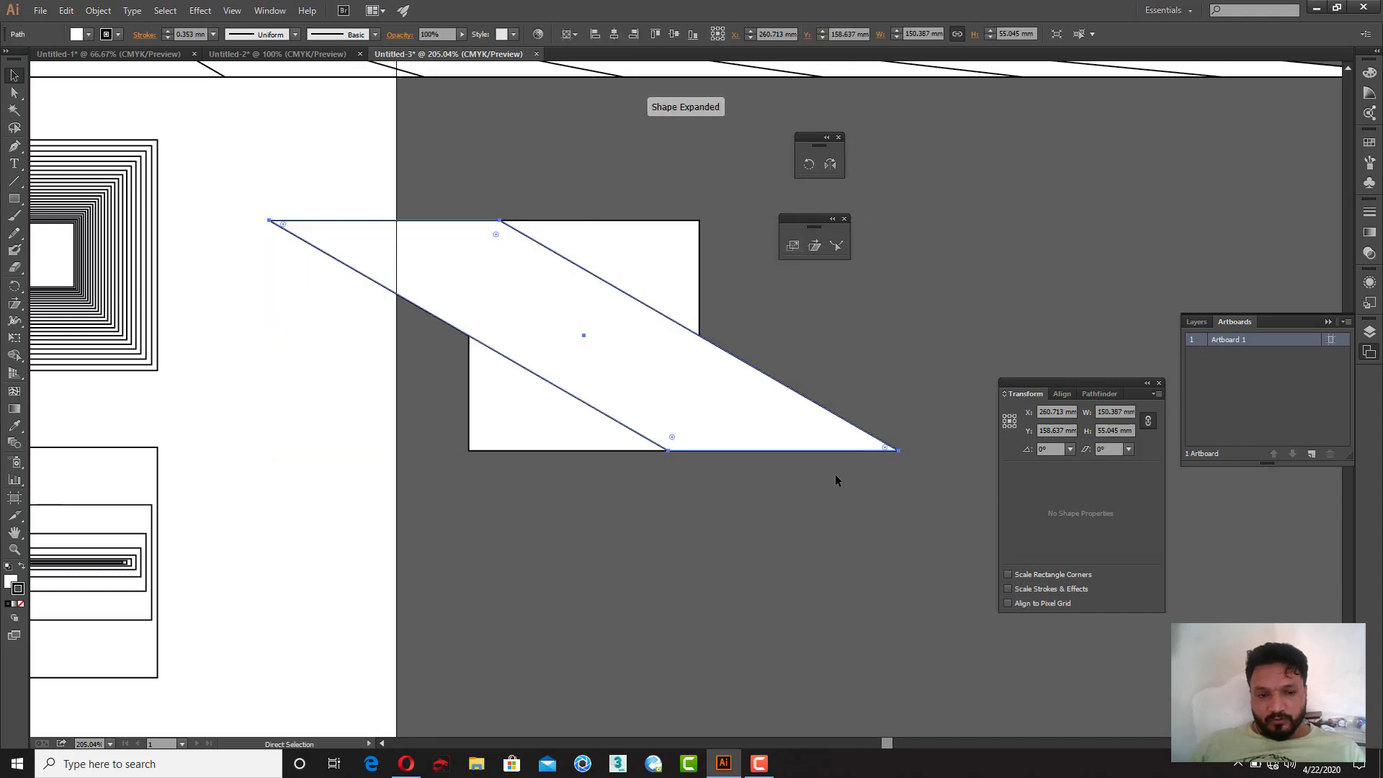
# Step: Repeat the shear transform seven times to fan out the copies, then deselect
pyautogui.hotkey('ctrl', 'd')
pyautogui.hotkey('ctrl', 'd')
pyautogui.hotkey('ctrl', 'd')
pyautogui.hotkey('ctrl', 'd')
pyautogui.hotkey('ctrl', 'd')
pyautogui.hotkey('ctrl', 'd')
pyautogui.hotkey('ctrl', 'd')
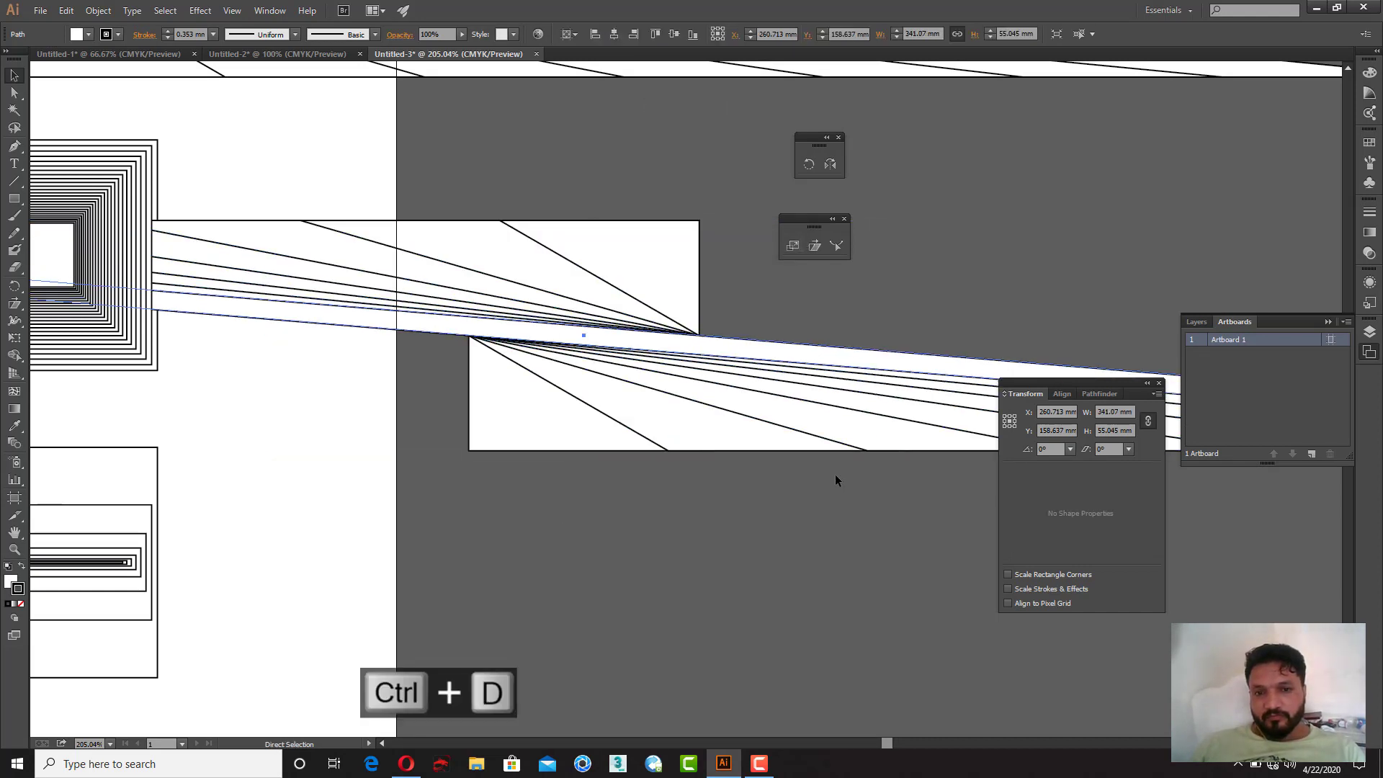
pyautogui.hotkey('ctrl', 'd')
pyautogui.hotkey('ctrl', 'd')
pyautogui.hotkey('ctrl', 'd')
pyautogui.click(791, 491)
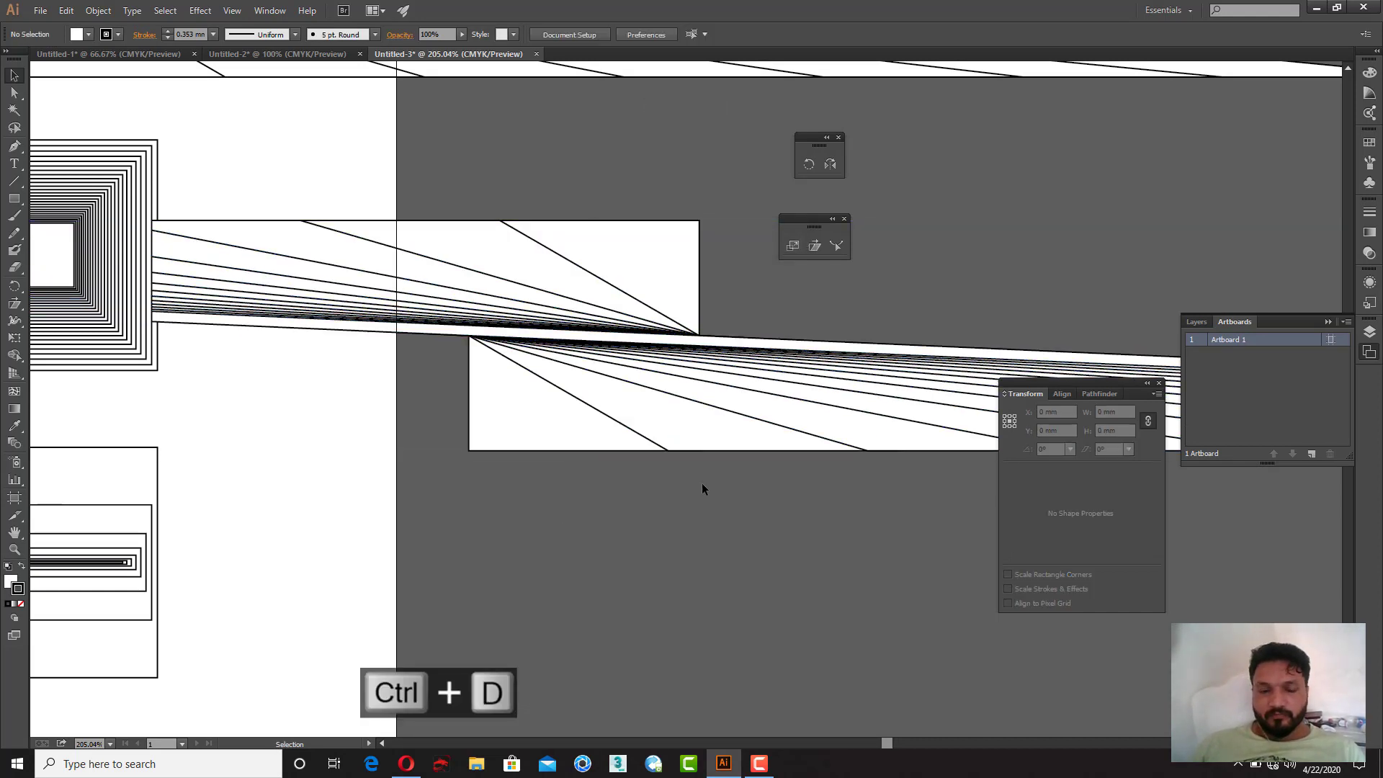
pyautogui.press('z')
pyautogui.keyDown('alt'); pyautogui.click(671, 483); pyautogui.keyUp('alt')
pyautogui.keyDown('alt'); pyautogui.click(672, 484); pyautogui.keyUp('alt')
pyautogui.moveTo(710, 468); pyautogui.dragTo(595, 541)
pyautogui.press('v')
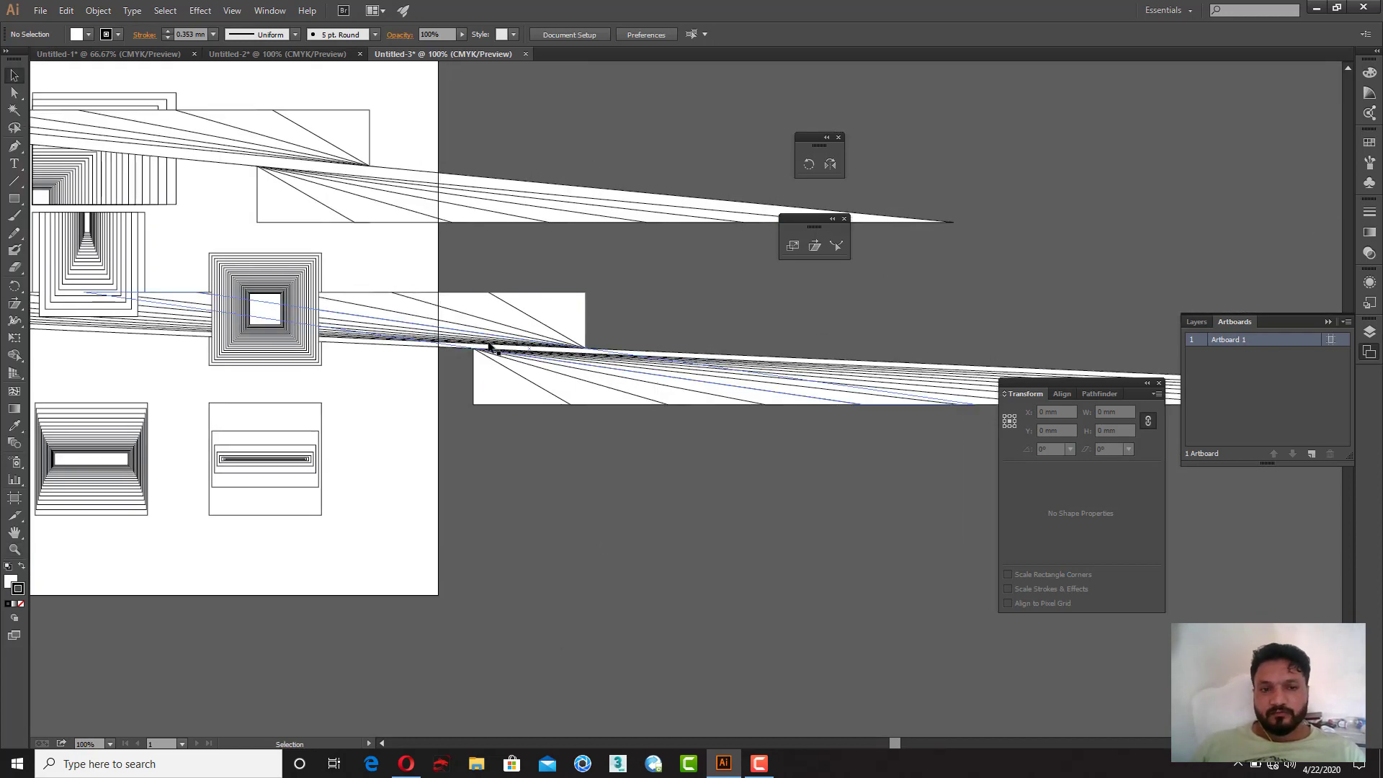
# Step: Undo the recent shear repeats and clear the fanned sheared lines away from the artboard
pyautogui.hotkey('ctrl', 'z')
pyautogui.hotkey('ctrl', 'z')
pyautogui.hotkey('ctrl', 'z')
pyautogui.hotkey('ctrl', 'z')
pyautogui.hotkey('ctrl', 'z')
pyautogui.hotkey('ctrl', 'z')
pyautogui.hotkey('ctrl', 'z')
pyautogui.hotkey('ctrl', 'z')
pyautogui.hotkey('ctrl', 'z')
pyautogui.hotkey('ctrl', 'z')
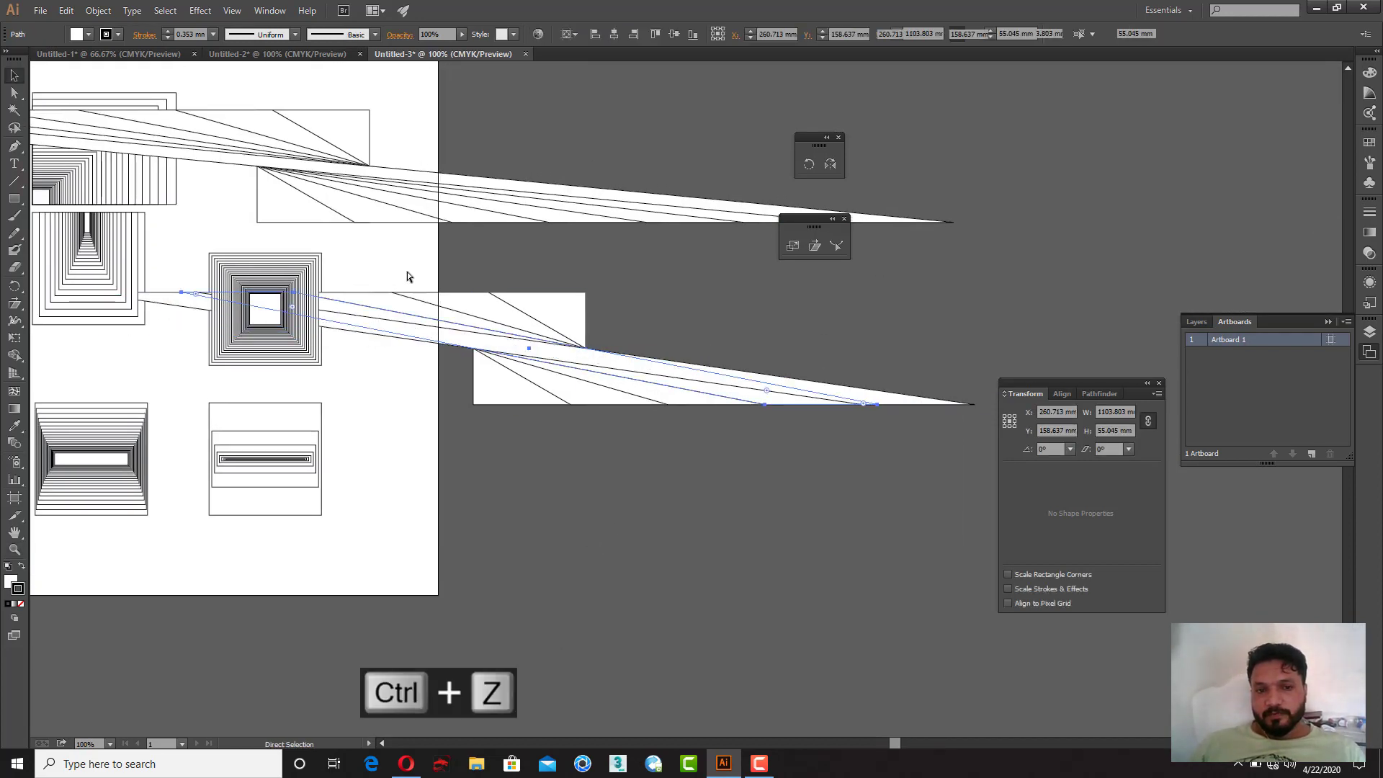
pyautogui.moveTo(312, 309); pyautogui.dragTo(491, 389)
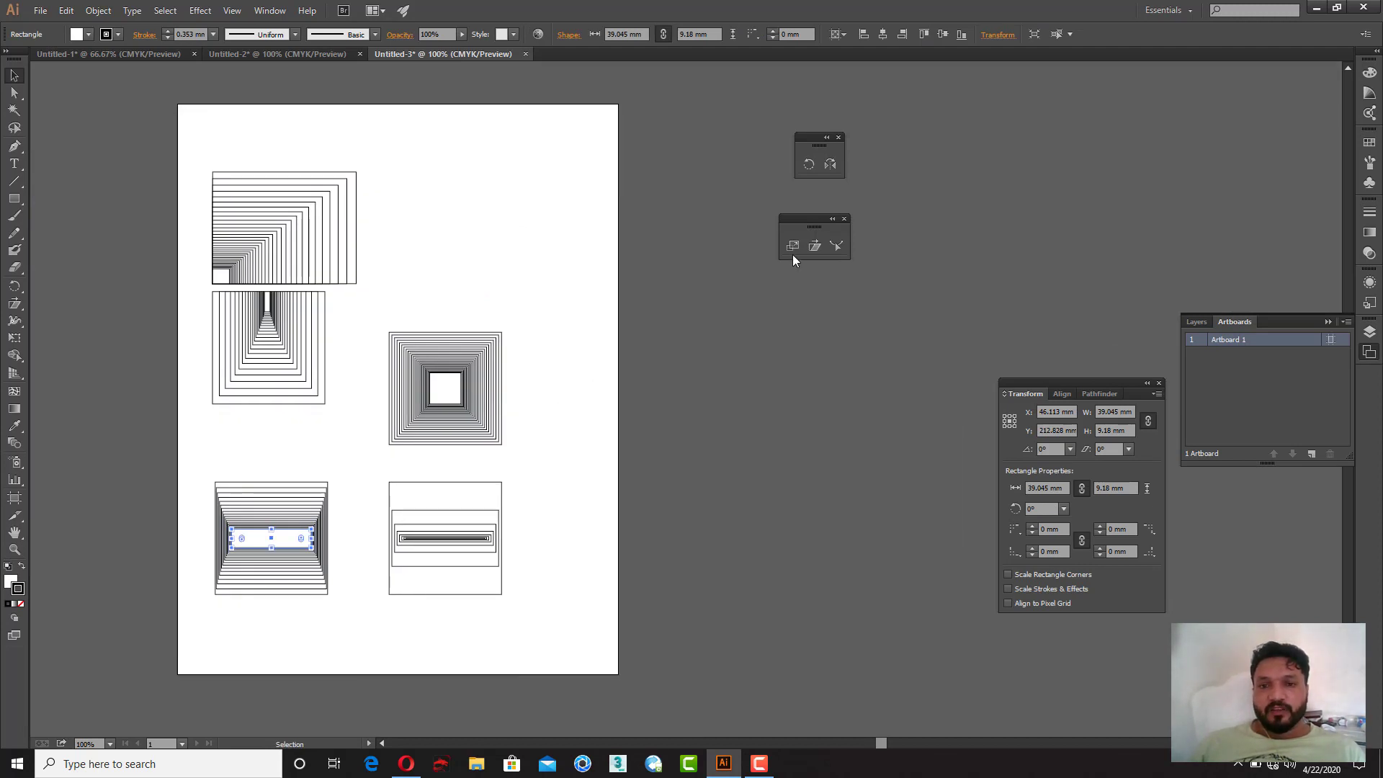
# Step: Draw a rectangle about 41 × 43 mm in the empty space at the artboard's upper right
pyautogui.click(14, 198)
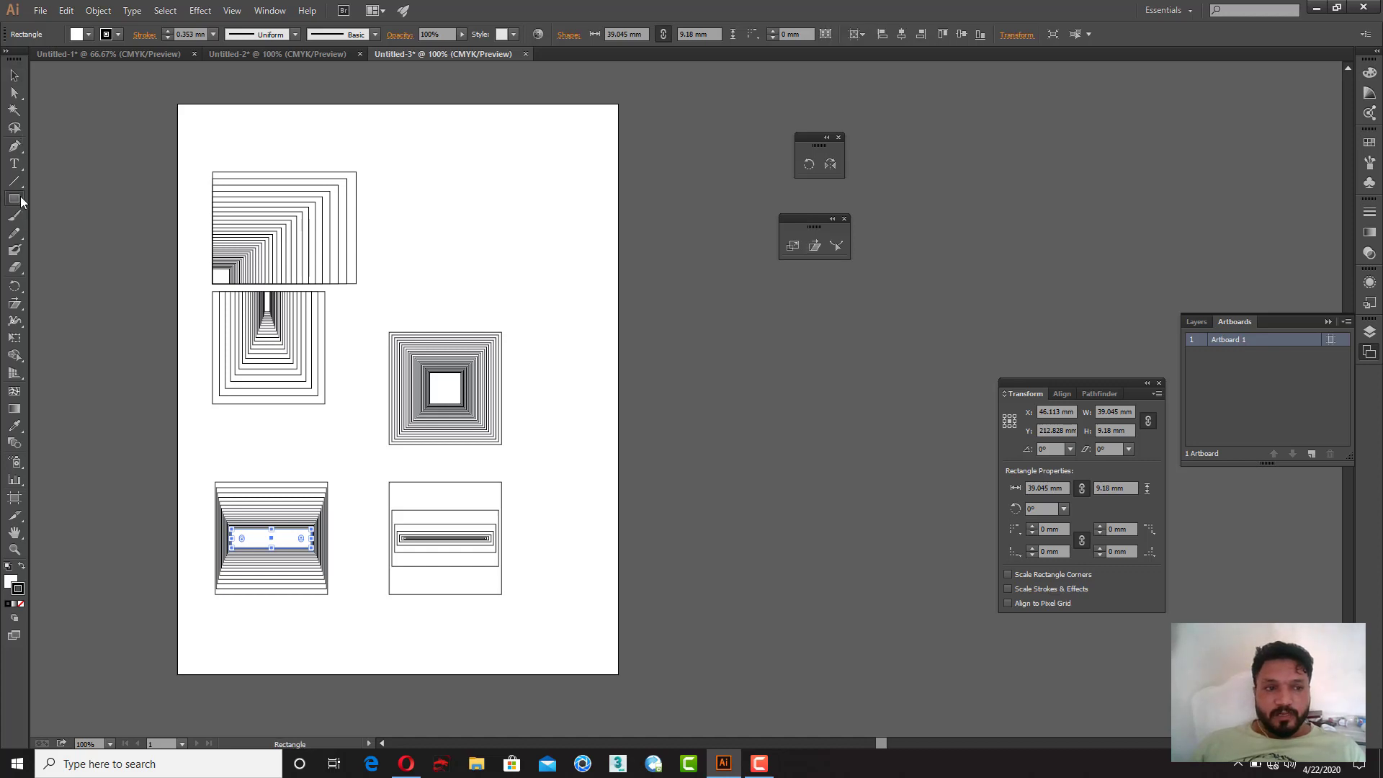
pyautogui.moveTo(417, 185); pyautogui.dragTo(505, 273)
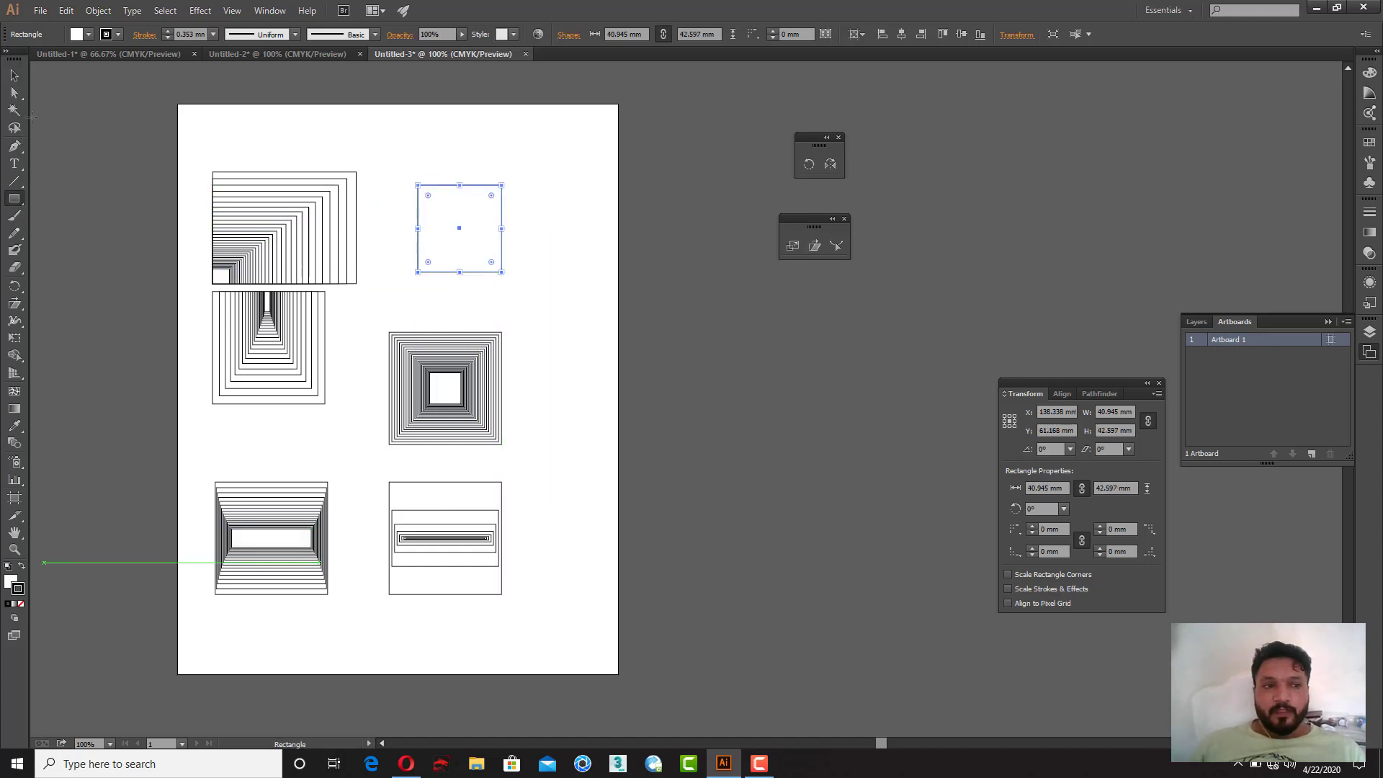
# Step: Fill the rectangle with the default black-and-white linear gradient and set the gradient angle to -90°
pyautogui.click(17, 79)
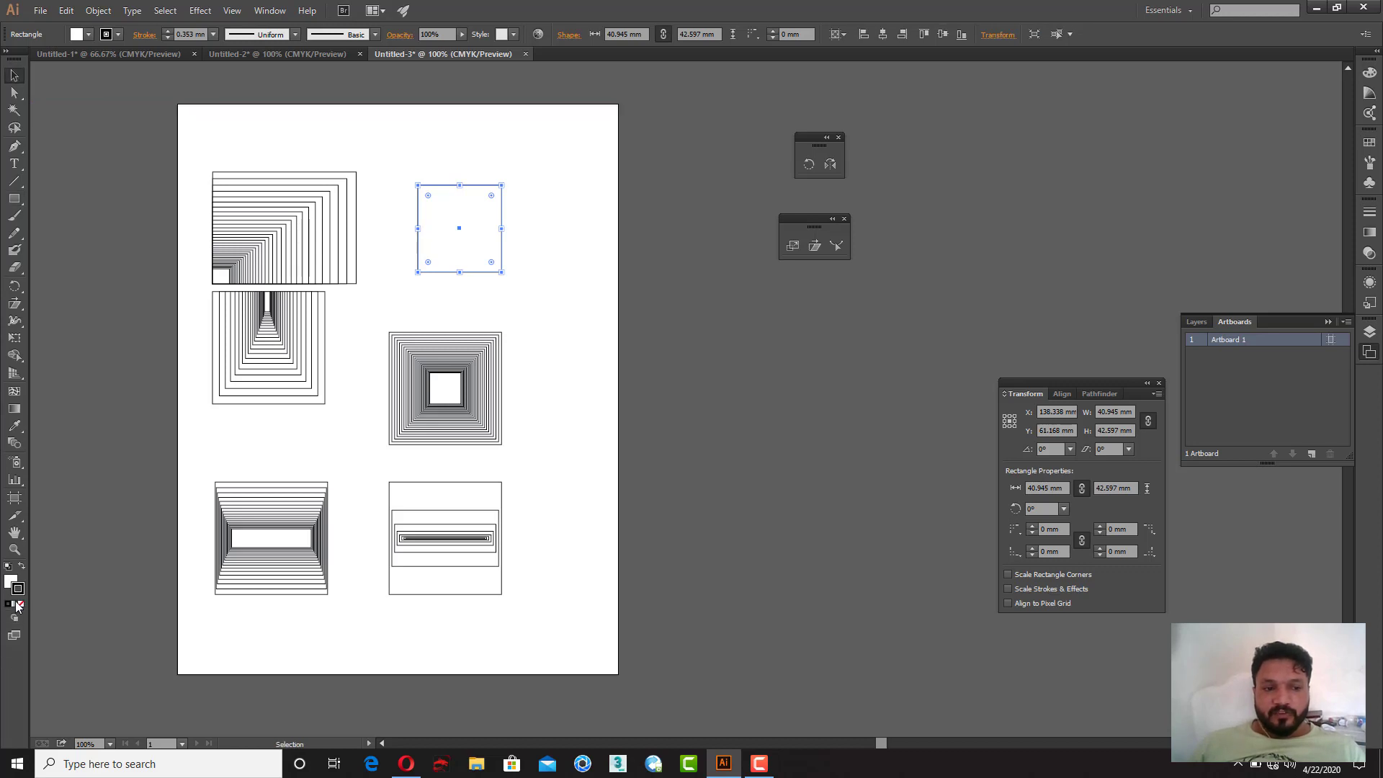
pyautogui.click(9, 605)
pyautogui.click(15, 605)
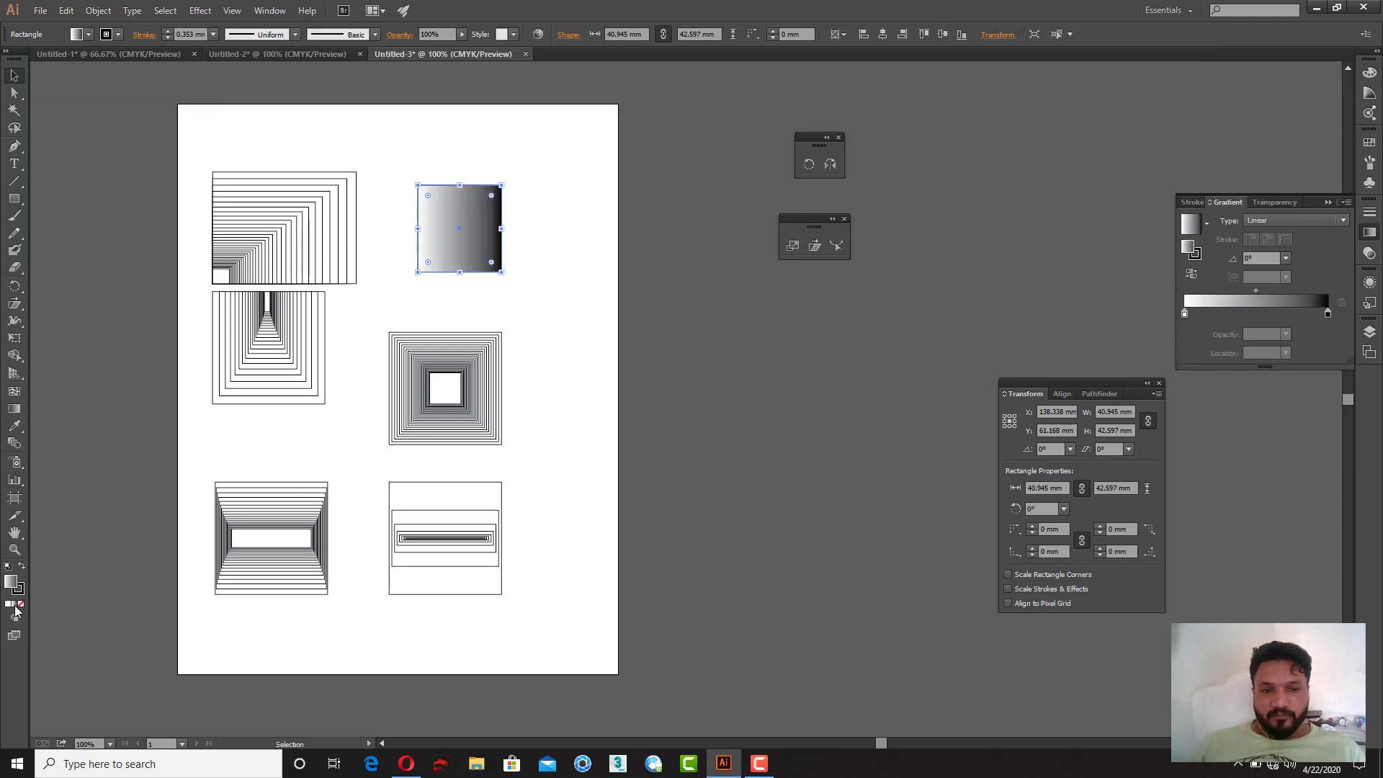
pyautogui.click(1262, 258)
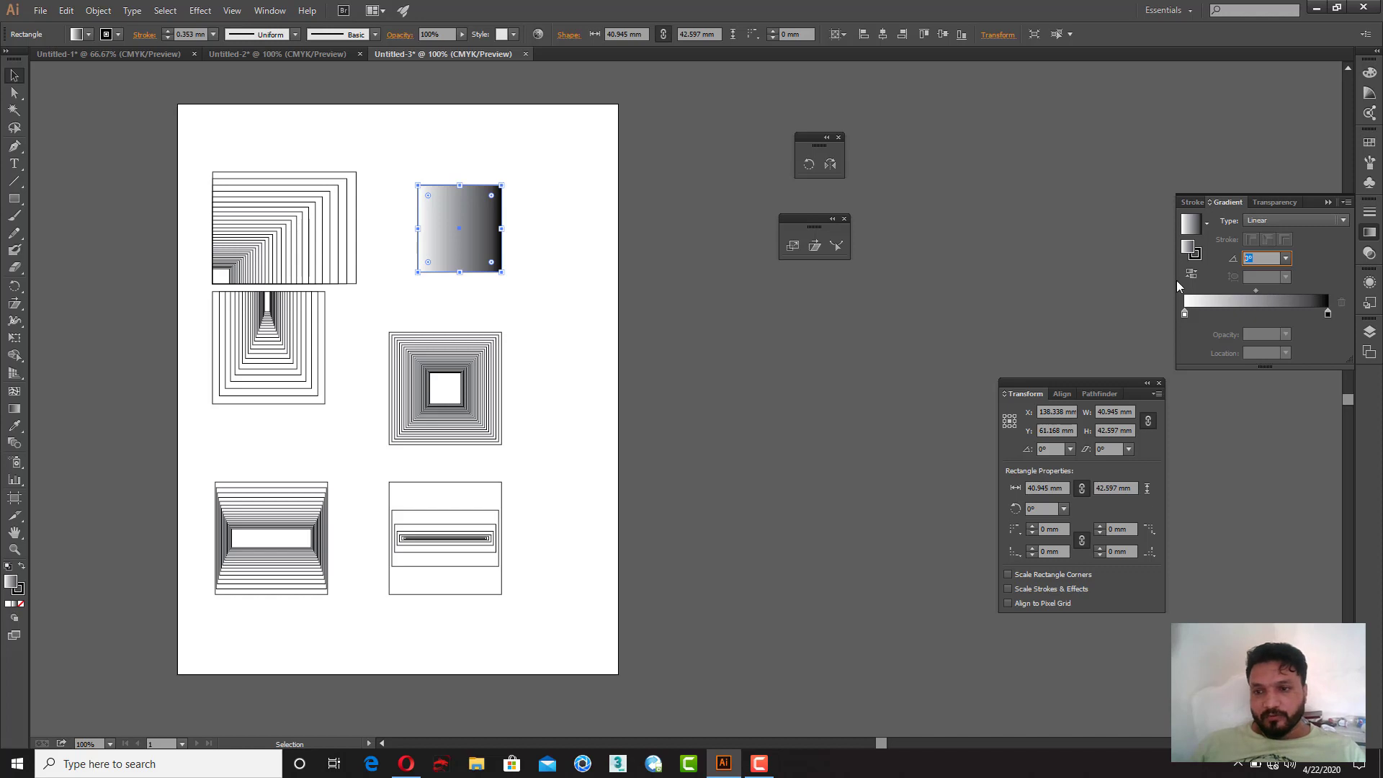
pyautogui.write('90')
pyautogui.press('Return')
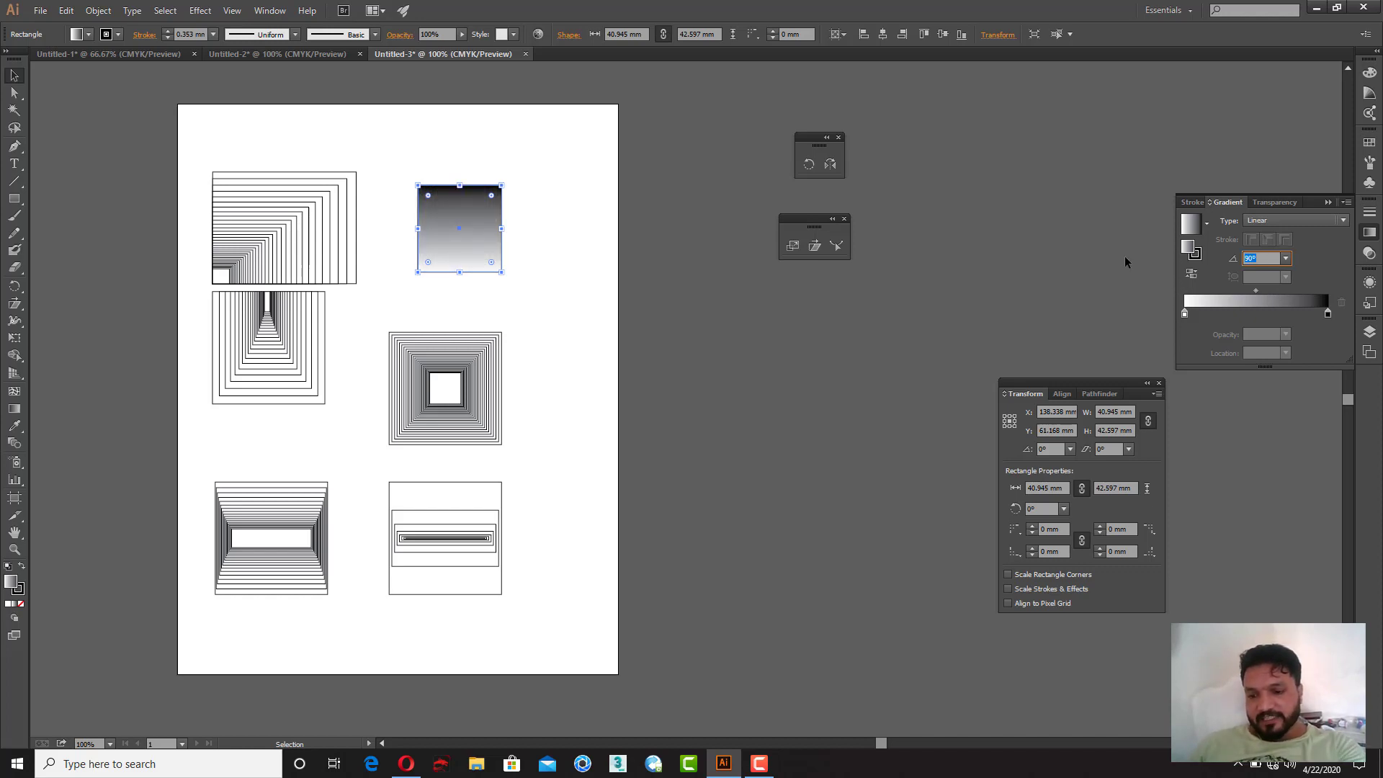
pyautogui.write('-90')
pyautogui.press('Return')
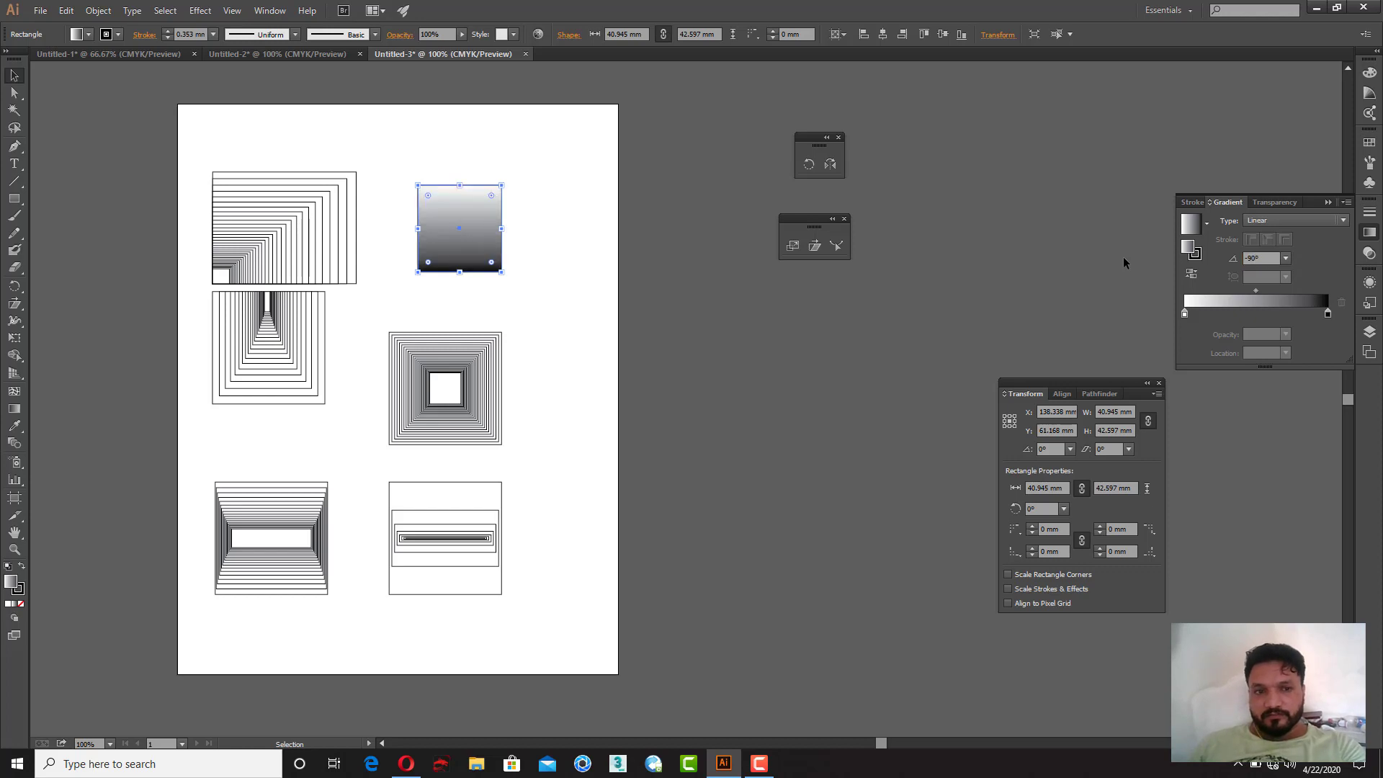
# Step: Drag a copy of the gradient square to the right, placing it beside the original
pyautogui.click(12, 77)
pyautogui.click(563, 226)
pyautogui.moveTo(496, 247); pyautogui.dragTo(566, 205)
pyautogui.click(502, 229)
pyautogui.click(598, 268)
pyautogui.hotkey('ctrl', 'd')
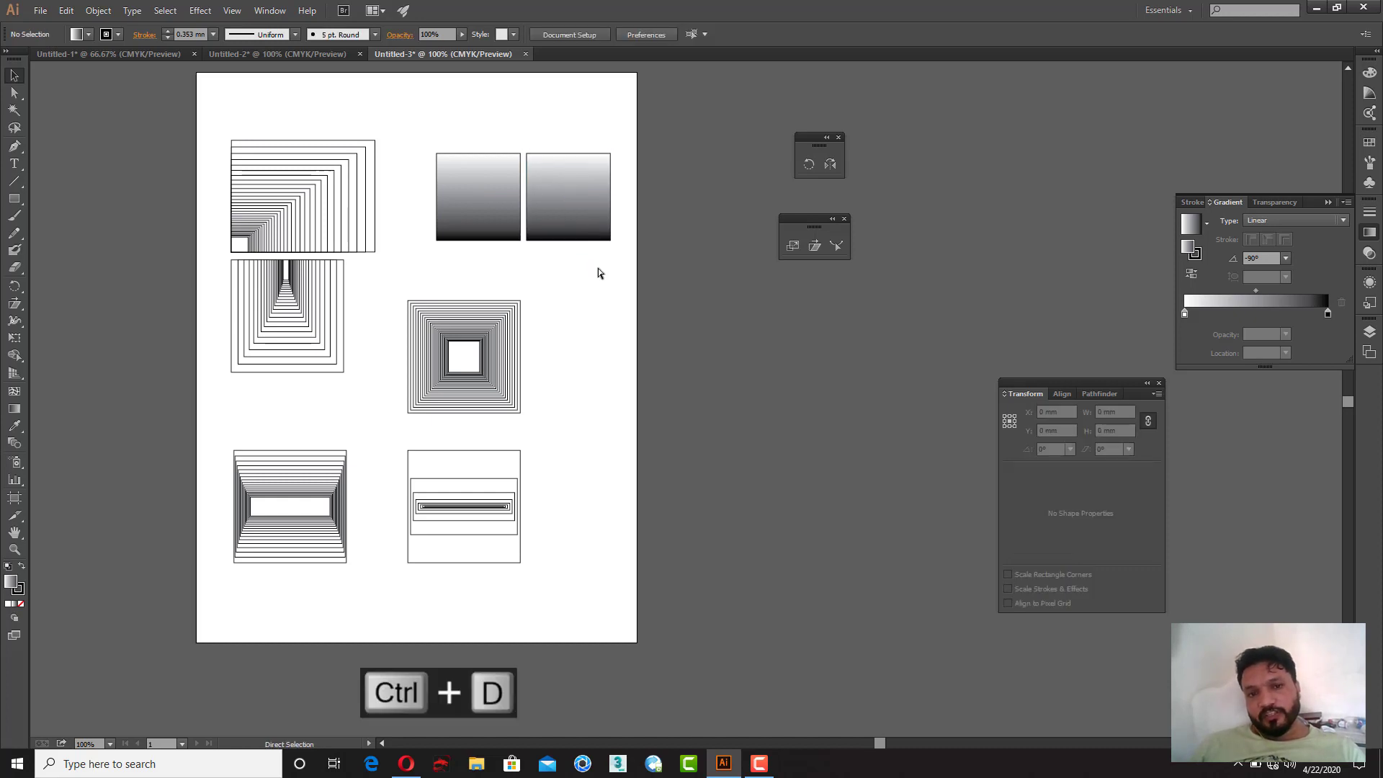
# Step: Repeat the move-copy three more times to build a row of five gradient squares
pyautogui.click(581, 181)
pyautogui.moveTo(531, 312); pyautogui.dragTo(457, 430)
pyautogui.hotkey('ctrl', 'd')
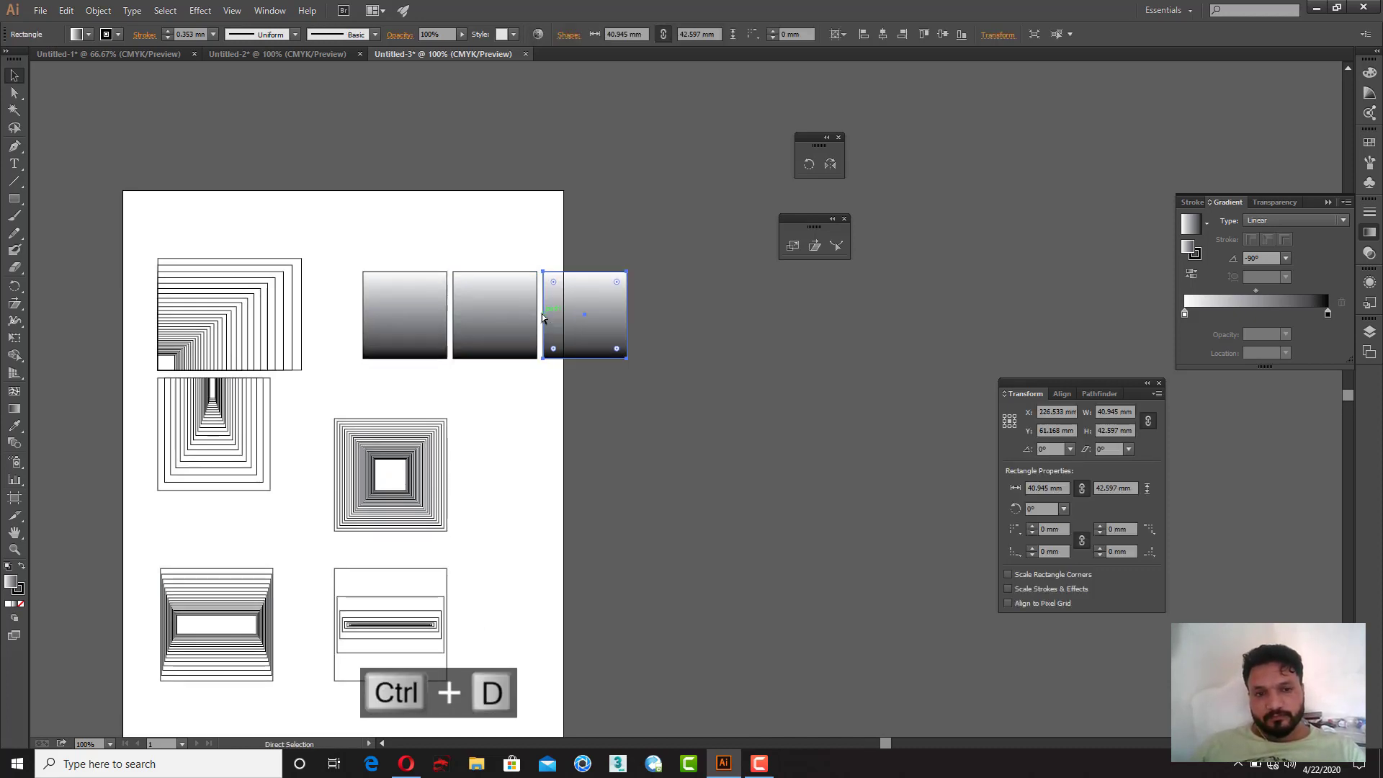
pyautogui.hotkey('ctrl', 'd')
pyautogui.hotkey('ctrl', 'd')
# Step: Group the five squares and stretch the group vertically to about 106 mm tall
pyautogui.moveTo(372, 222); pyautogui.dragTo(903, 342)
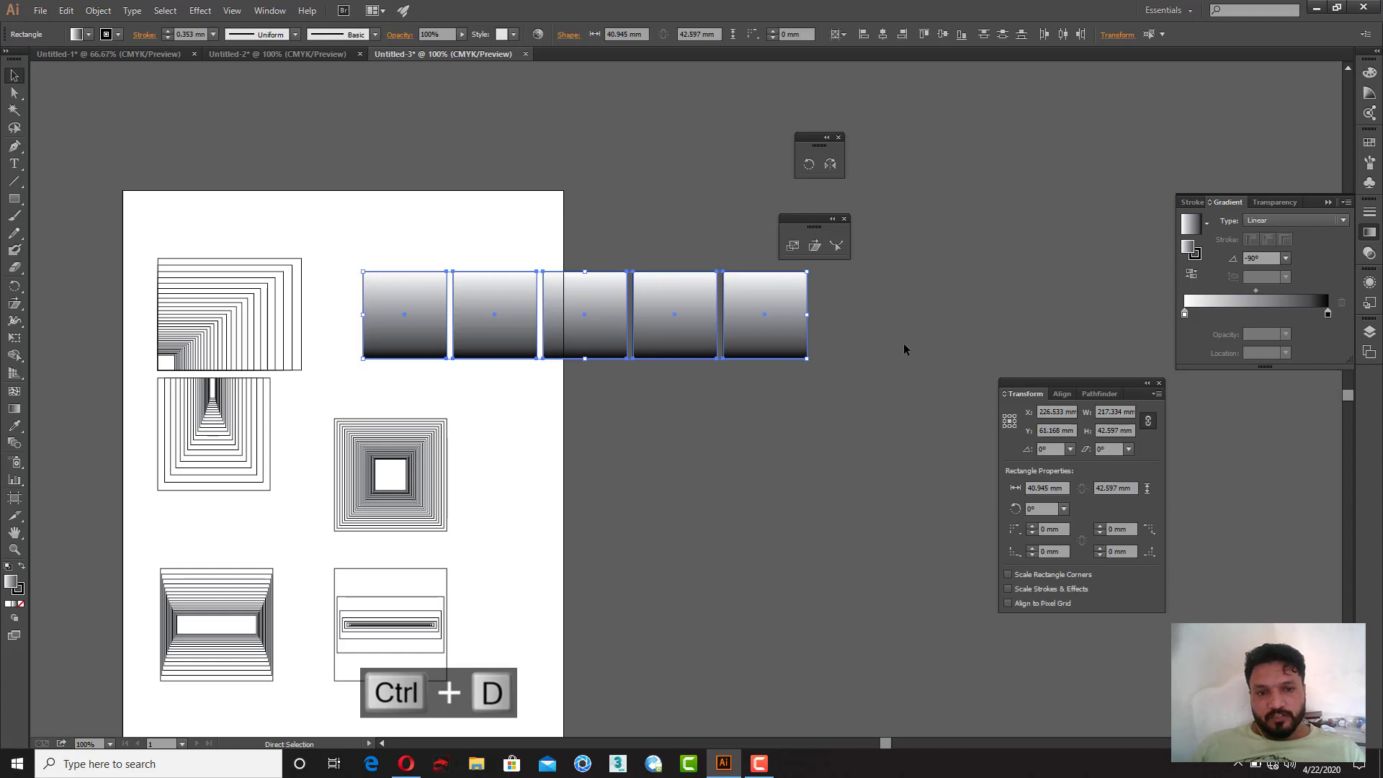
pyautogui.hotkey('ctrl', 'g')
pyautogui.press('v')
pyautogui.moveTo(589, 271); pyautogui.dragTo(590, 142)
pyautogui.moveTo(637, 262); pyautogui.dragTo(312, 160)
pyautogui.moveTo(312, 160); pyautogui.dragTo(618, 384)
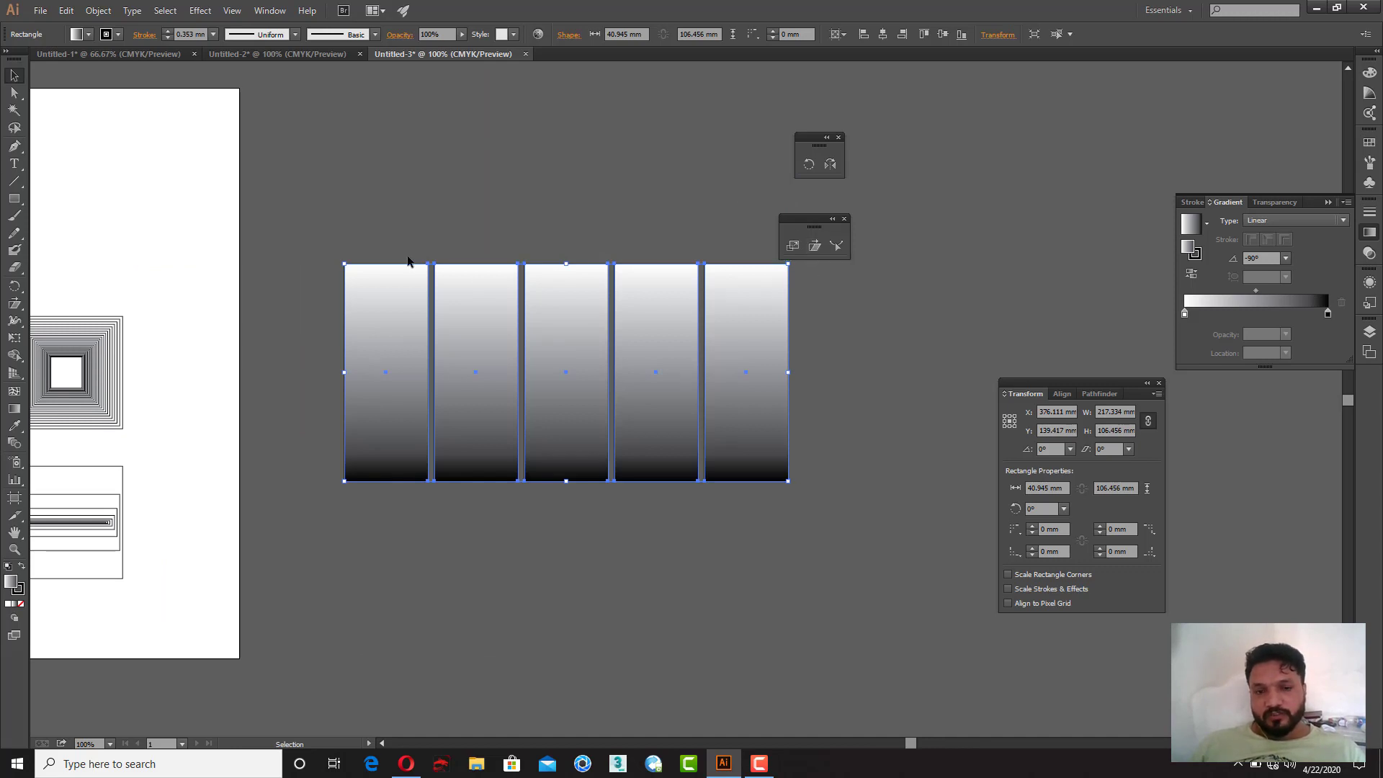
# Step: Try shearing the rectangles' top anchors with the Shear tool, undoing each attempt
pyautogui.click(14, 92)
pyautogui.moveTo(302, 226); pyautogui.dragTo(897, 333)
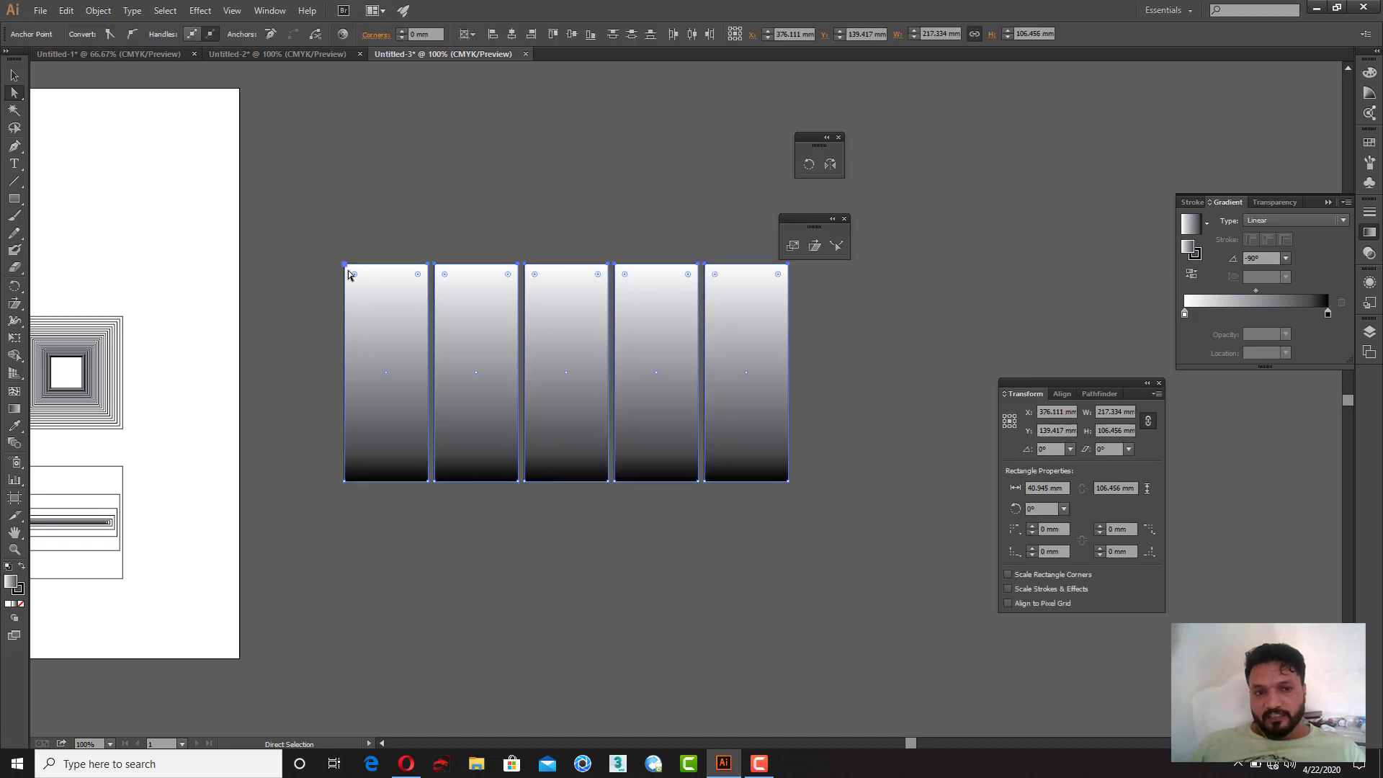
pyautogui.click(818, 245)
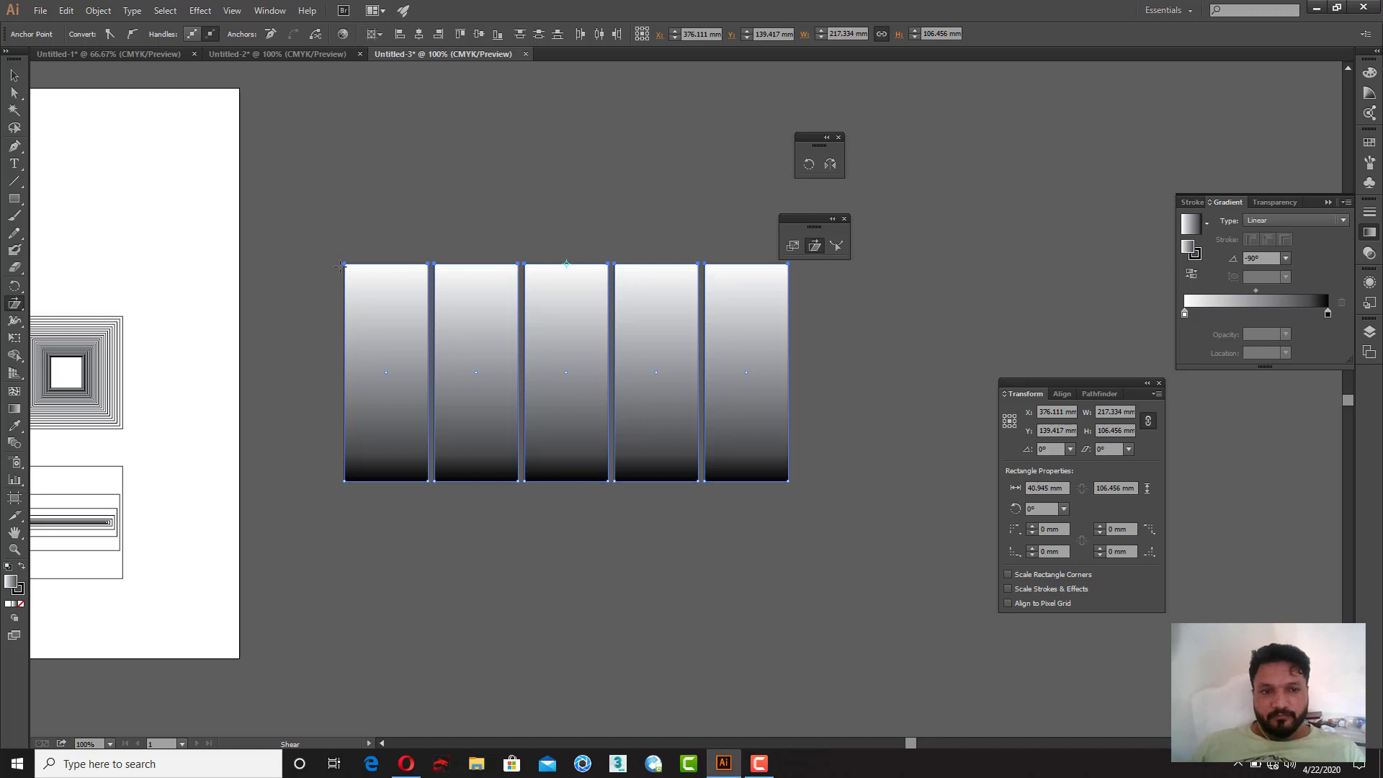
pyautogui.moveTo(344, 262)
pyautogui.mouseDown()
pyautogui.moveTo(395, 266)
pyautogui.moveTo(322, 265)
pyautogui.moveTo(411, 267)
pyautogui.moveTo(362, 269)
pyautogui.mouseUp()
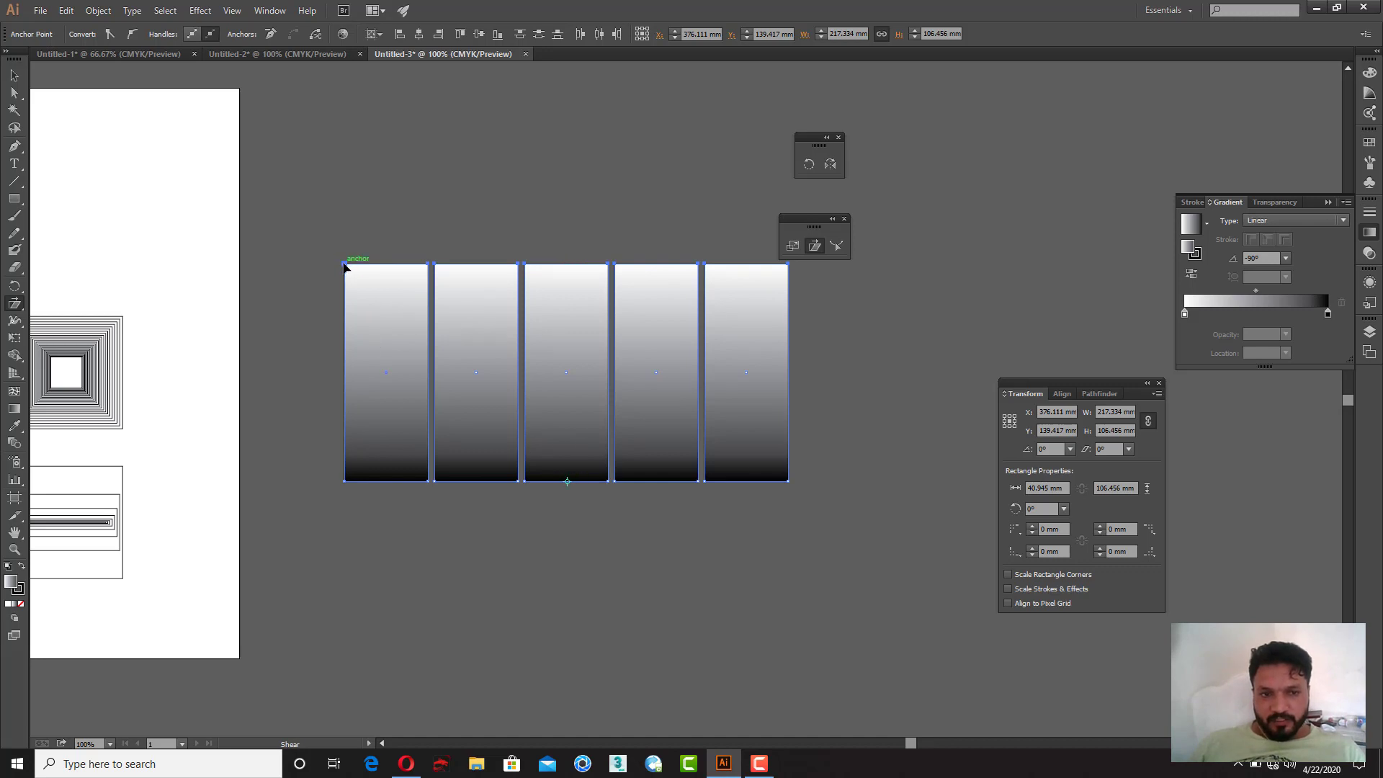
pyautogui.moveTo(345, 267); pyautogui.dragTo(507, 275)
pyautogui.hotkey('ctrl', 'z')
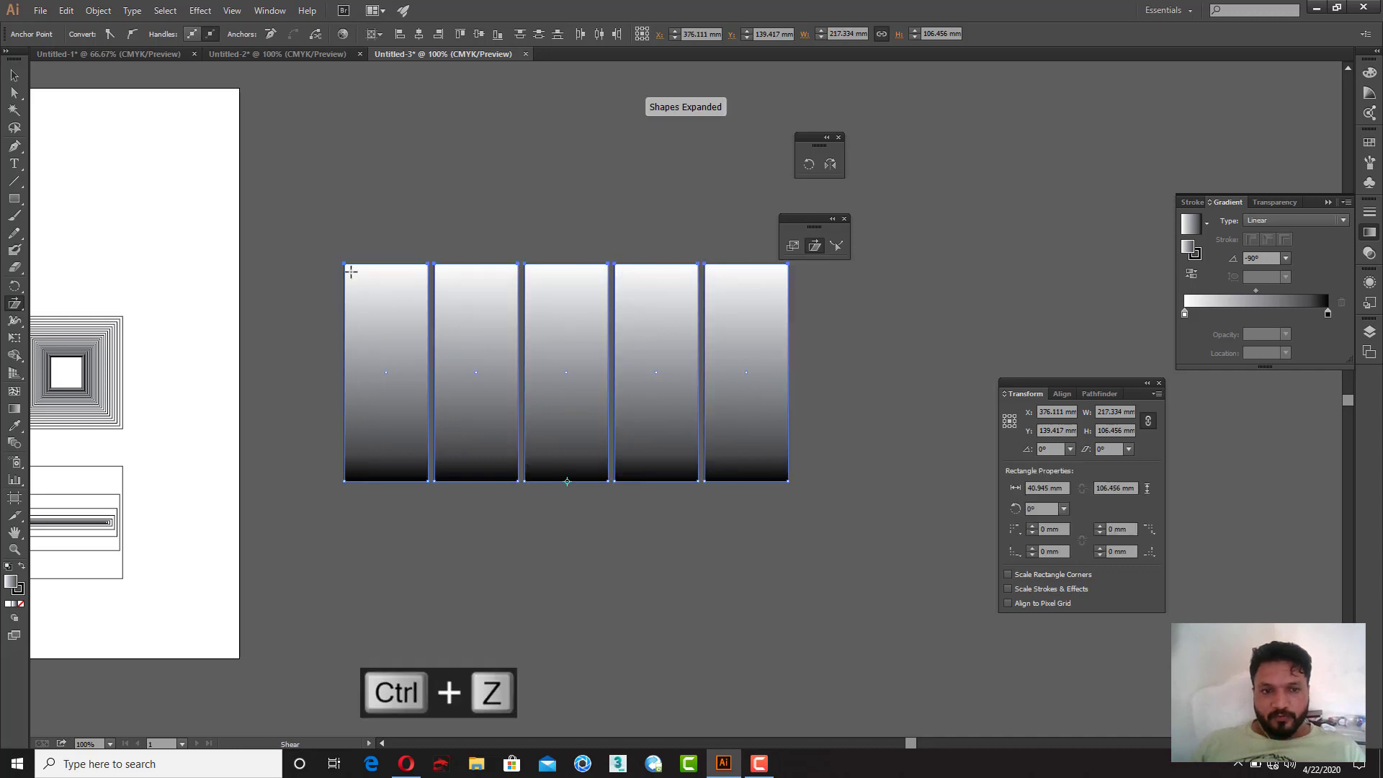
pyautogui.moveTo(369, 262); pyautogui.dragTo(382, 267)
pyautogui.hotkey('ctrl', 'z')
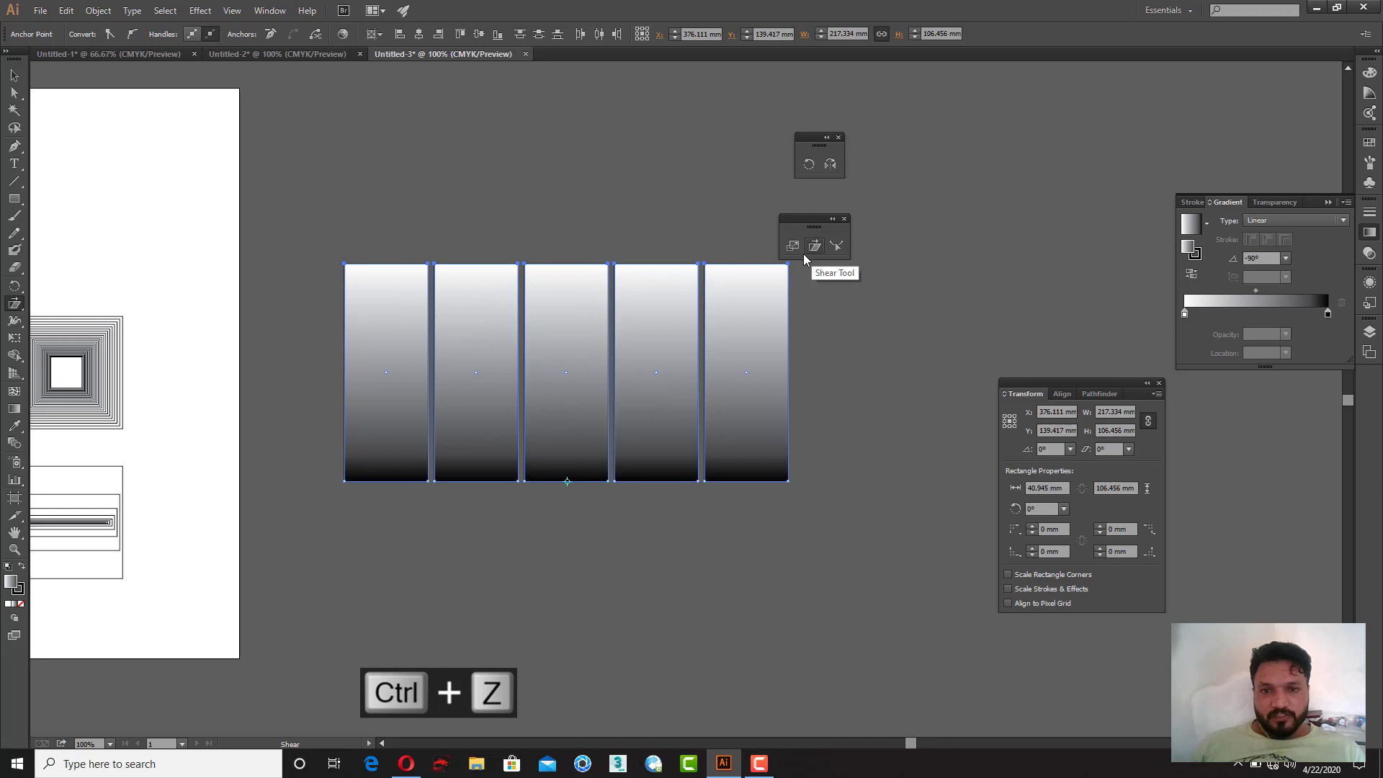
# Step: Shear the top anchors of the rectangles inward from the top centre to form a perspective trapezoid fan
pyautogui.click(555, 265)
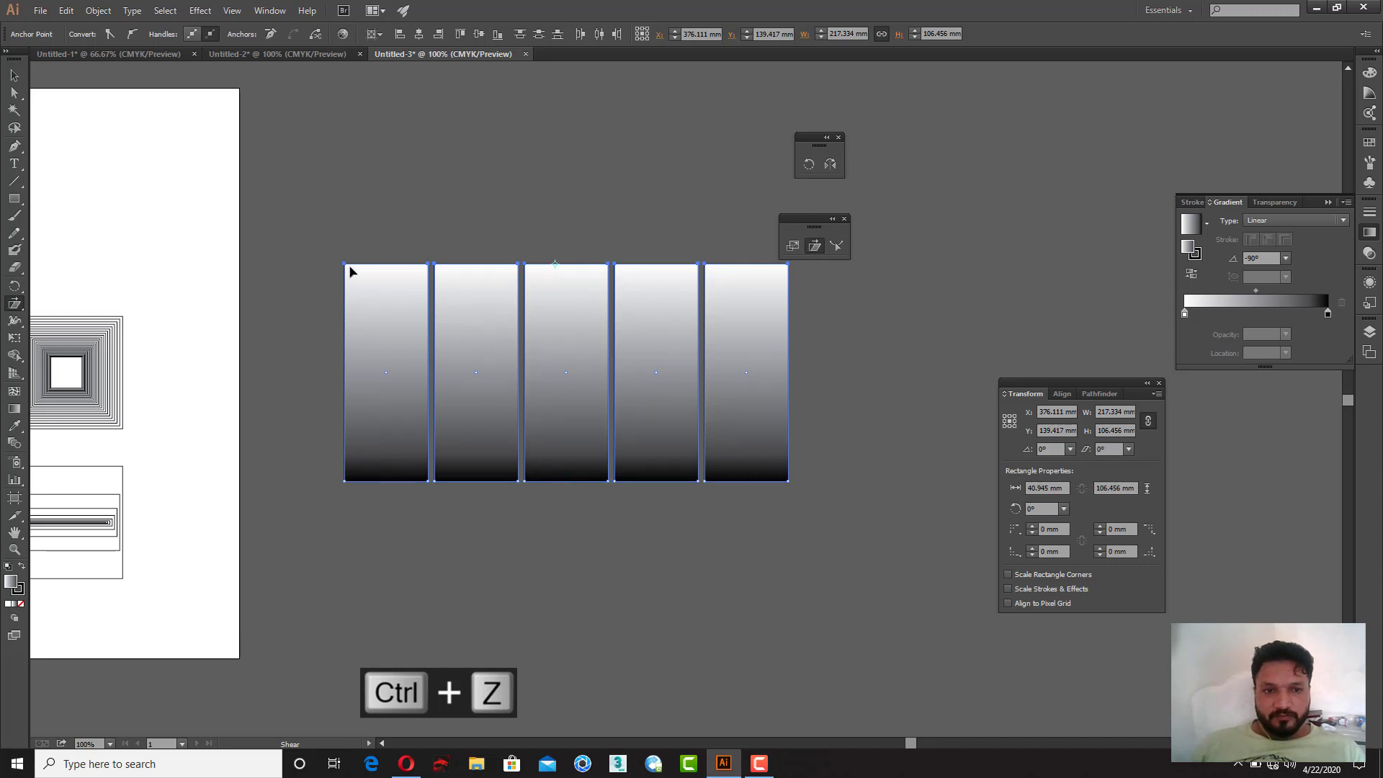
pyautogui.moveTo(395, 268)
pyautogui.mouseDown()
pyautogui.moveTo(321, 271)
pyautogui.moveTo(469, 271)
pyautogui.moveTo(346, 269)
pyautogui.moveTo(390, 265)
pyautogui.moveTo(374, 265)
pyautogui.mouseUp()
pyautogui.hotkey('ctrl', 'z')
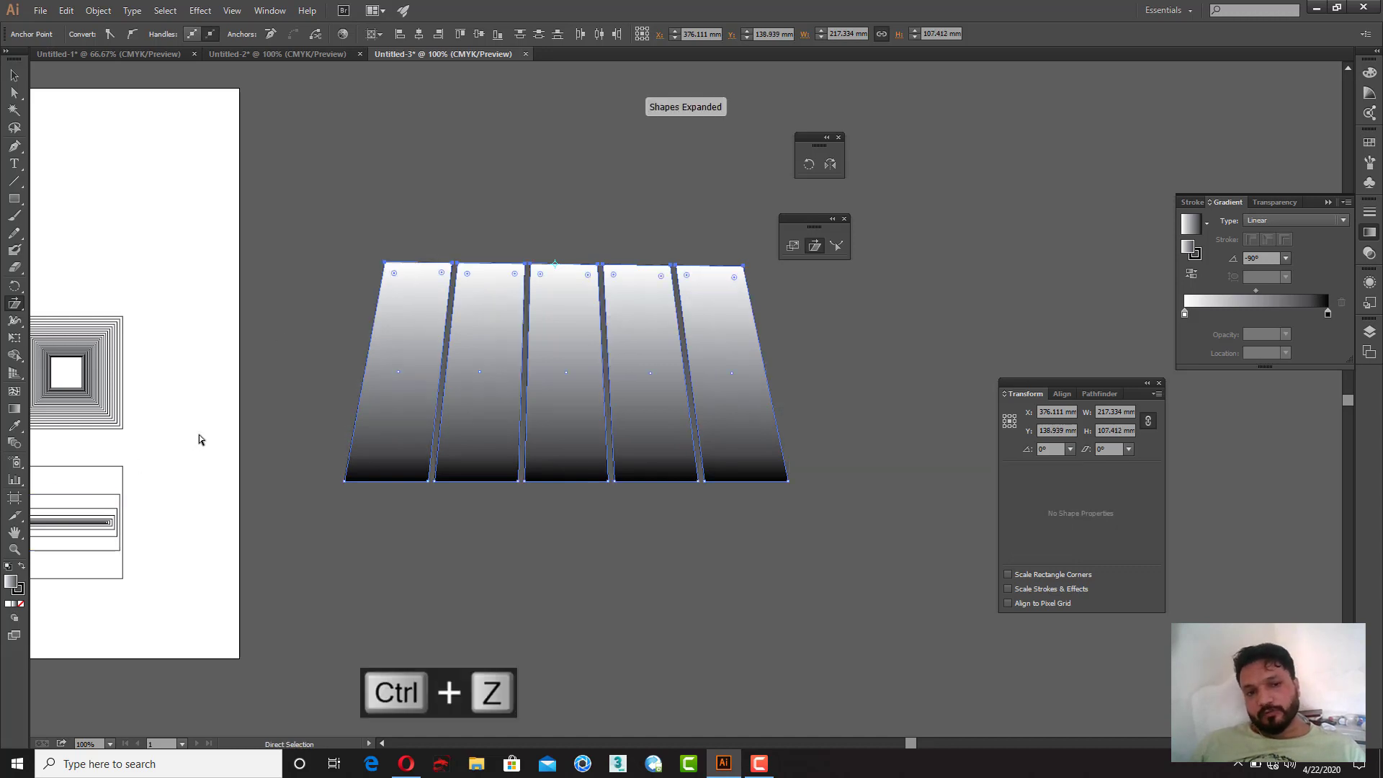
pyautogui.moveTo(349, 258); pyautogui.dragTo(422, 297)
pyautogui.click(15, 93)
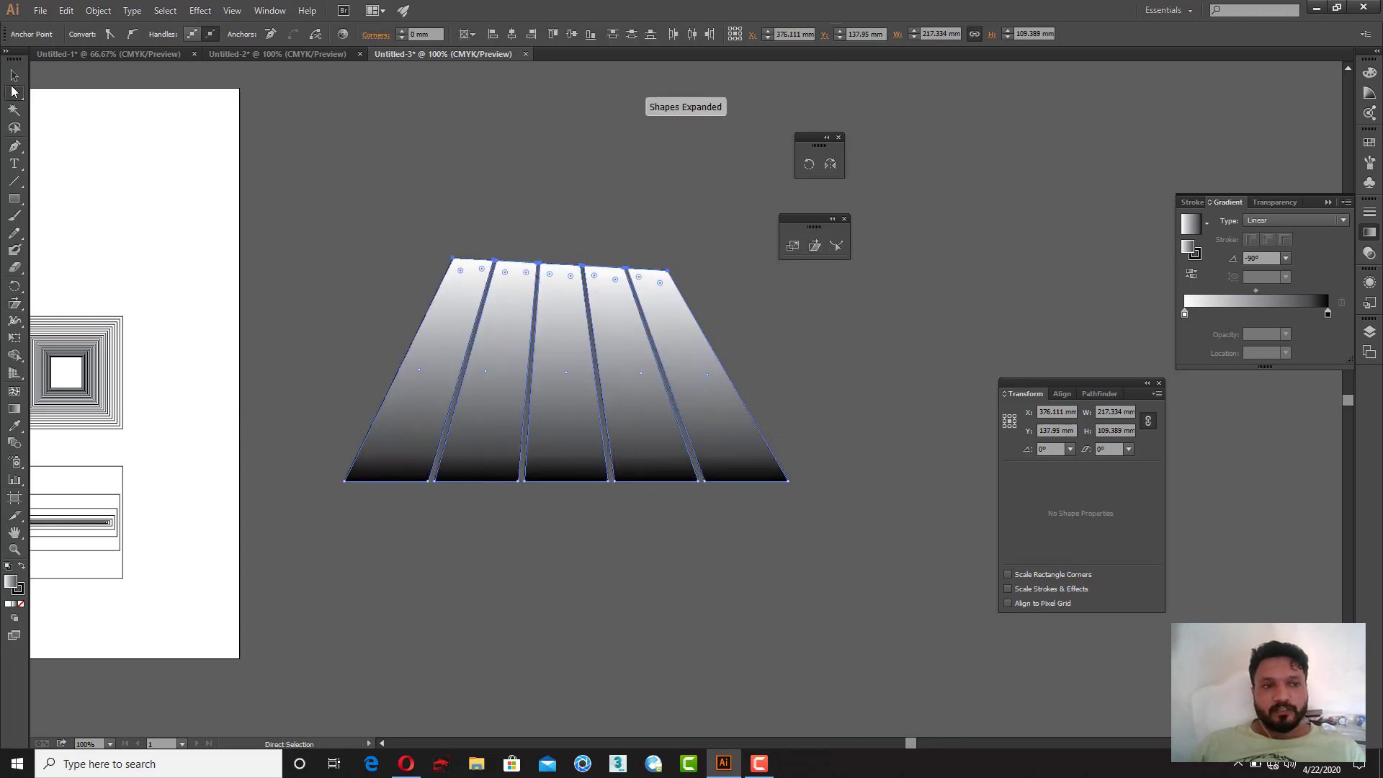
# Step: Deselect, then move the perspective gradient group to the right of the artboard
pyautogui.click(14, 75)
pyautogui.click(307, 242)
pyautogui.moveTo(617, 517); pyautogui.dragTo(583, 451)
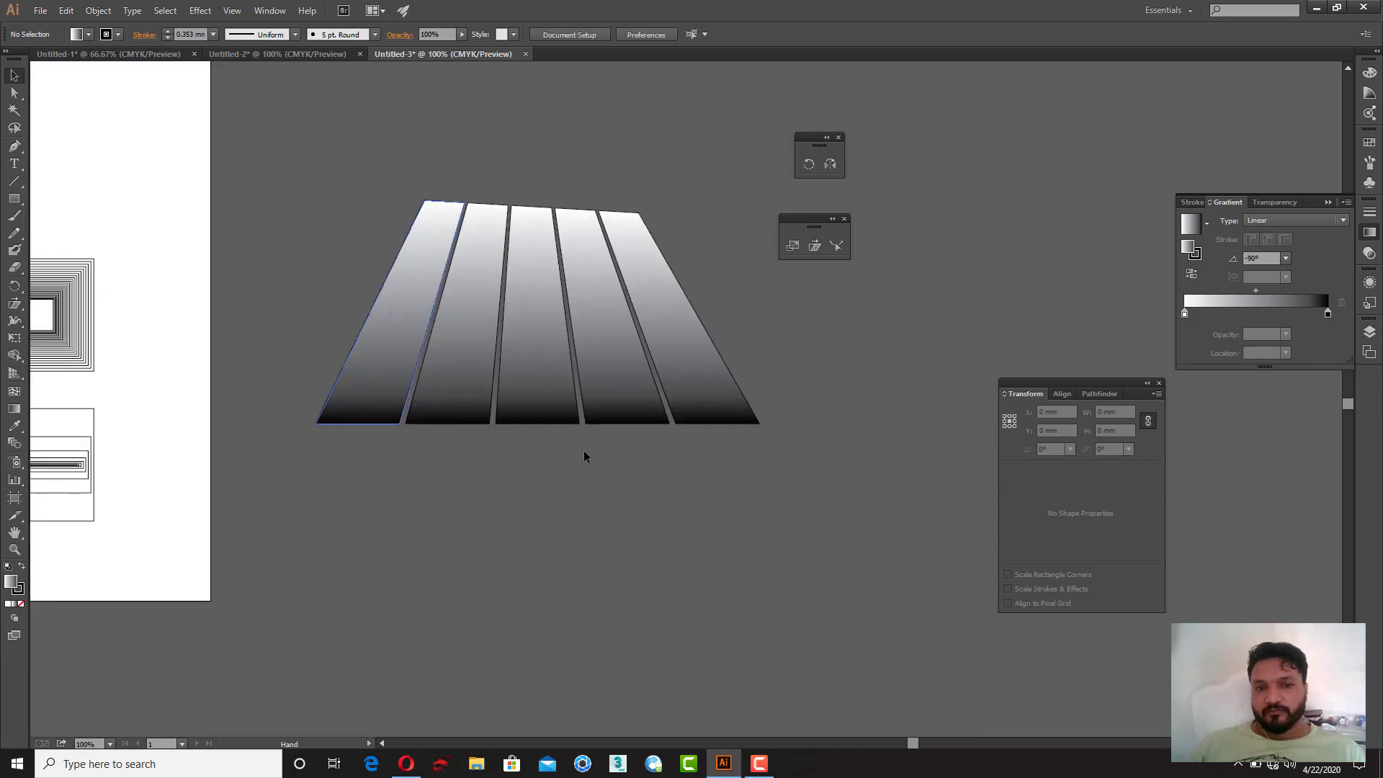
pyautogui.click(667, 302)
pyautogui.moveTo(622, 296); pyautogui.dragTo(545, 244)
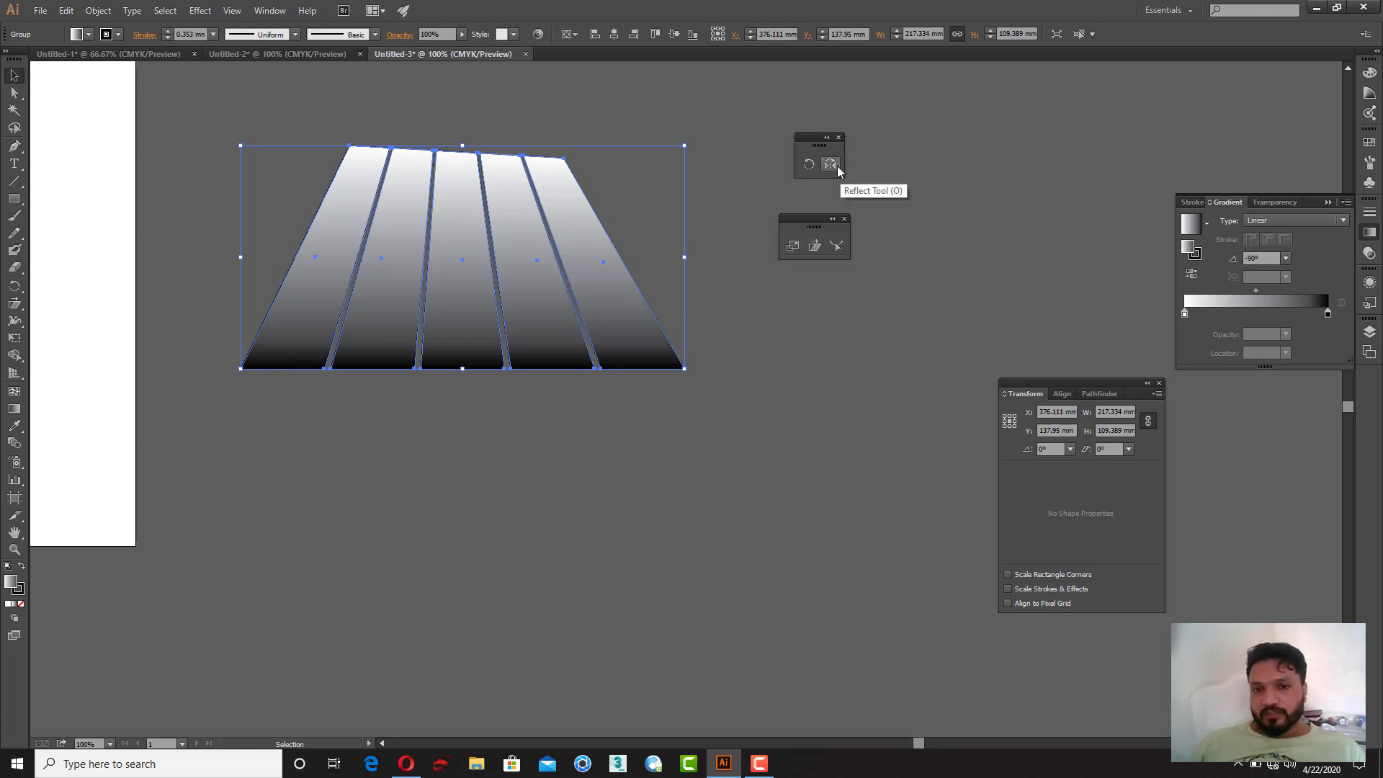
pyautogui.moveTo(252, 415); pyautogui.dragTo(701, 508)
# Step: Select all the earlier patterns on the artboard and move them off to the left, clearing the artboard
pyautogui.moveTo(99, 131); pyautogui.dragTo(534, 624)
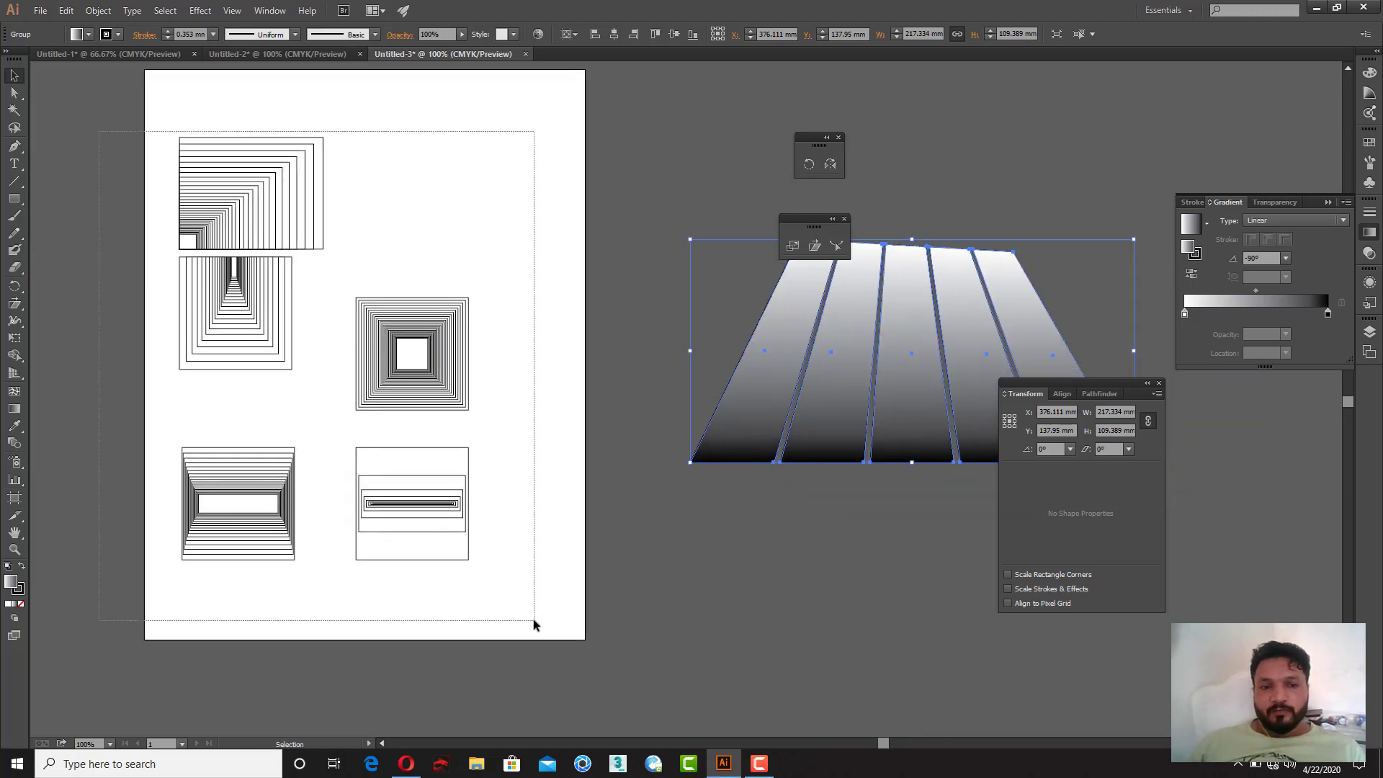
pyautogui.moveTo(362, 528); pyautogui.dragTo(217, 537)
pyautogui.click(807, 495)
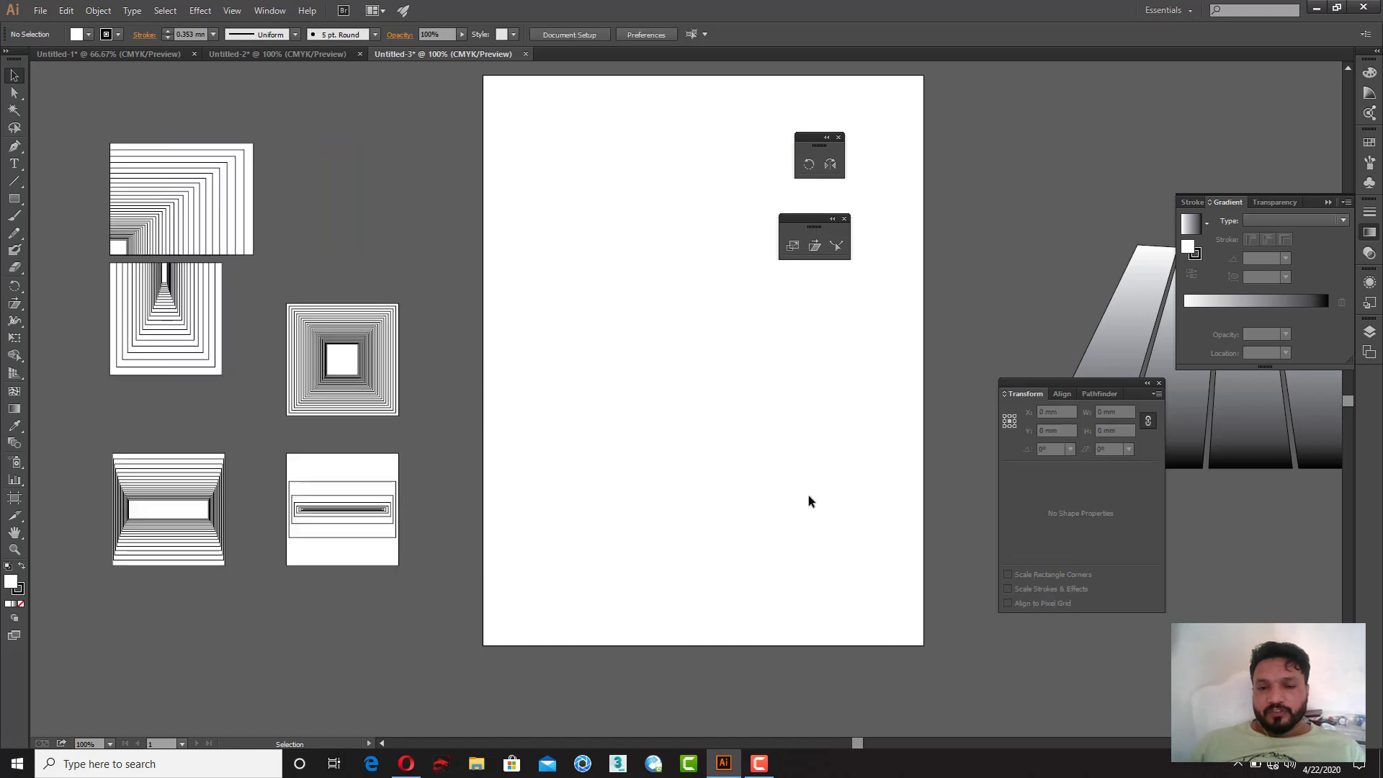
pyautogui.moveTo(808, 495); pyautogui.dragTo(430, 533)
pyautogui.moveTo(615, 262); pyautogui.dragTo(863, 295)
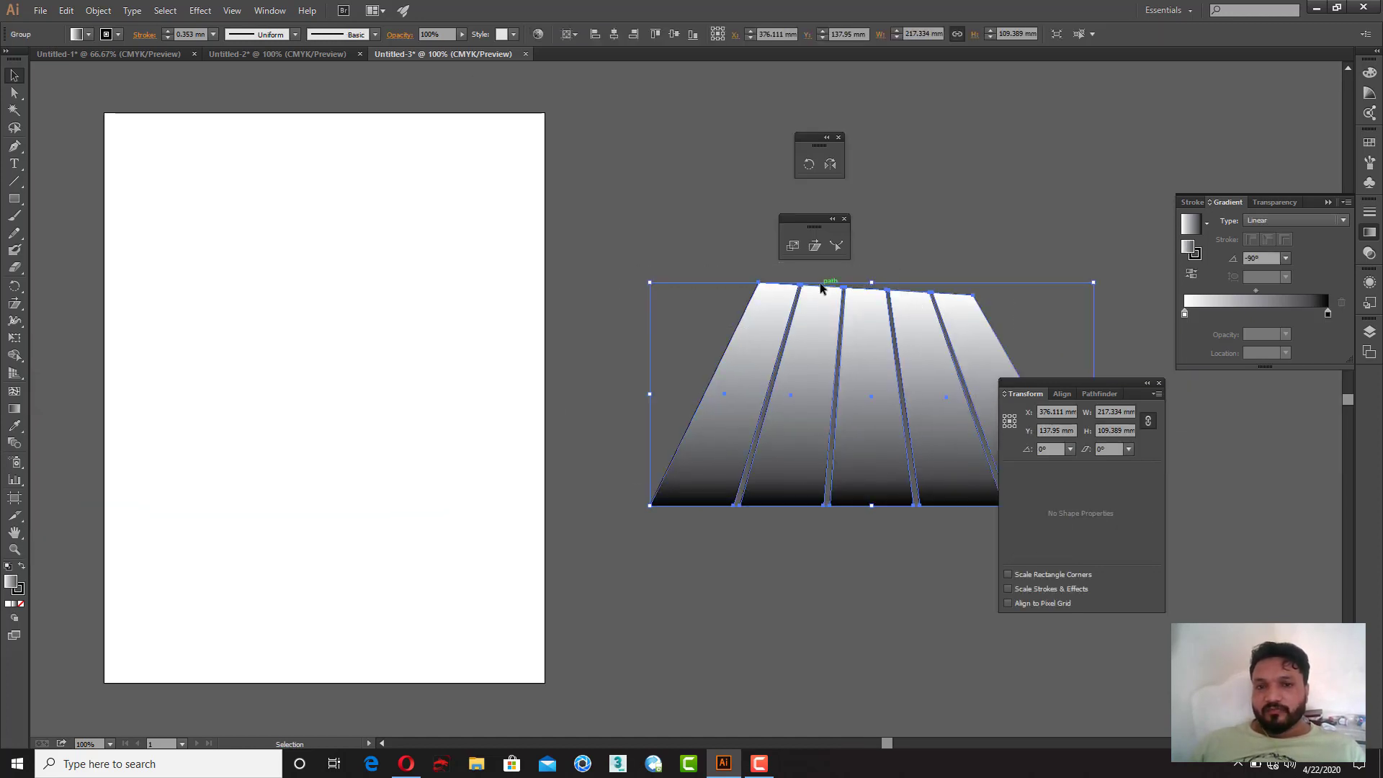
pyautogui.click(685, 258)
pyautogui.moveTo(789, 217); pyautogui.dragTo(716, 139)
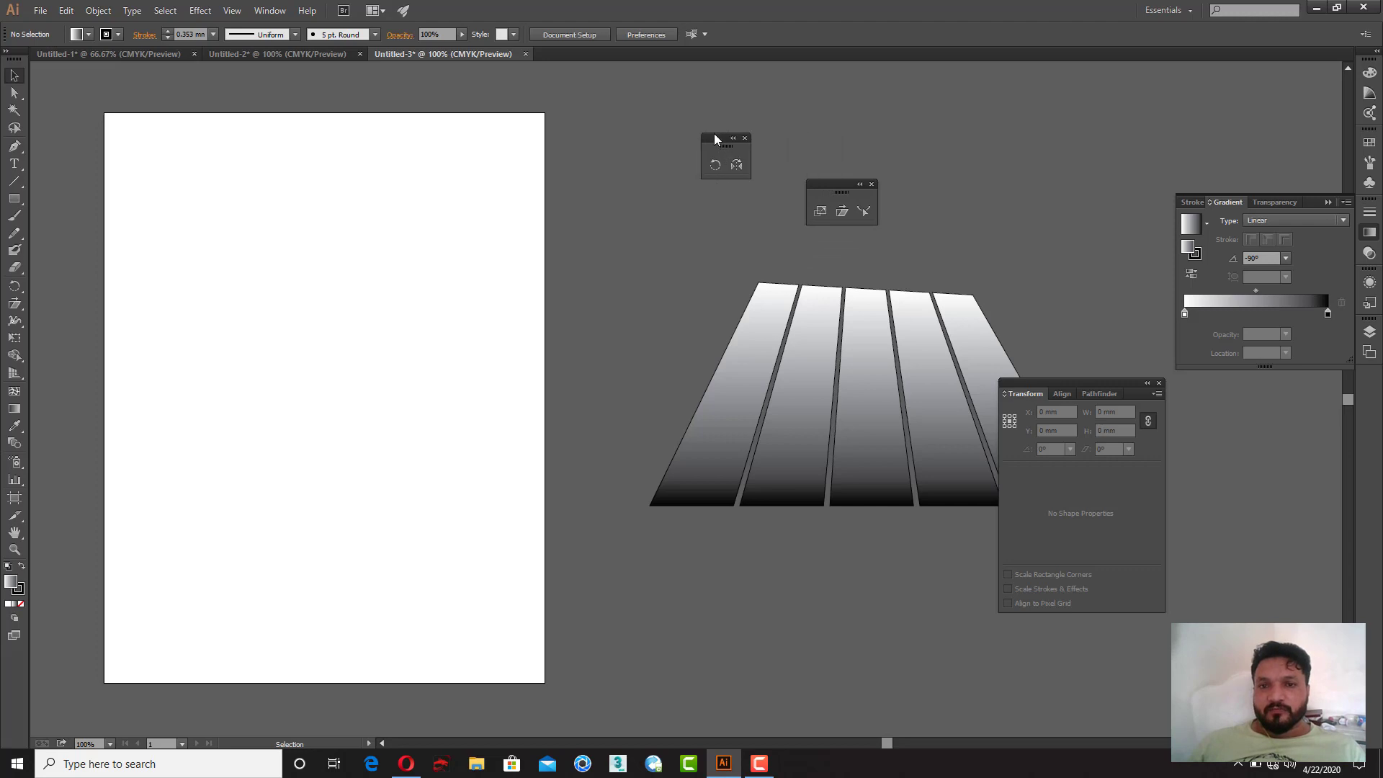
pyautogui.press('space')
pyautogui.moveTo(294, 316); pyautogui.dragTo(392, 287)
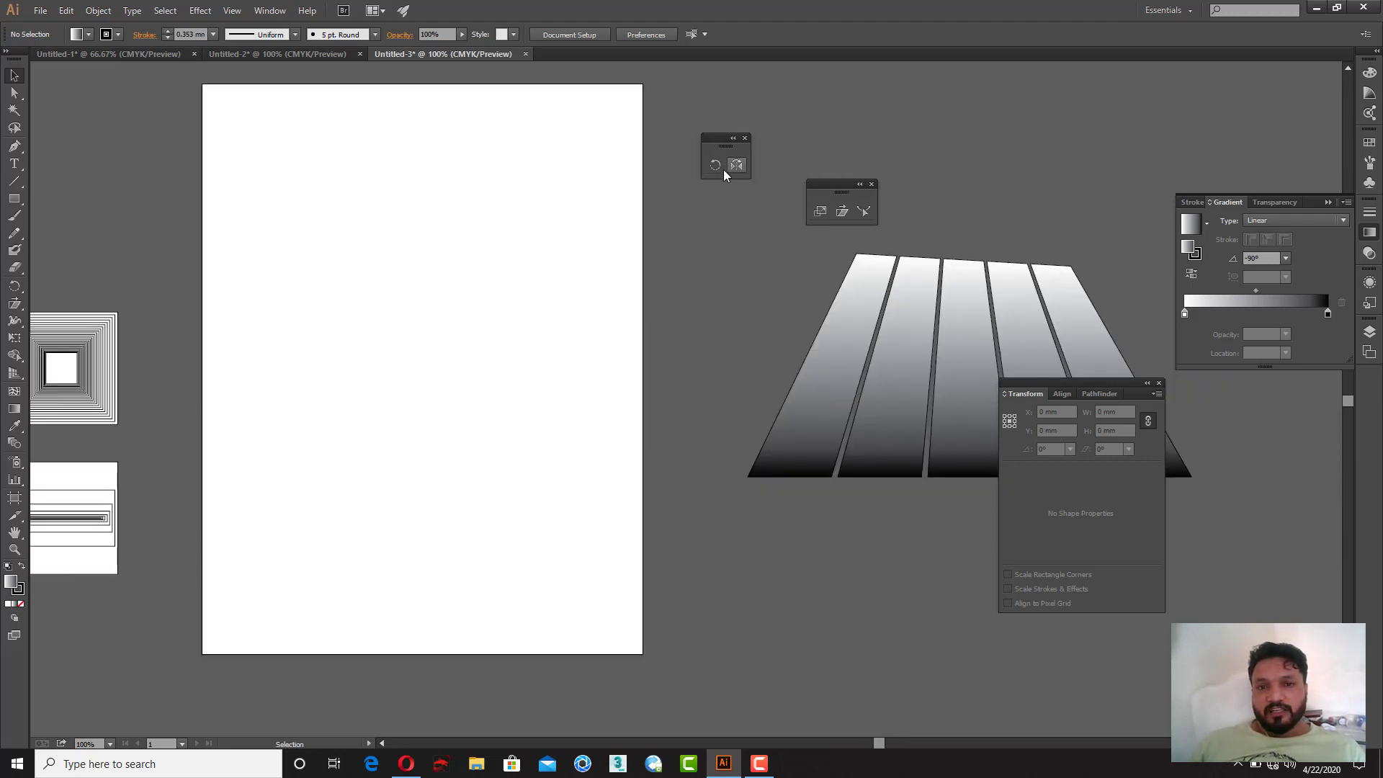
# Step: Draw a gradient square about 76 × 76 mm near the artboard's upper left
pyautogui.click(14, 204)
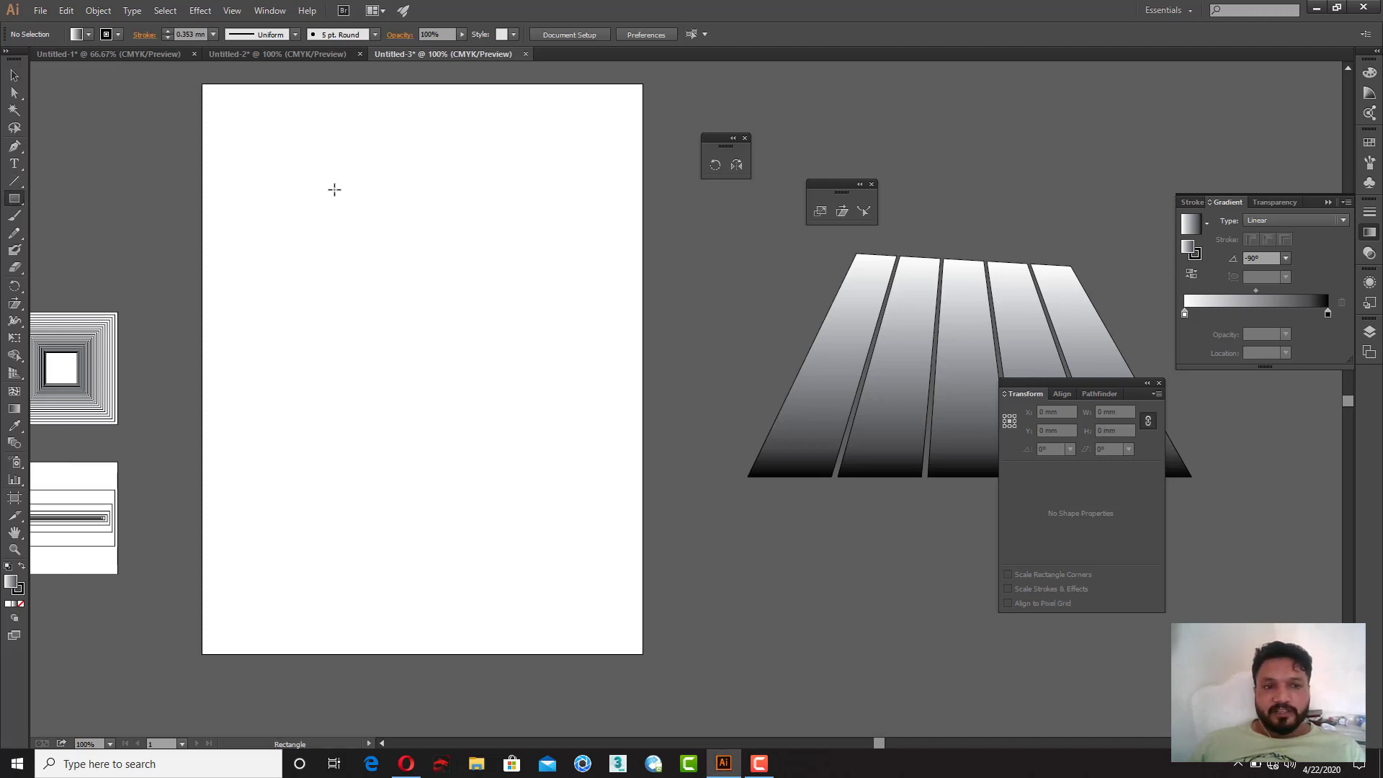
pyautogui.moveTo(298, 193)
pyautogui.mouseDown()
pyautogui.moveTo(435, 349)
pyautogui.moveTo(452, 347)
pyautogui.mouseUp()
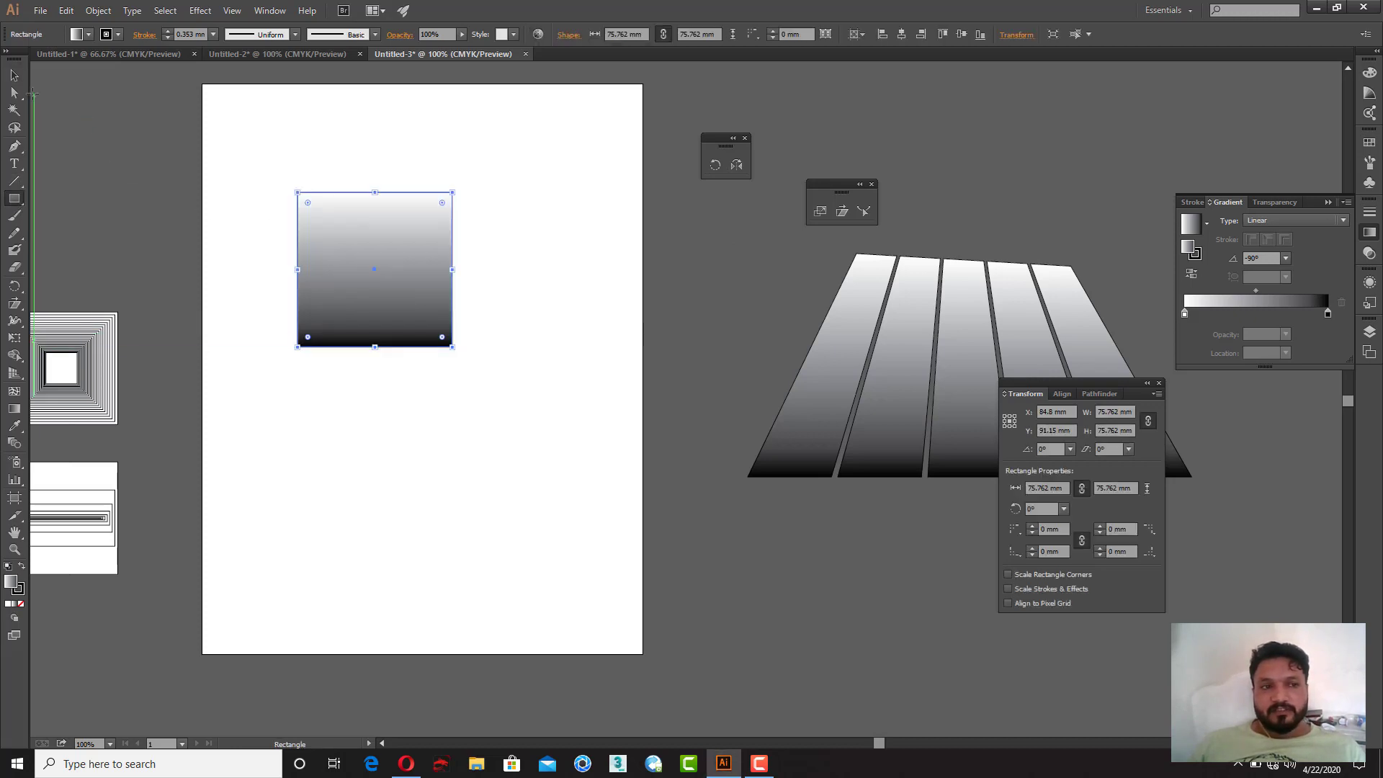
# Step: Move the square's top-left anchor to the right to turn it into a slanted trapezoid
pyautogui.click(14, 92)
pyautogui.moveTo(281, 179); pyautogui.dragTo(419, 192)
pyautogui.moveTo(417, 297); pyautogui.dragTo(356, 291)
pyautogui.click(13, 75)
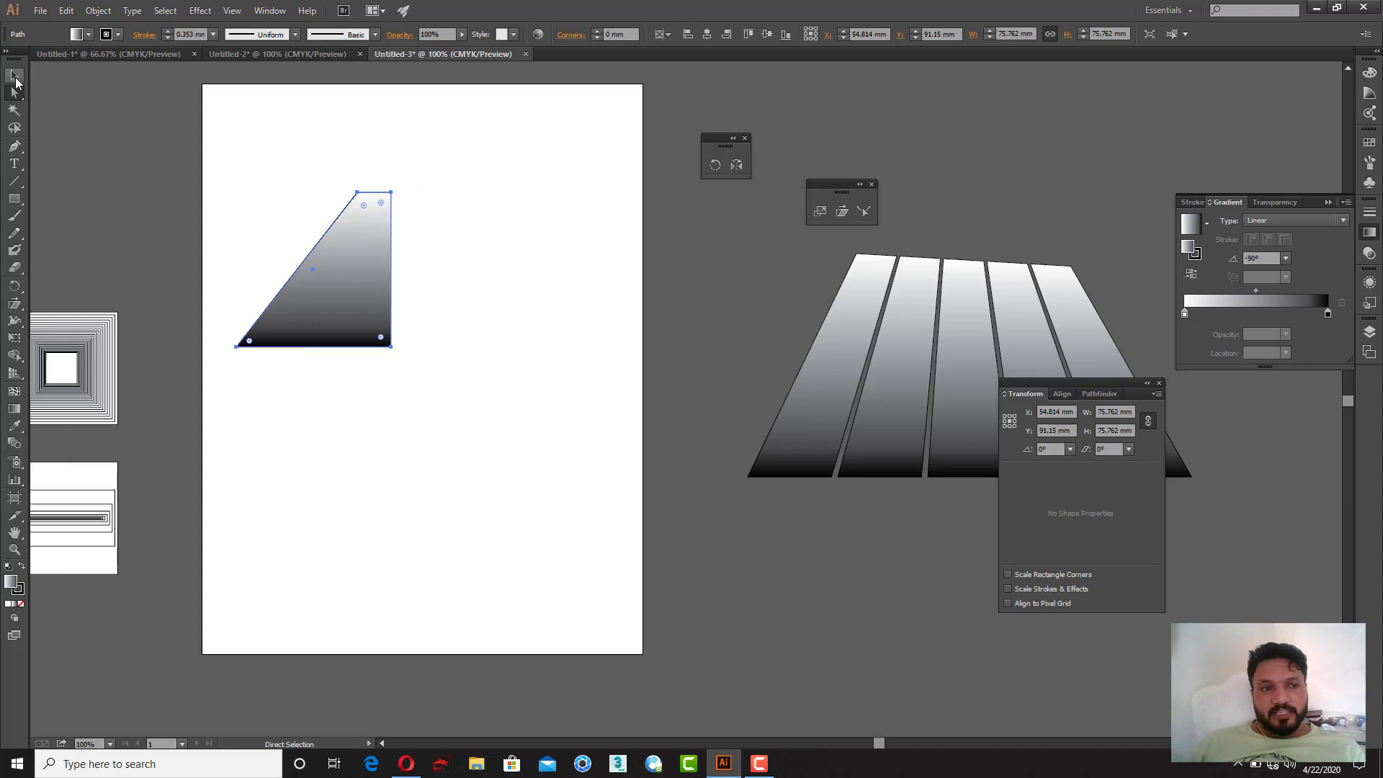
# Step: Try reflecting the trapezoid with the Reflect tool and moving the copy, then undo all of it
pyautogui.click(729, 165)
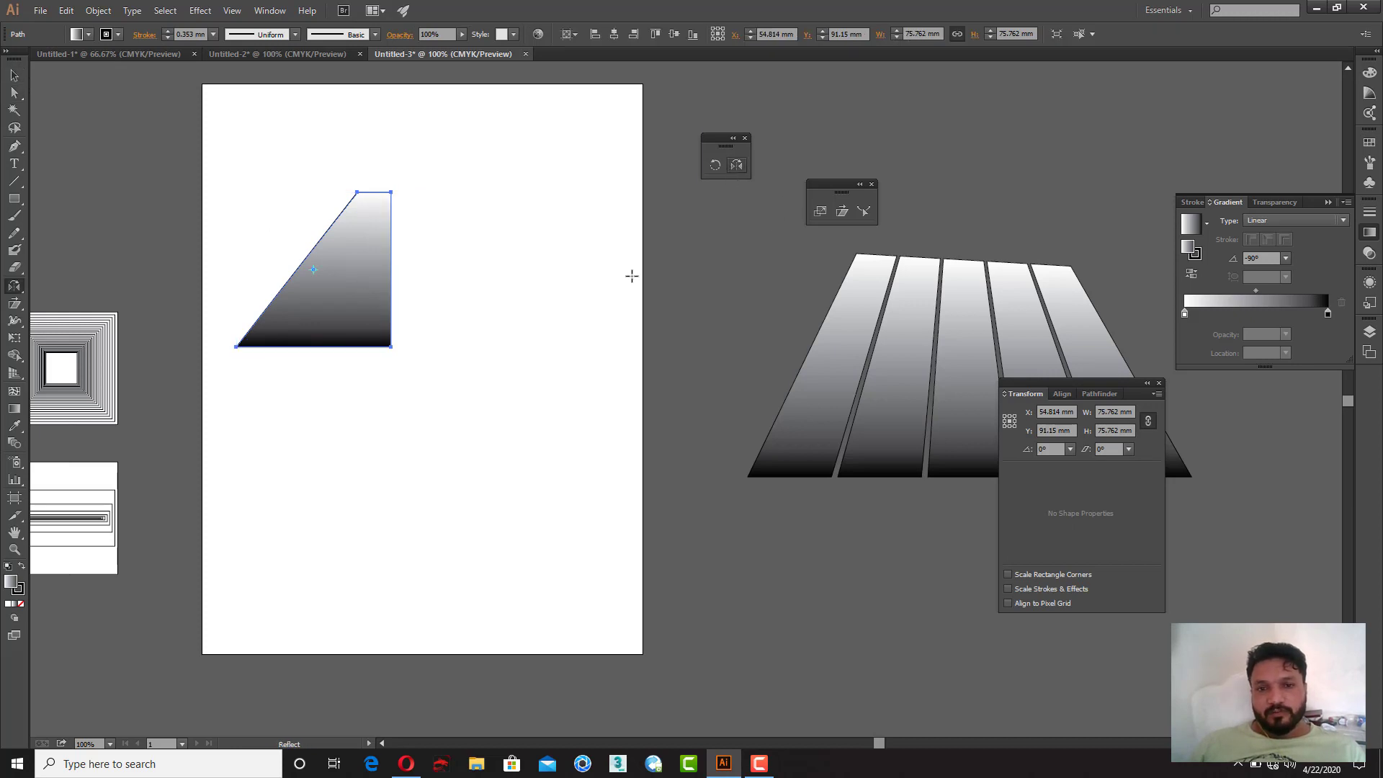
pyautogui.moveTo(383, 392); pyautogui.dragTo(404, 364)
pyautogui.hotkey('ctrl', 'z')
pyautogui.moveTo(389, 283); pyautogui.dragTo(355, 145)
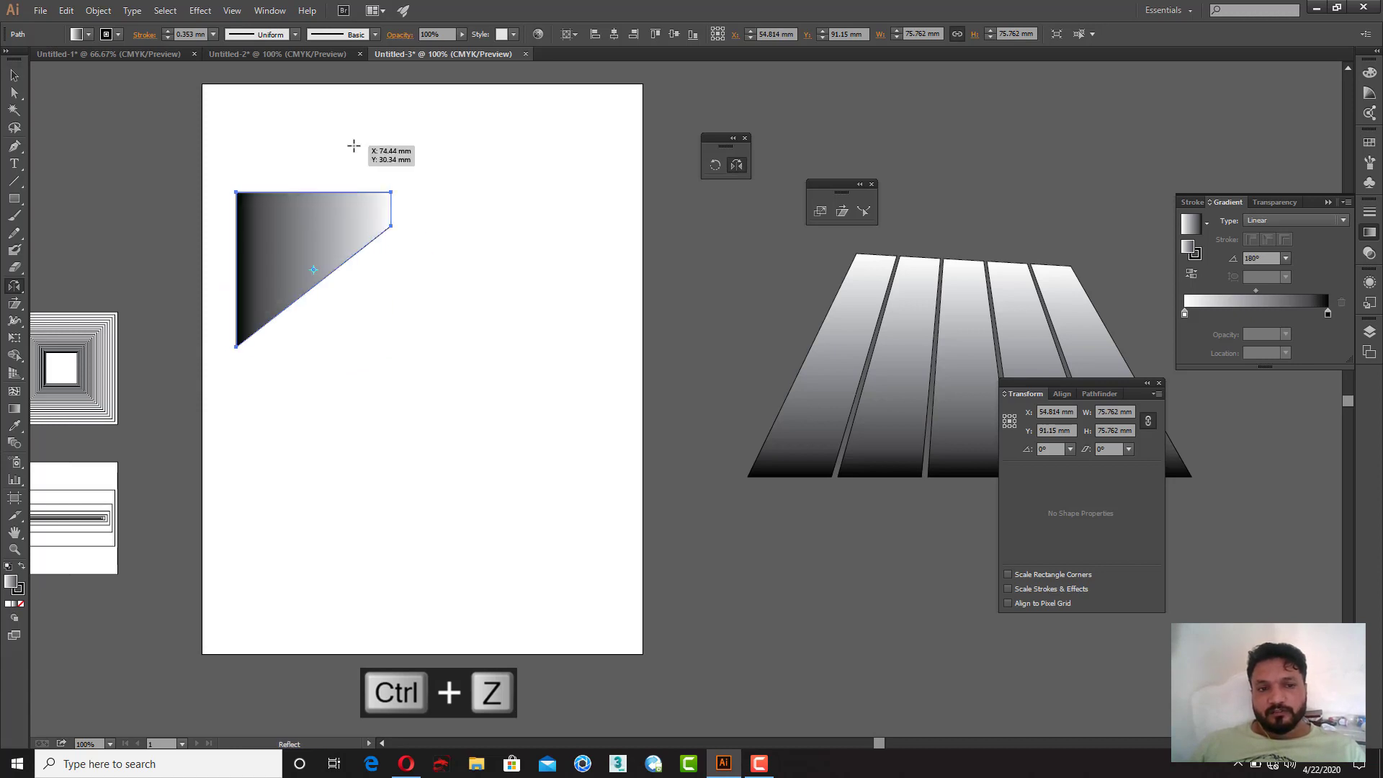
pyautogui.press('v')
pyautogui.click(369, 253)
pyautogui.hotkey('ctrl', 'z')
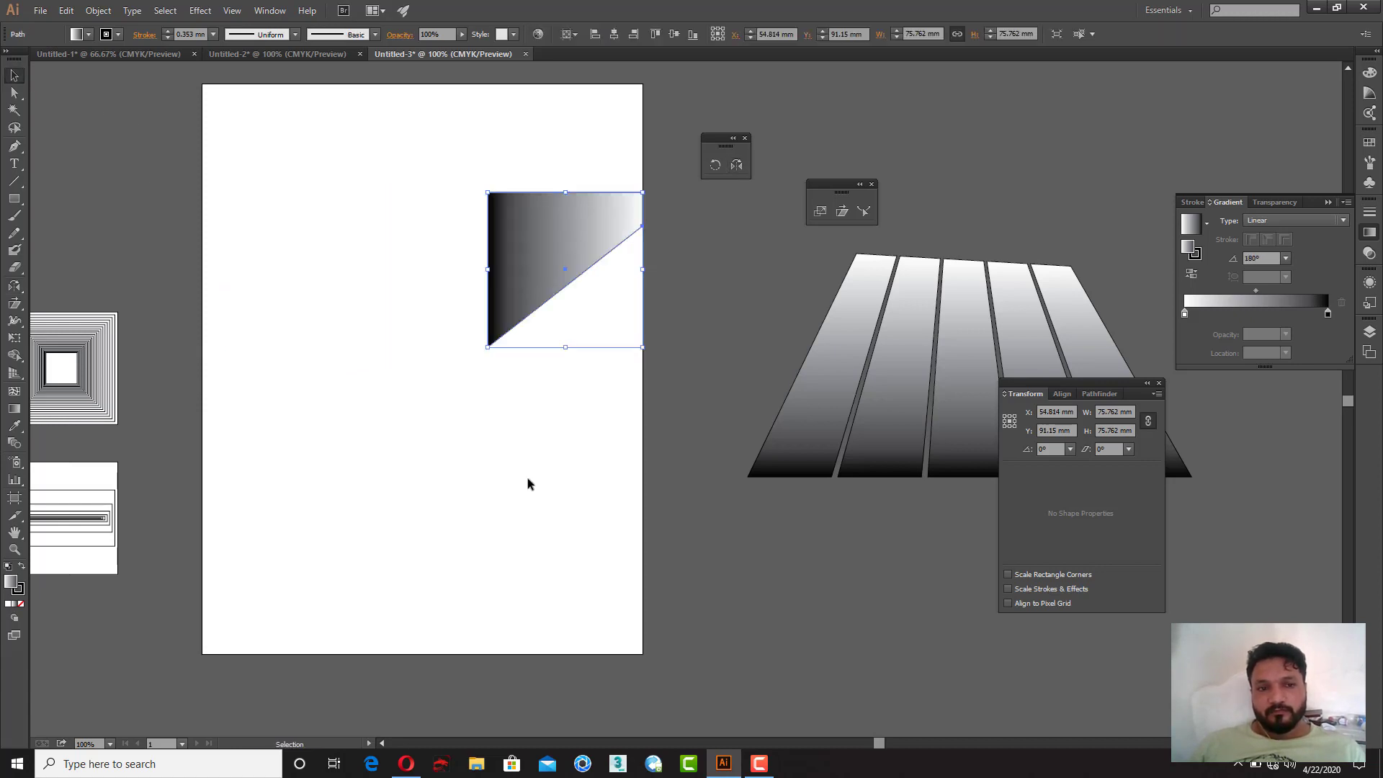
pyautogui.hotkey('ctrl', 'z')
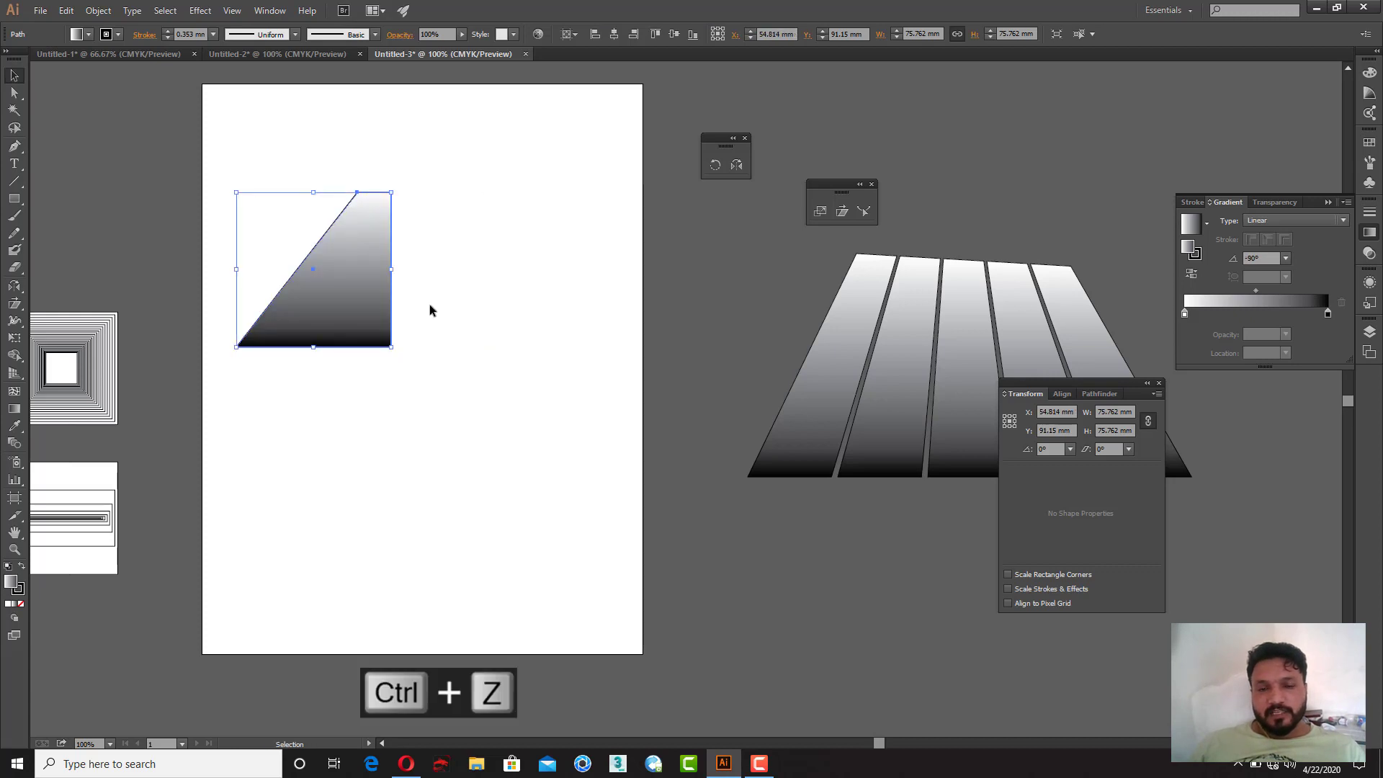
# Step: Reflect a copy of the trapezoid and butt it against the original to form one symmetrical trapezoid
pyautogui.click(736, 165)
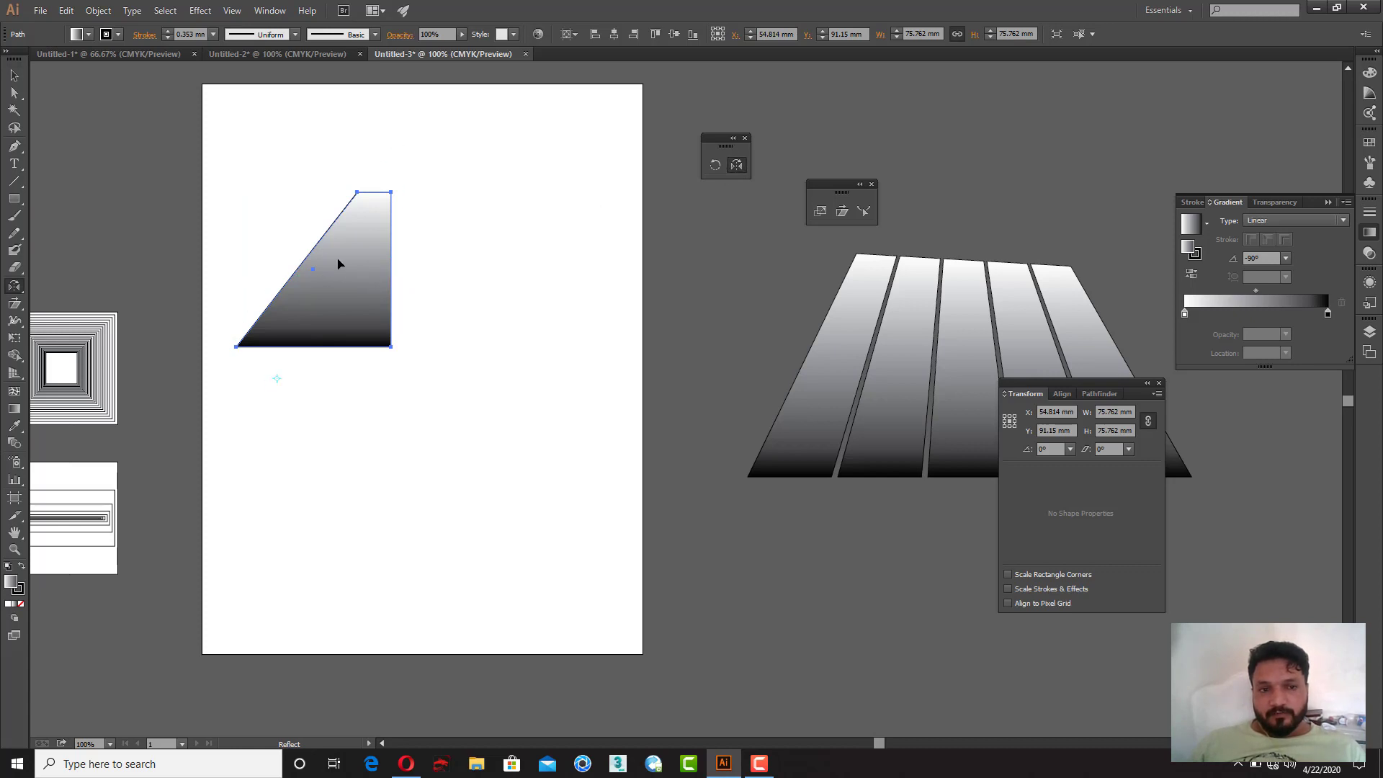
pyautogui.moveTo(339, 262); pyautogui.dragTo(246, 252)
pyautogui.hotkey('ctrl', 'z')
pyautogui.click(15, 76)
pyautogui.click(267, 216)
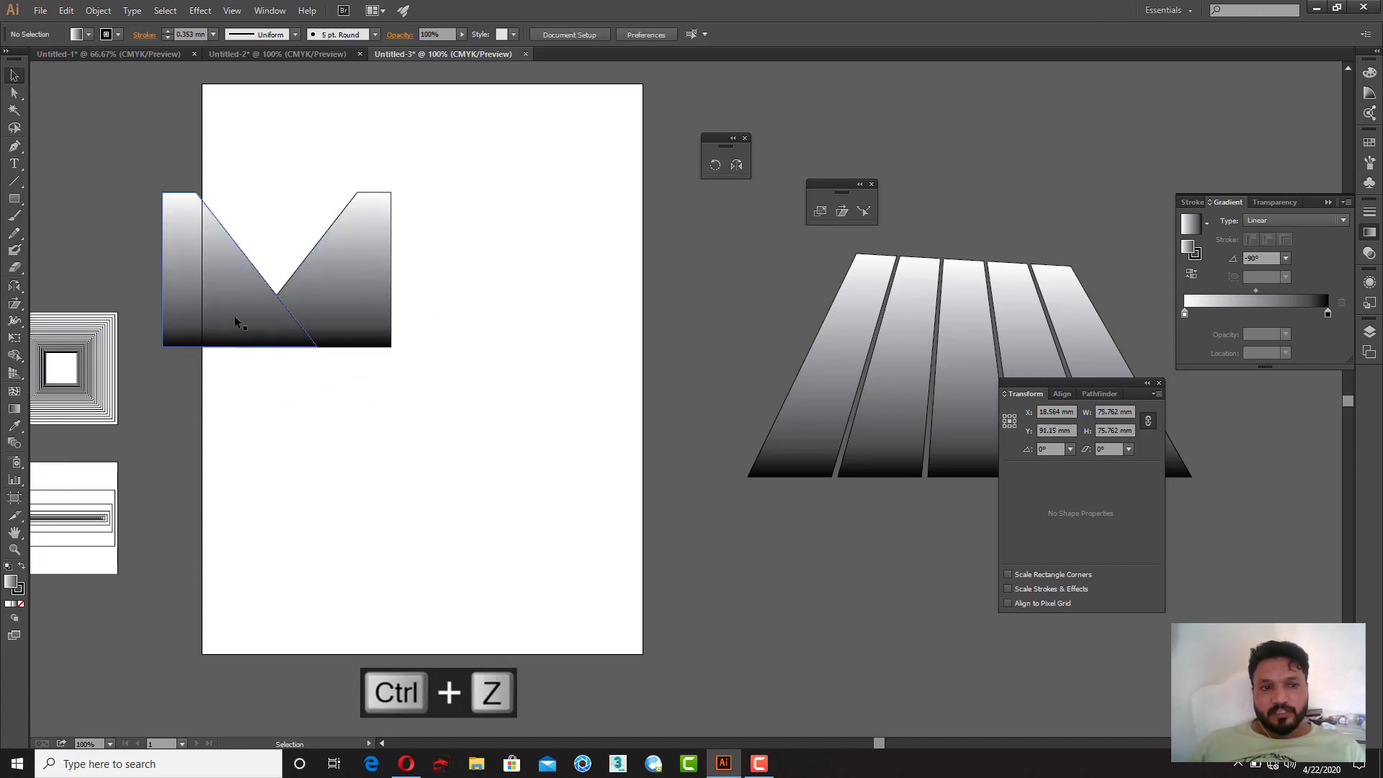
pyautogui.moveTo(234, 316); pyautogui.dragTo(468, 312)
pyautogui.click(376, 448)
pyautogui.moveTo(428, 432); pyautogui.dragTo(578, 434)
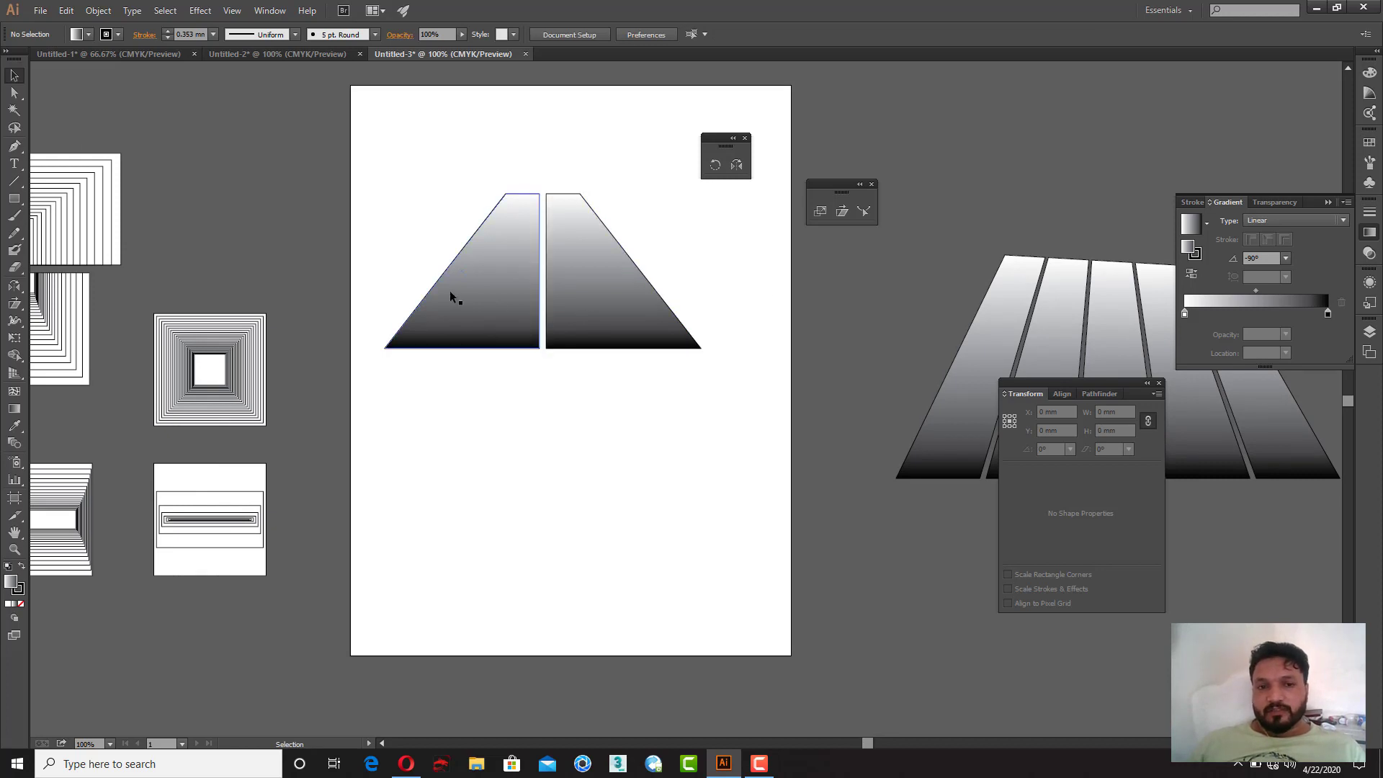
pyautogui.moveTo(629, 291); pyautogui.dragTo(622, 291)
pyautogui.click(639, 490)
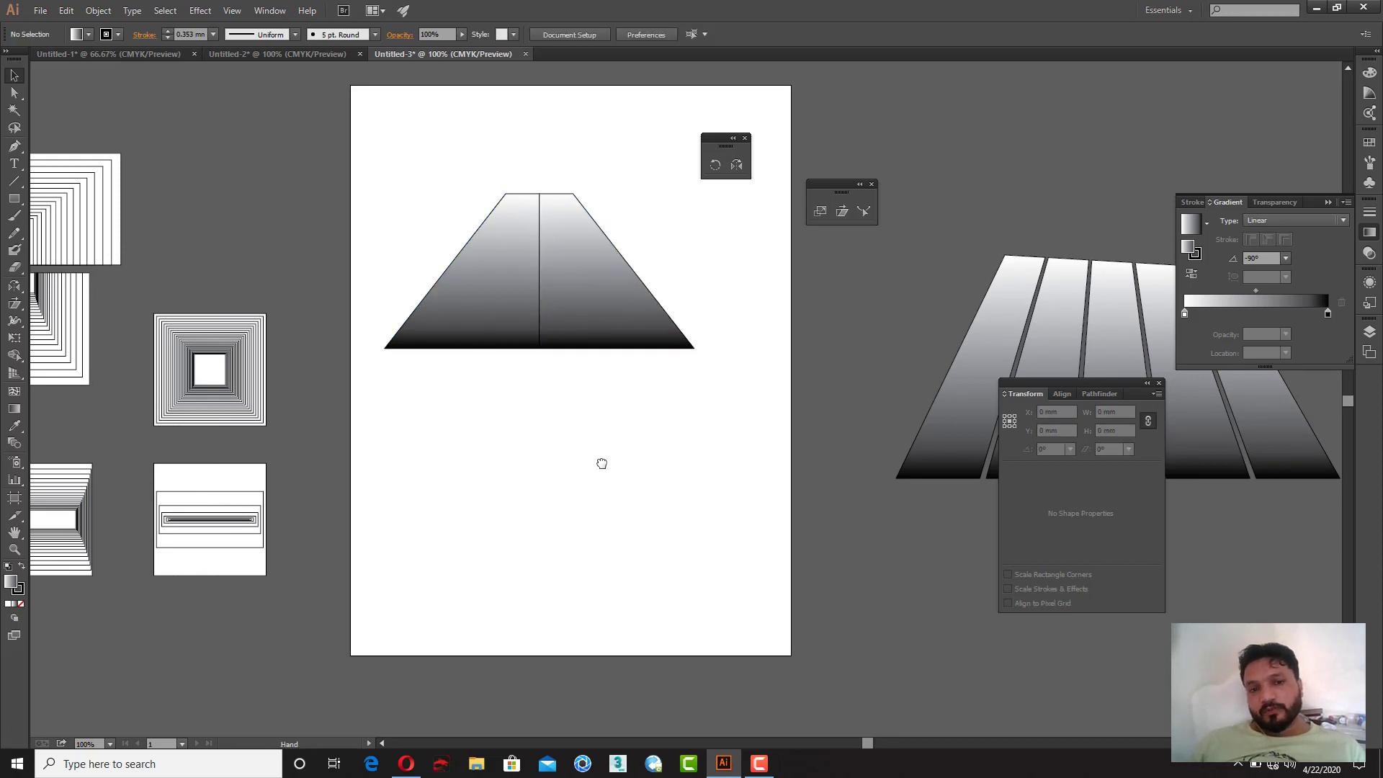
# Step: Select the combined trapezoid and move it up to the artboard's top edge
pyautogui.hscroll(-3, 642, 473)
pyautogui.hscroll(3, 722, 473)
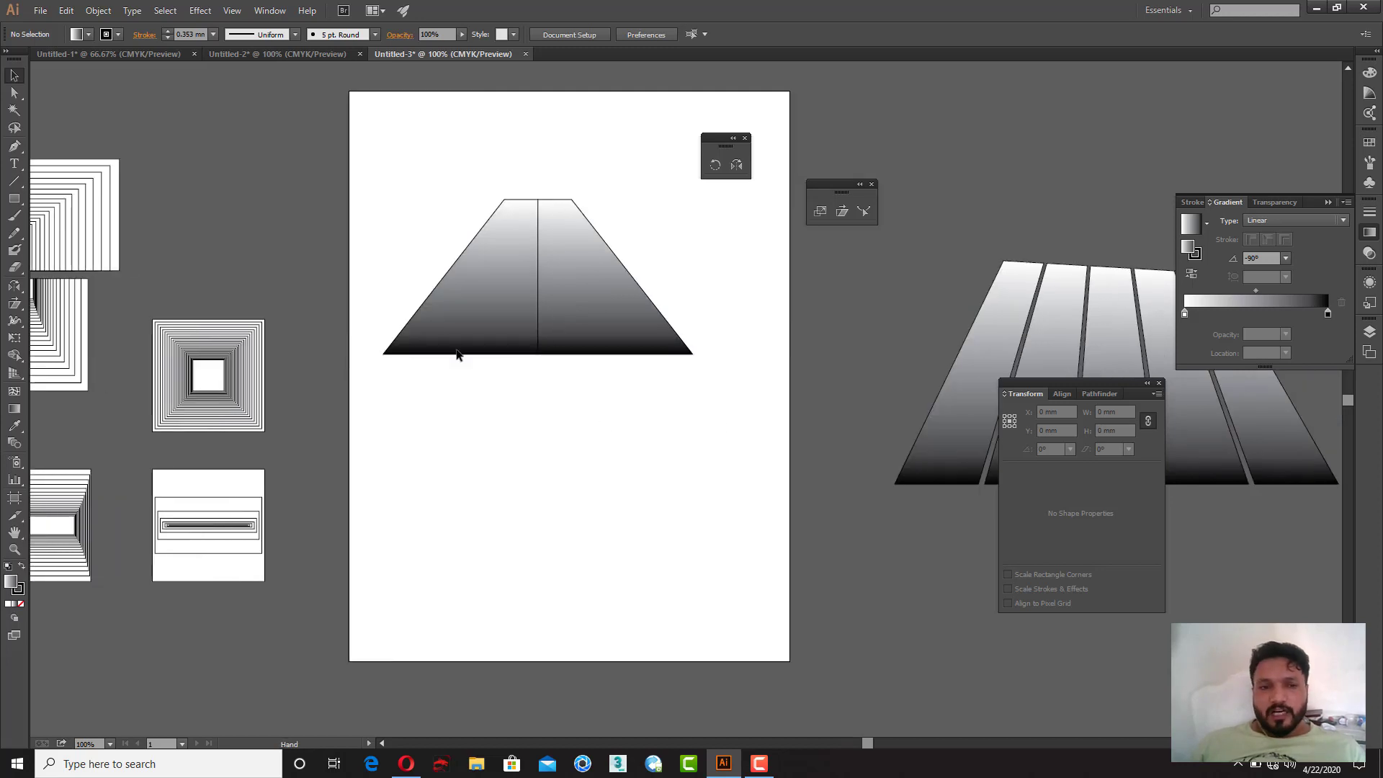
pyautogui.moveTo(368, 249); pyautogui.dragTo(746, 394)
pyautogui.moveTo(597, 318); pyautogui.dragTo(578, 101)
pyautogui.click(556, 309)
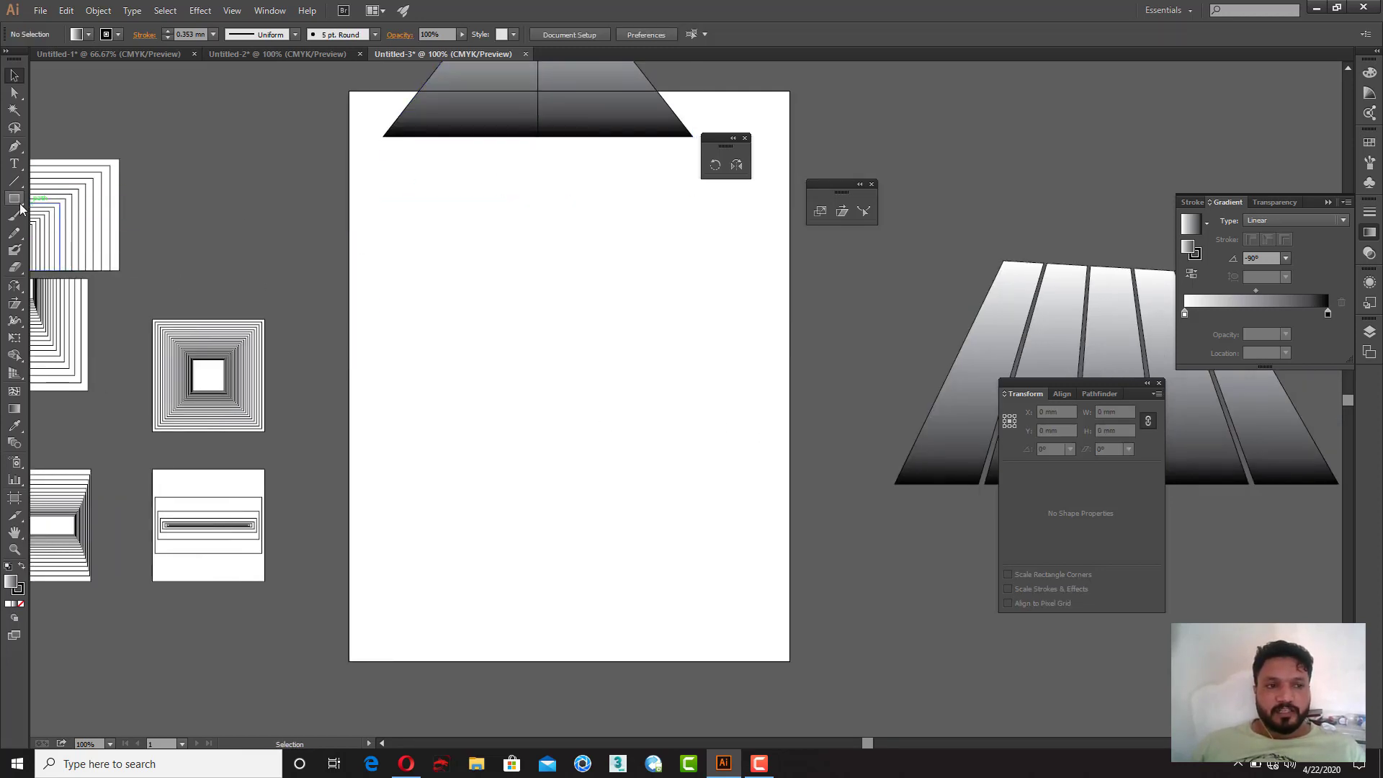
# Step: Draw a circle about 102 mm wide with the Ellipse tool and fill it with red
pyautogui.moveTo(14, 198); pyautogui.dragTo(57, 232)
pyautogui.moveTo(500, 271); pyautogui.dragTo(709, 461)
pyautogui.press('v')
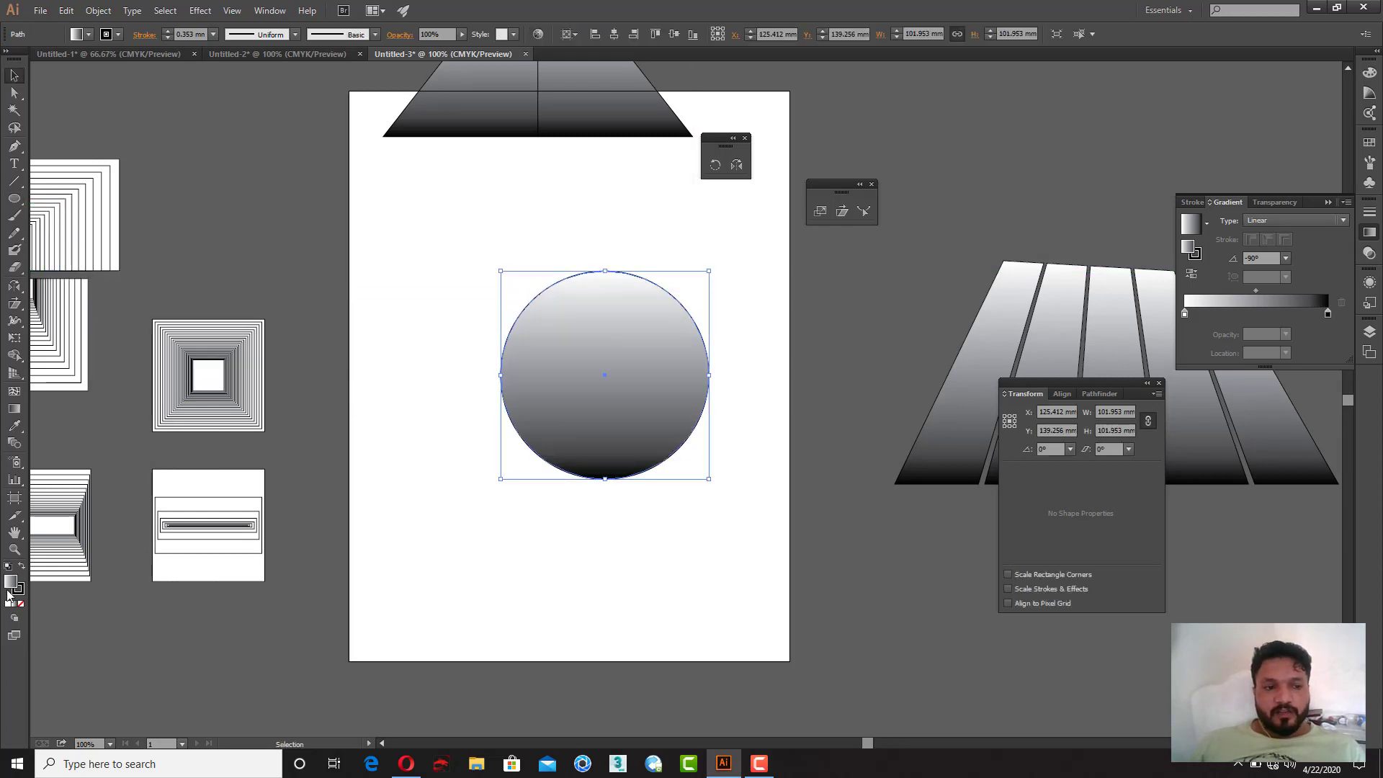
pyautogui.doubleClick(10, 585)
pyautogui.moveTo(714, 322); pyautogui.dragTo(713, 285)
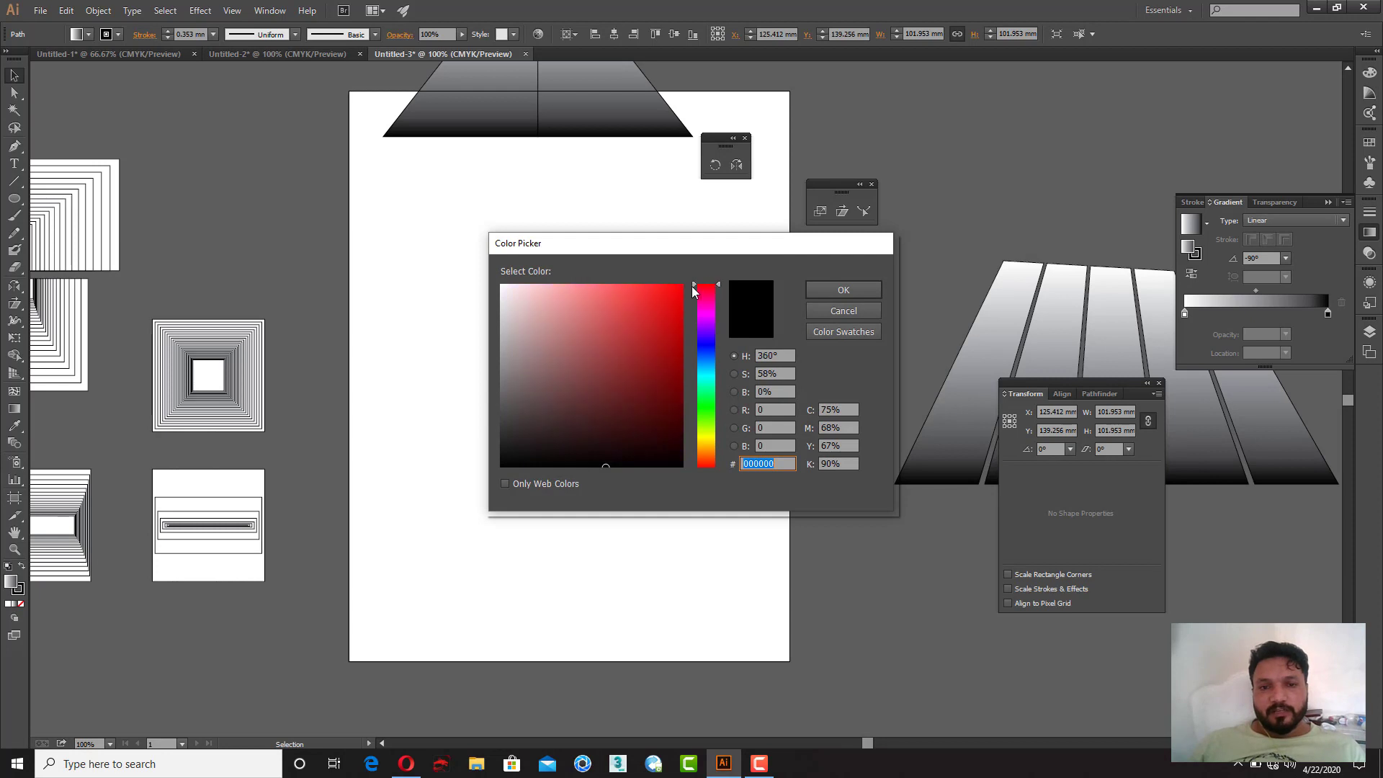
pyautogui.click(678, 289)
pyautogui.click(861, 288)
# Step: Move the red circle up and set its width and height to 100 mm
pyautogui.moveTo(622, 363); pyautogui.dragTo(585, 313)
pyautogui.click(1115, 430)
pyautogui.hotkey('ctrl', 'a')
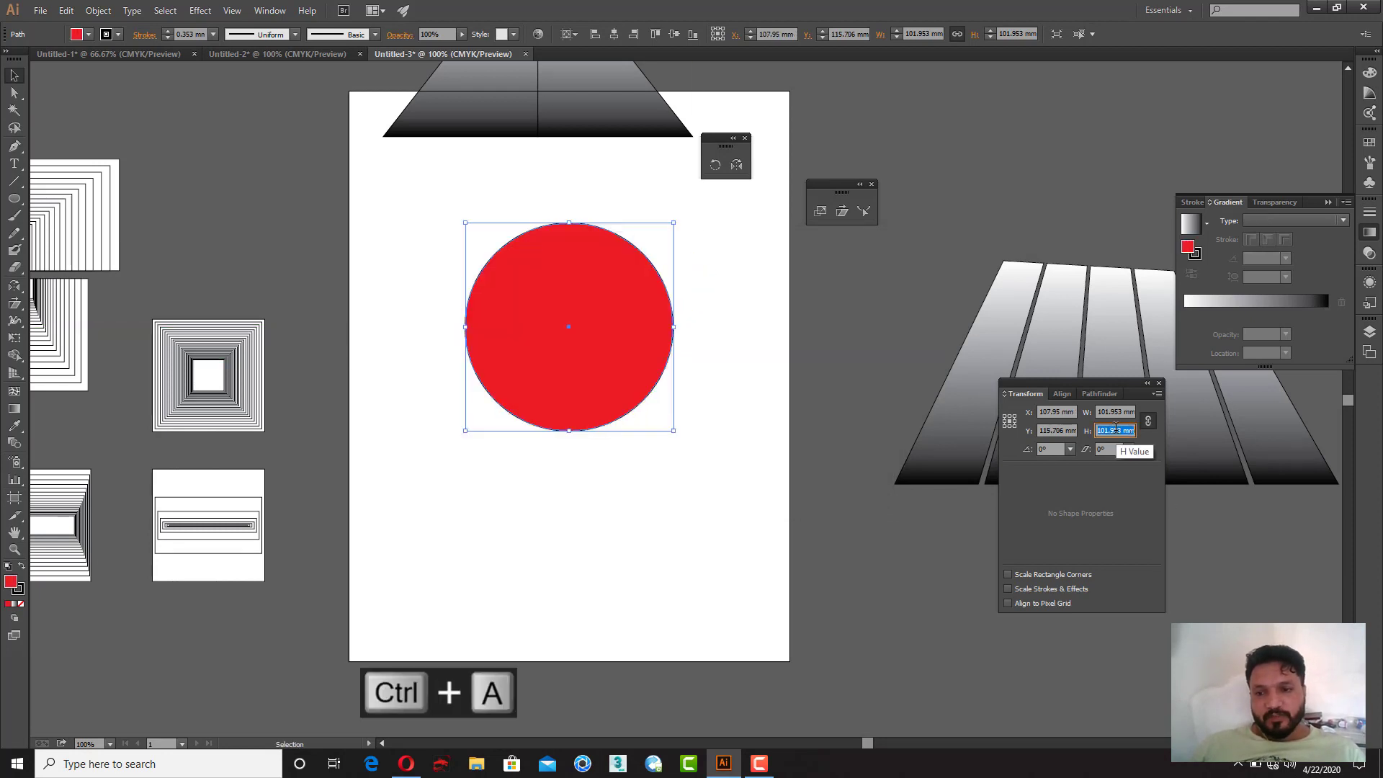
pyautogui.write('100')
pyautogui.press('Return')
pyautogui.click(713, 454)
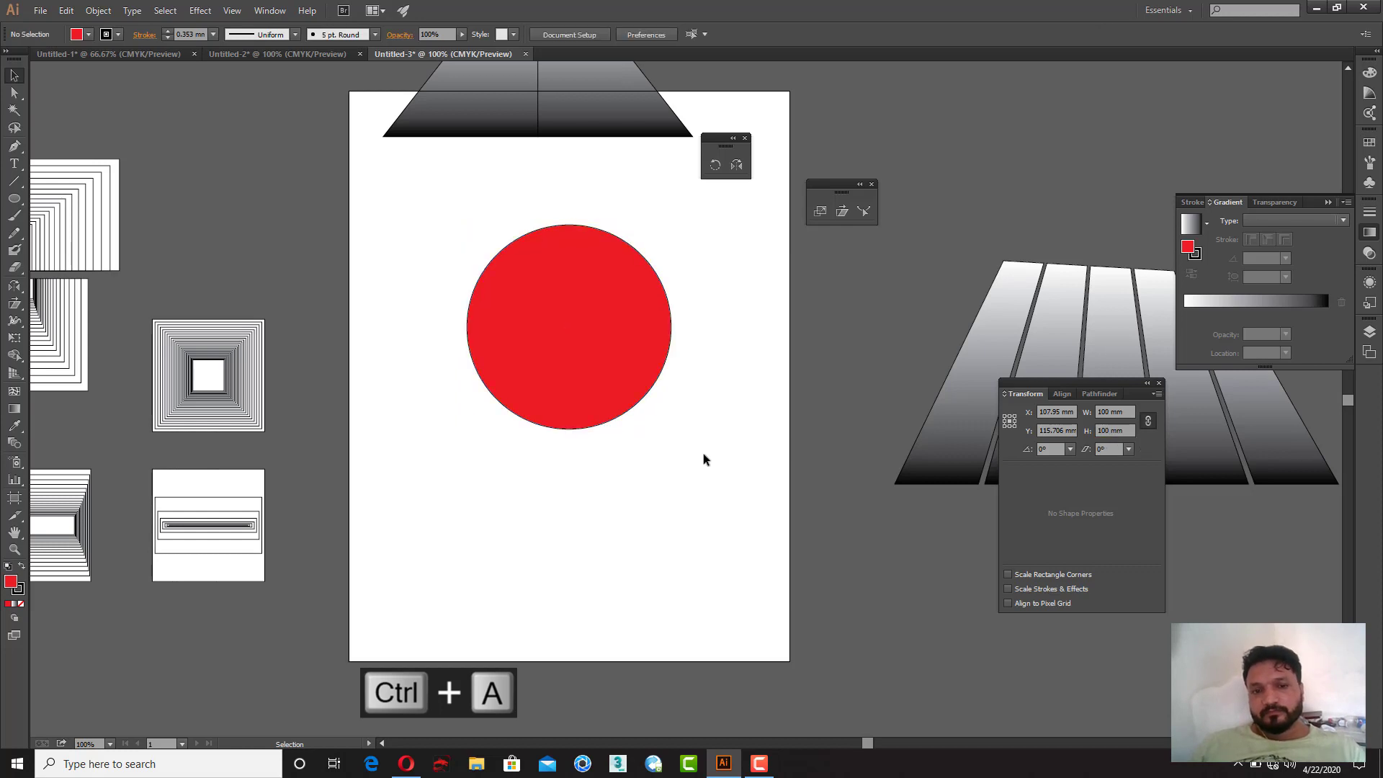
# Step: Duplicate the circle below the original and set the copy's size to 80 × 80 mm
pyautogui.moveTo(590, 371); pyautogui.dragTo(607, 549)
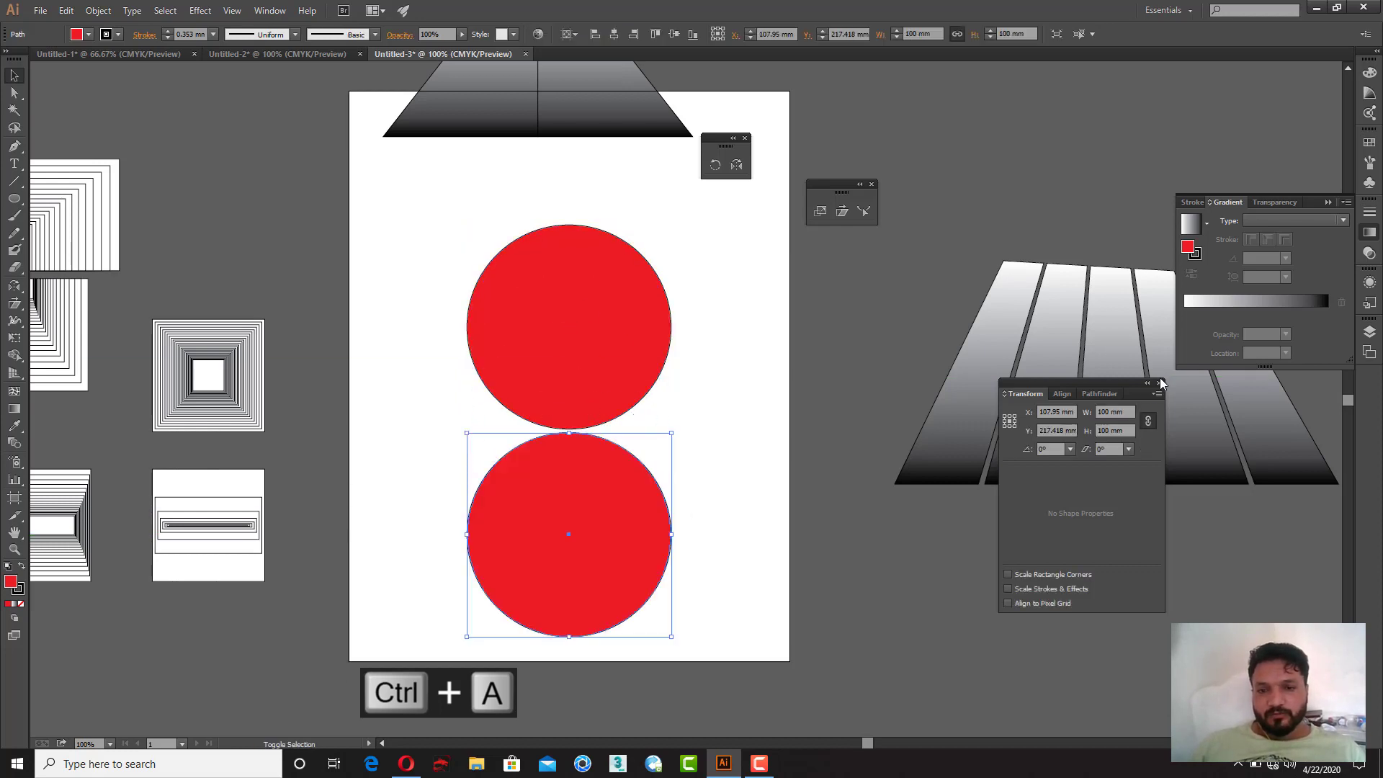
pyautogui.click(1128, 429)
pyautogui.write('80')
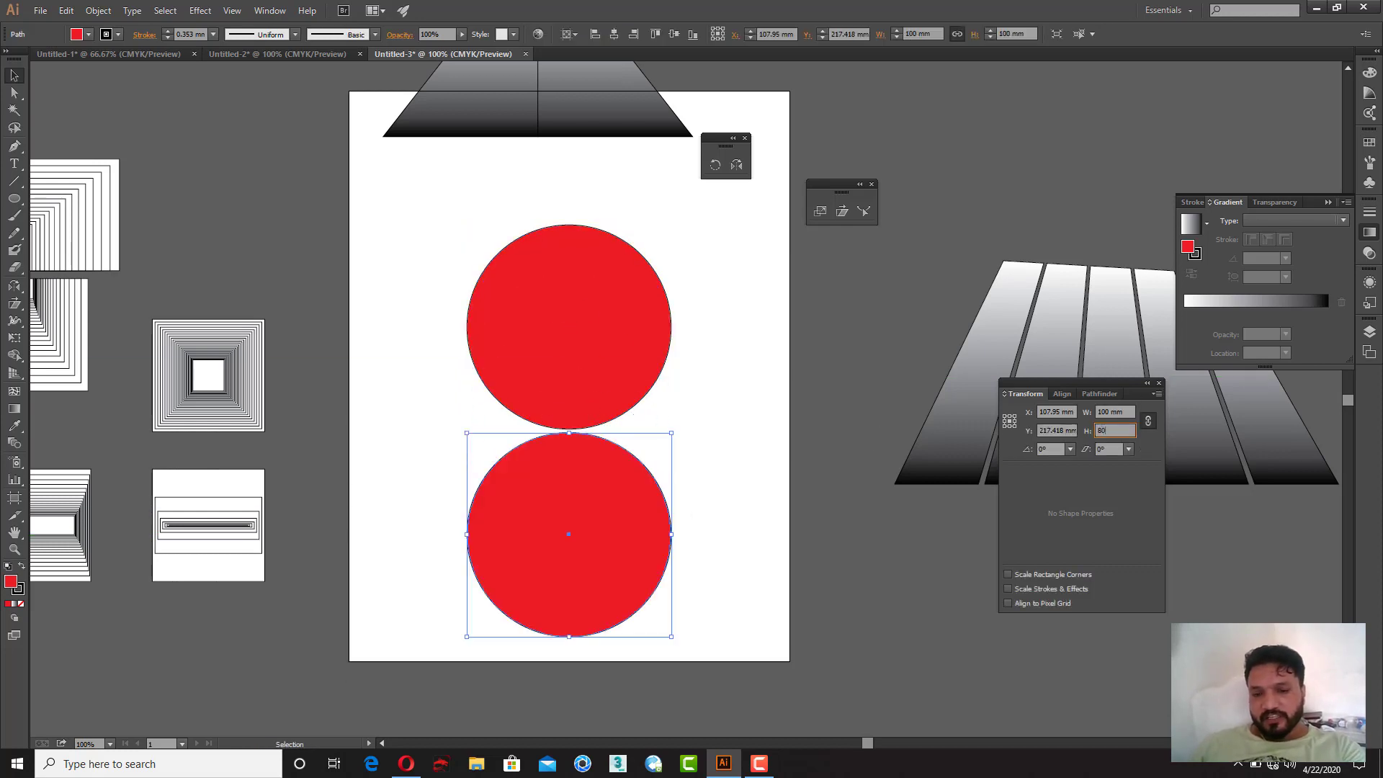
pyautogui.press('Return')
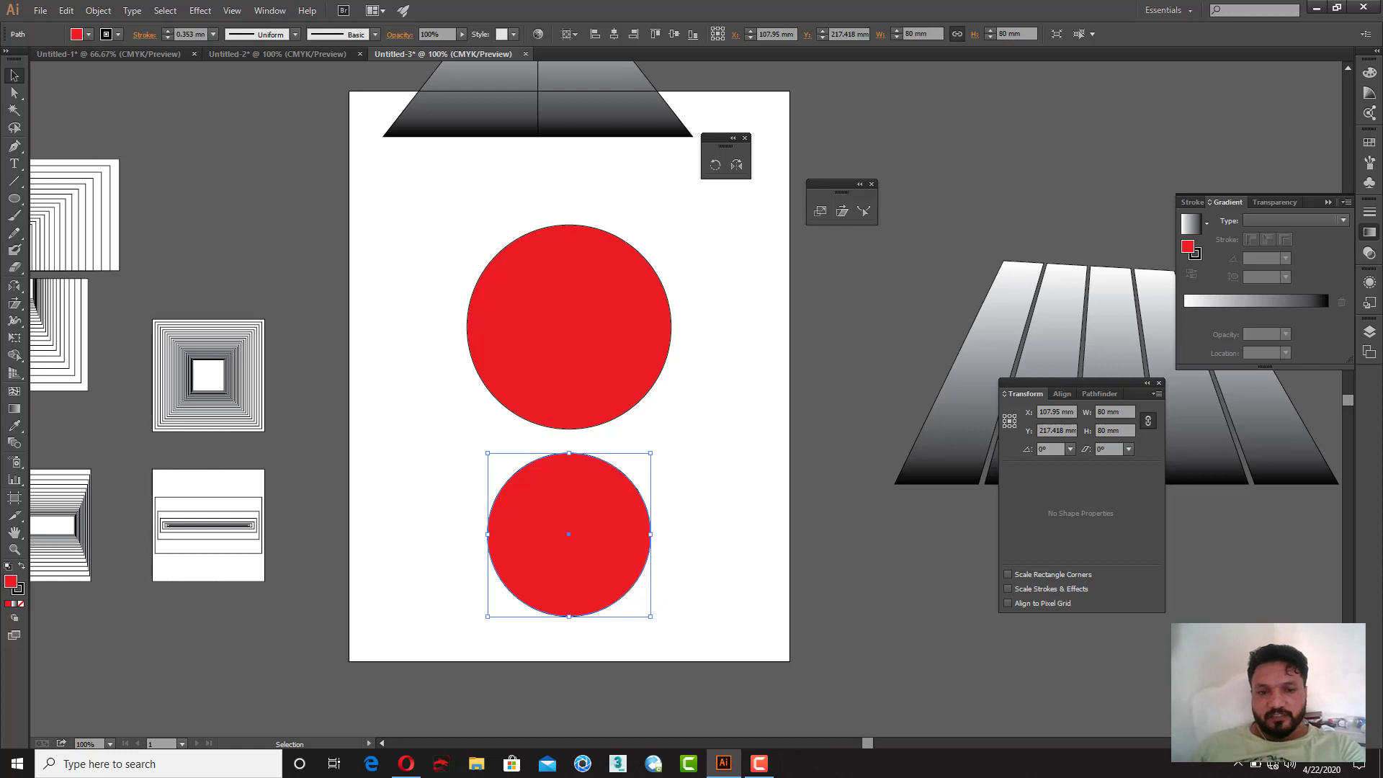
# Step: Remove the fill from the 80 mm circle so only its outline remains
pyautogui.click(14, 603)
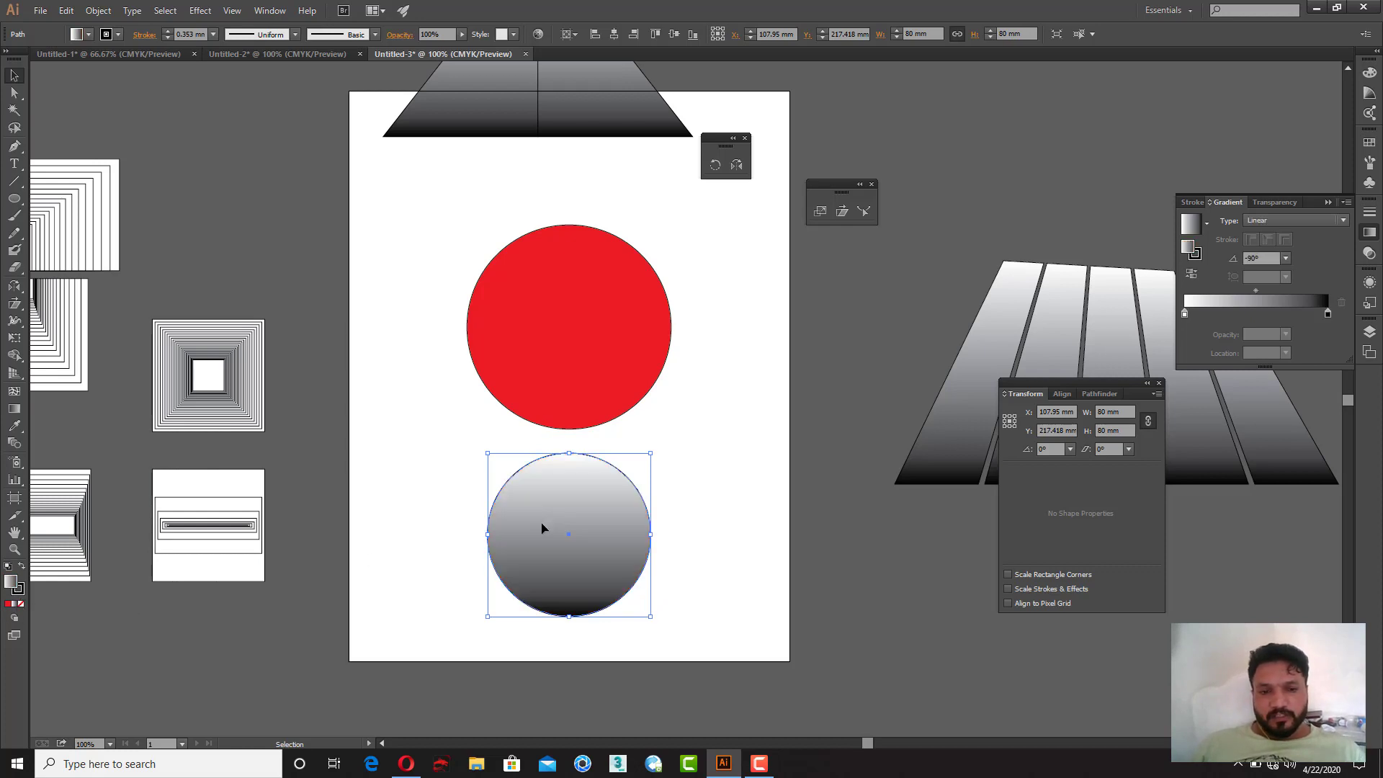
pyautogui.click(21, 604)
pyautogui.click(670, 503)
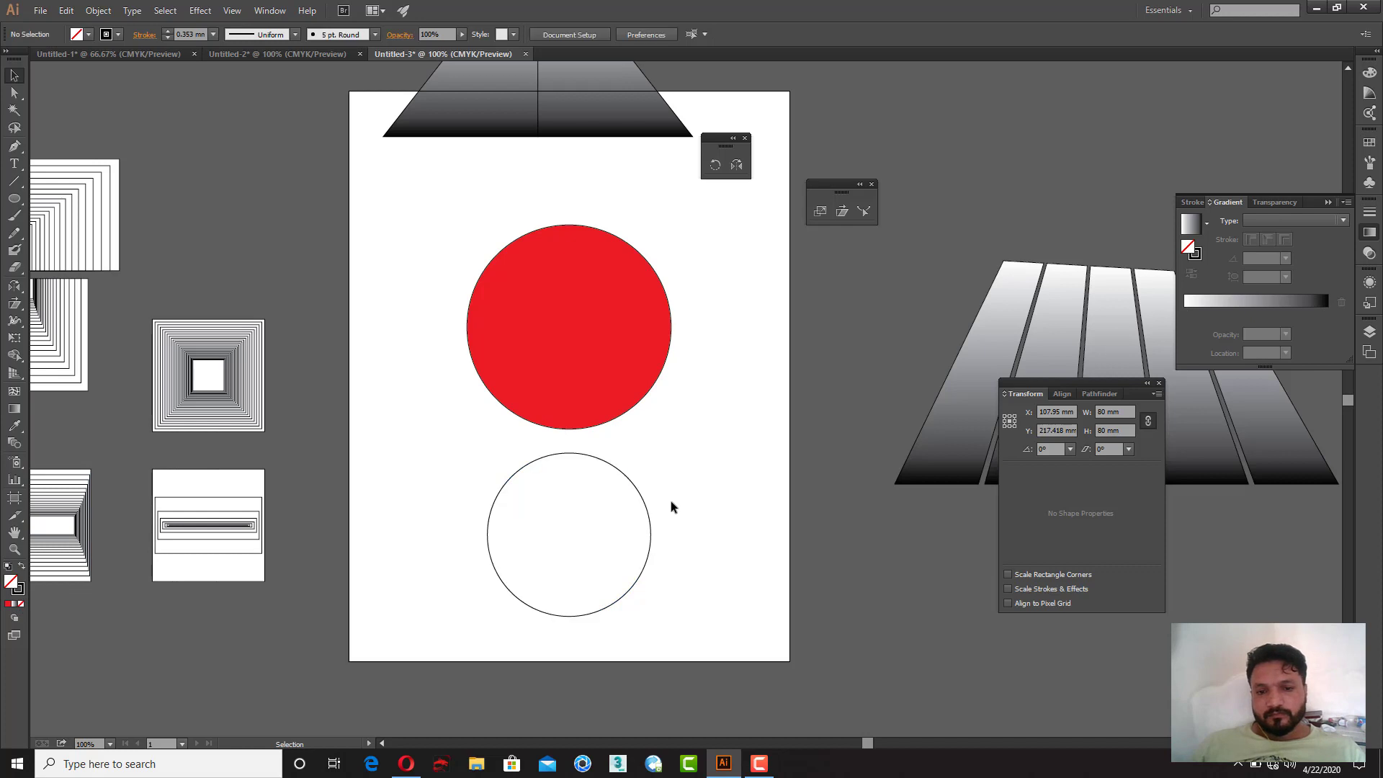
# Step: Delete the upper-right quarter segment of the outlined circle, leaving an open arc
pyautogui.press('a')
pyautogui.click(608, 463)
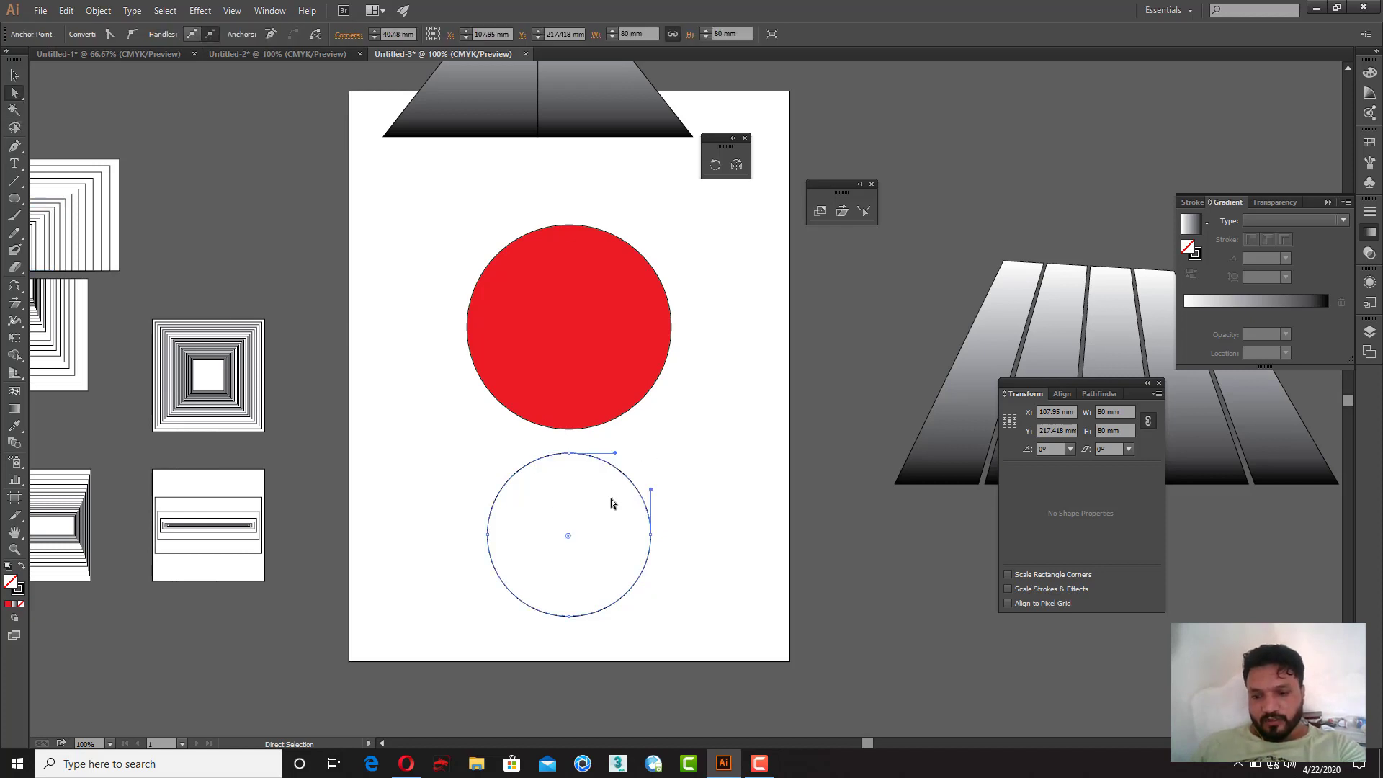
pyautogui.press('Delete')
# Step: Select the arc and the red circle and align their centres so the arc sits inside the circle
pyautogui.click(15, 75)
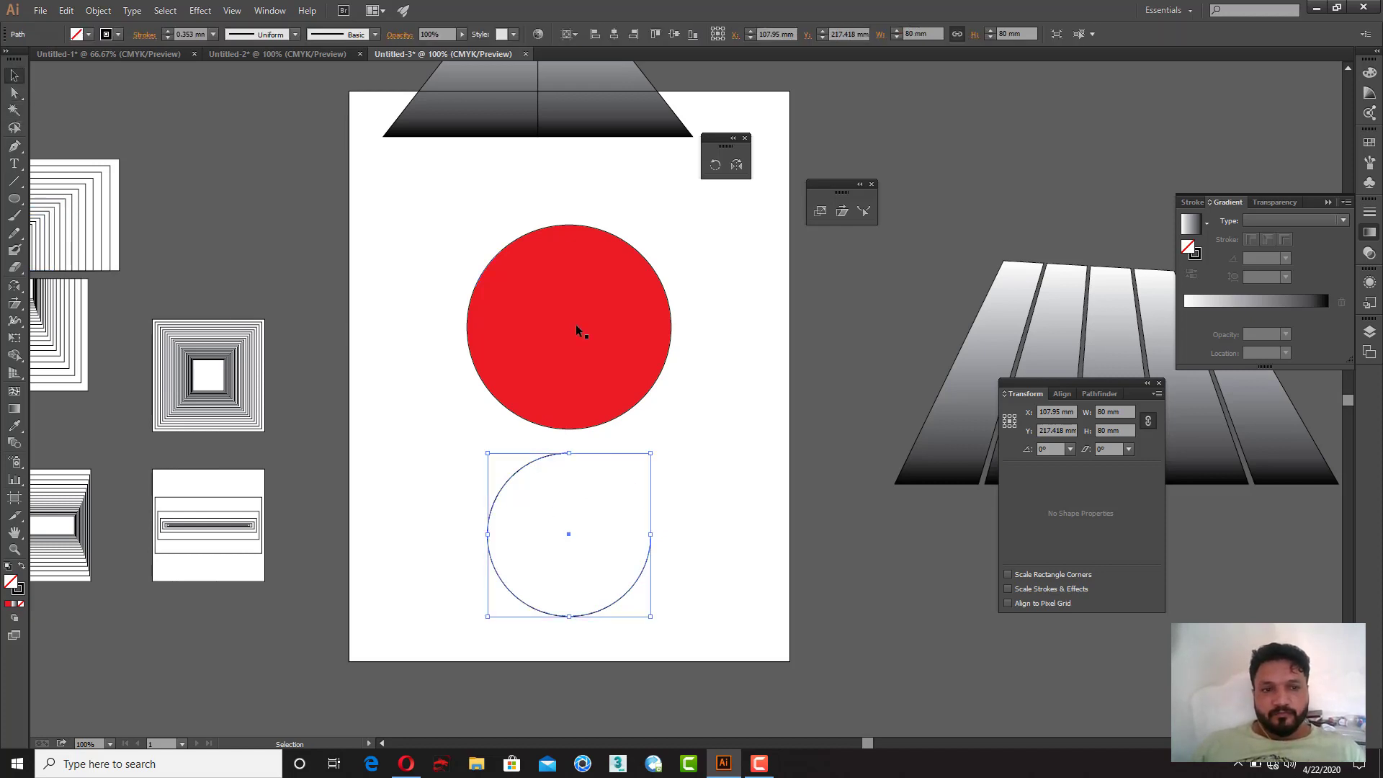
pyautogui.keyDown('shift'); pyautogui.click(601, 388); pyautogui.keyUp('shift')
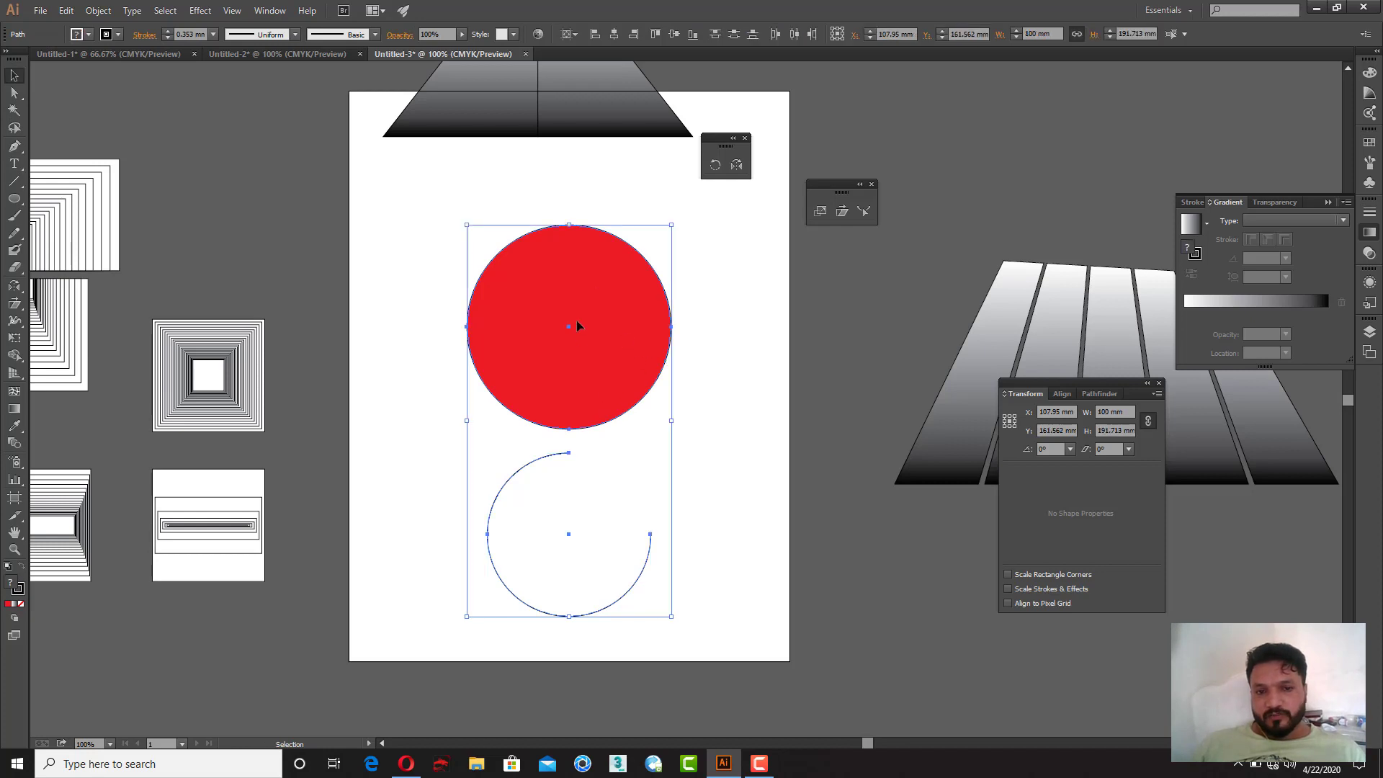
pyautogui.click(607, 388)
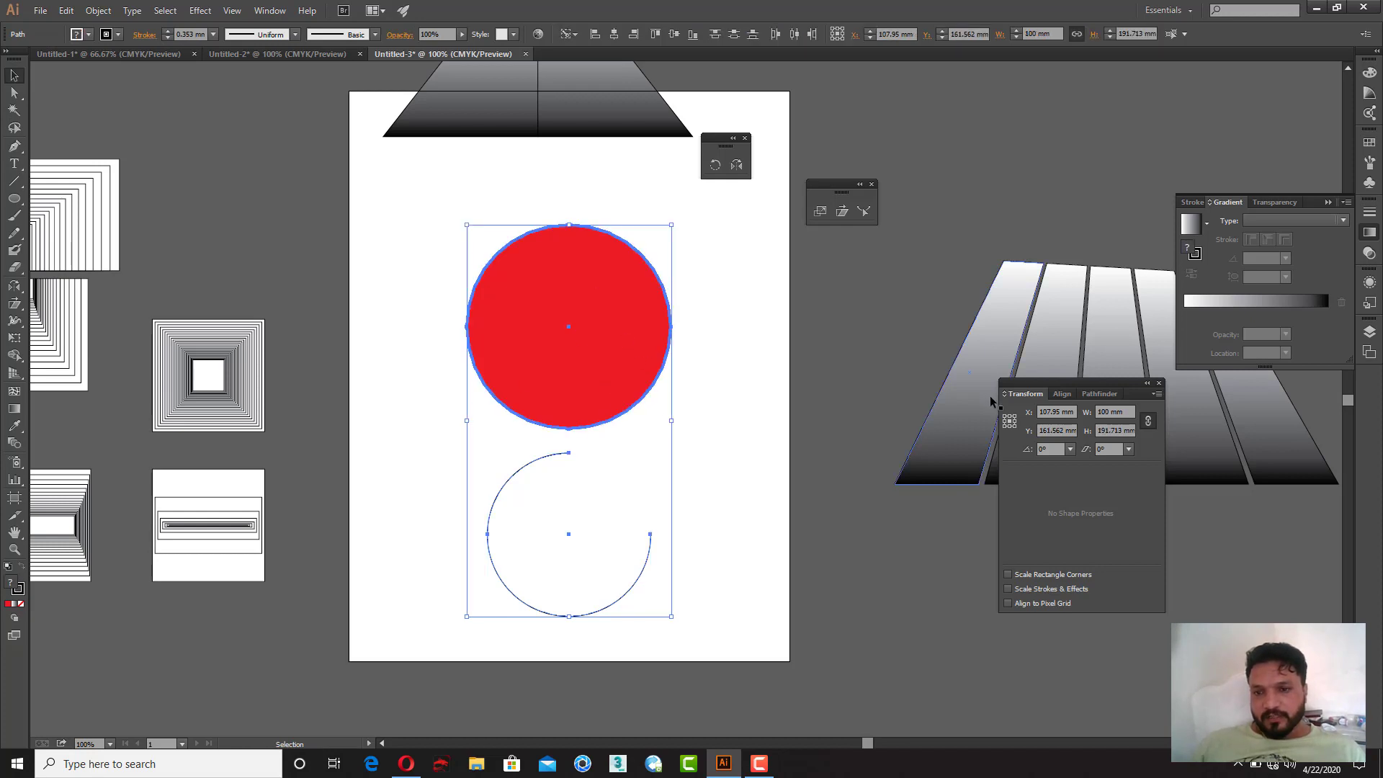
pyautogui.click(1062, 393)
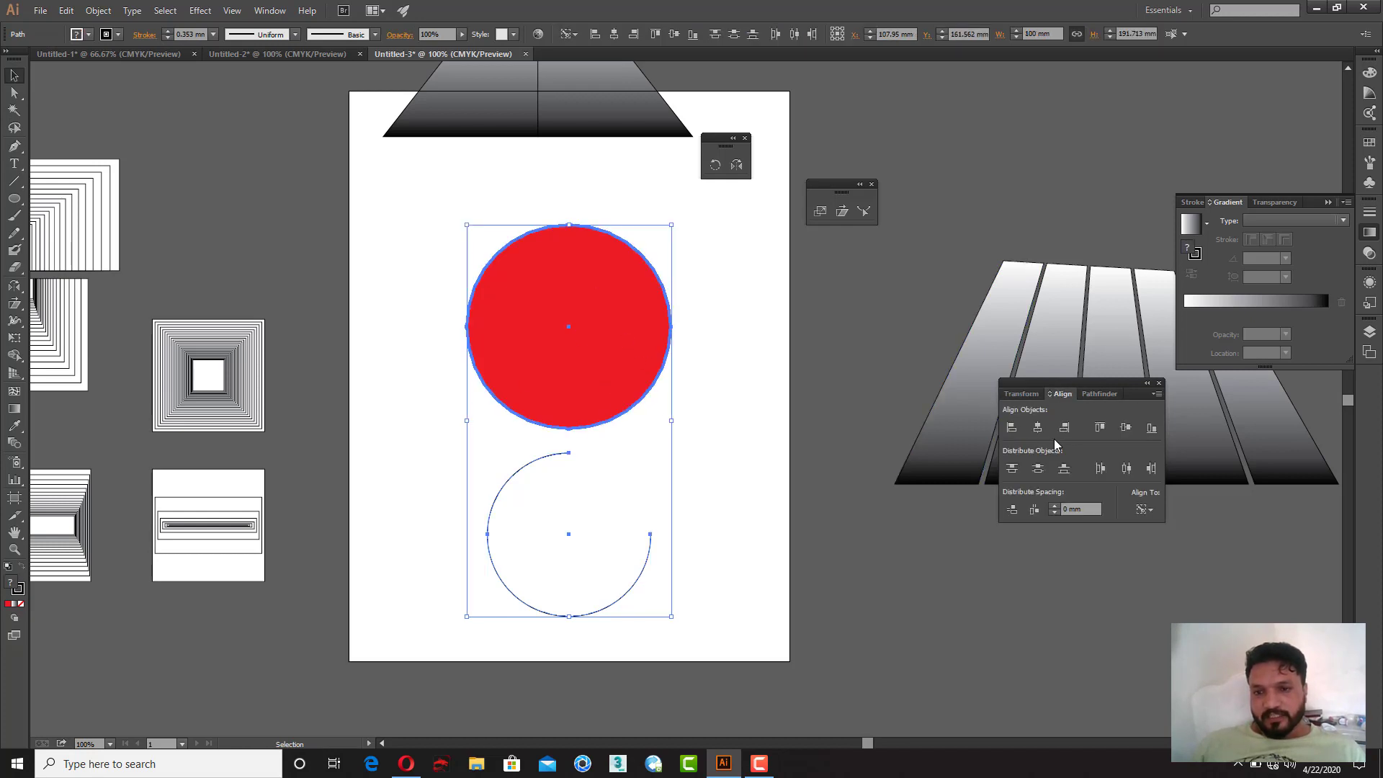
pyautogui.click(1126, 427)
pyautogui.click(685, 454)
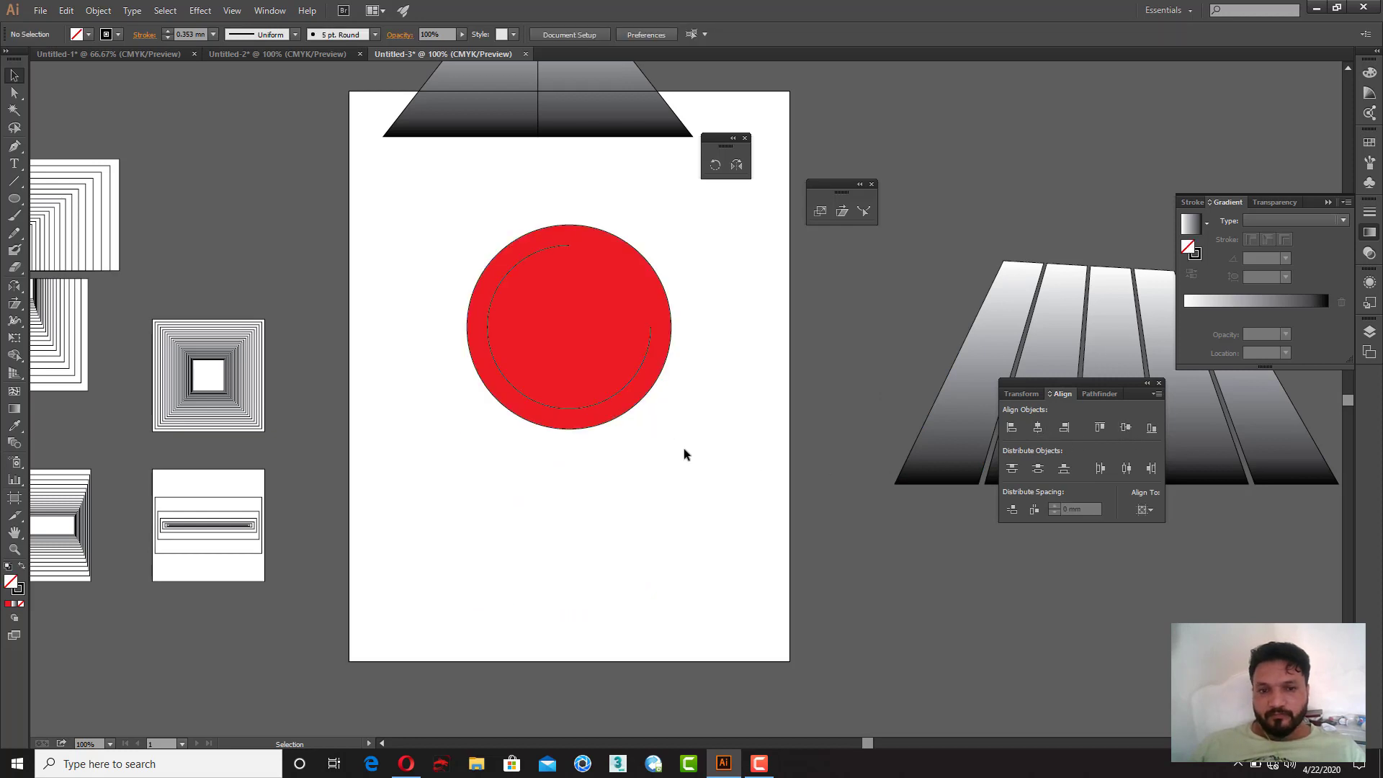
# Step: Give the arc a 1 mm white stroke
pyautogui.click(512, 273)
pyautogui.click(185, 35)
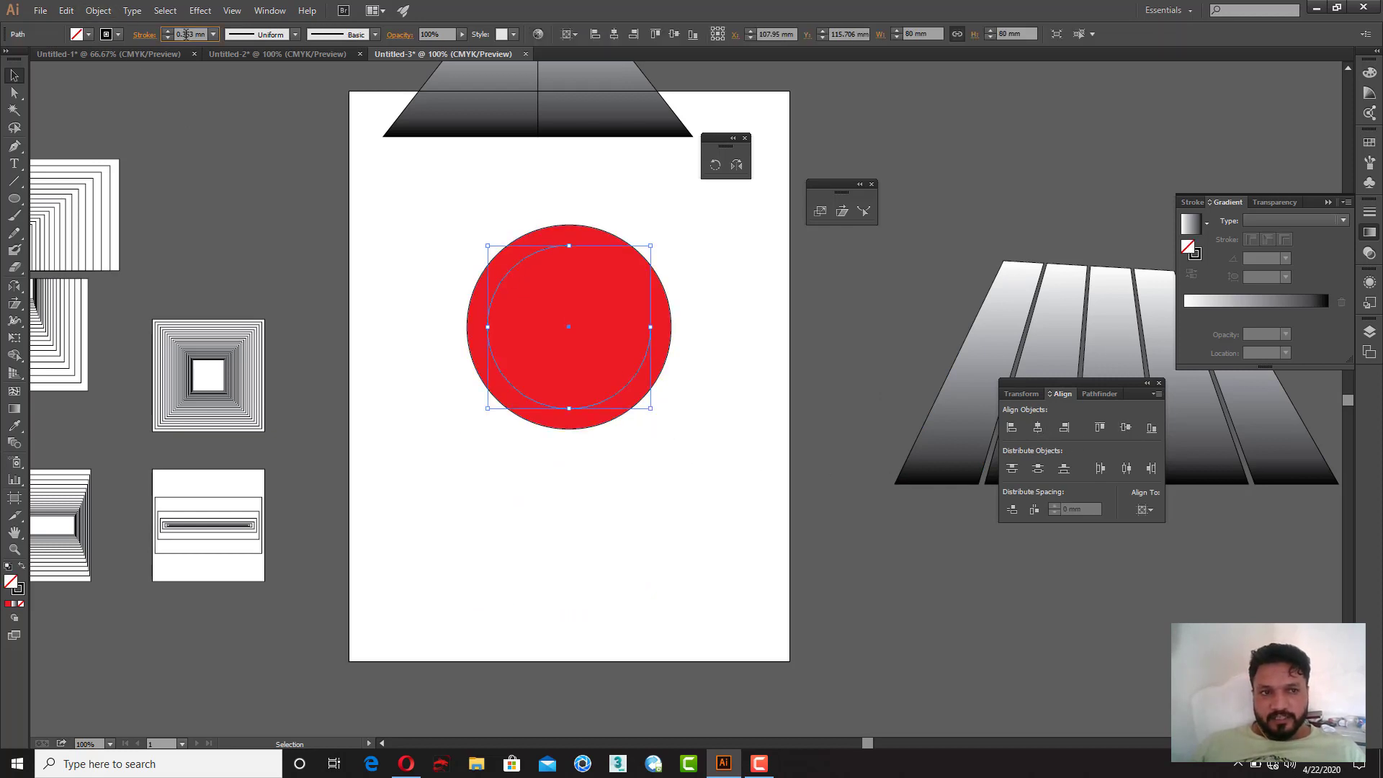
pyautogui.hotkey('ctrl', 'a')
pyautogui.write('1')
pyautogui.press('Return')
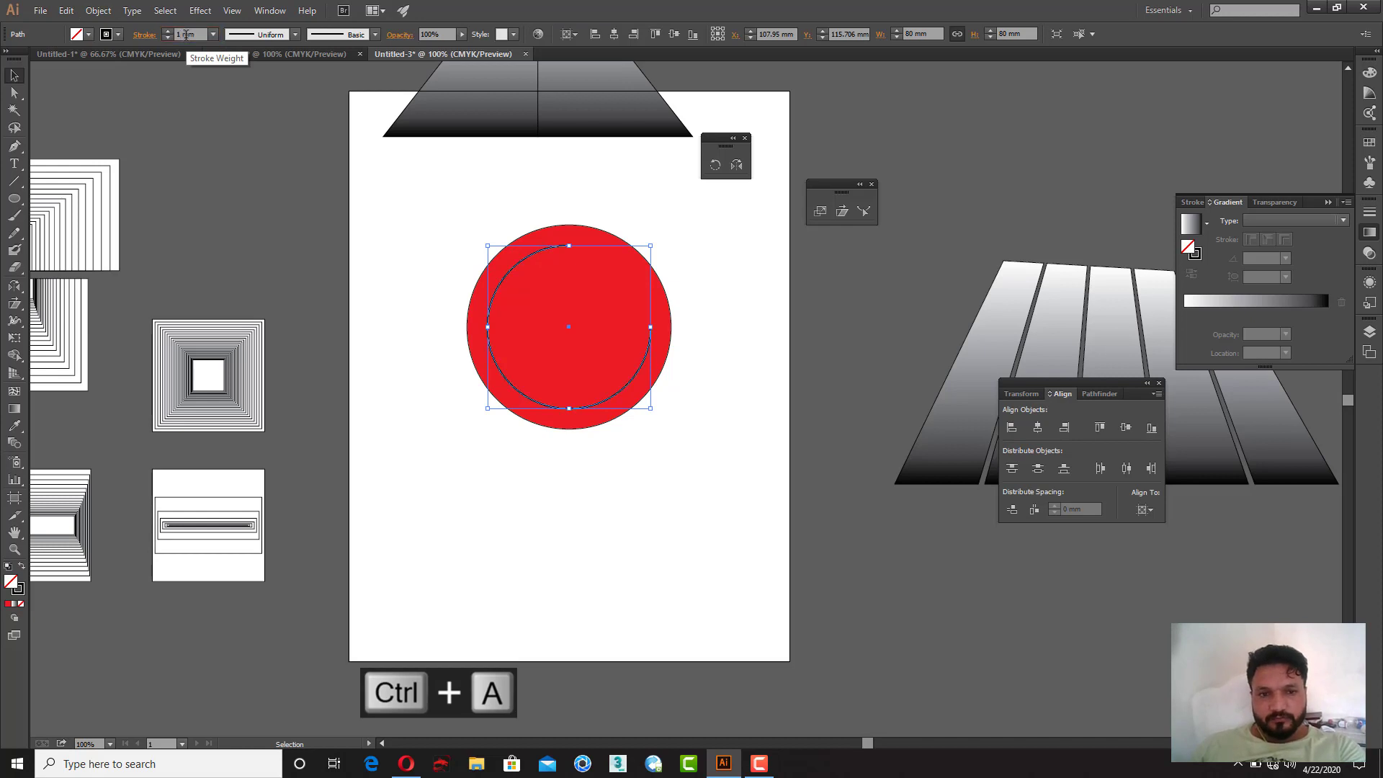
pyautogui.doubleClick(22, 592)
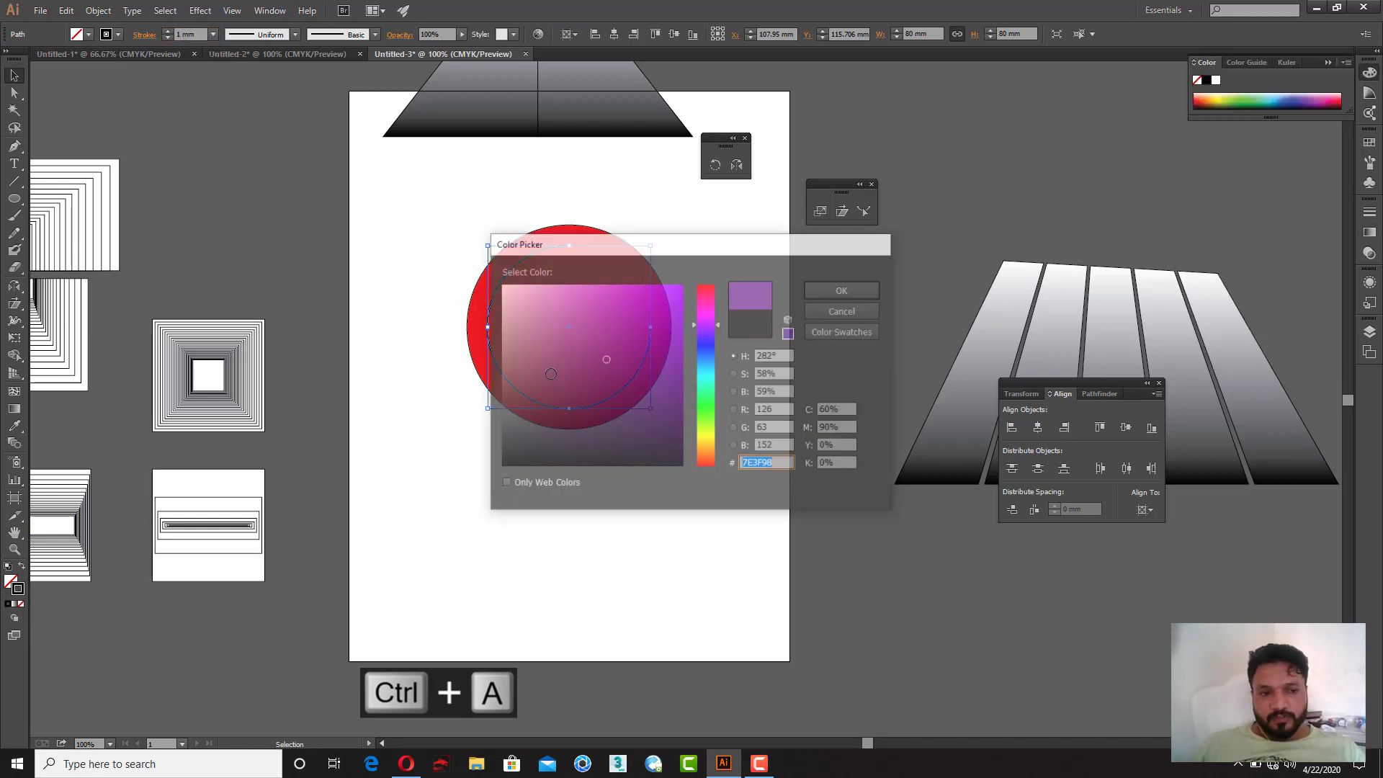
pyautogui.click(850, 288)
pyautogui.click(746, 337)
# Step: Extend the arc from its lower-right end with a horizontal pen segment about 24 mm inward
pyautogui.press('z')
pyautogui.moveTo(441, 210); pyautogui.dragTo(549, 442)
pyautogui.press('p')
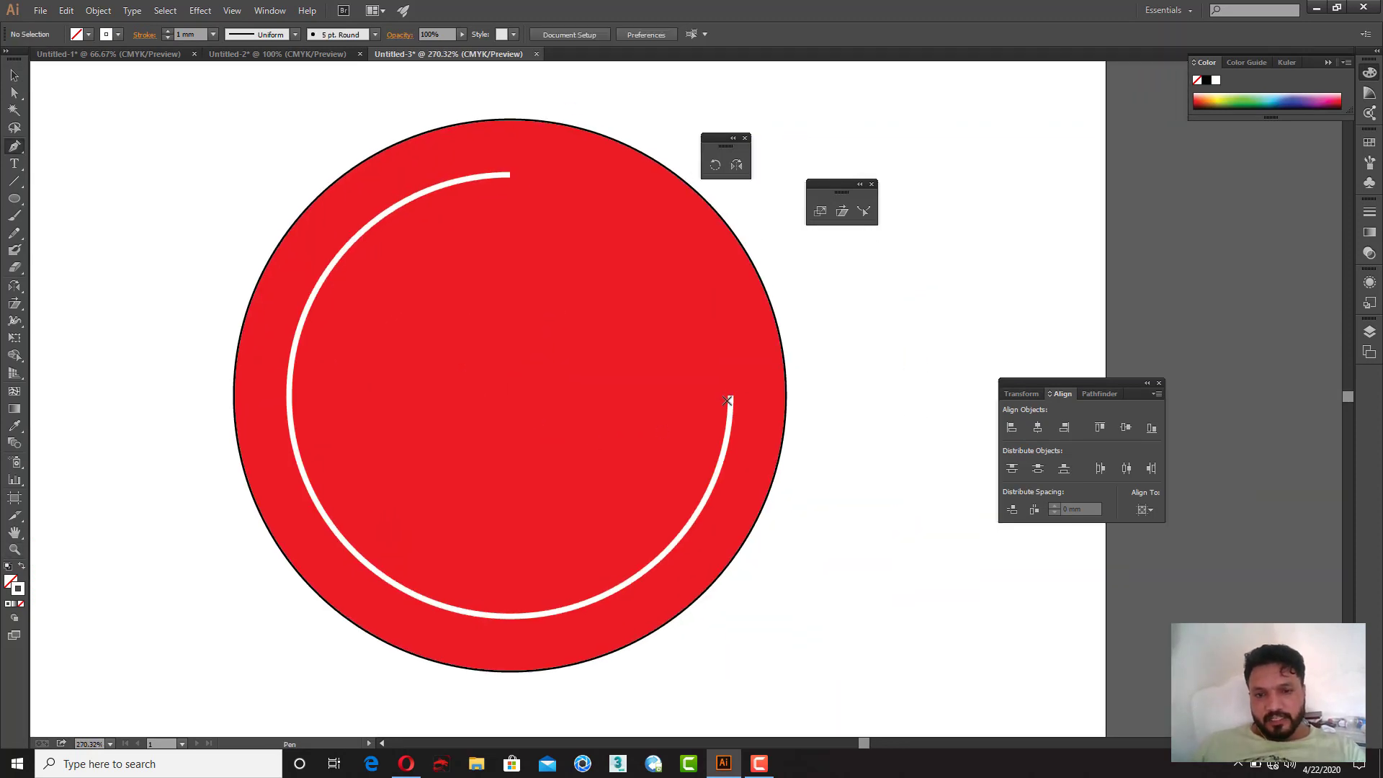
pyautogui.moveTo(730, 396); pyautogui.dragTo(604, 388)
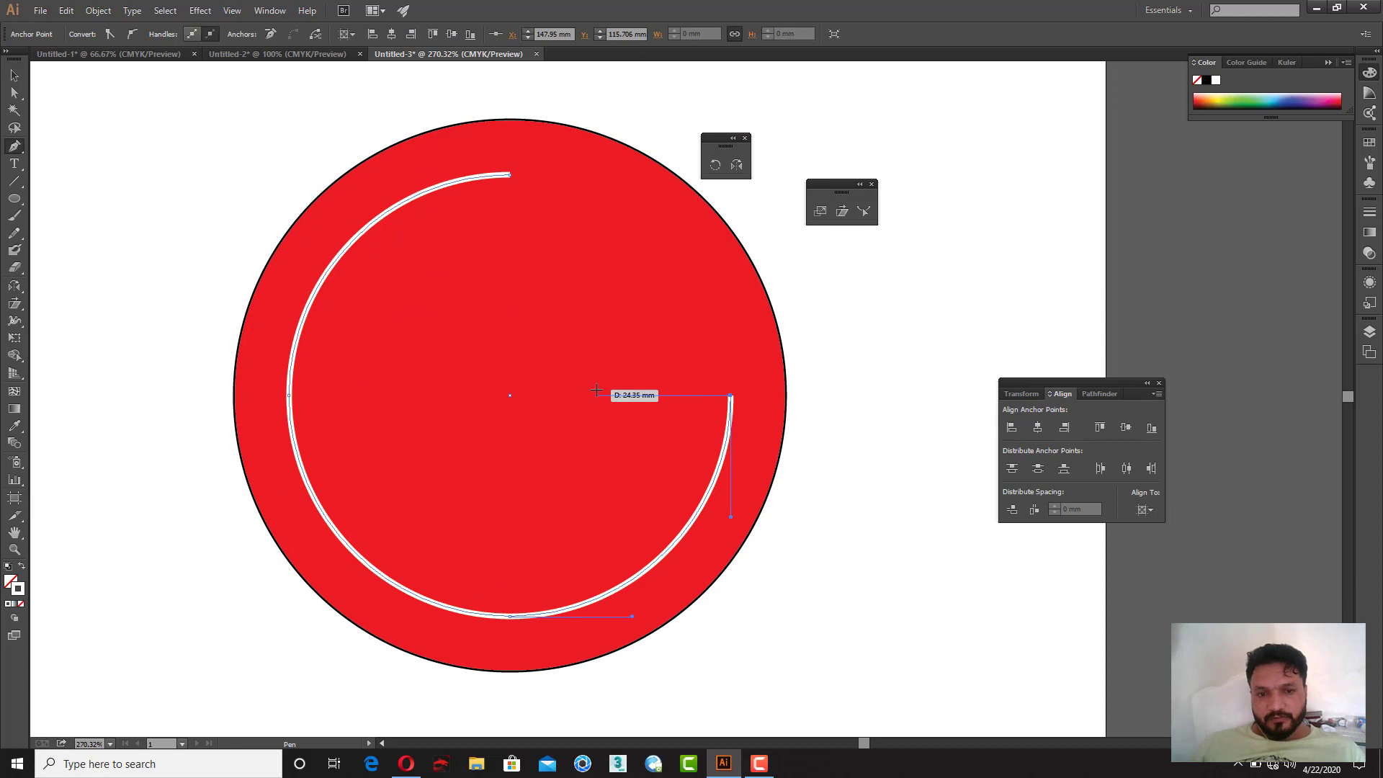
pyautogui.click(596, 396)
pyautogui.press('v')
pyautogui.click(933, 373)
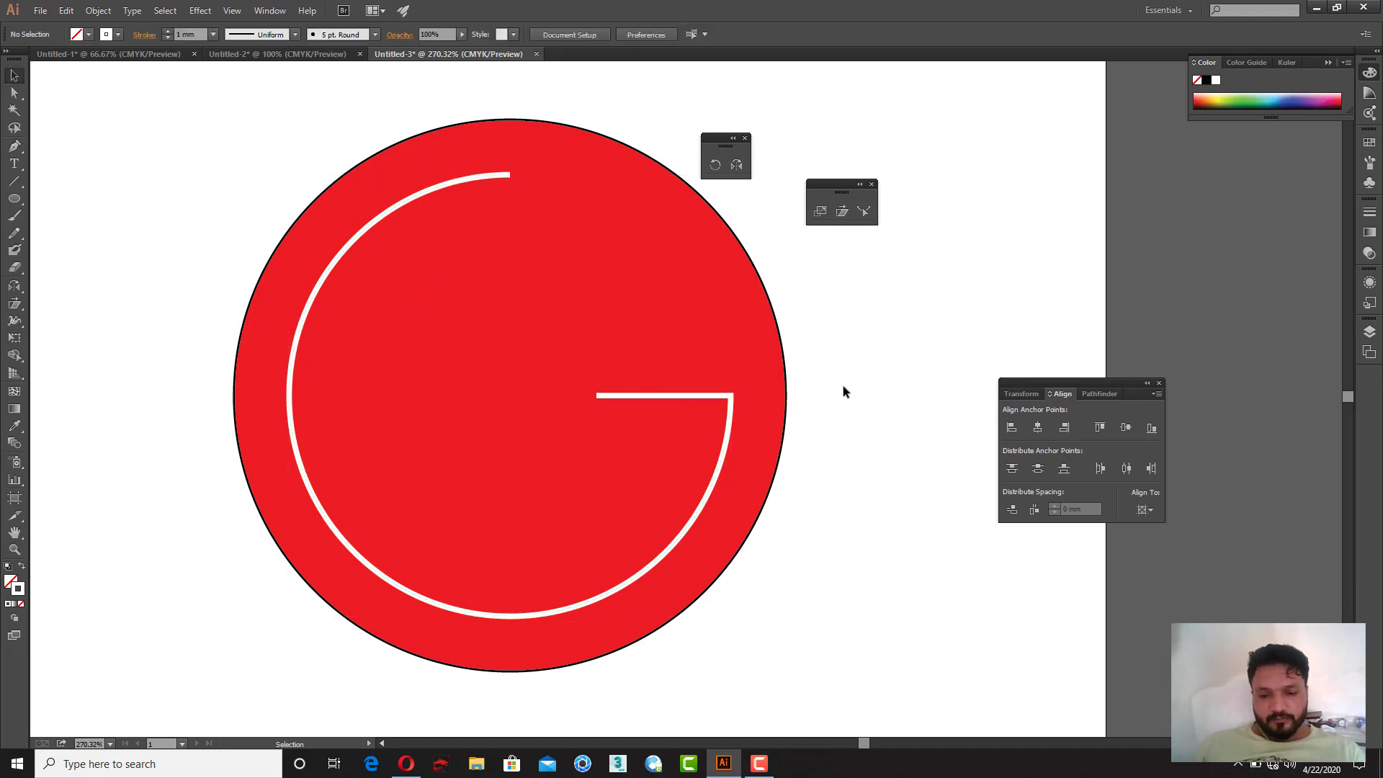
# Step: Draw an L-shaped pen path from the arc's upper end down about 44 mm and then right
pyautogui.press('p')
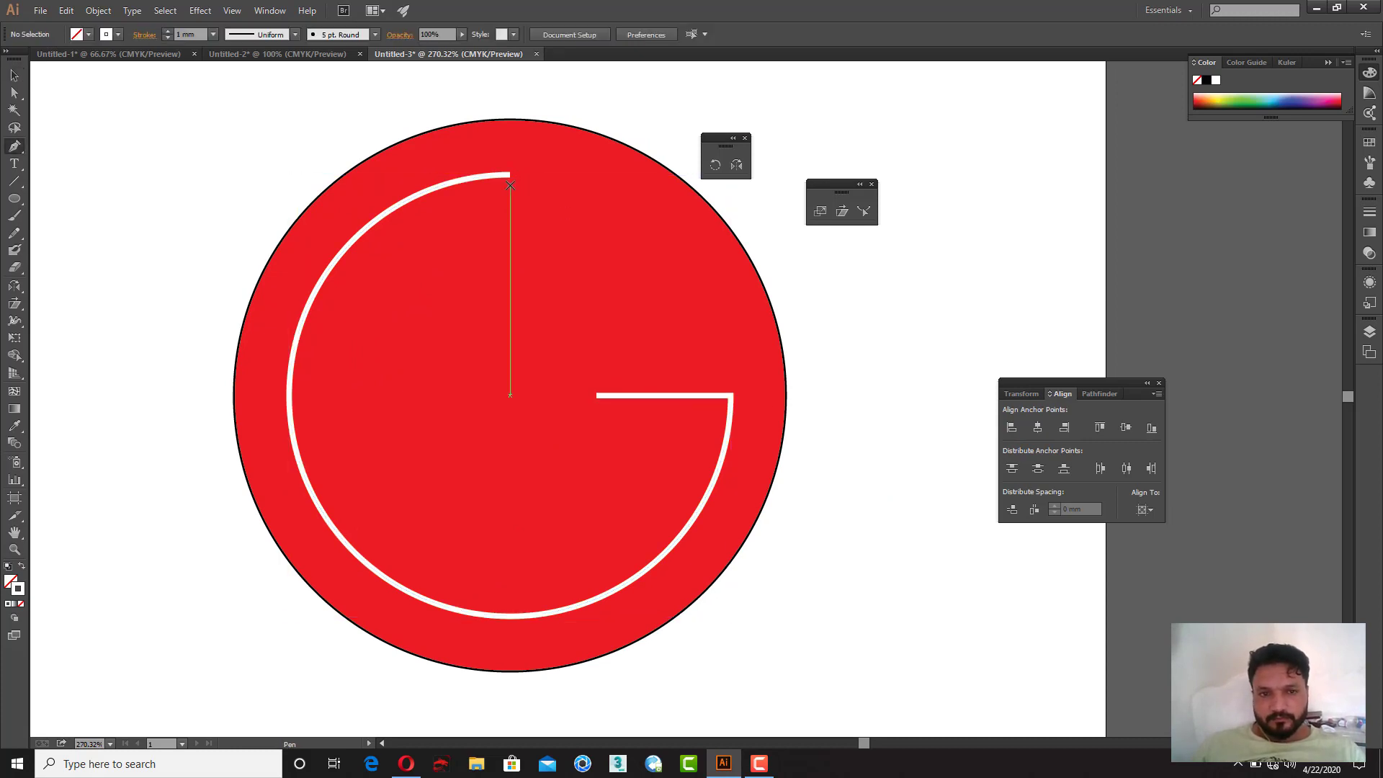
pyautogui.moveTo(510, 185); pyautogui.dragTo(521, 423)
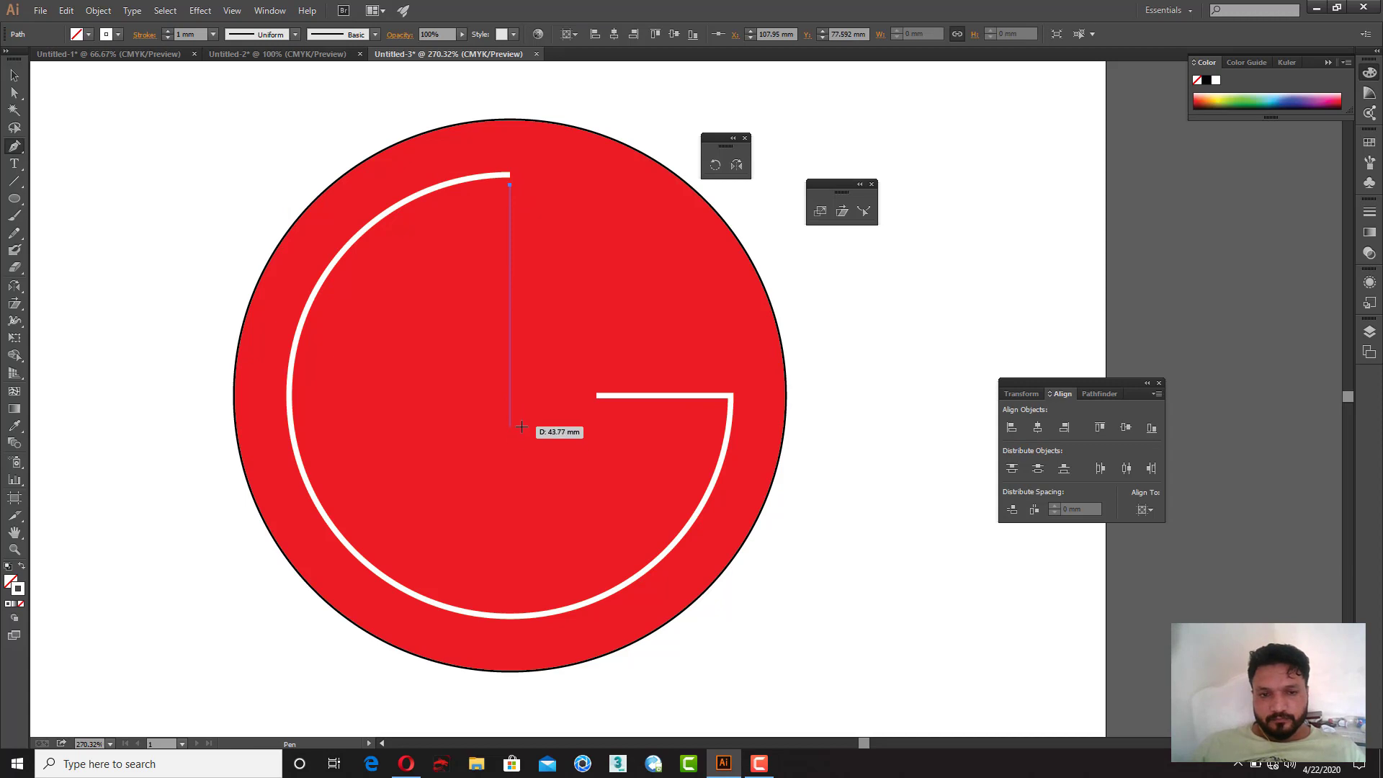
pyautogui.keyDown('shift'); pyautogui.click(521, 426); pyautogui.keyUp('shift')
pyautogui.keyDown('shift'); pyautogui.click(640, 423); pyautogui.keyUp('shift')
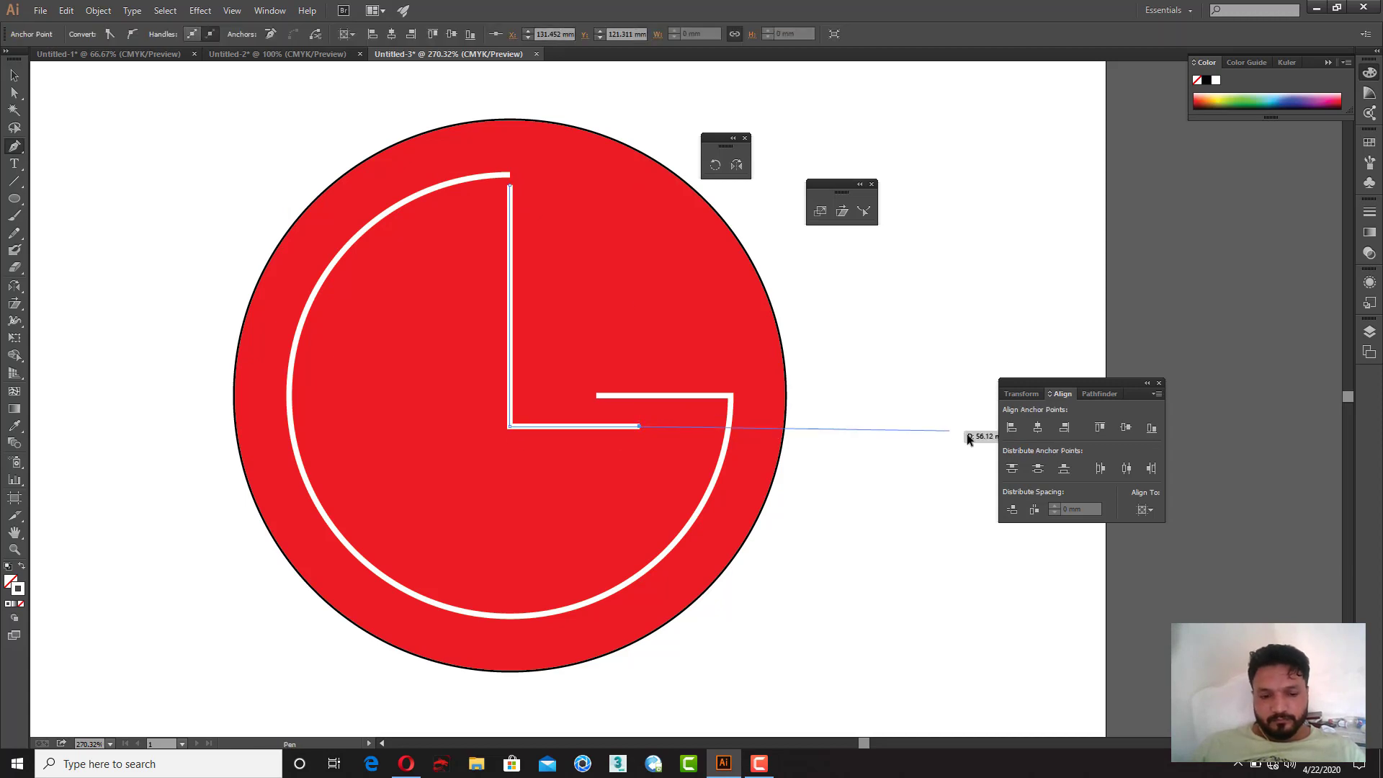
pyautogui.press('v')
pyautogui.click(892, 387)
# Step: Draw a small circle about 7.6 mm wide left of the L and make it solid white without stroke
pyautogui.press('l')
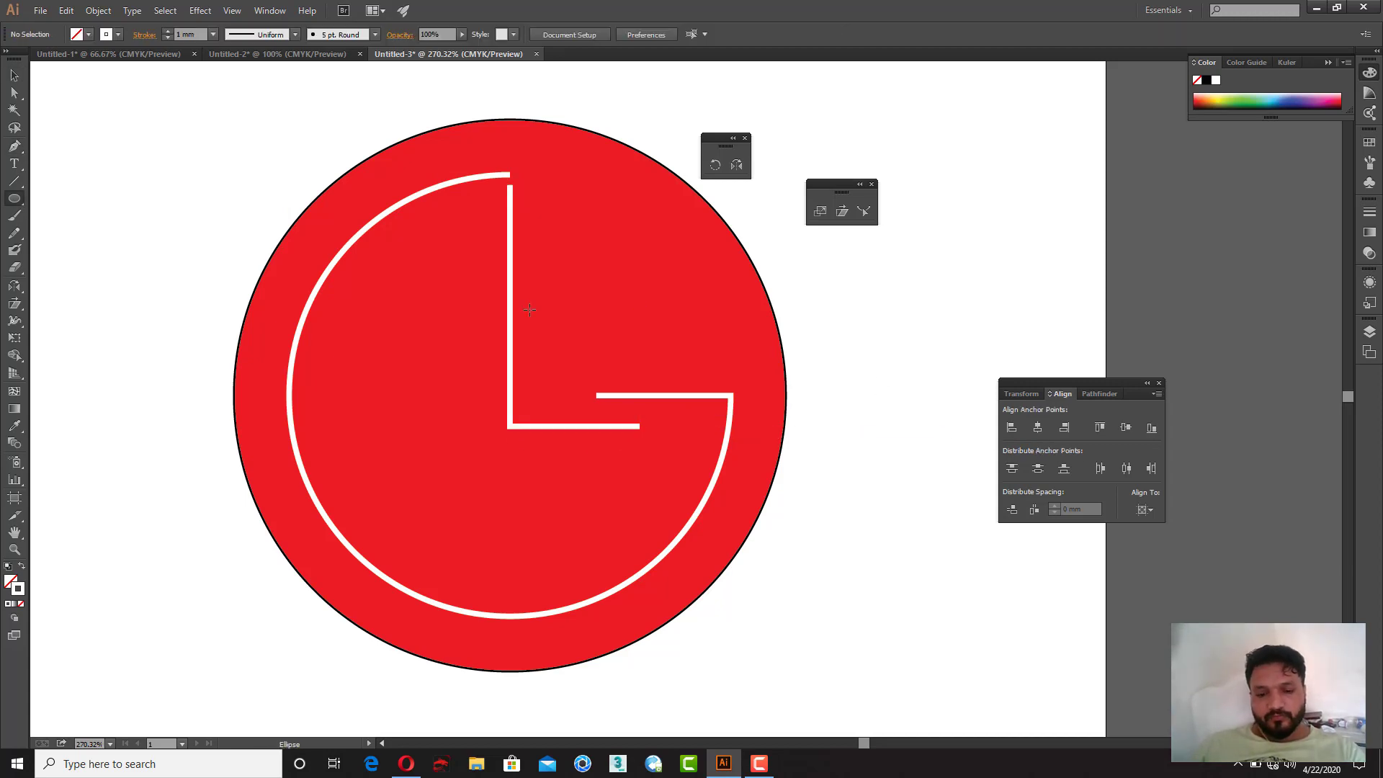
pyautogui.moveTo(451, 251); pyautogui.dragTo(466, 272)
pyautogui.click(14, 75)
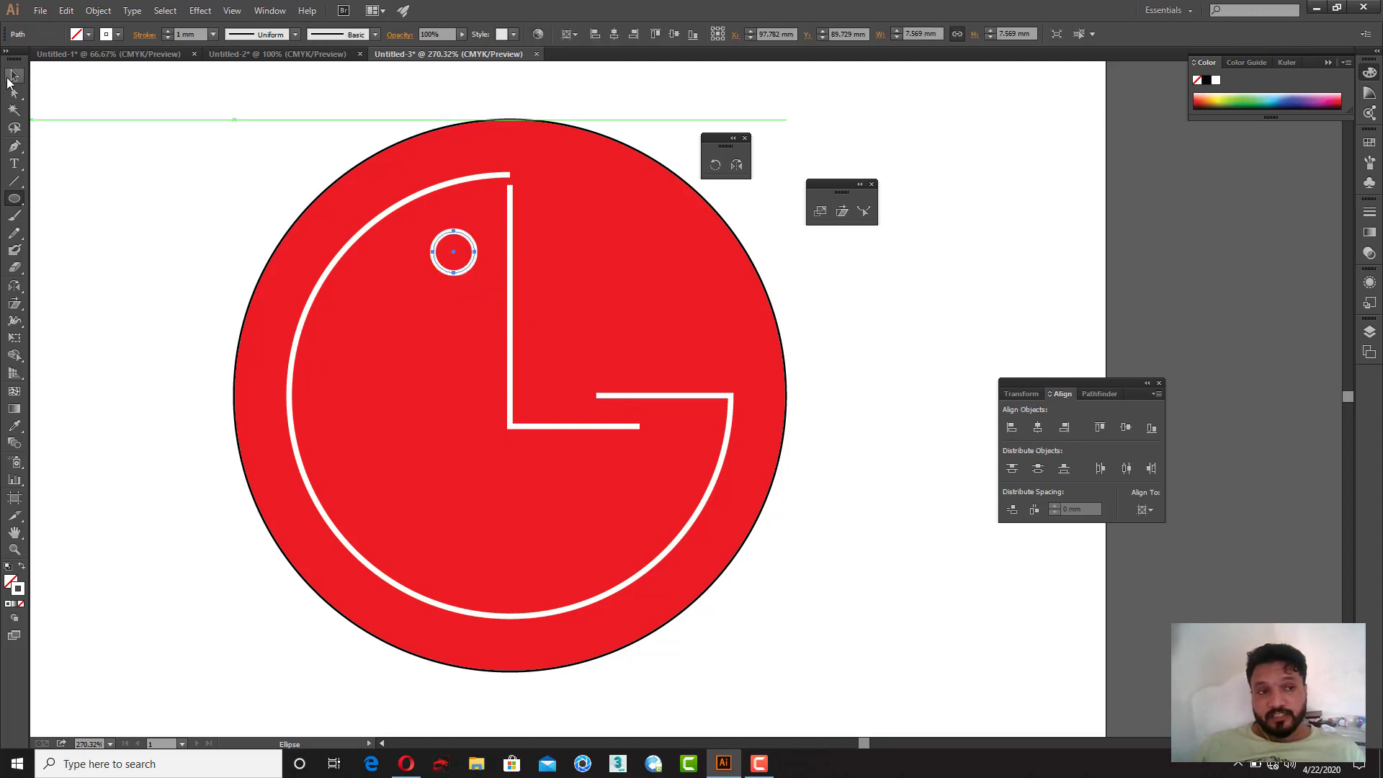
pyautogui.click(22, 566)
pyautogui.click(156, 321)
pyautogui.press('z')
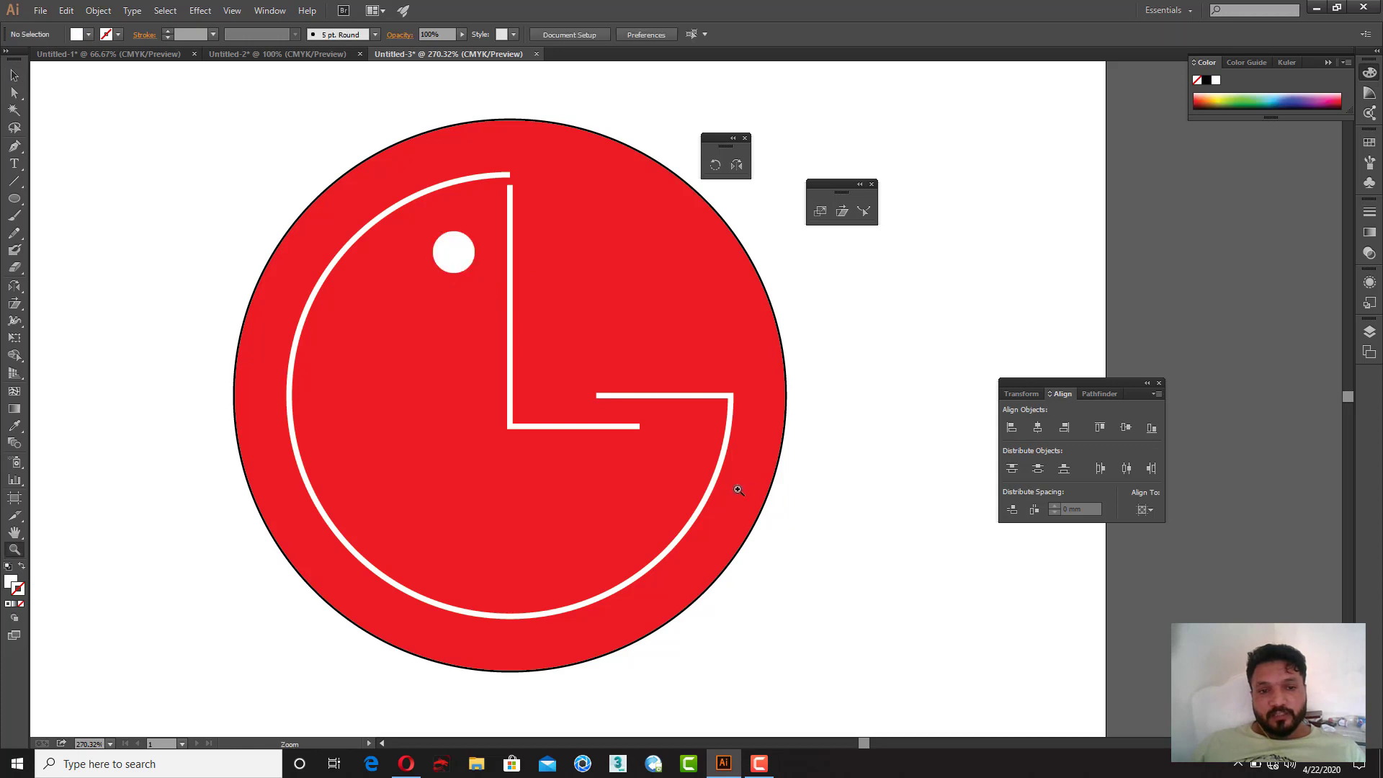
pyautogui.keyDown('alt'); pyautogui.click(760, 491); pyautogui.keyUp('alt')
pyautogui.keyDown('alt'); pyautogui.click(759, 490); pyautogui.keyUp('alt')
pyautogui.moveTo(578, 328); pyautogui.dragTo(610, 395)
pyautogui.press('v')
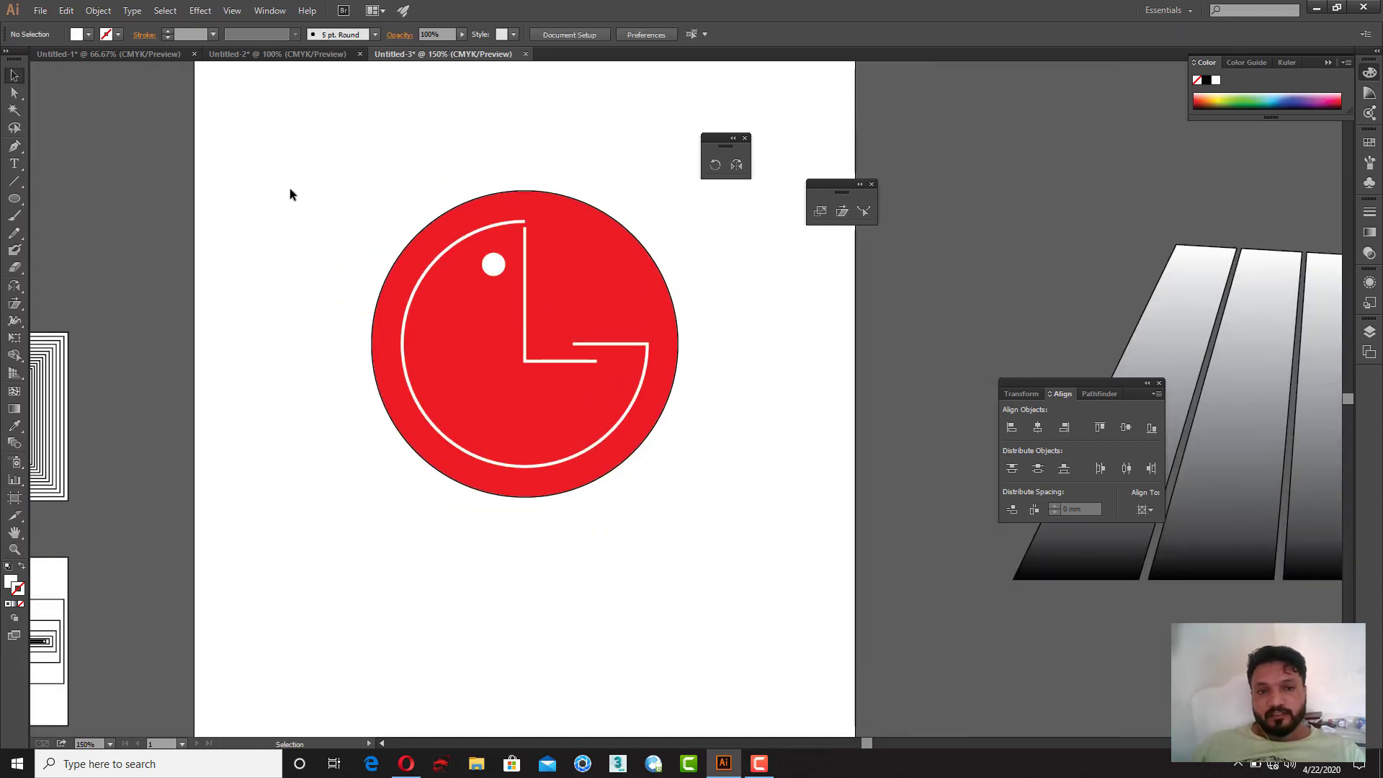
pyautogui.moveTo(291, 187); pyautogui.dragTo(742, 535)
pyautogui.click(740, 538)
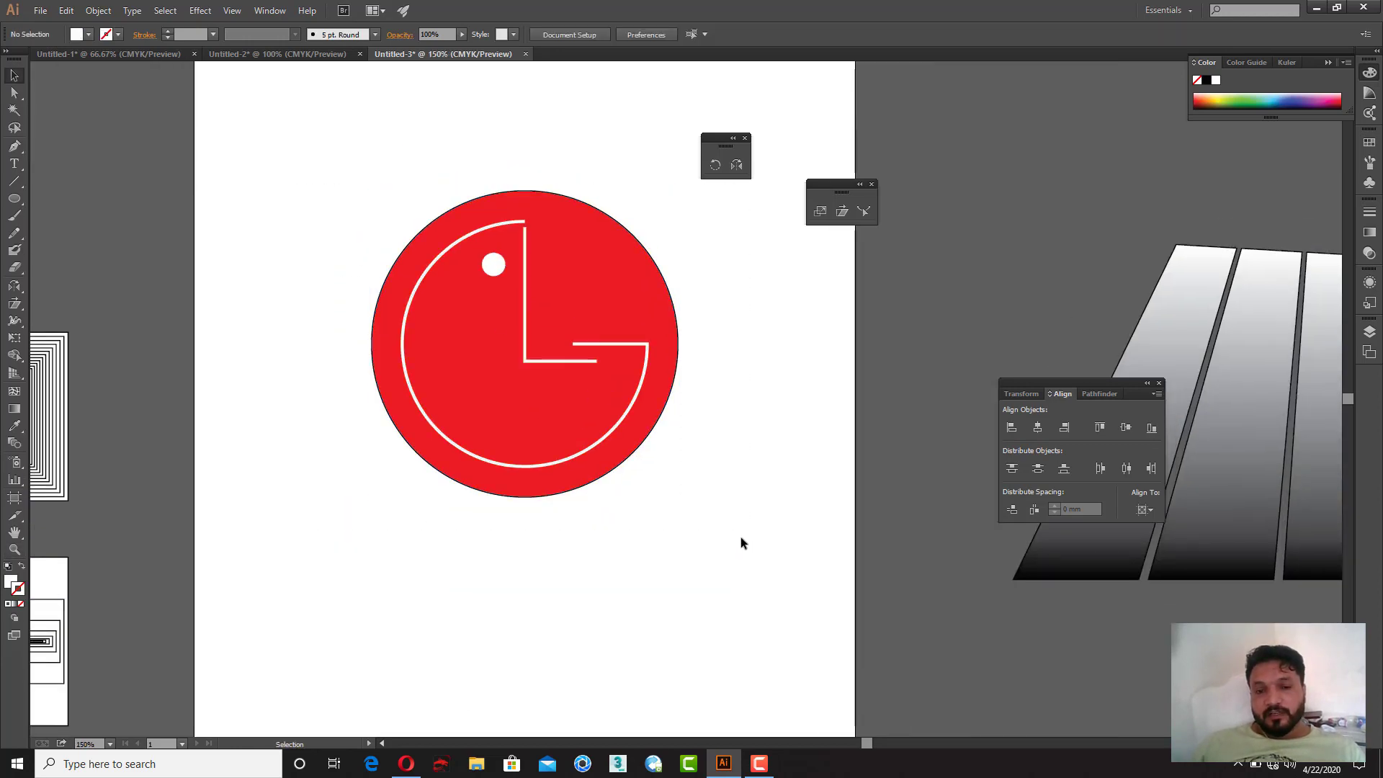
# Step: Delete the arc, L path and dot from the red circle, then paste a copy of the circle in place
pyautogui.moveTo(377, 193); pyautogui.dragTo(636, 450)
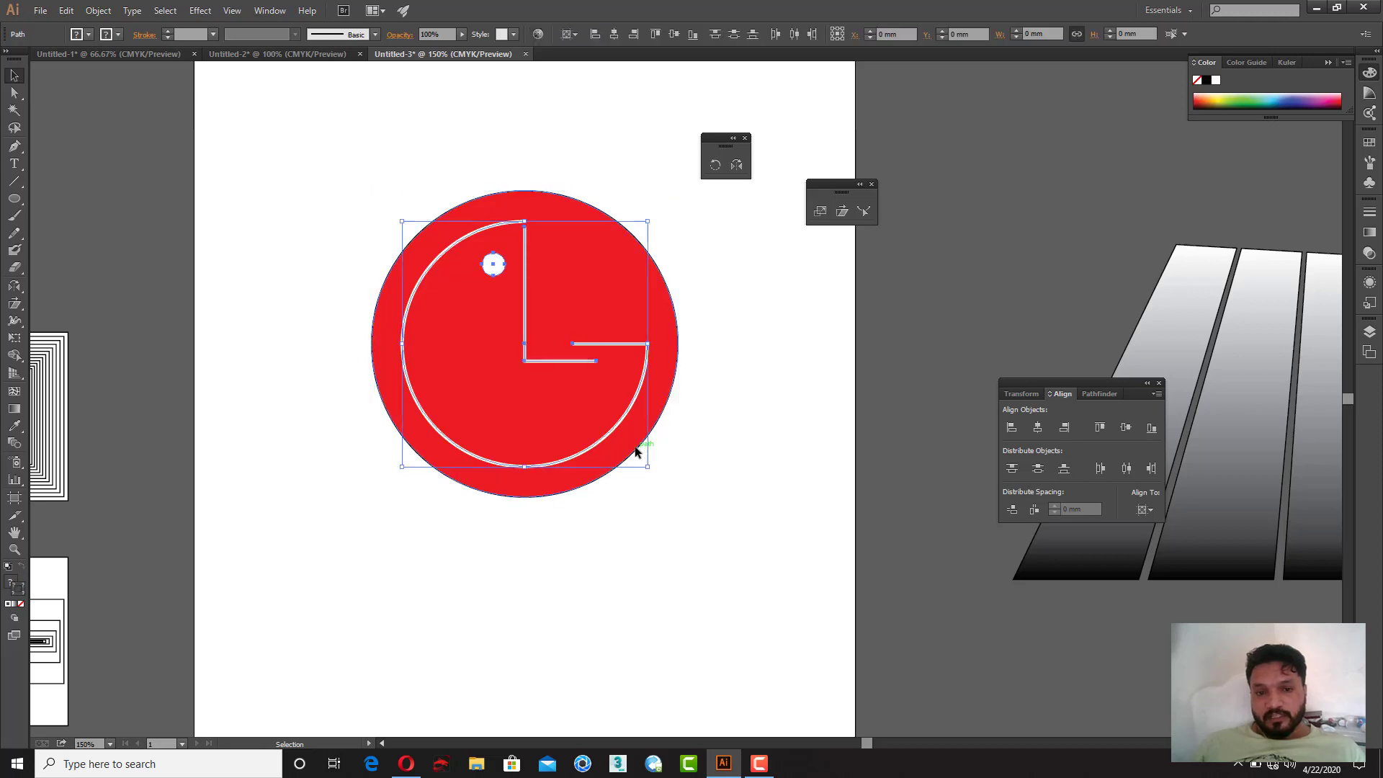
pyautogui.press('Delete')
pyautogui.click(587, 411)
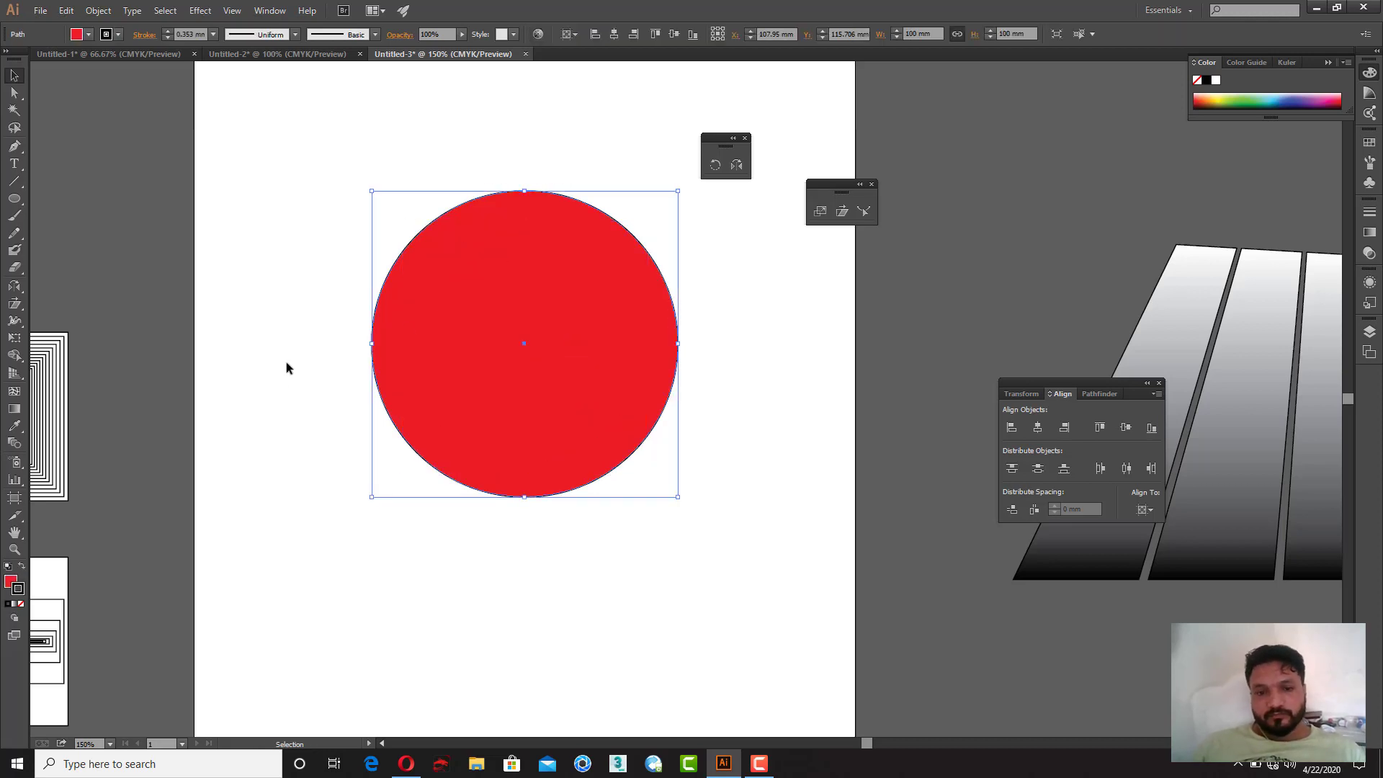
pyautogui.moveTo(530, 522); pyautogui.dragTo(570, 607)
pyautogui.hotkey('ctrl', 'z')
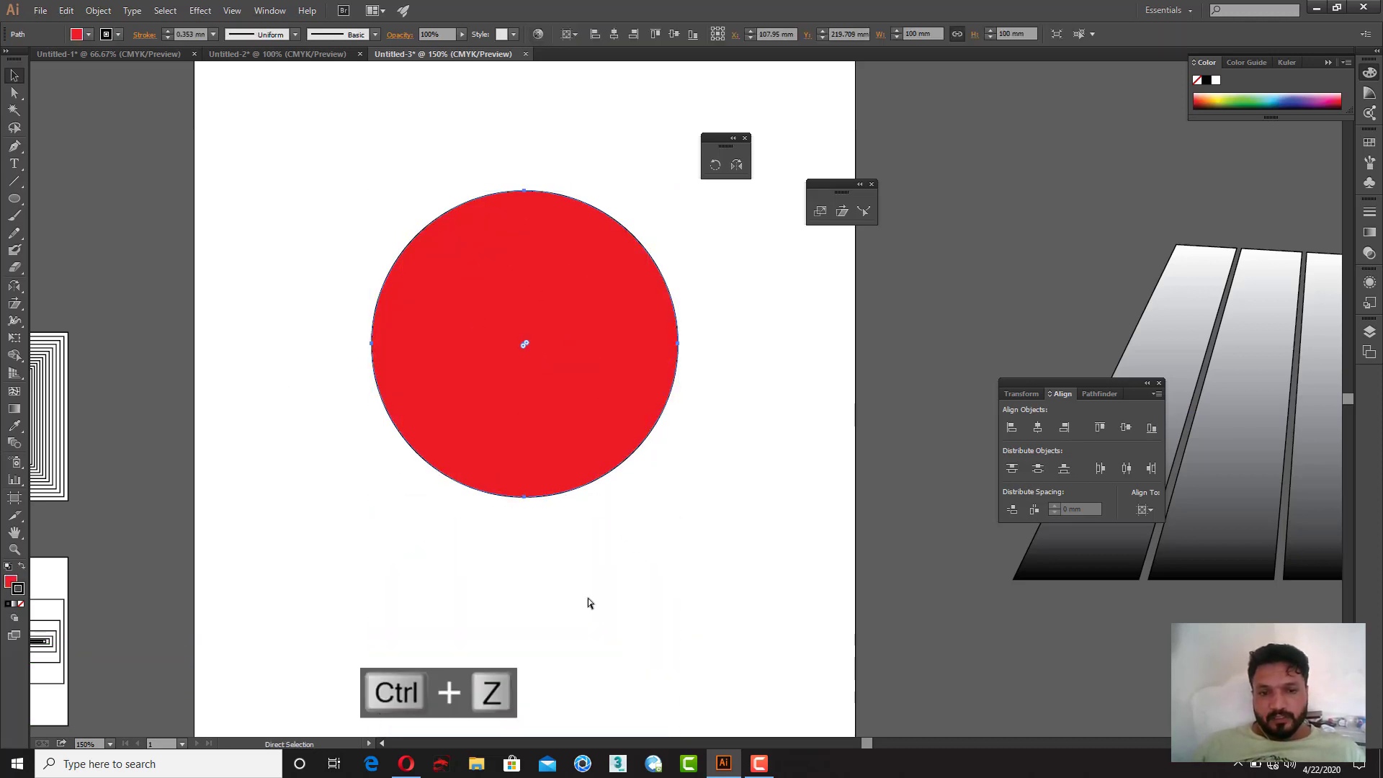
pyautogui.hotkey('ctrl', 'c')
pyautogui.hotkey('ctrl', 'shift', 'v')
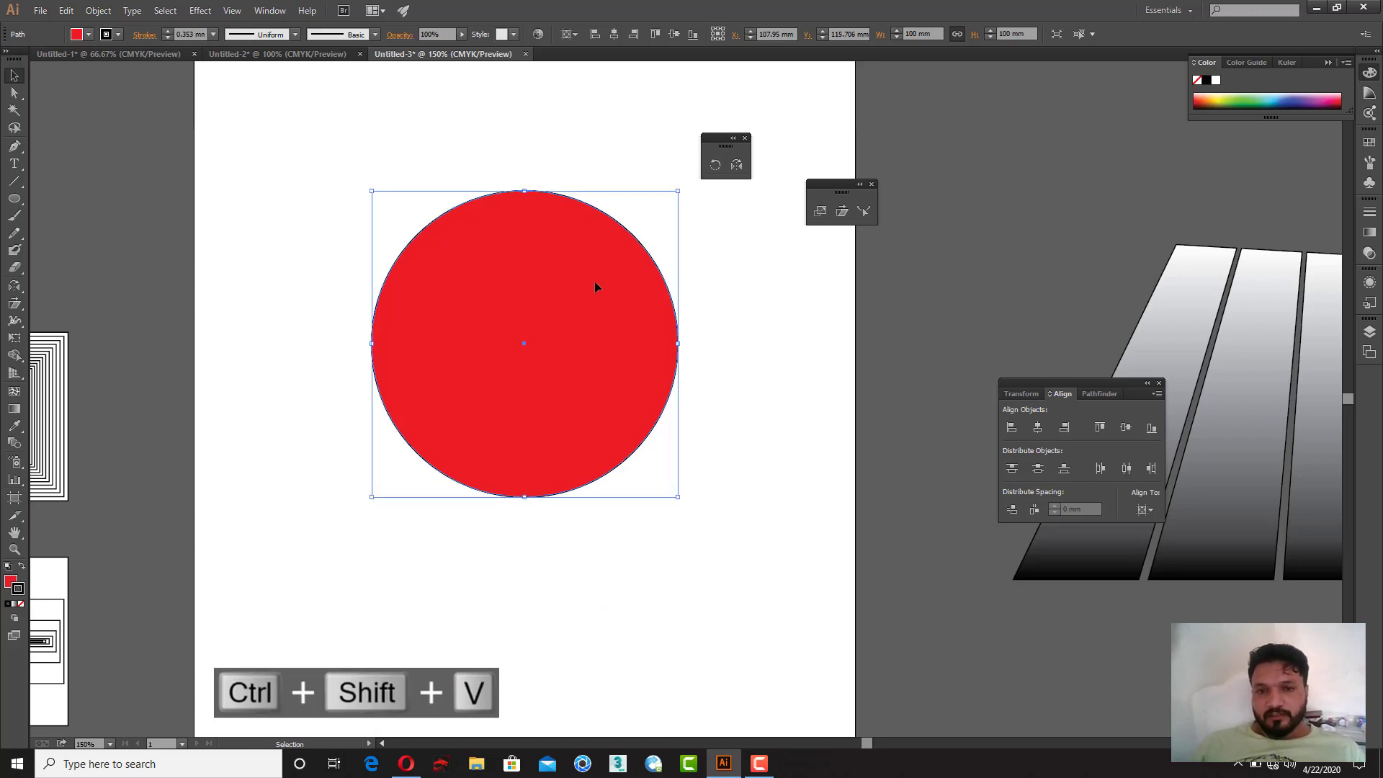
pyautogui.rightClick(552, 270)
pyautogui.moveTo(620, 456)
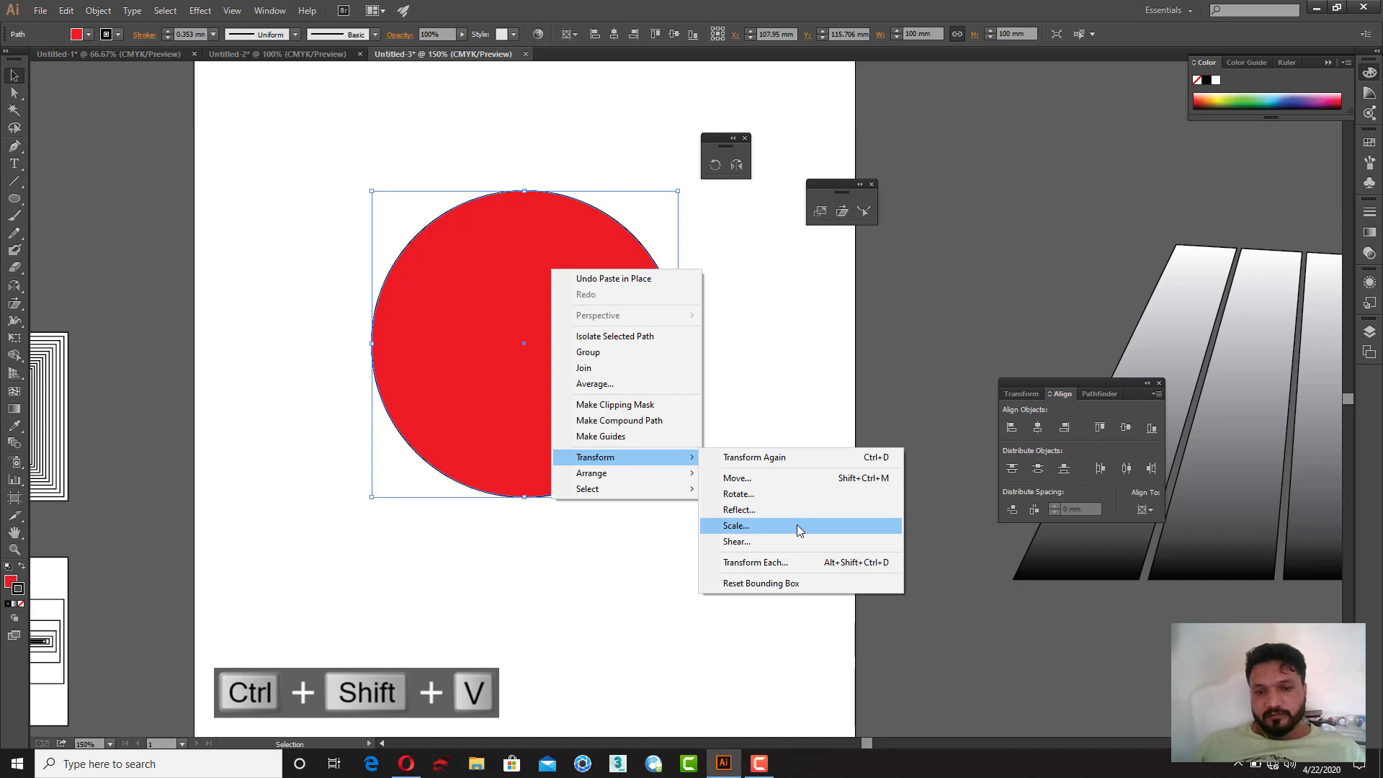
pyautogui.click(736, 525)
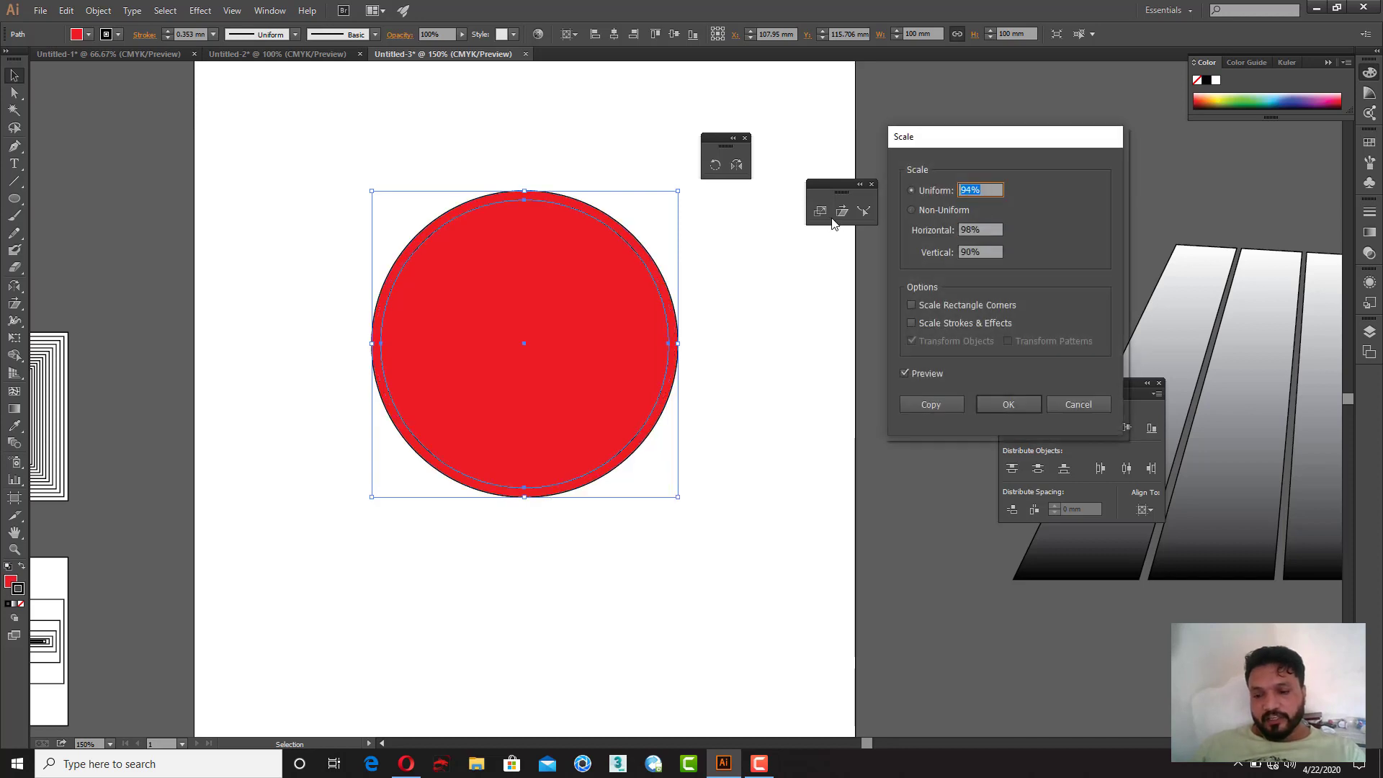
pyautogui.click(928, 404)
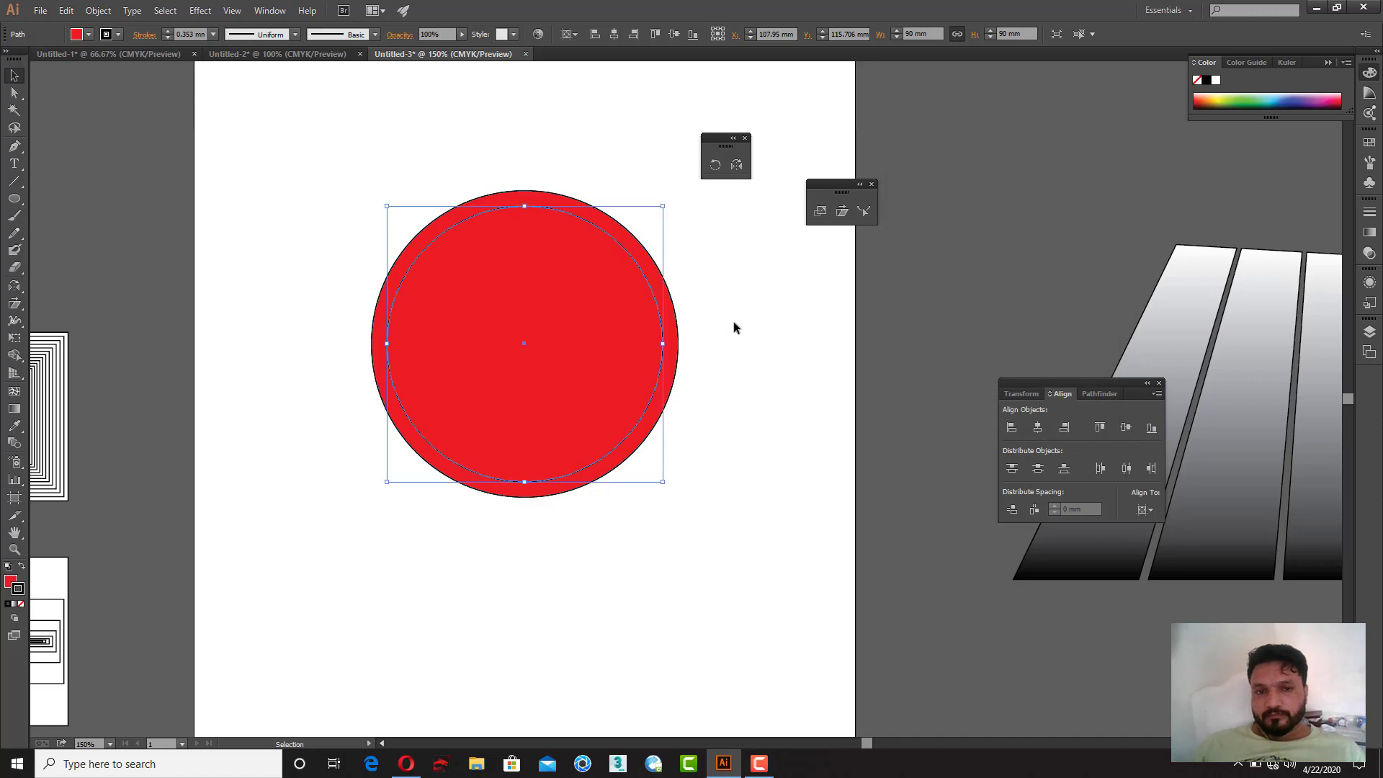
pyautogui.hotkey('ctrl', 'z')
# Step: Make an 80% uniformly scaled copy of the red circle centred inside it
pyautogui.rightClick(613, 302)
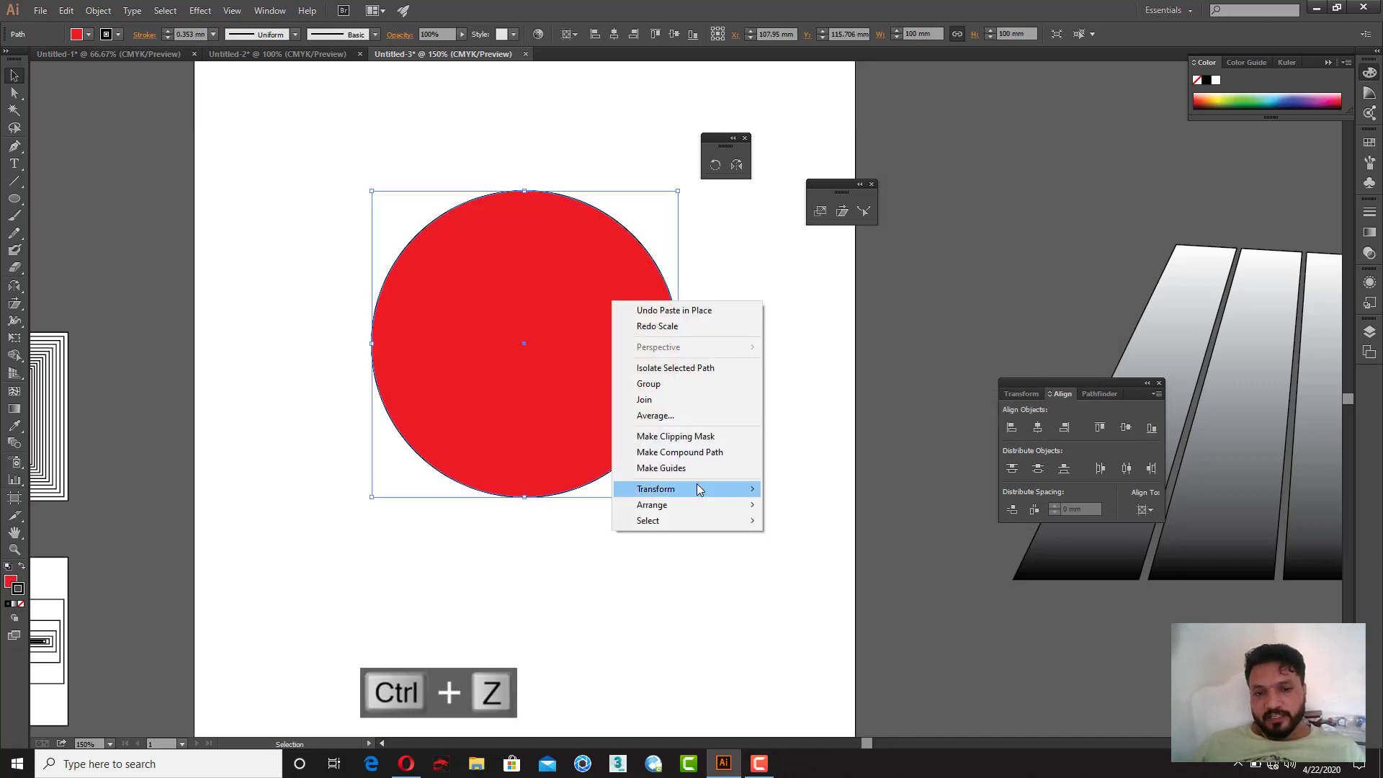
pyautogui.moveTo(697, 489)
pyautogui.click(821, 558)
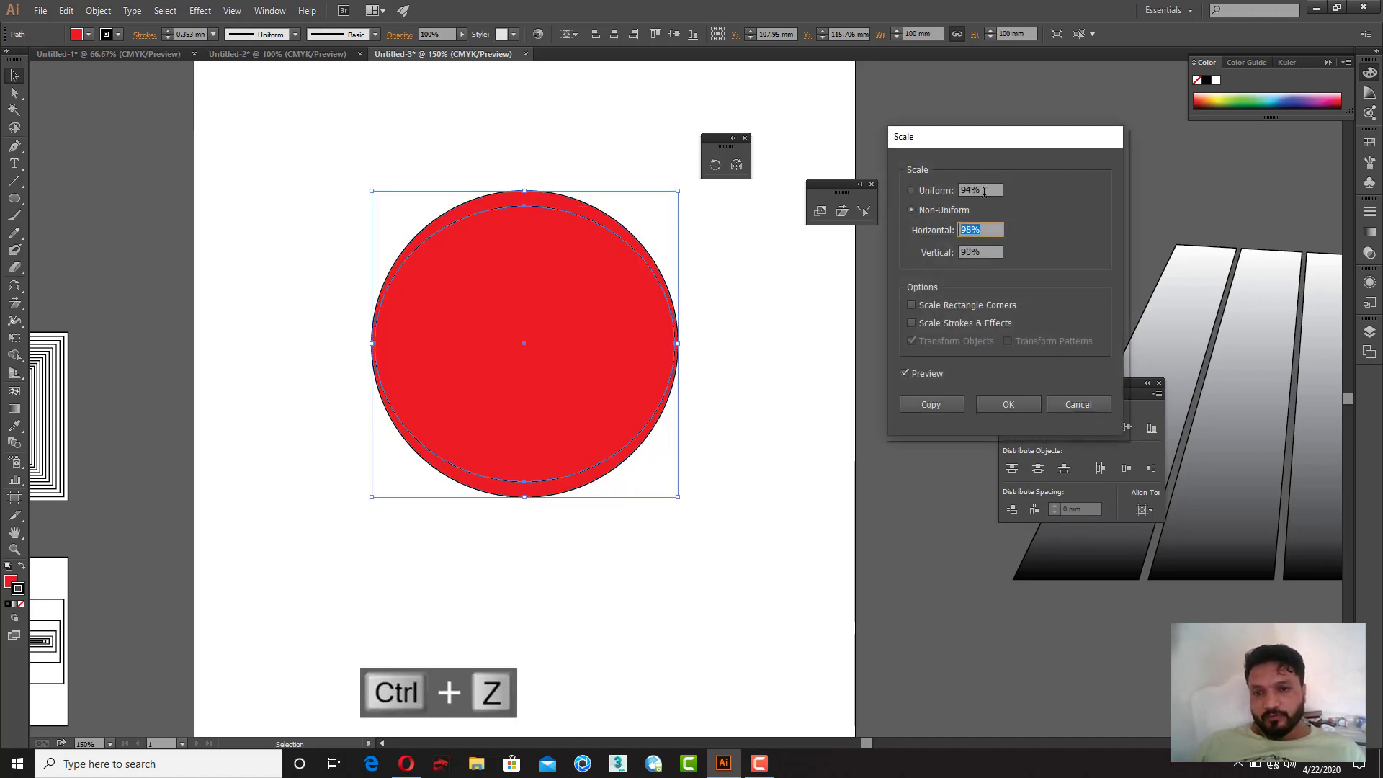
pyautogui.click(913, 190)
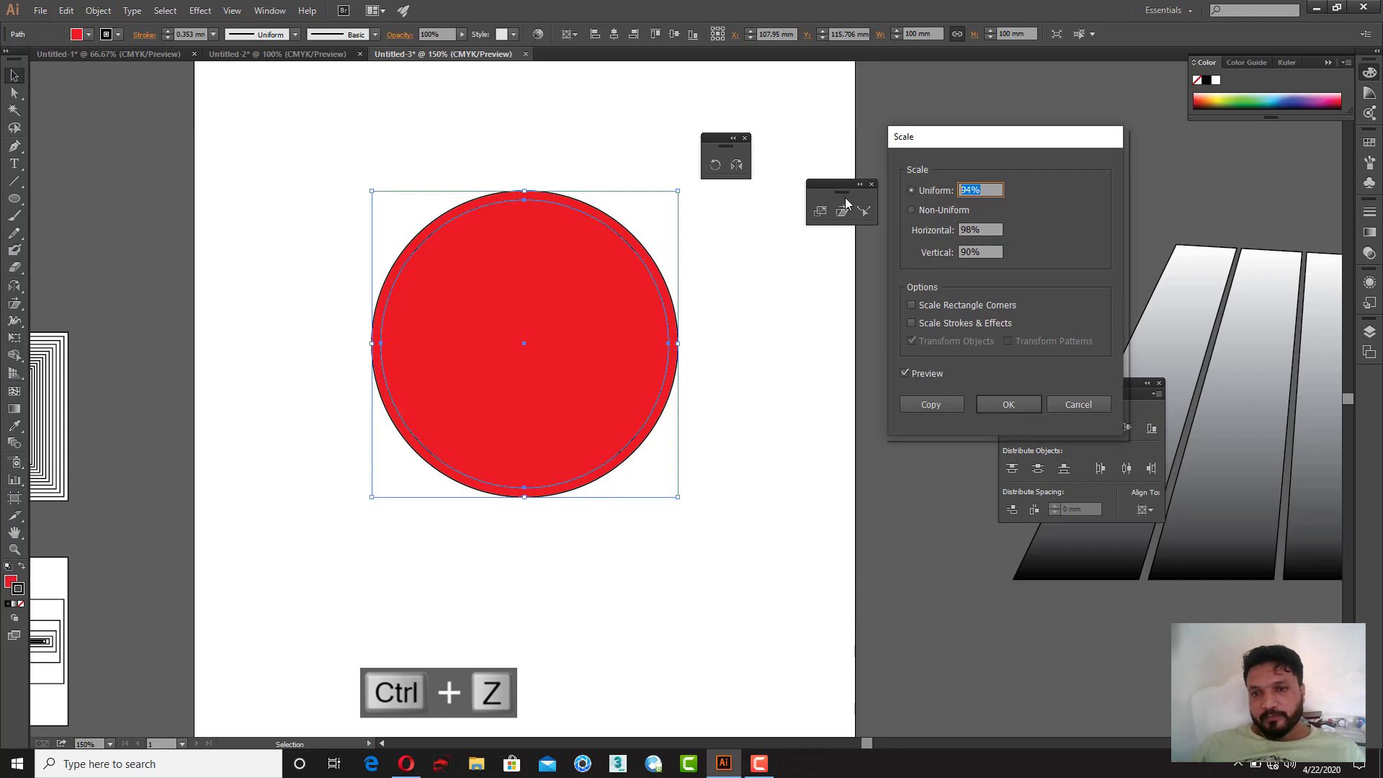
pyautogui.click(931, 405)
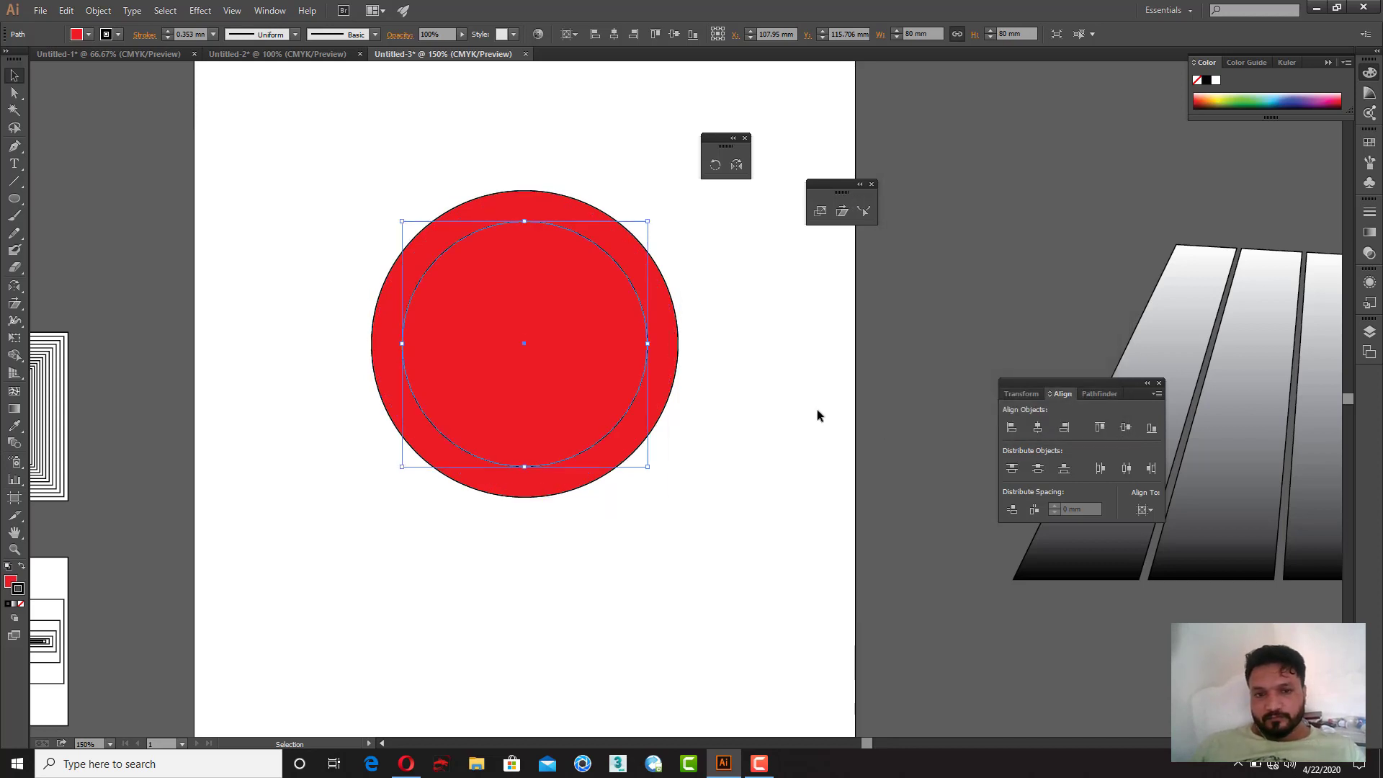
# Step: Lock the outer red circle
pyautogui.click(684, 132)
pyautogui.click(599, 210)
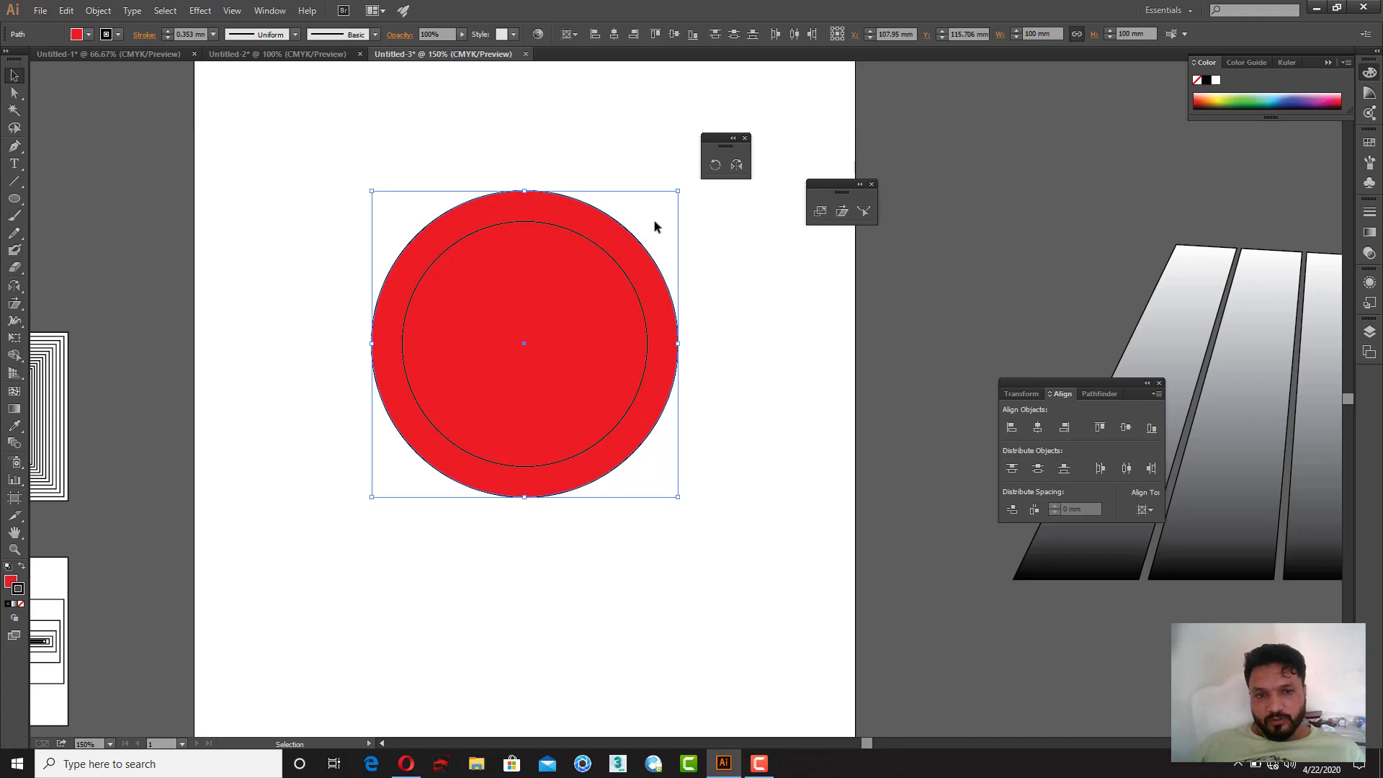
pyautogui.hotkey('ctrl', '2')
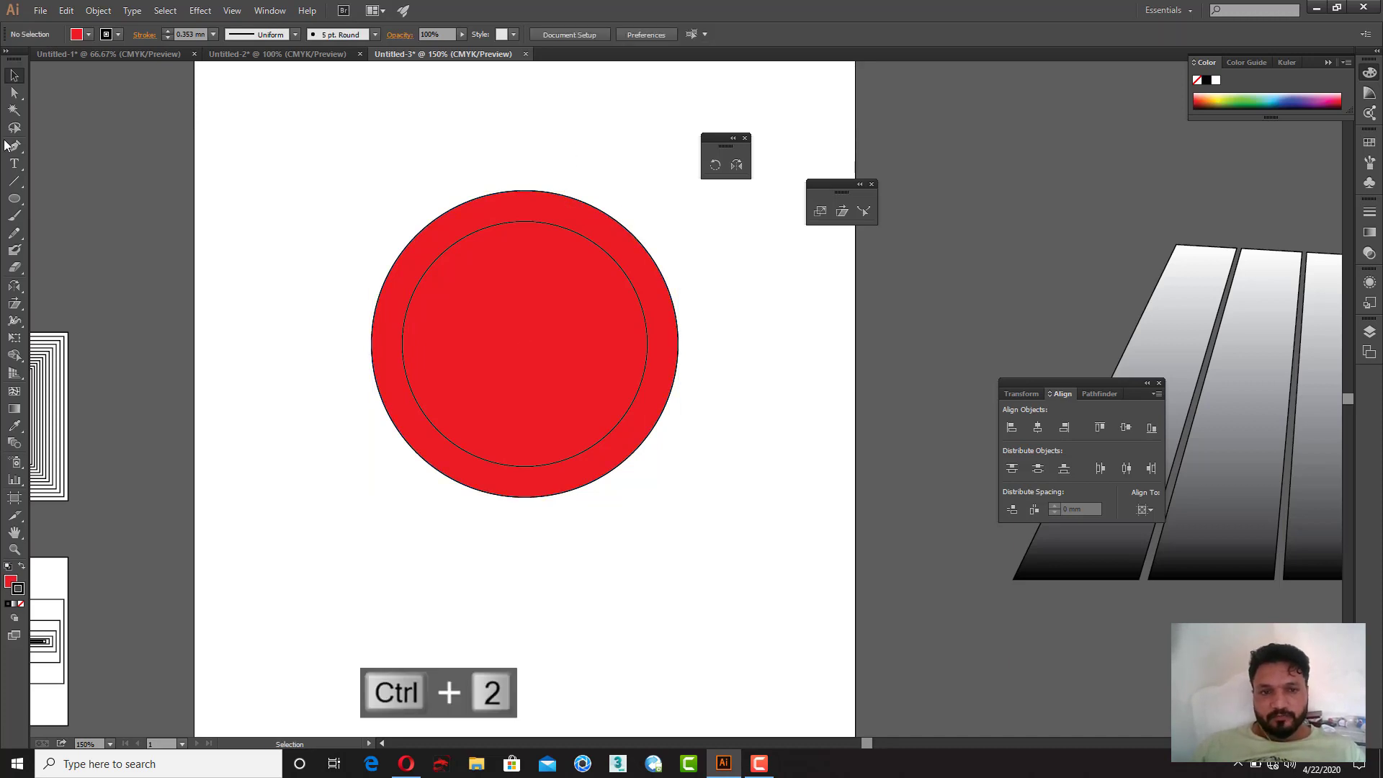
# Step: Delete the upper-right segment of the inner circle to leave an open arc
pyautogui.click(14, 93)
pyautogui.moveTo(579, 172); pyautogui.dragTo(650, 297)
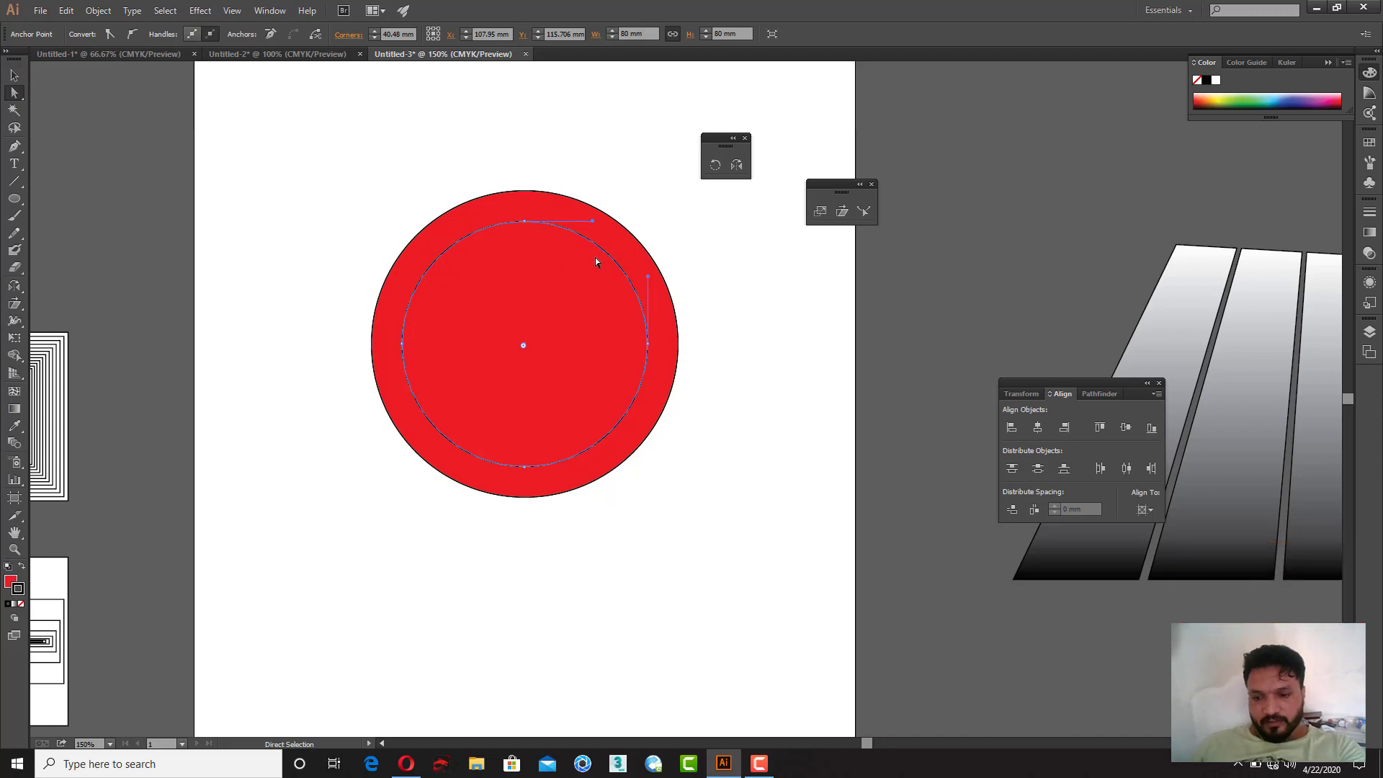
pyautogui.press('Delete')
pyautogui.click(739, 271)
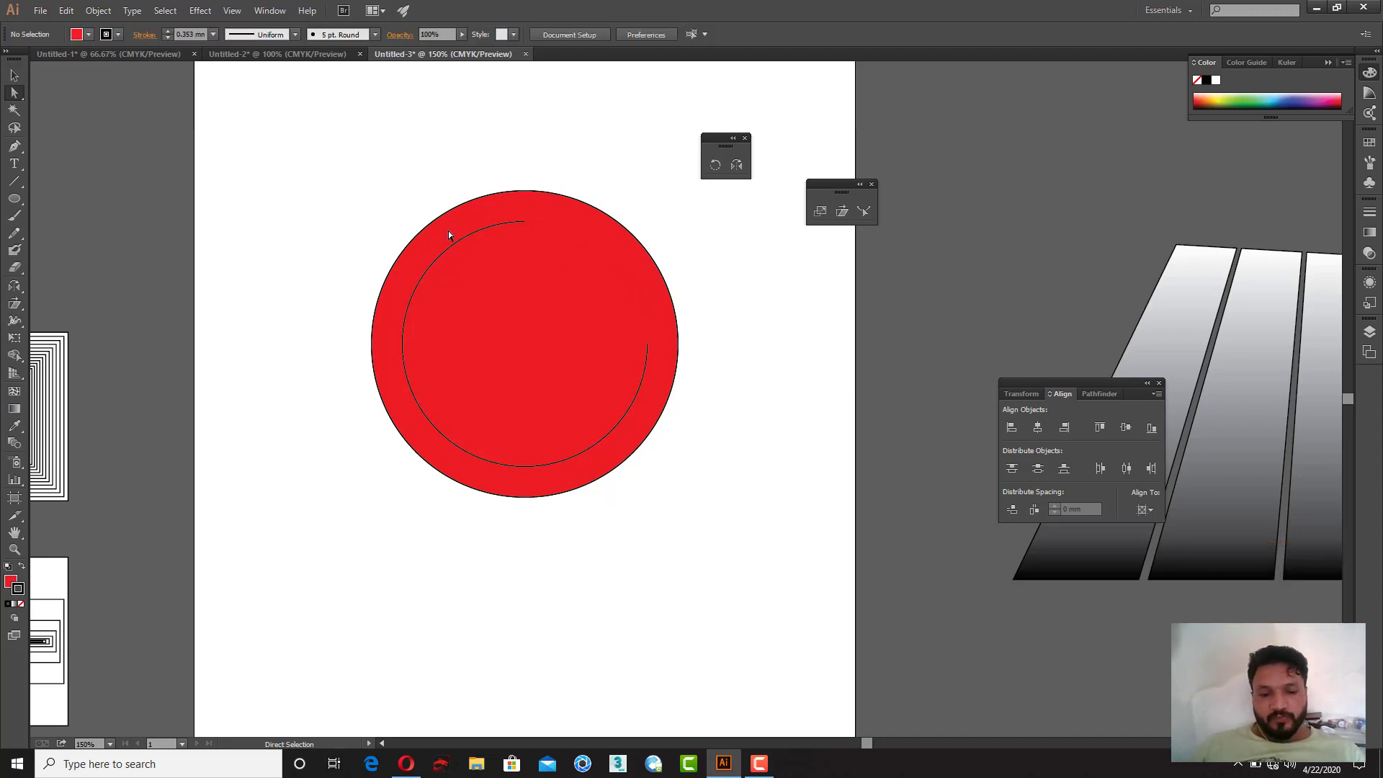
# Step: Give the arc a 1 mm white stroke with no fill
pyautogui.press('v')
pyautogui.click(495, 223)
pyautogui.click(186, 34)
pyautogui.hotkey('ctrl', 'a')
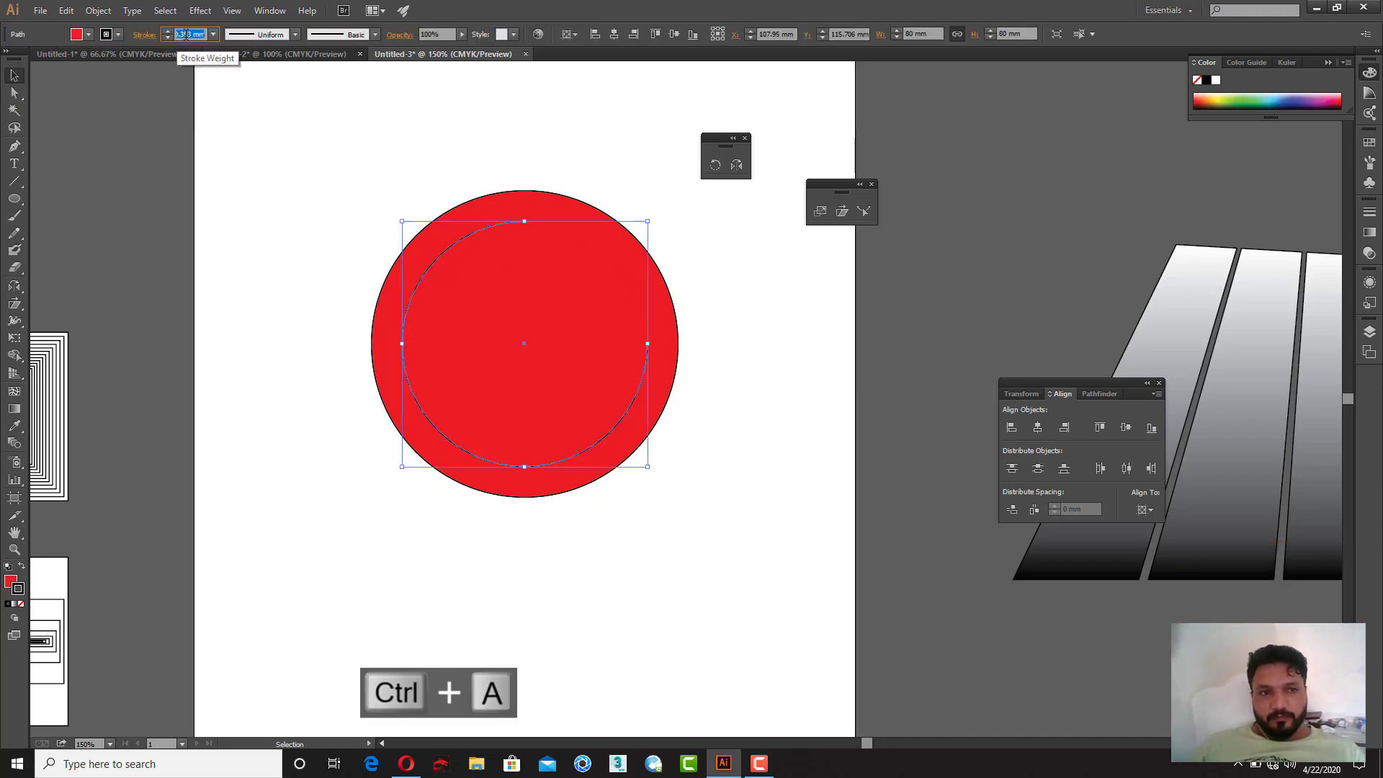
pyautogui.write('1')
pyautogui.press('Return')
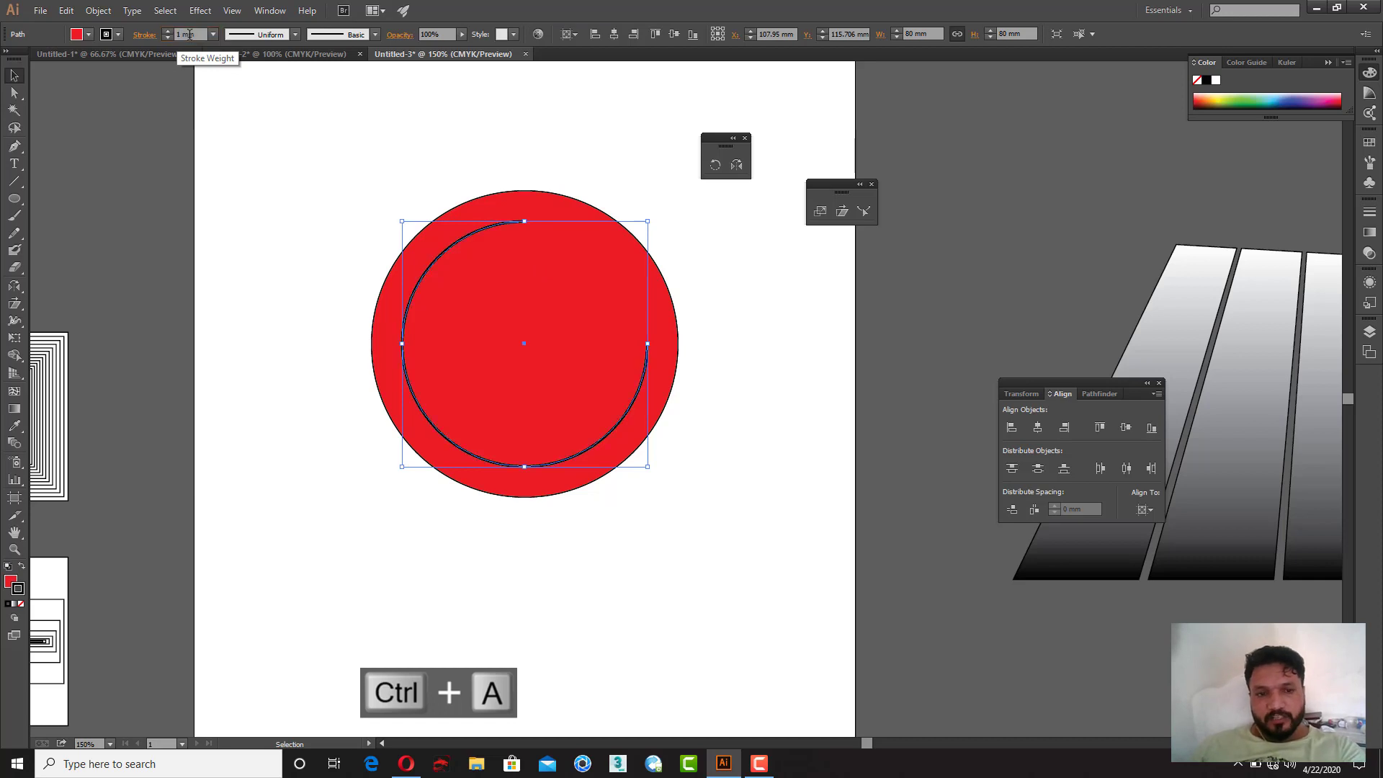
pyautogui.click(8, 567)
pyautogui.click(21, 567)
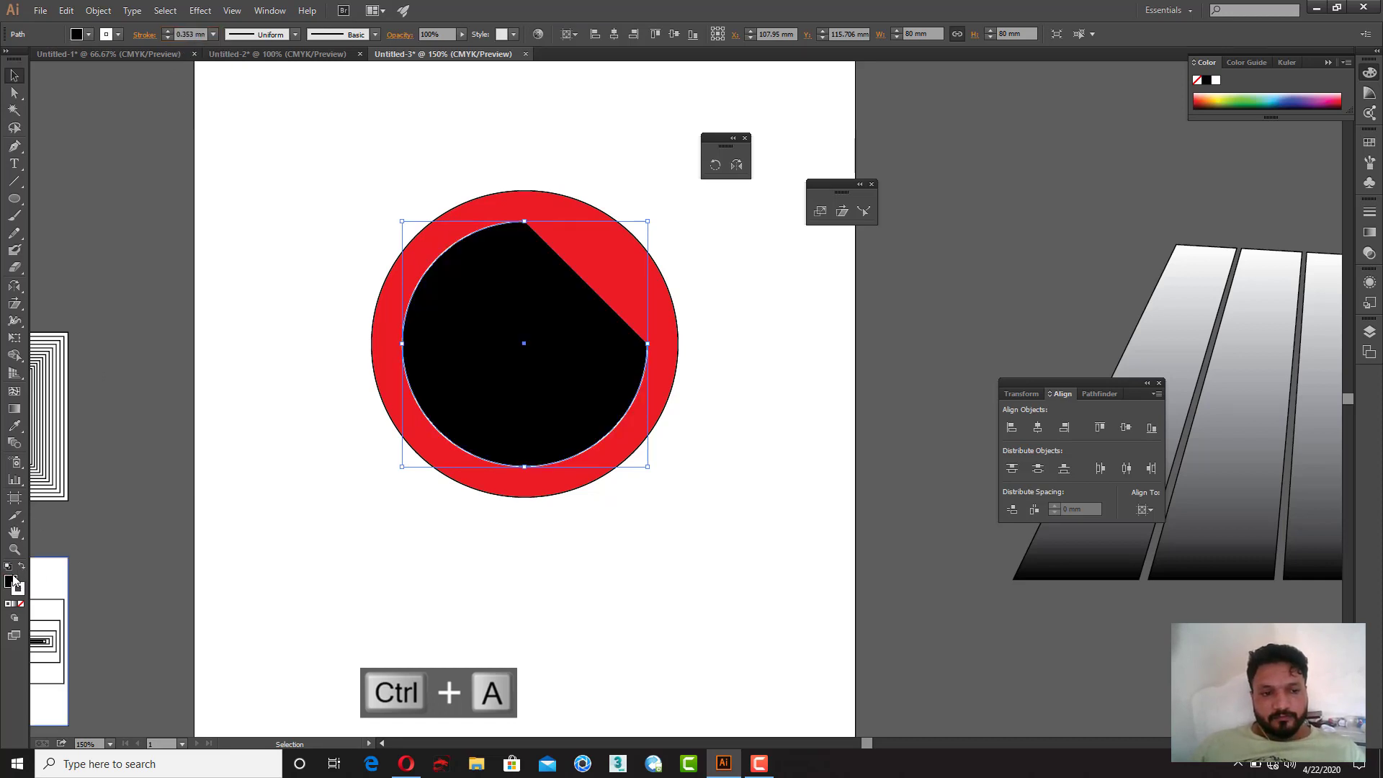
pyautogui.click(21, 604)
pyautogui.click(530, 605)
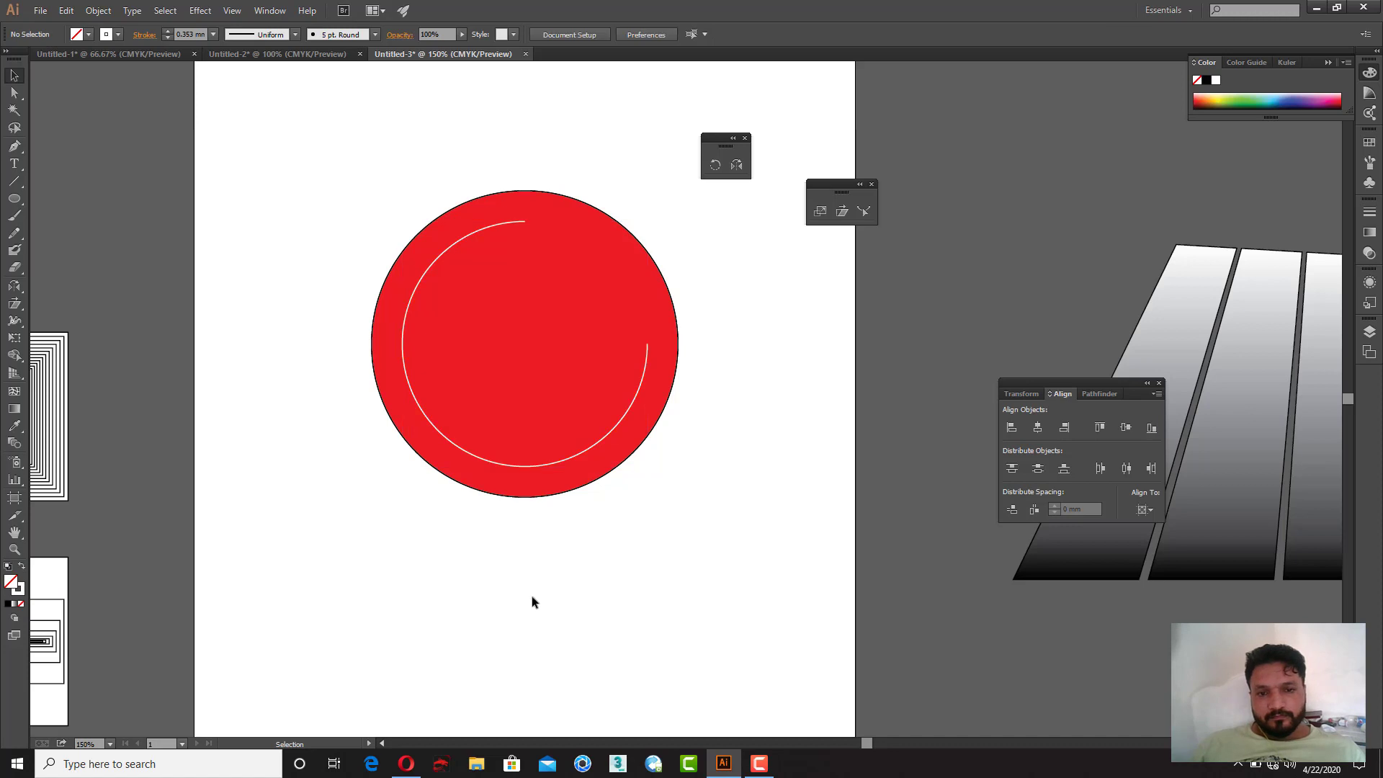
# Step: Extend the arc from its right end with a horizontal pen segment about 22 mm inward
pyautogui.press('p')
pyautogui.click(646, 343)
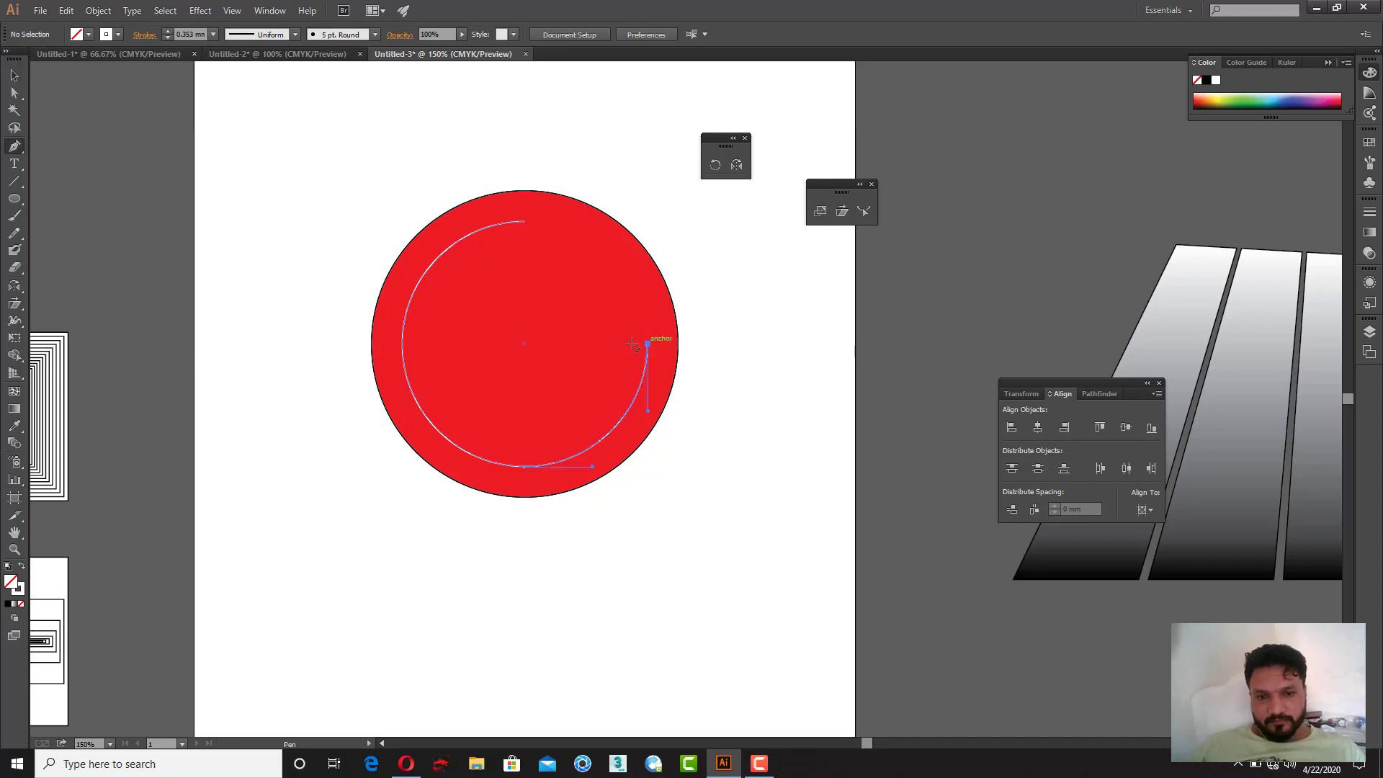
pyautogui.click(581, 344)
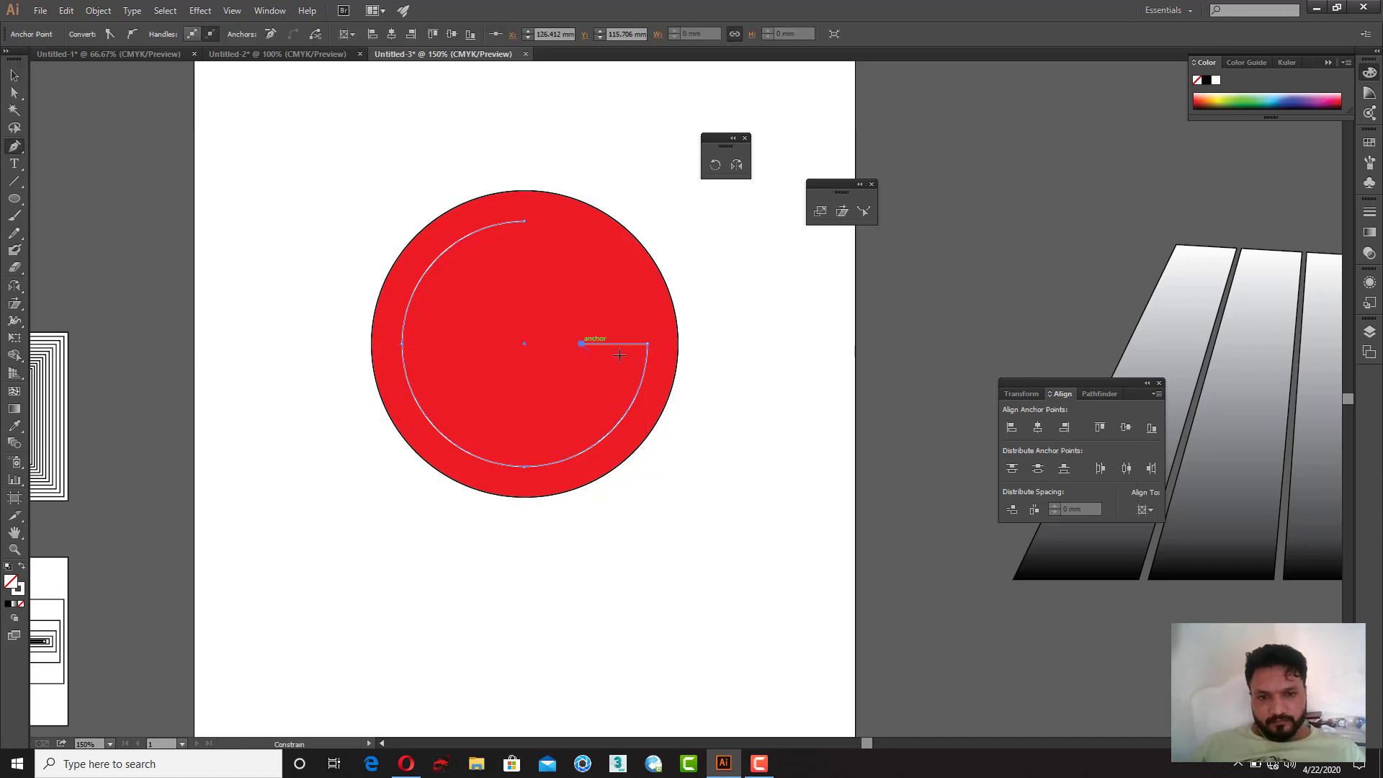
pyautogui.press('v')
pyautogui.click(765, 376)
# Step: Draw an L-shaped pen path from the arc's upper end down about 44 mm and then right about 23 mm
pyautogui.press('p')
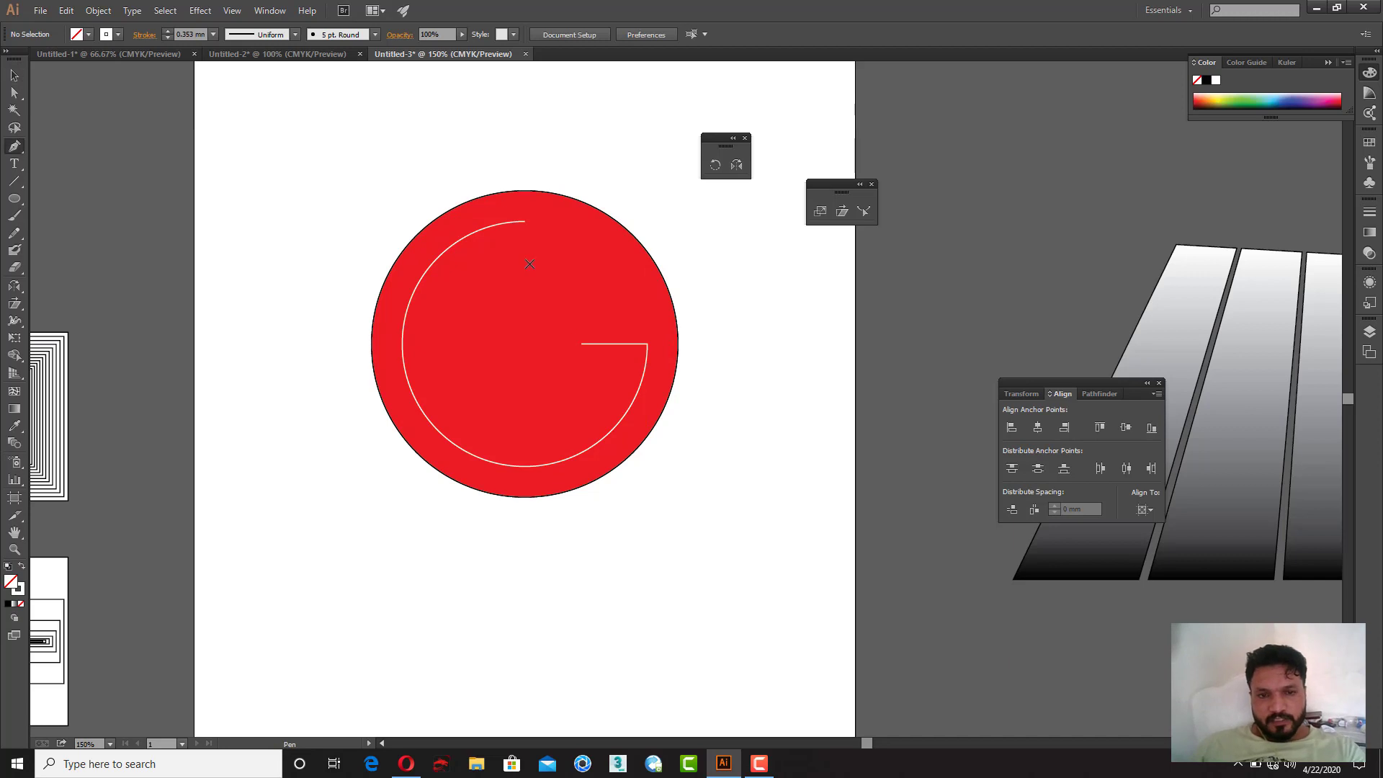
pyautogui.click(526, 226)
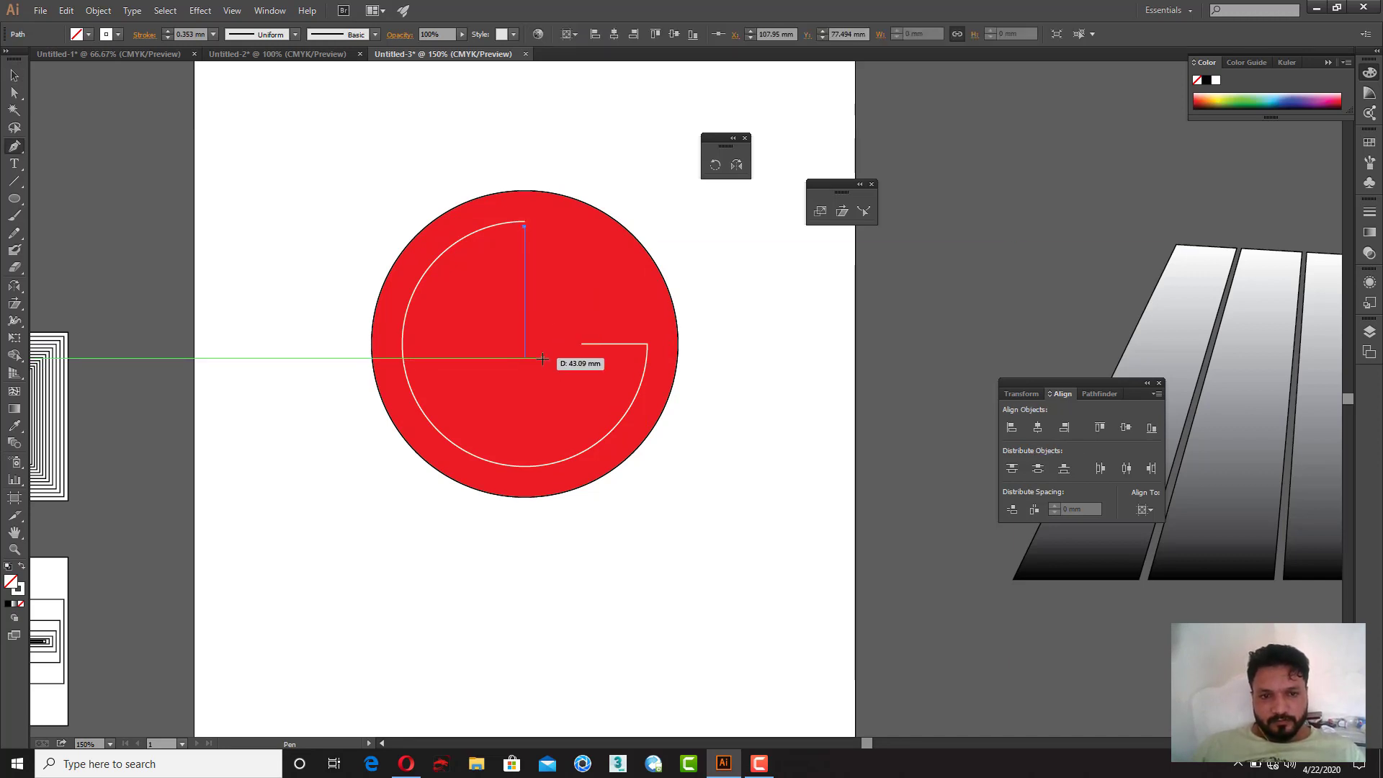
pyautogui.click(524, 363)
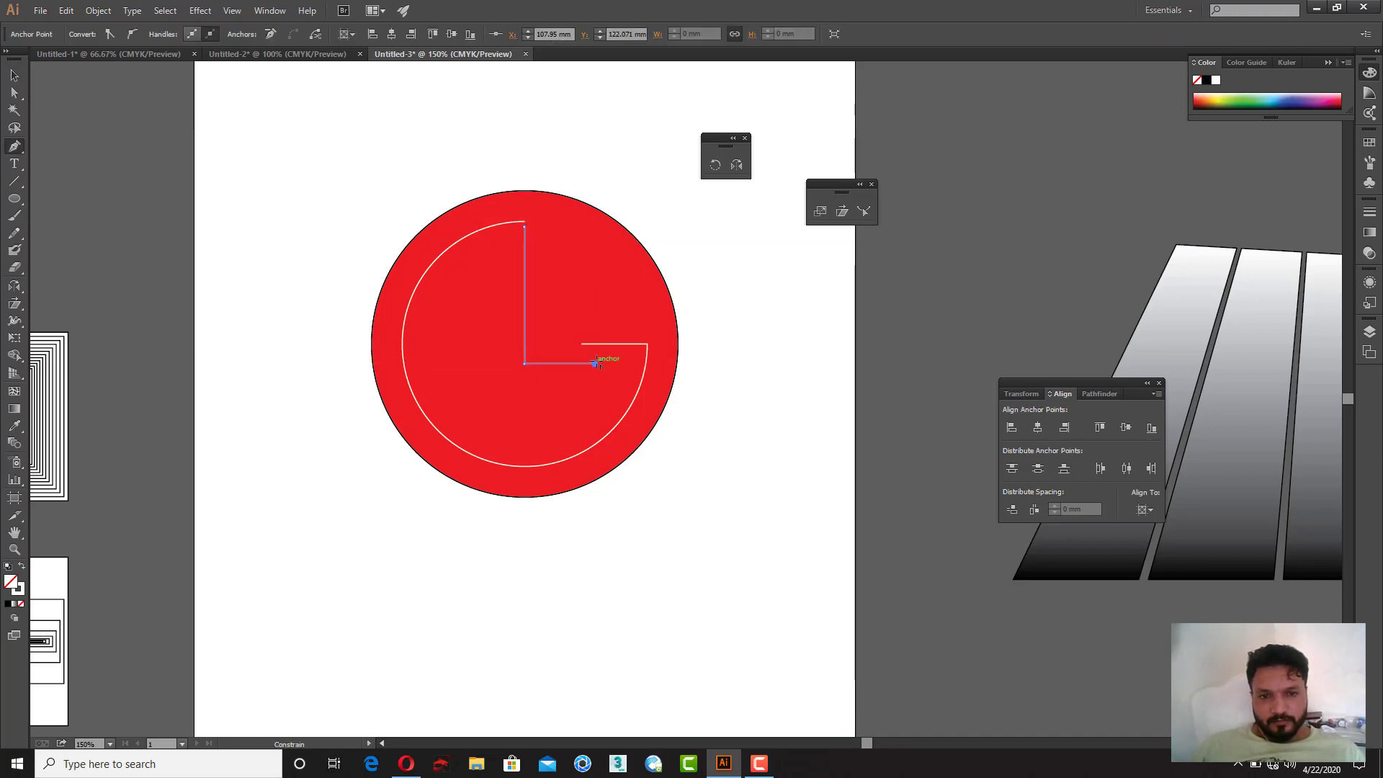
pyautogui.click(594, 363)
pyautogui.keyDown('ctrl'); pyautogui.click(775, 417); pyautogui.keyUp('ctrl')
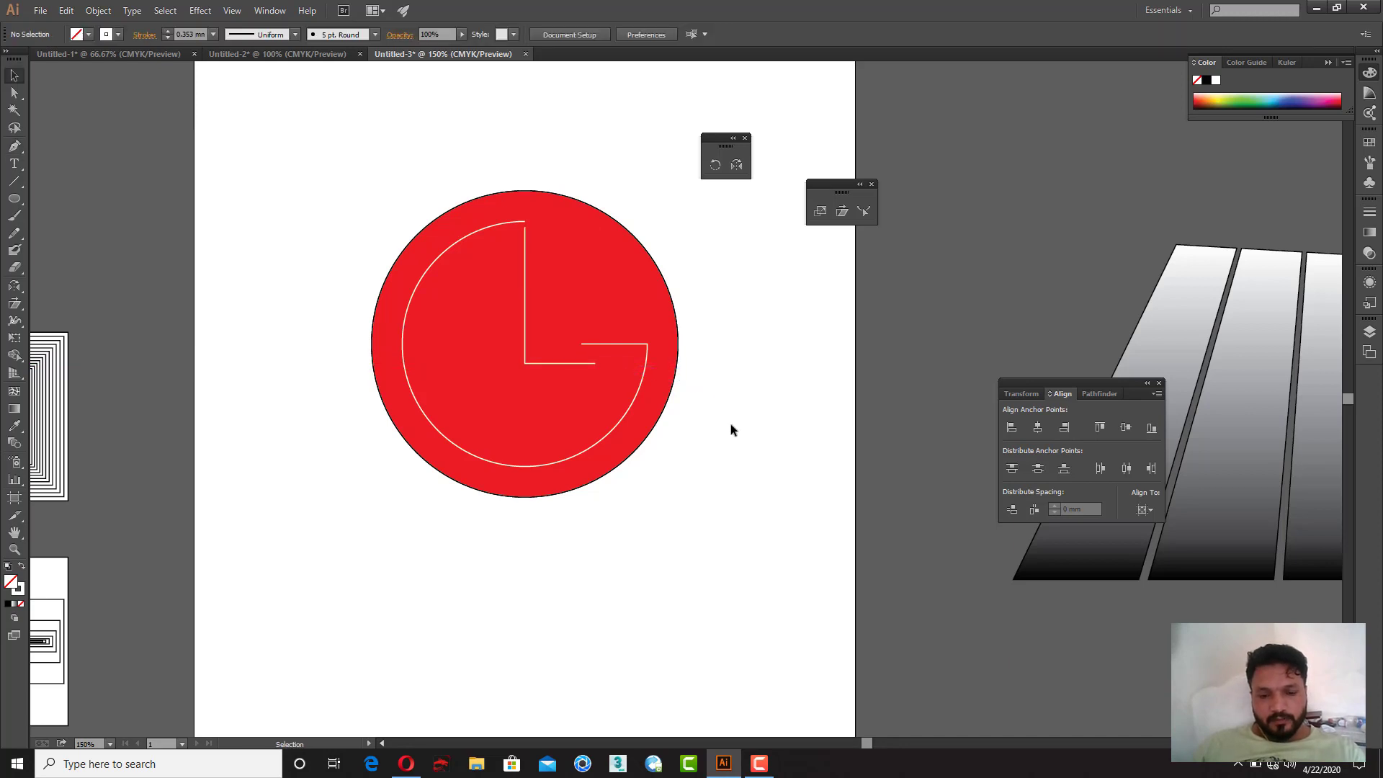
# Step: Draw a small circle about 8.5 mm wide left of the L and make it solid white
pyautogui.press('l')
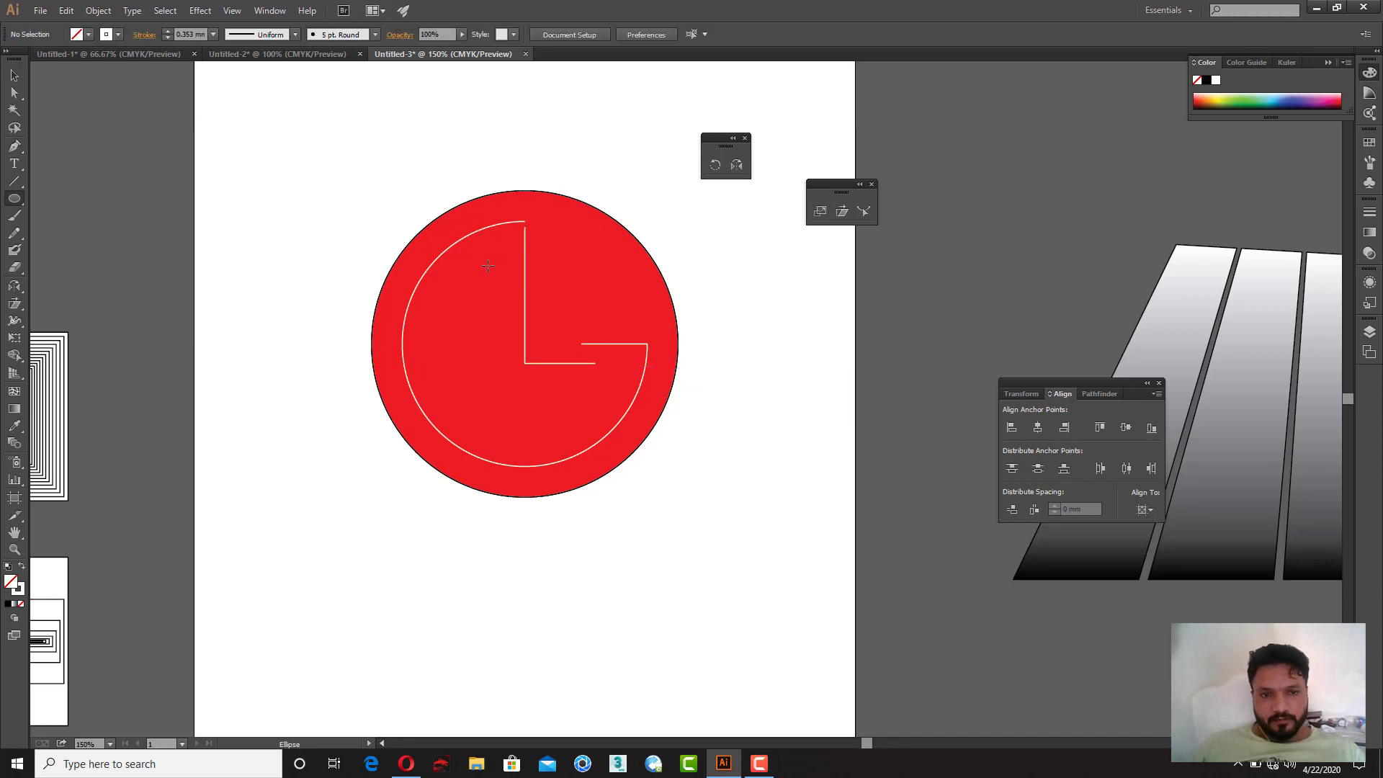
pyautogui.moveTo(487, 266); pyautogui.dragTo(501, 280)
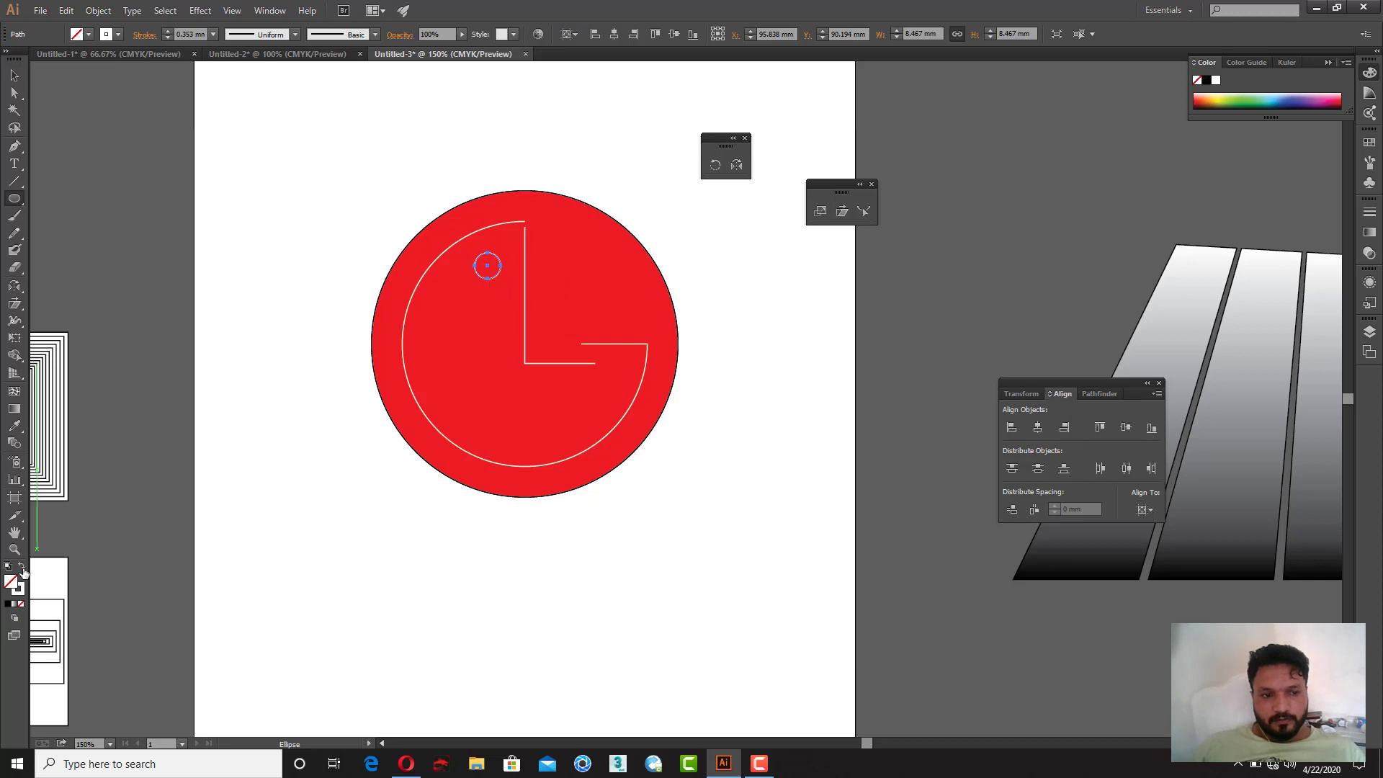
pyautogui.click(23, 568)
pyautogui.click(14, 76)
pyautogui.click(410, 177)
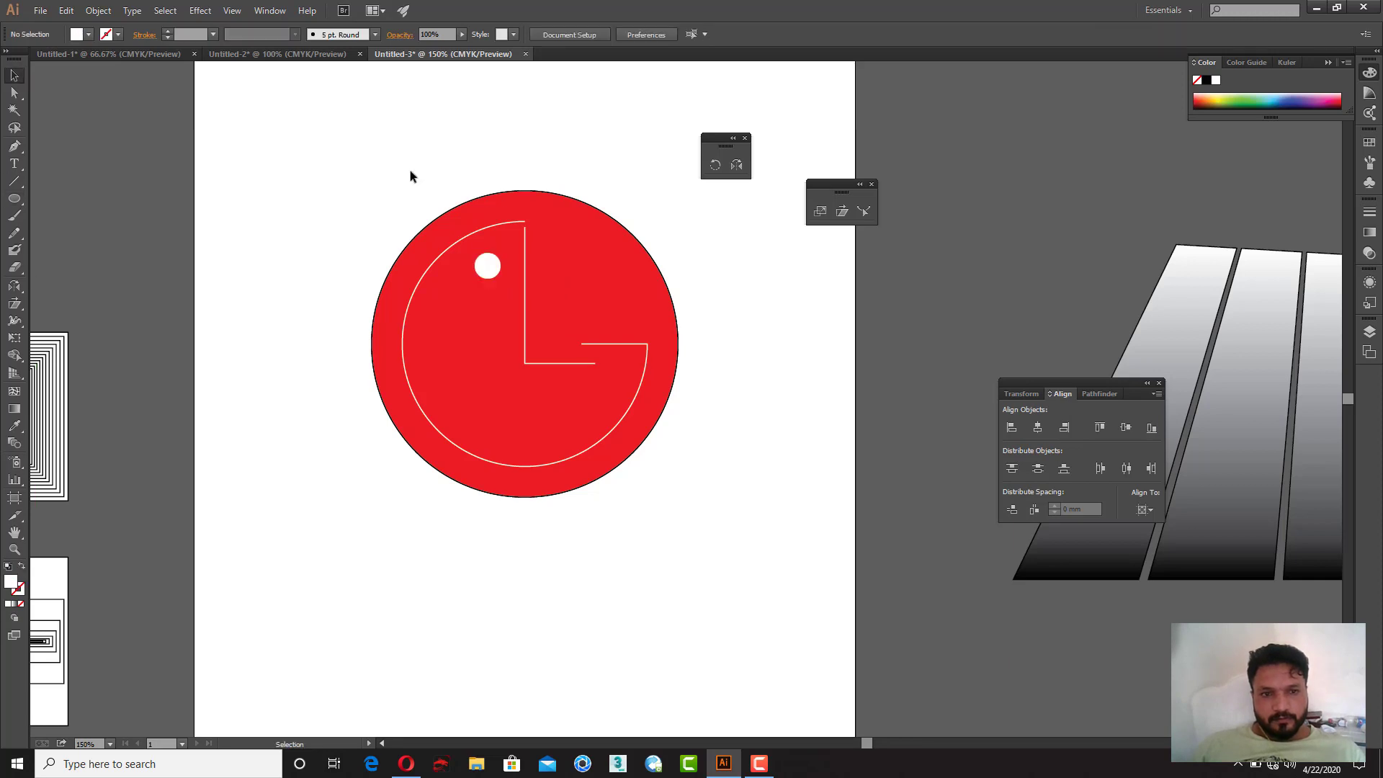
# Step: Unlock all objects and group the circle, arc, L path and dot into one logo
pyautogui.hotkey('ctrl', 'alt', '2')
pyautogui.moveTo(311, 149); pyautogui.dragTo(707, 554)
pyautogui.hotkey('ctrl', 'g')
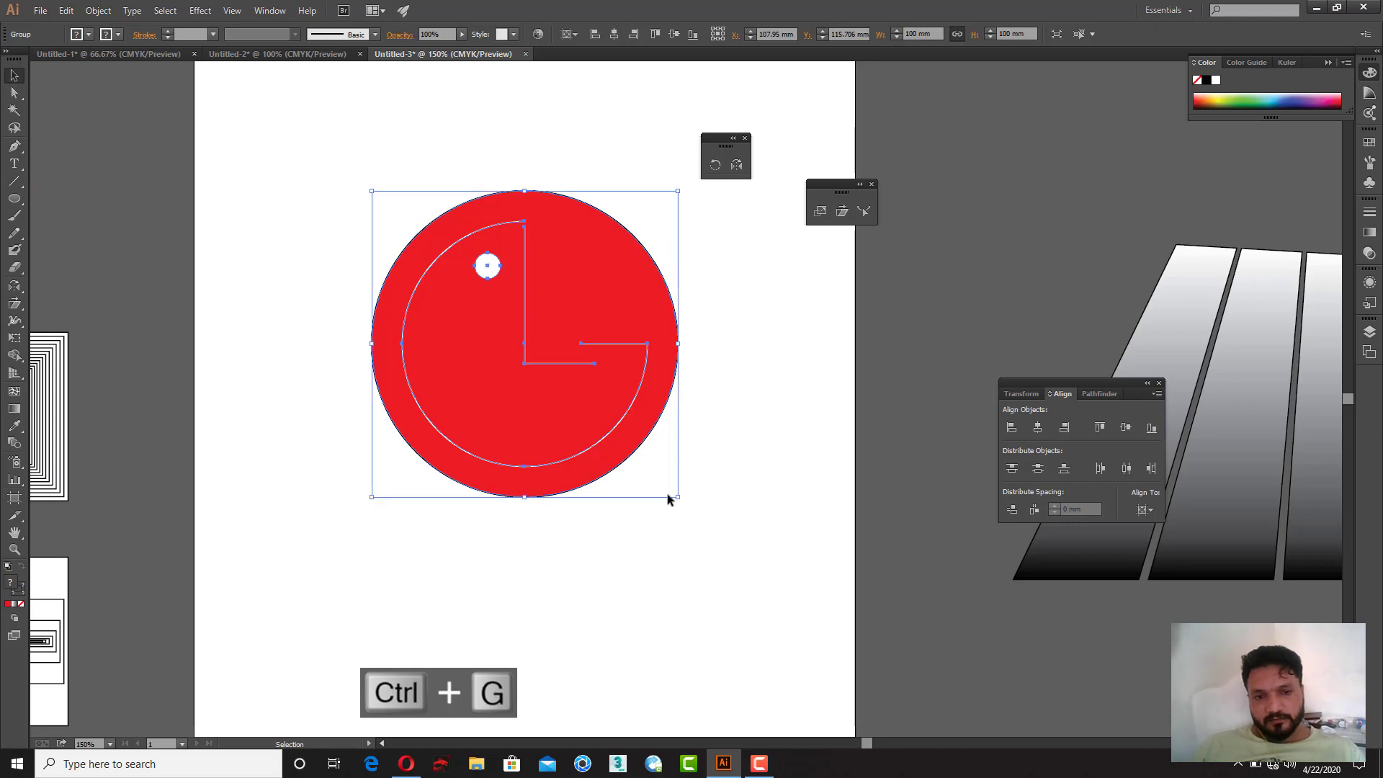
# Step: Scale the grouped logo down to about 44 mm wide
pyautogui.moveTo(678, 496); pyautogui.dragTo(517, 382)
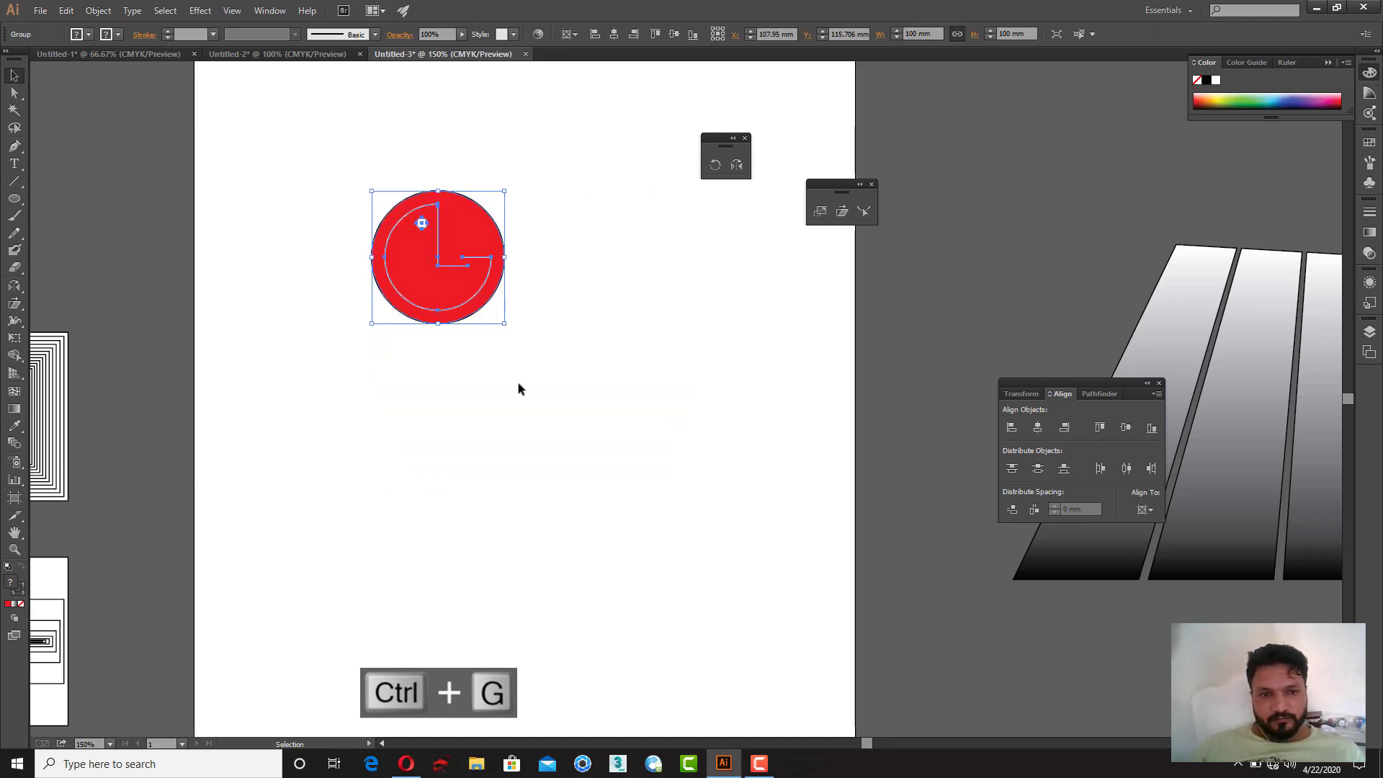
pyautogui.click(517, 383)
pyautogui.moveTo(457, 290); pyautogui.dragTo(432, 369)
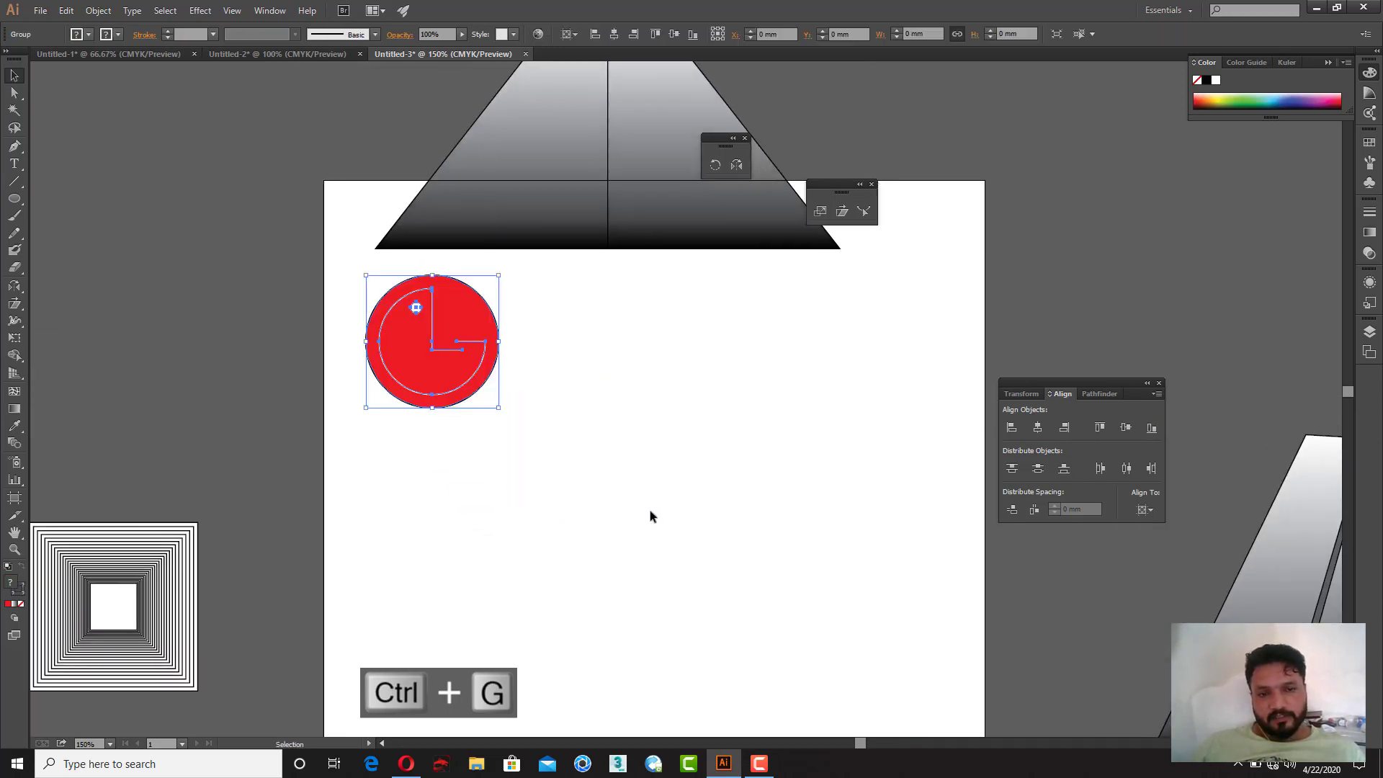
pyautogui.click(649, 508)
pyautogui.moveTo(592, 395); pyautogui.dragTo(523, 285)
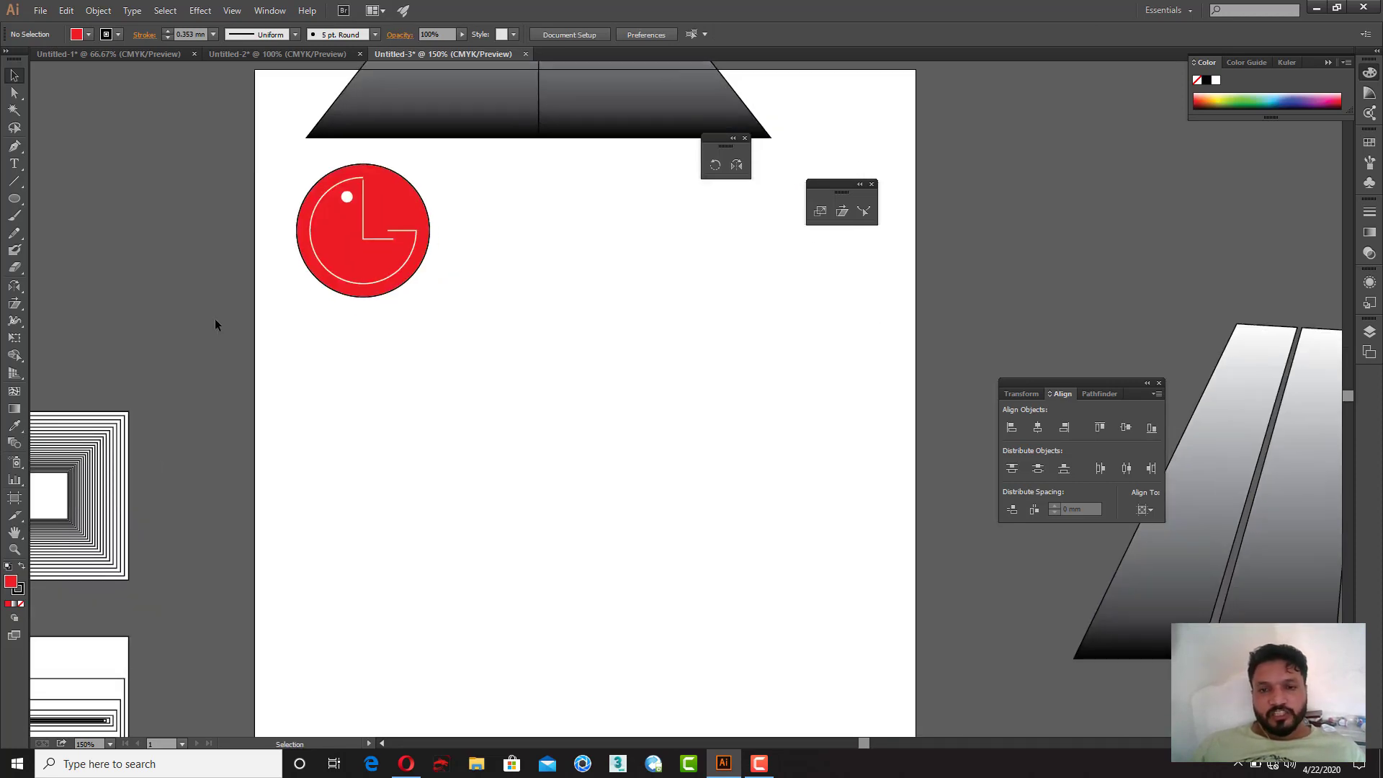
# Step: Draw a new red circle about 48 mm wide to the right of the logo
pyautogui.click(12, 201)
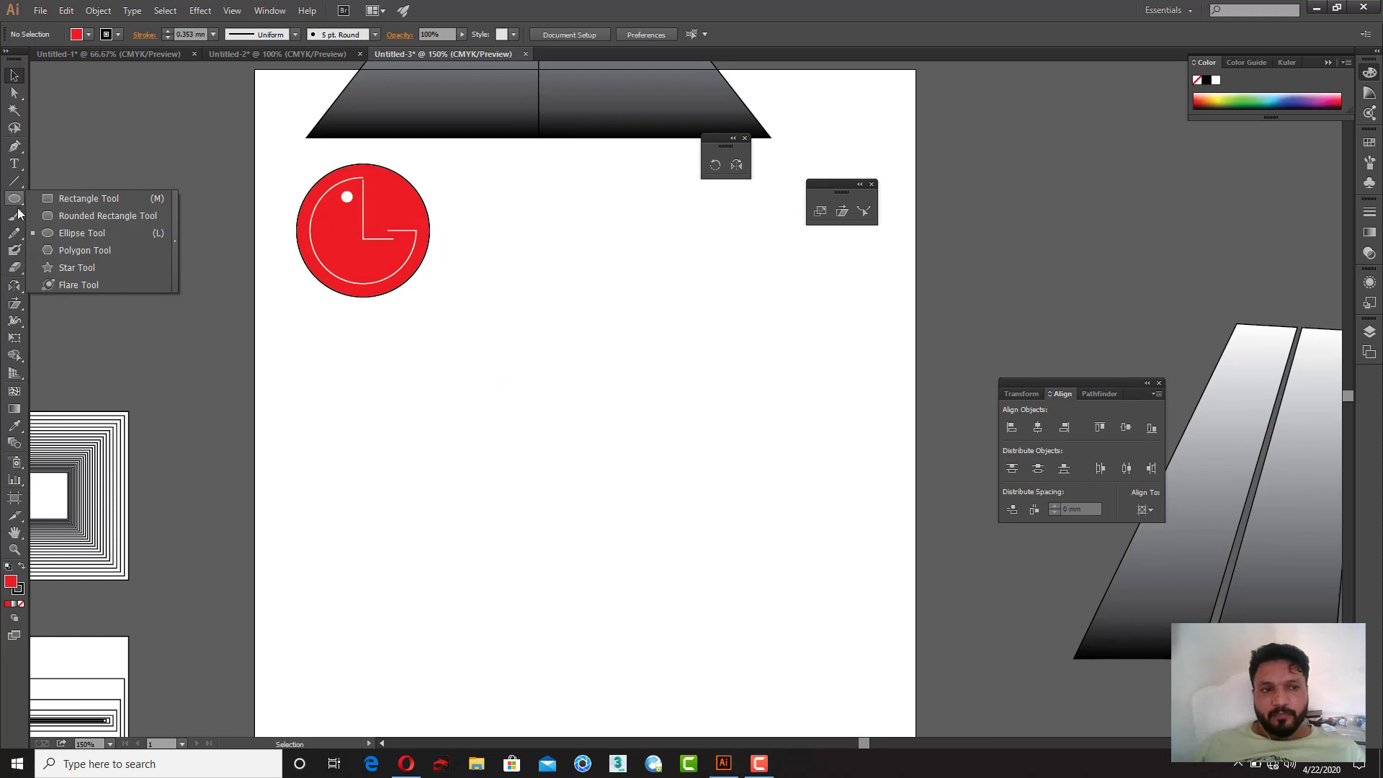
pyautogui.click(71, 233)
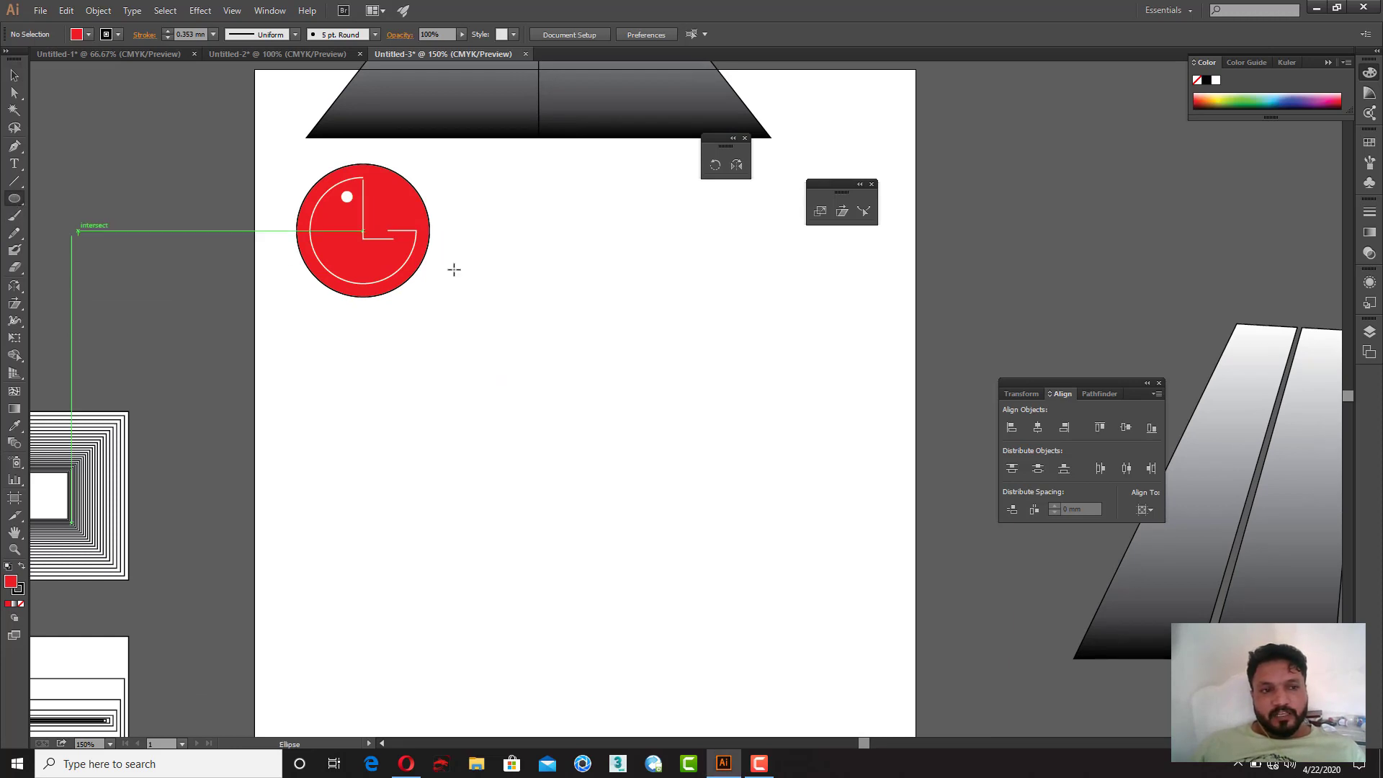
pyautogui.moveTo(538, 220); pyautogui.dragTo(684, 366)
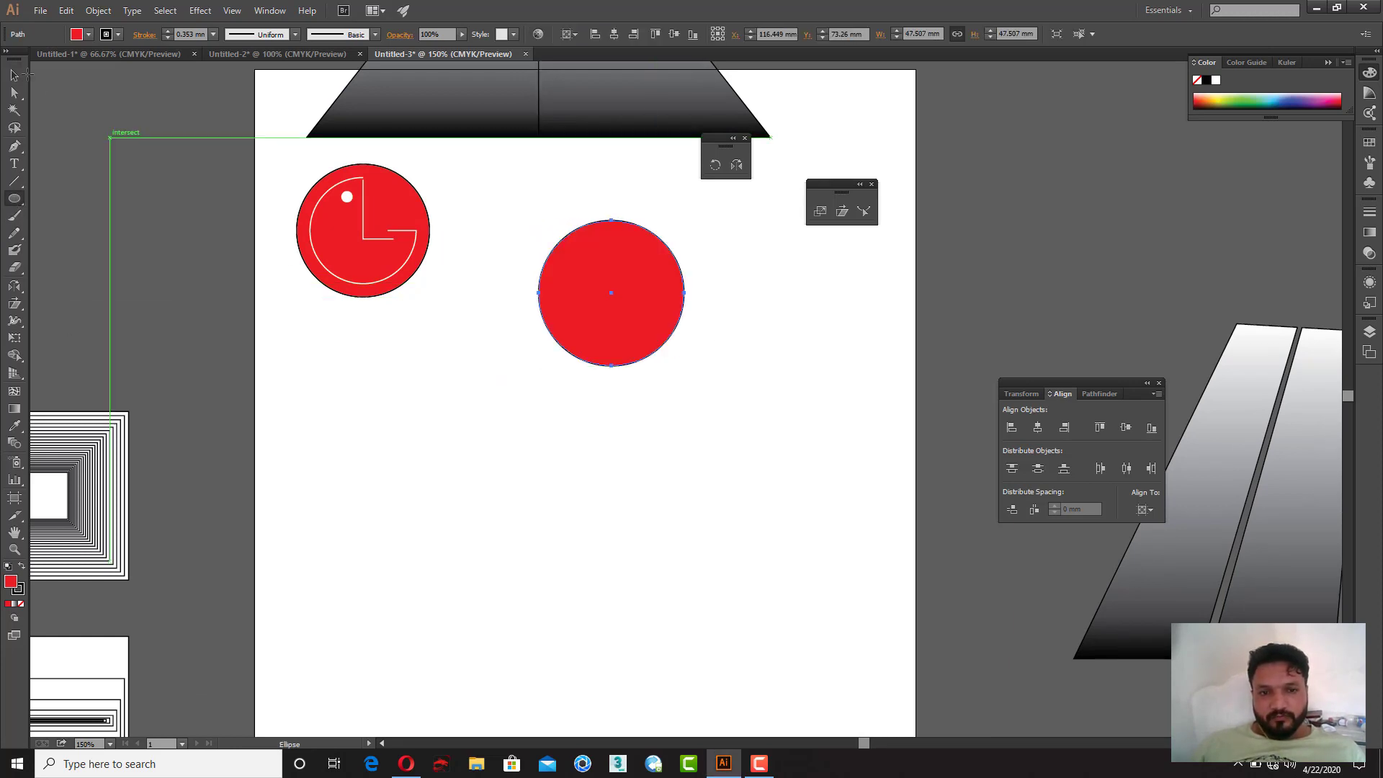
# Step: Remove the new circle's fill and delete its upper-right segment, leaving an open three-quarter arc
pyautogui.click(13, 75)
pyautogui.click(20, 604)
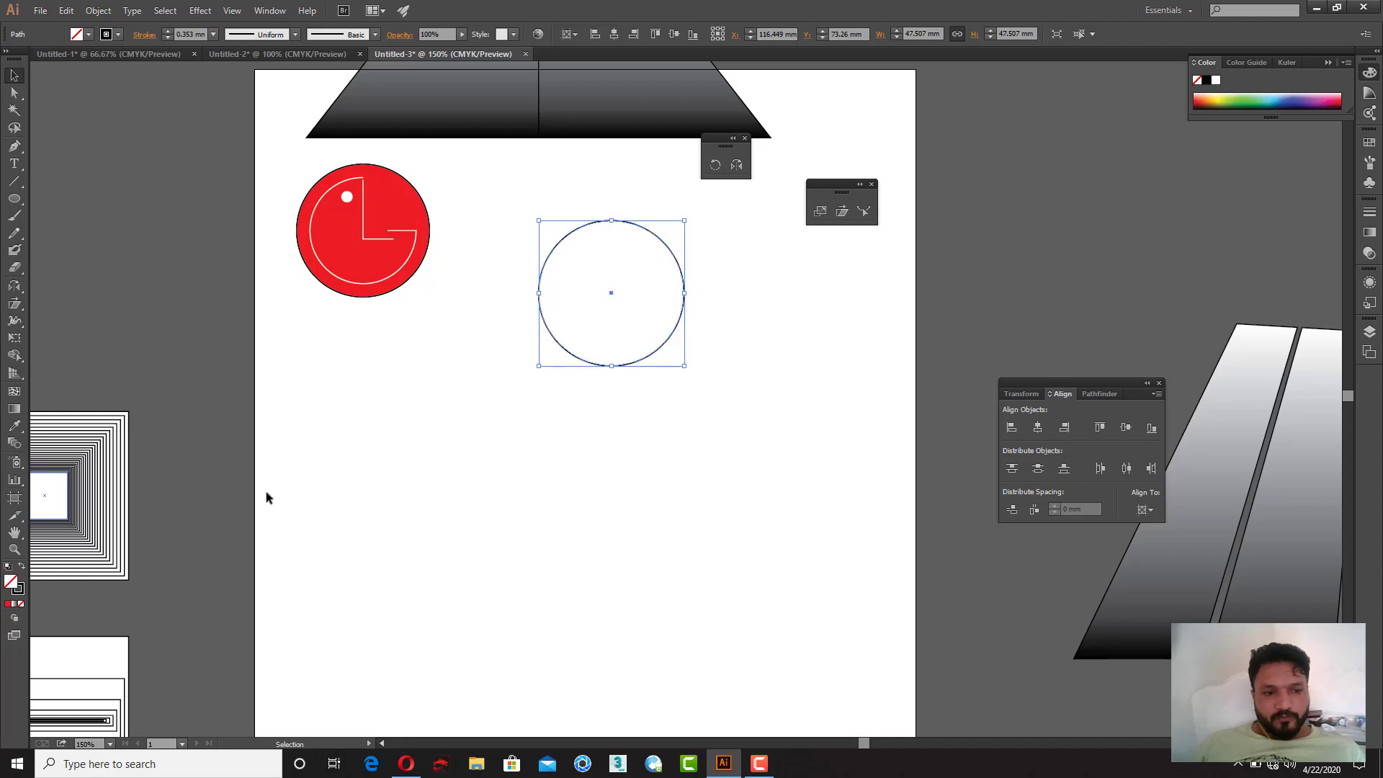
pyautogui.press('a')
pyautogui.click(685, 272)
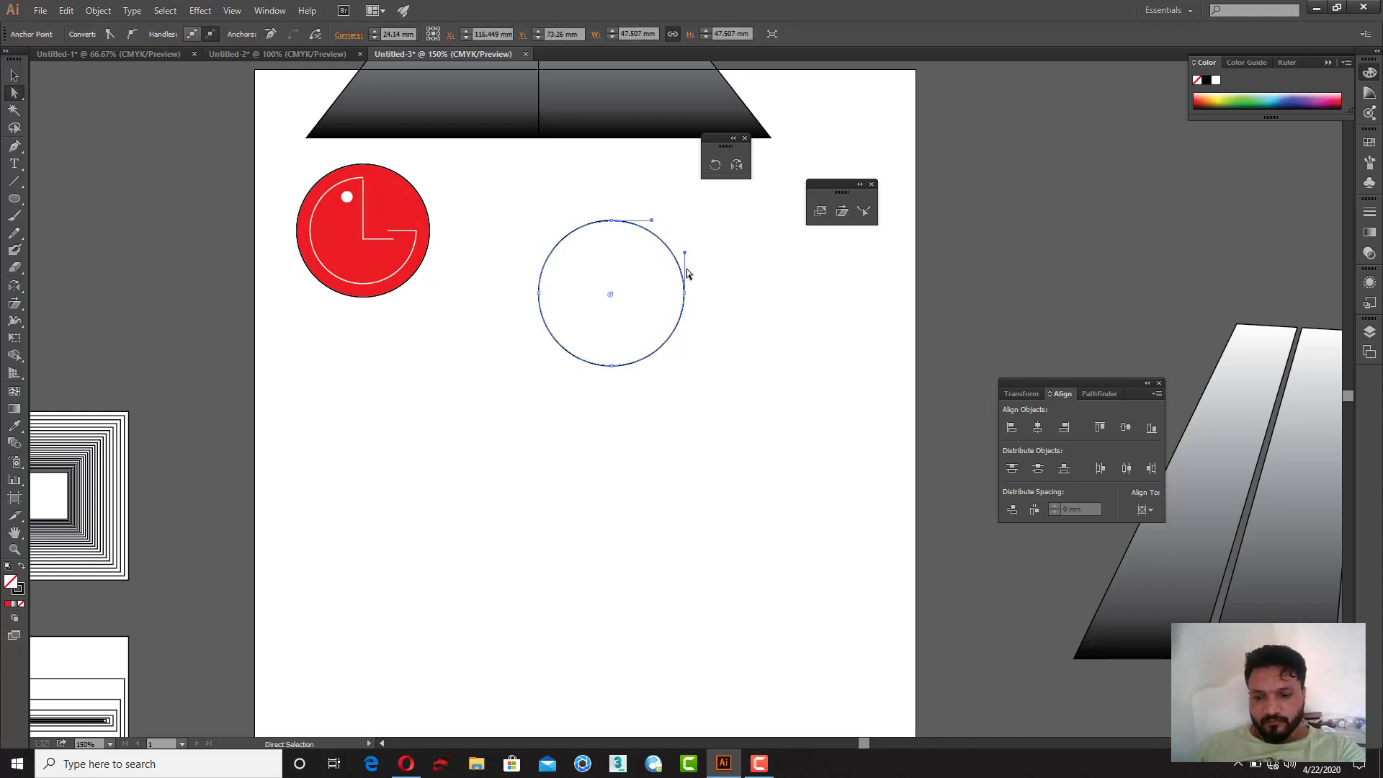
pyautogui.press('Delete')
pyautogui.click(14, 76)
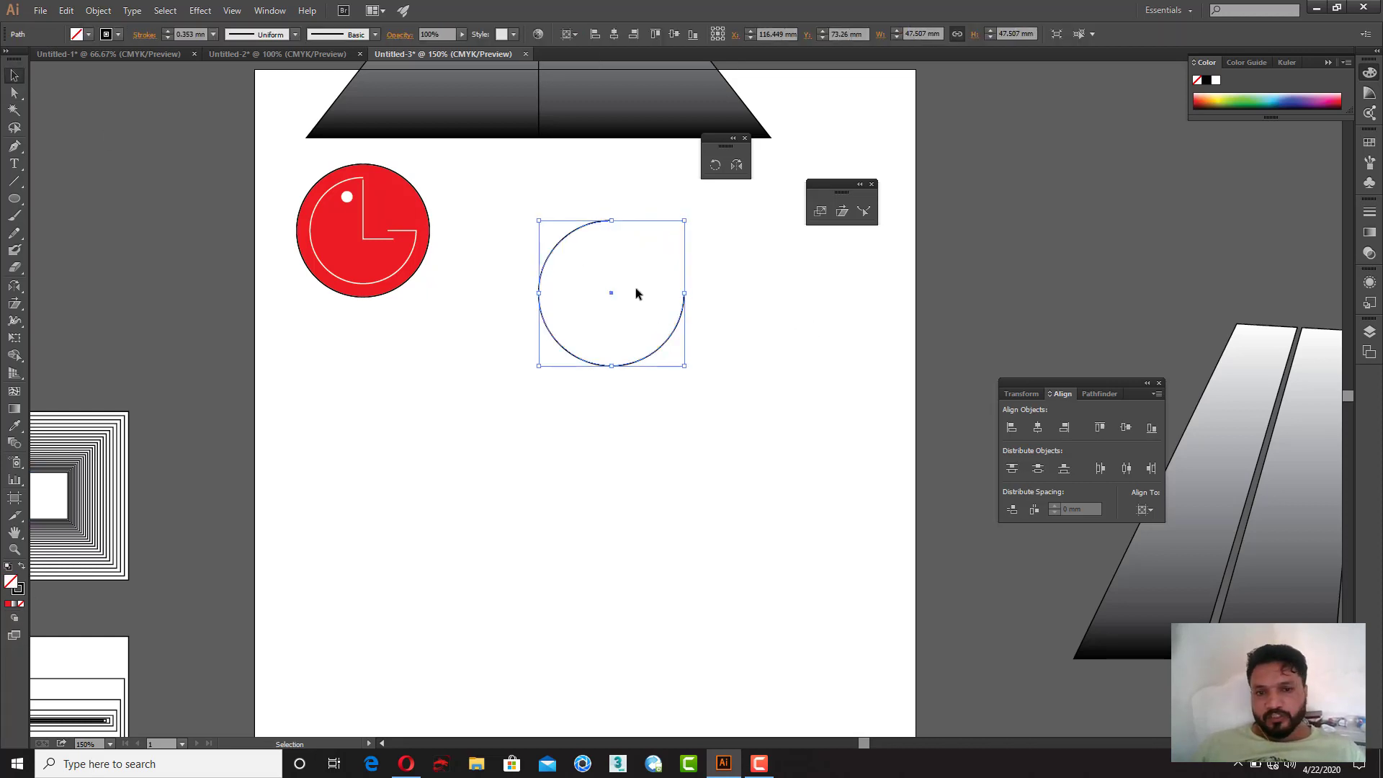
pyautogui.rightClick(636, 279)
pyautogui.moveTo(713, 466)
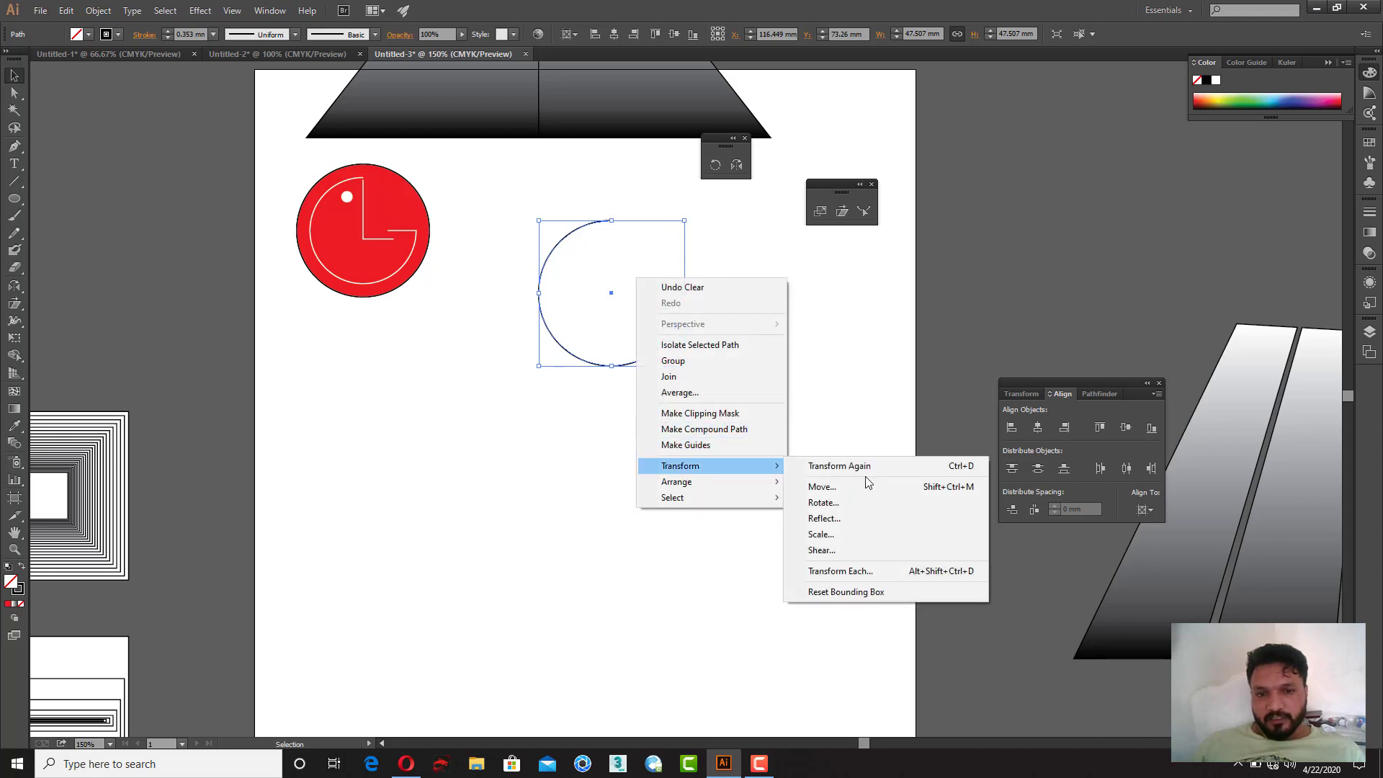
pyautogui.click(821, 534)
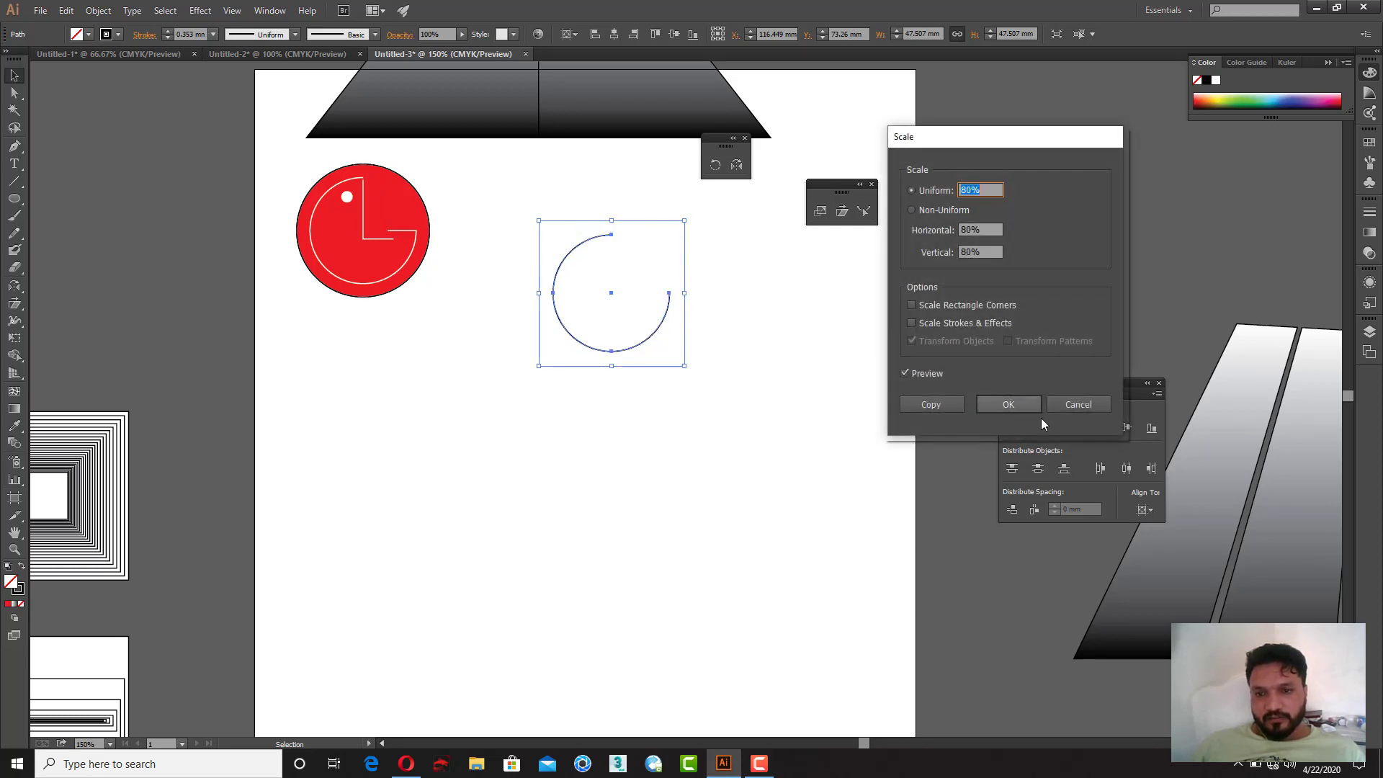
pyautogui.click(1078, 404)
# Step: Scale a copy of the arc uniformly to 90% around its centre
pyautogui.rightClick(640, 227)
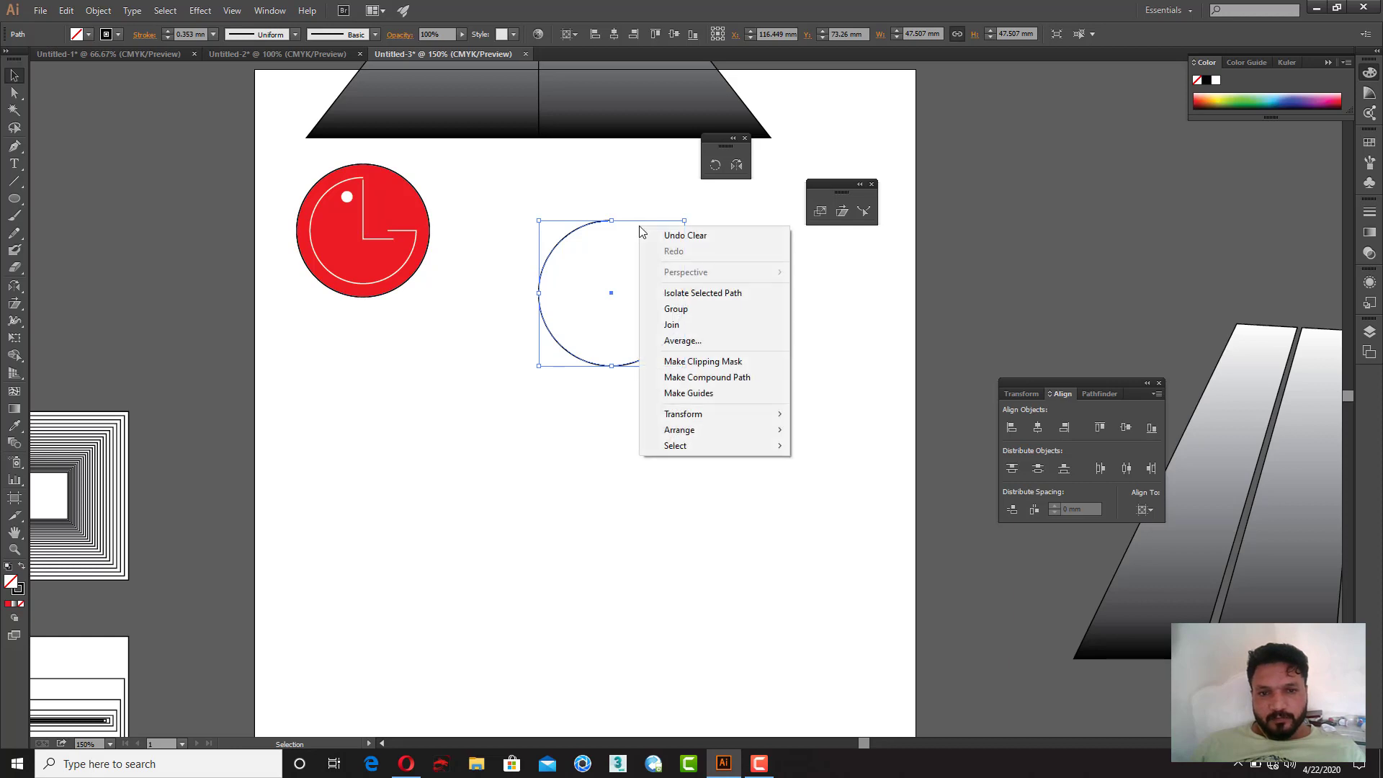
pyautogui.moveTo(721, 414)
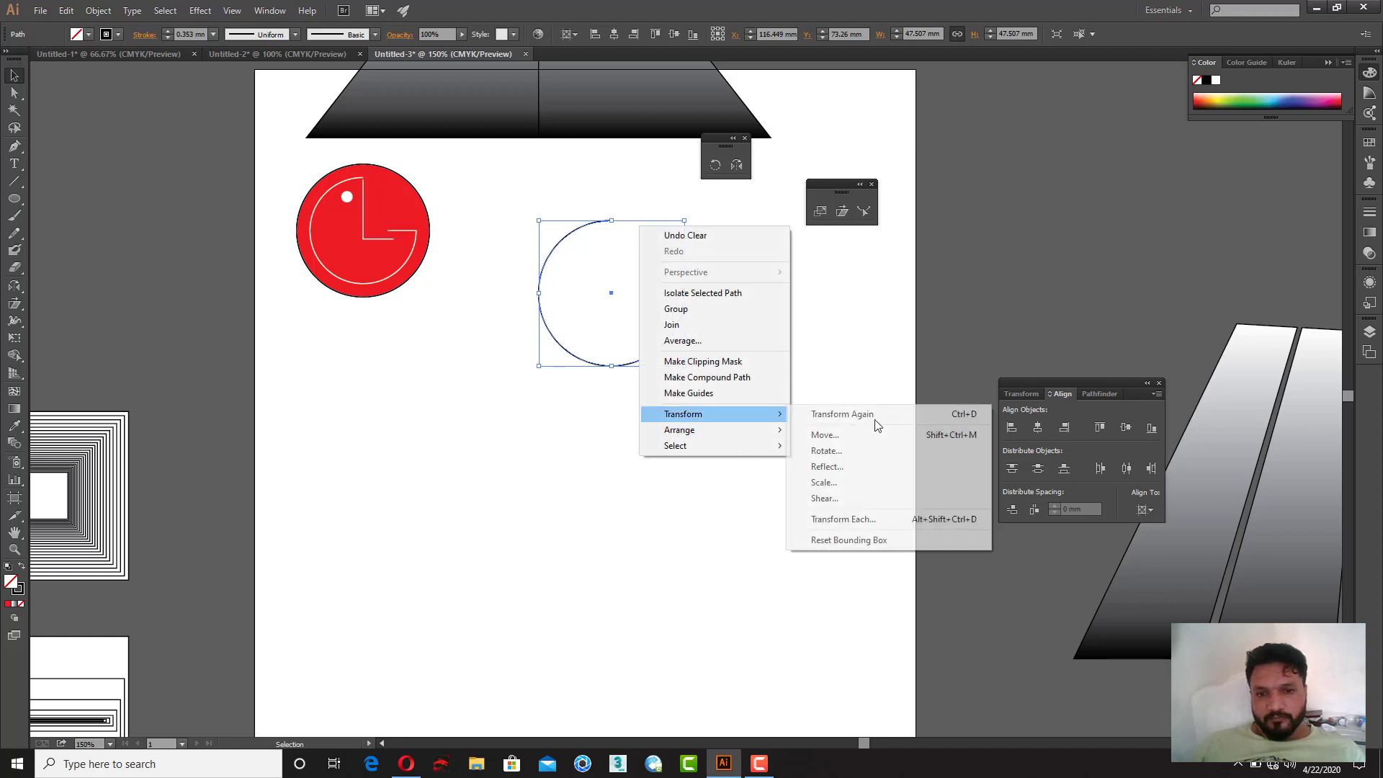
pyautogui.click(879, 480)
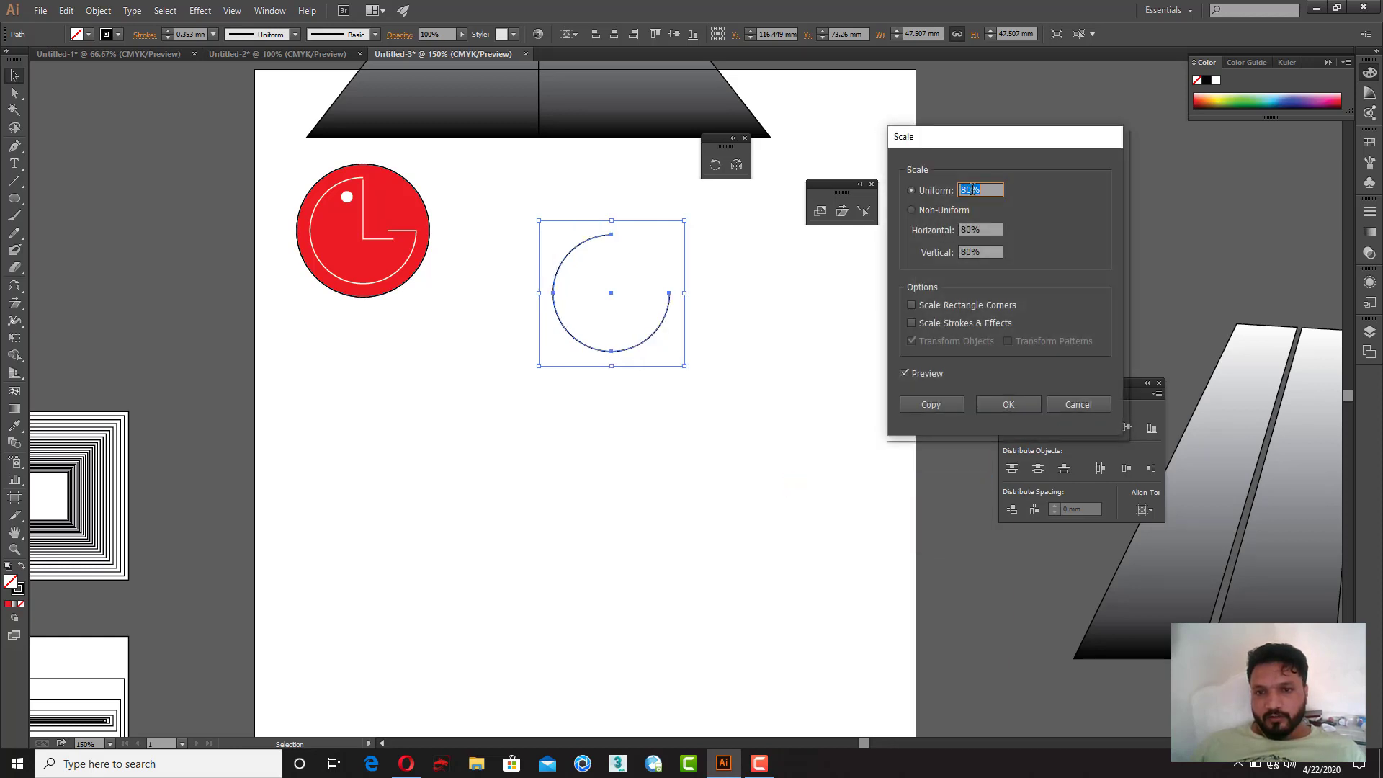
pyautogui.write('90')
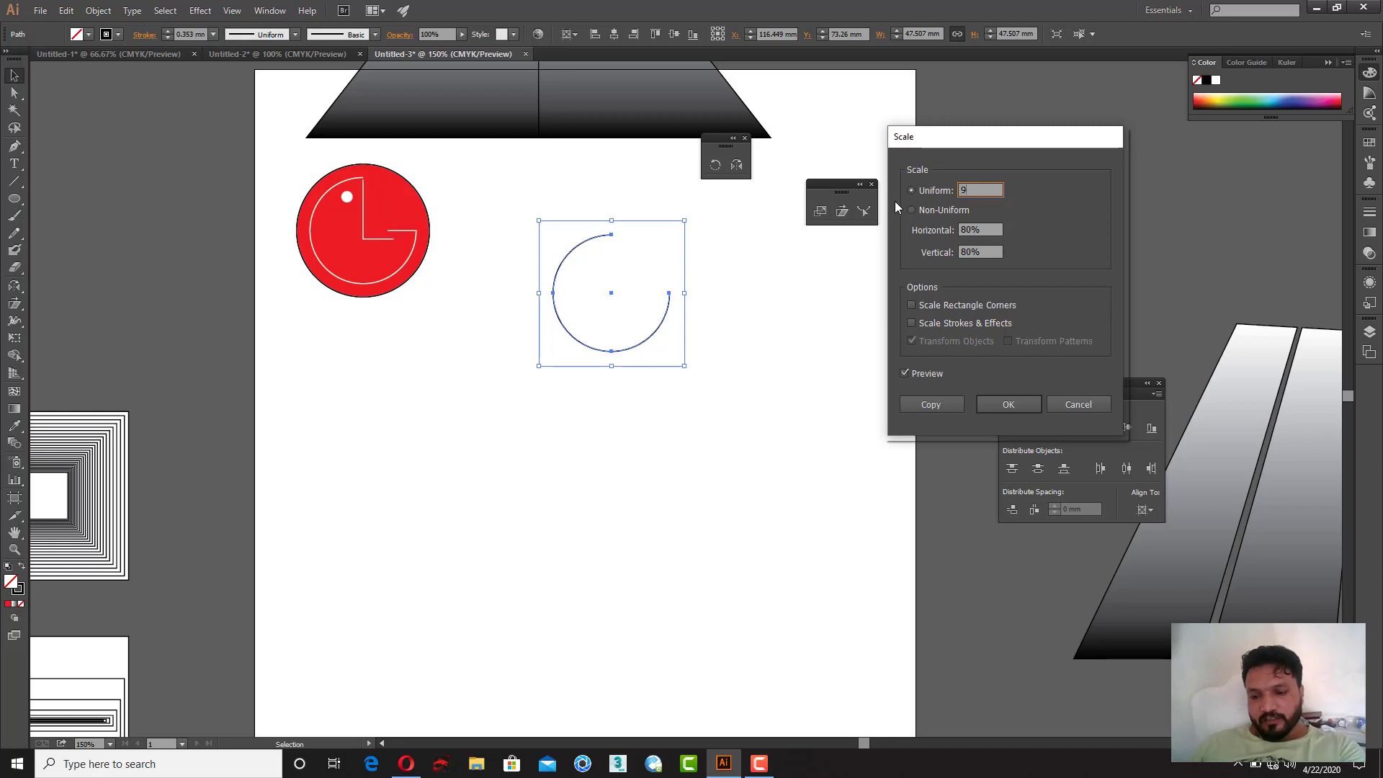
pyautogui.click(933, 408)
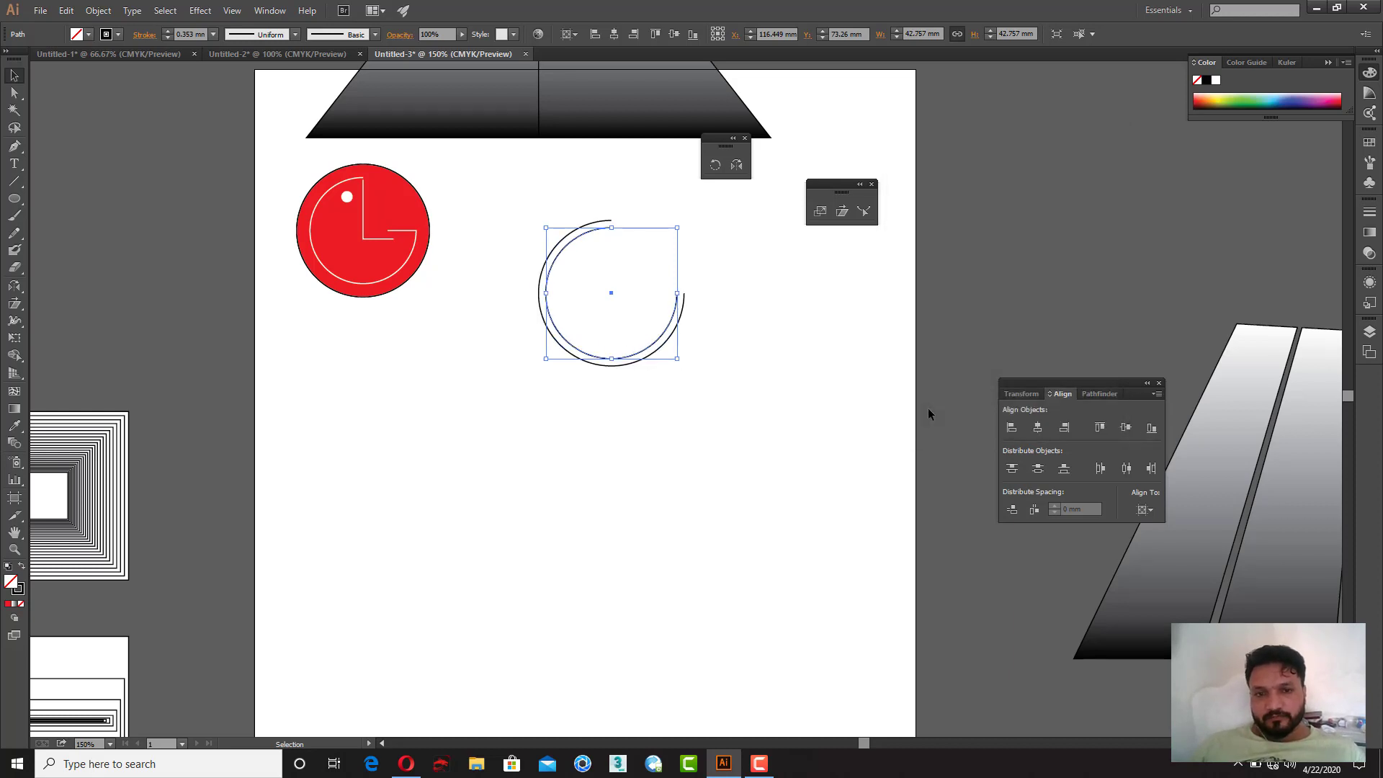
# Step: Repeat the transform four more times to build a set of concentric arcs
pyautogui.hotkey('ctrl', 'd')
pyautogui.hotkey('ctrl', 'd')
pyautogui.hotkey('ctrl', 'd')
pyautogui.hotkey('ctrl', 'd')
pyautogui.hotkey('ctrl', 'd')
pyautogui.hotkey('ctrl', 'd')
pyautogui.hotkey('ctrl', 'd')
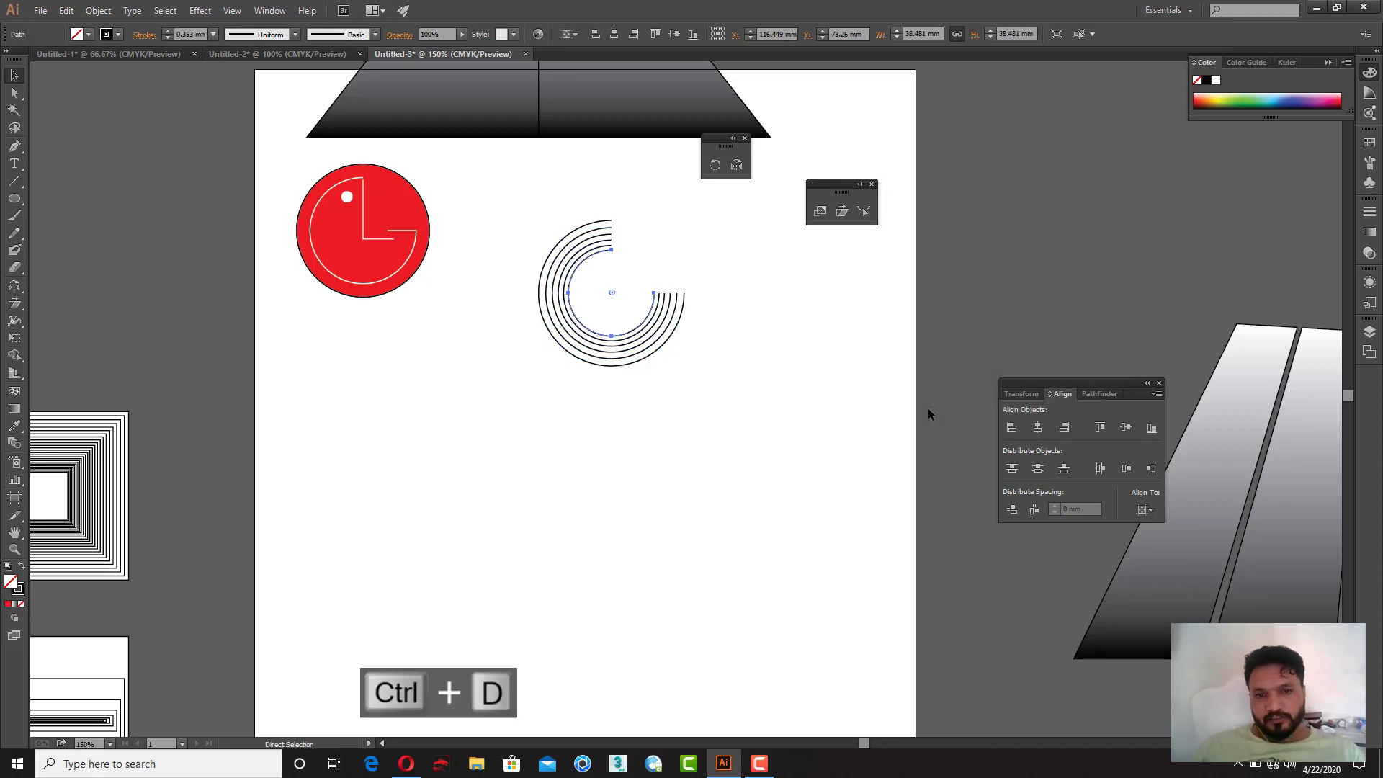
pyautogui.hotkey('ctrl', 'd')
pyautogui.click(761, 392)
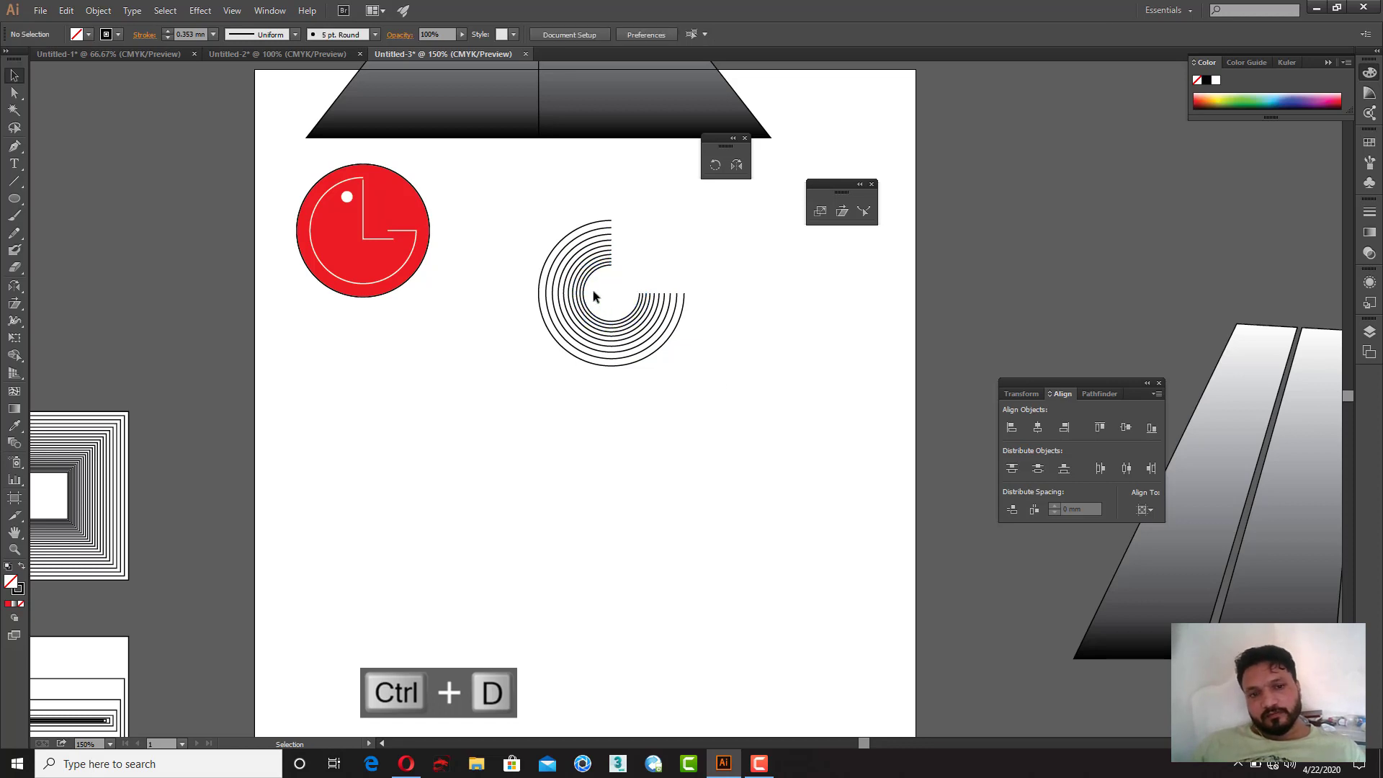
# Step: Draw a small circle about 7.4 mm wide beside the arcs' upper opening
pyautogui.press('z')
pyautogui.moveTo(483, 193); pyautogui.dragTo(743, 398)
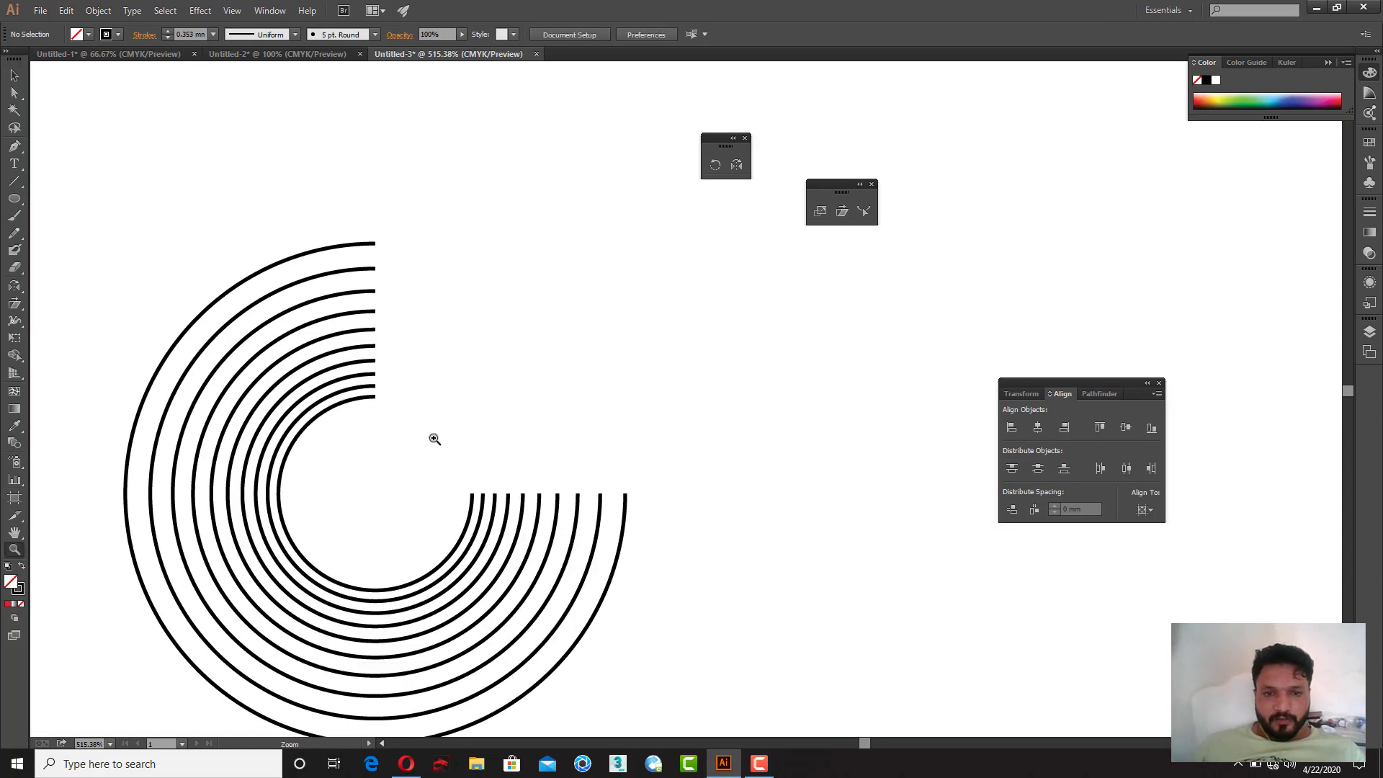
pyautogui.press('l')
pyautogui.moveTo(489, 360); pyautogui.dragTo(517, 399)
pyautogui.press('z')
pyautogui.keyDown('alt'); pyautogui.click(545, 406); pyautogui.keyUp('alt')
pyautogui.keyDown('alt'); pyautogui.click(546, 406); pyautogui.keyUp('alt')
pyautogui.keyDown('alt'); pyautogui.click(545, 407); pyautogui.keyUp('alt')
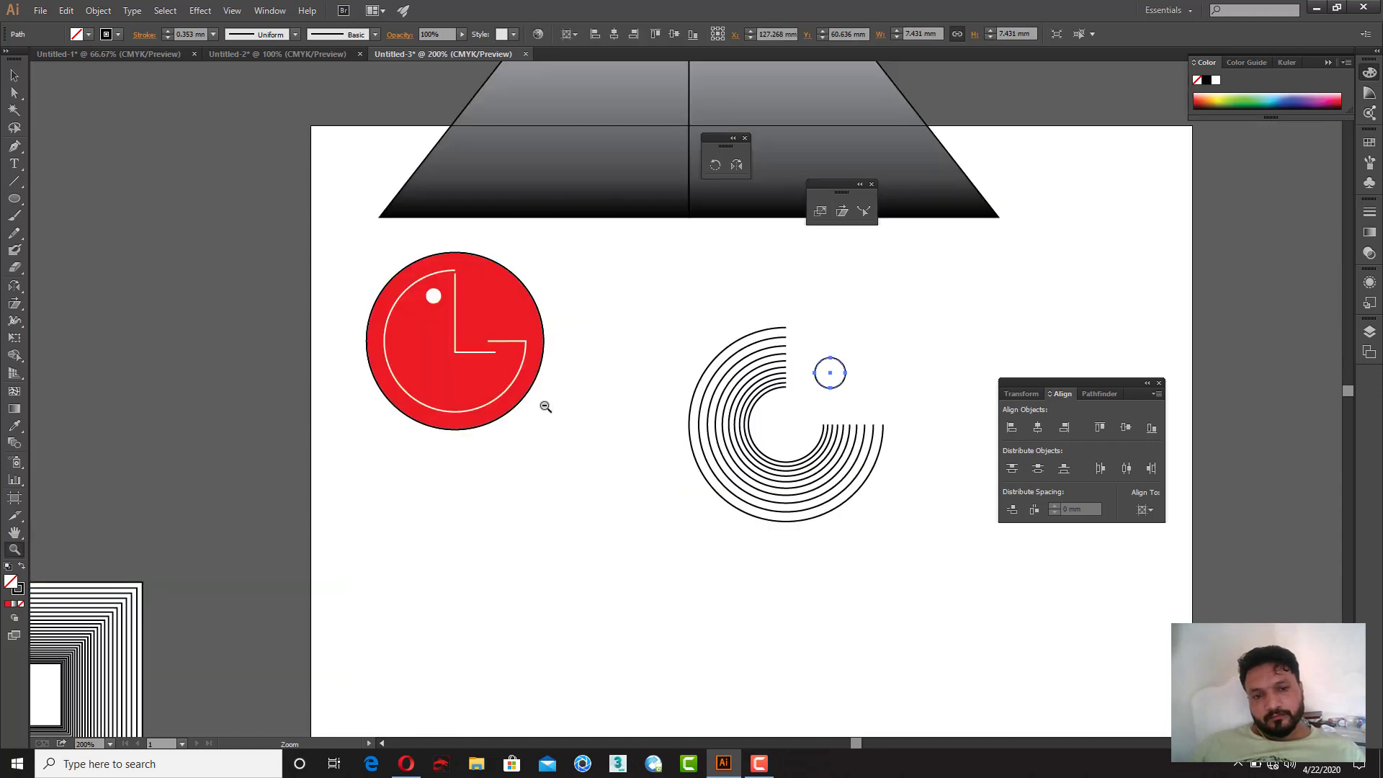
pyautogui.keyDown('alt'); pyautogui.click(545, 406); pyautogui.keyUp('alt')
# Step: Group the concentric arcs with the small circle and move the group below the LG logo
pyautogui.press('a')
pyautogui.moveTo(614, 312); pyautogui.dragTo(850, 508)
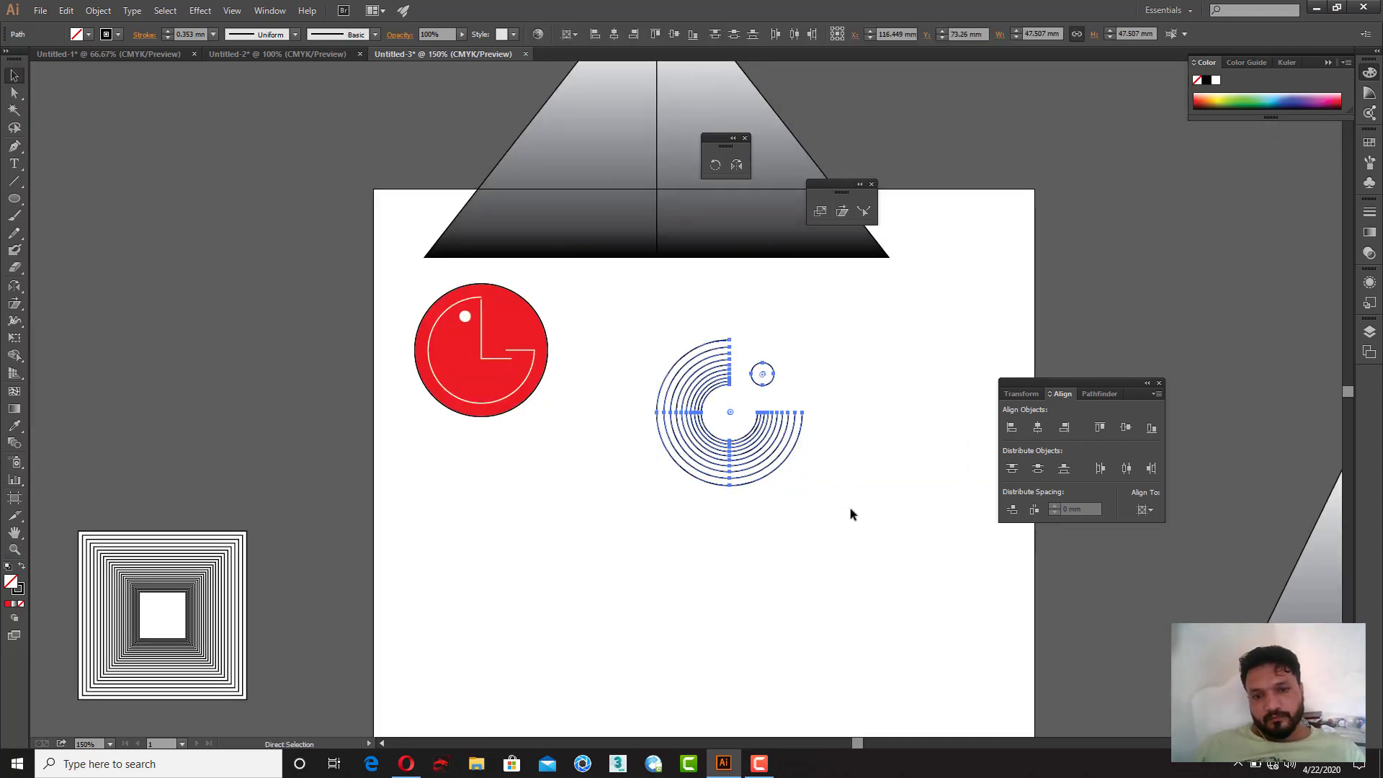
pyautogui.hotkey('ctrl', 'g')
pyautogui.click(846, 510)
pyautogui.moveTo(754, 457); pyautogui.dragTo(513, 549)
pyautogui.click(691, 538)
# Step: Draw a rectangle about 41 × 24 mm to the right of the LG logo
pyautogui.press('space')
pyautogui.moveTo(605, 458); pyautogui.dragTo(484, 448)
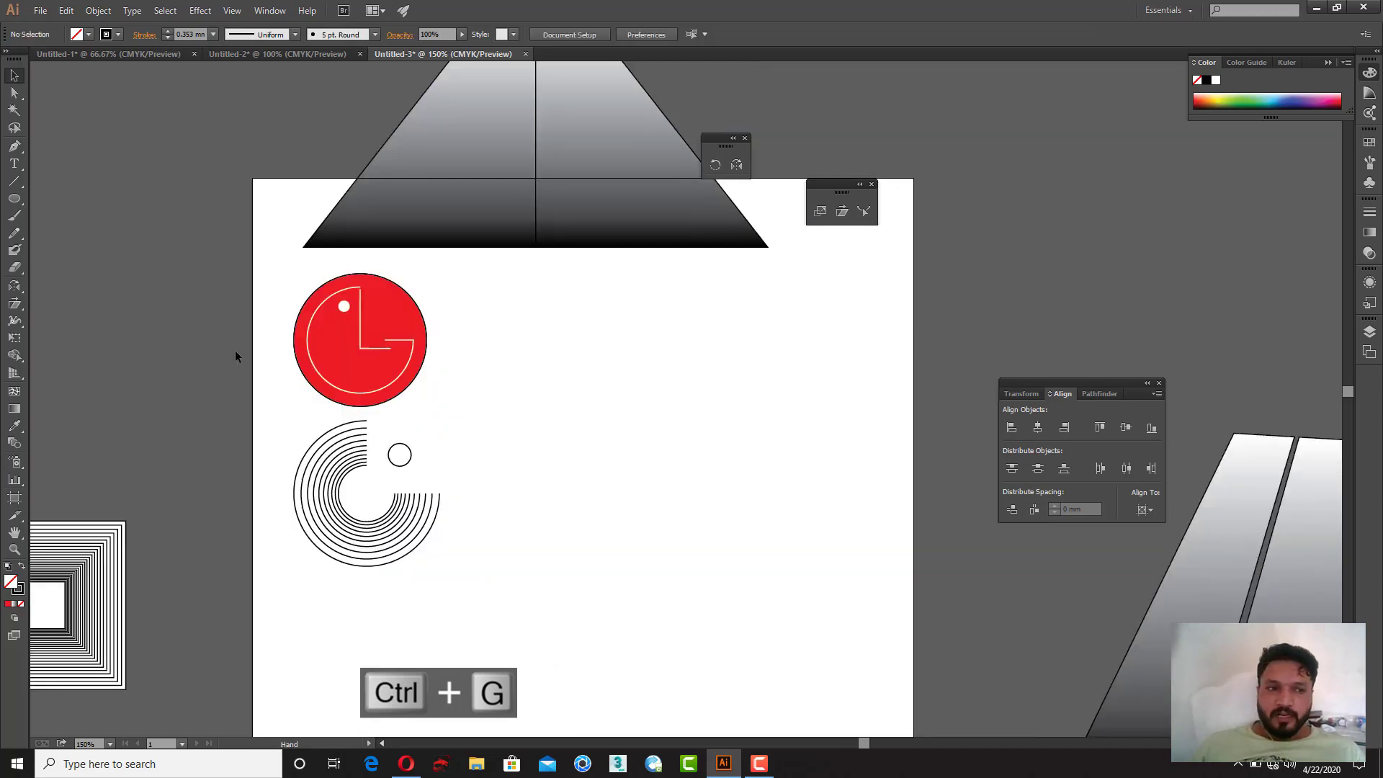
pyautogui.moveTo(15, 206); pyautogui.dragTo(49, 203)
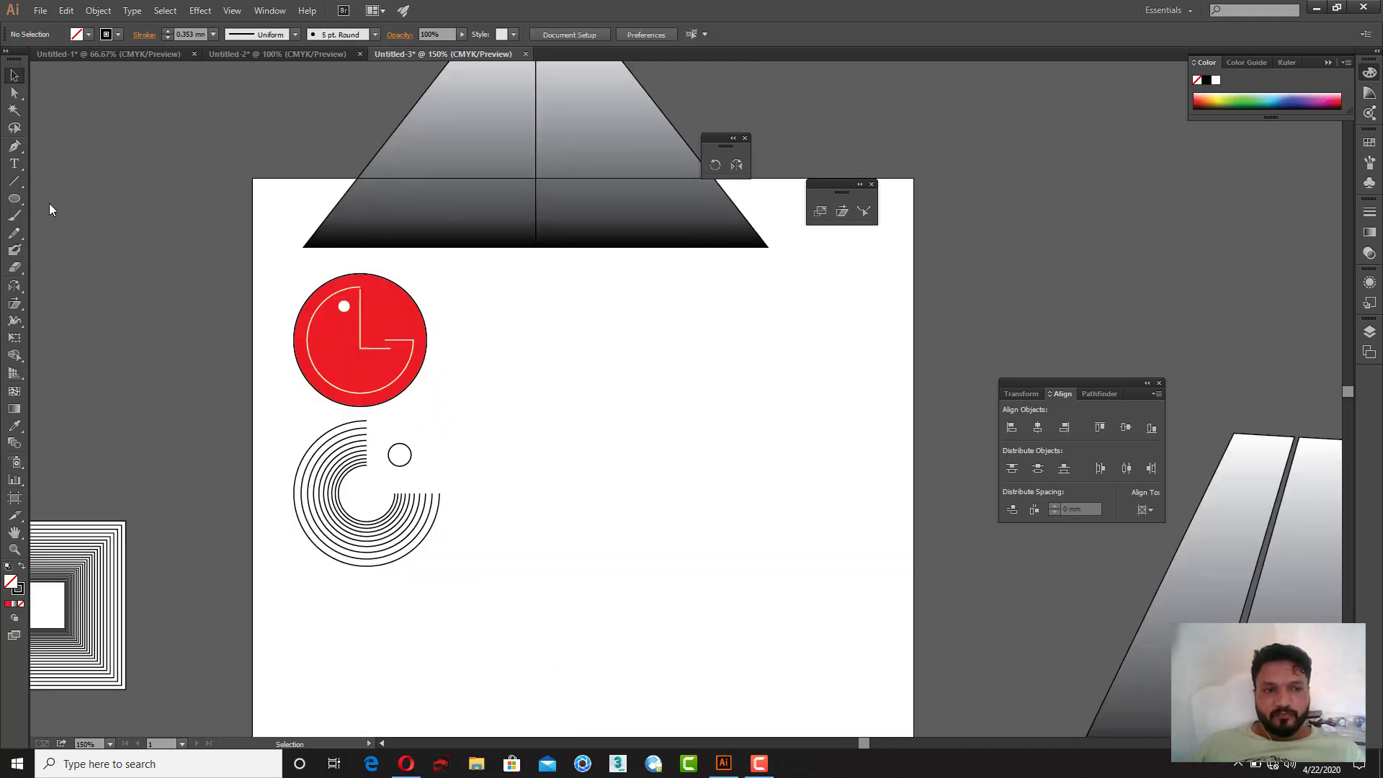
pyautogui.moveTo(531, 387); pyautogui.dragTo(657, 462)
pyautogui.click(17, 78)
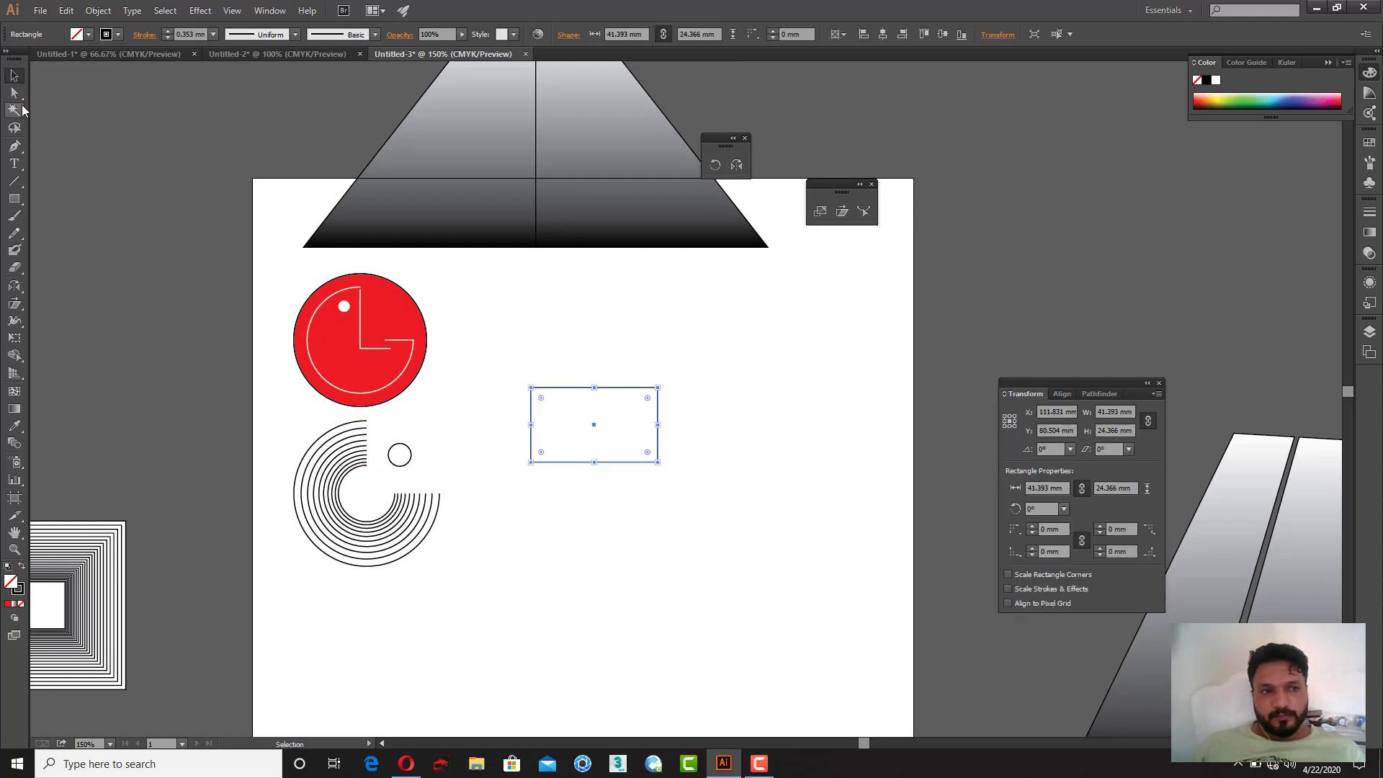
# Step: Shear the rectangle horizontally into a parallelogram and fill it with the logo's red
pyautogui.click(844, 215)
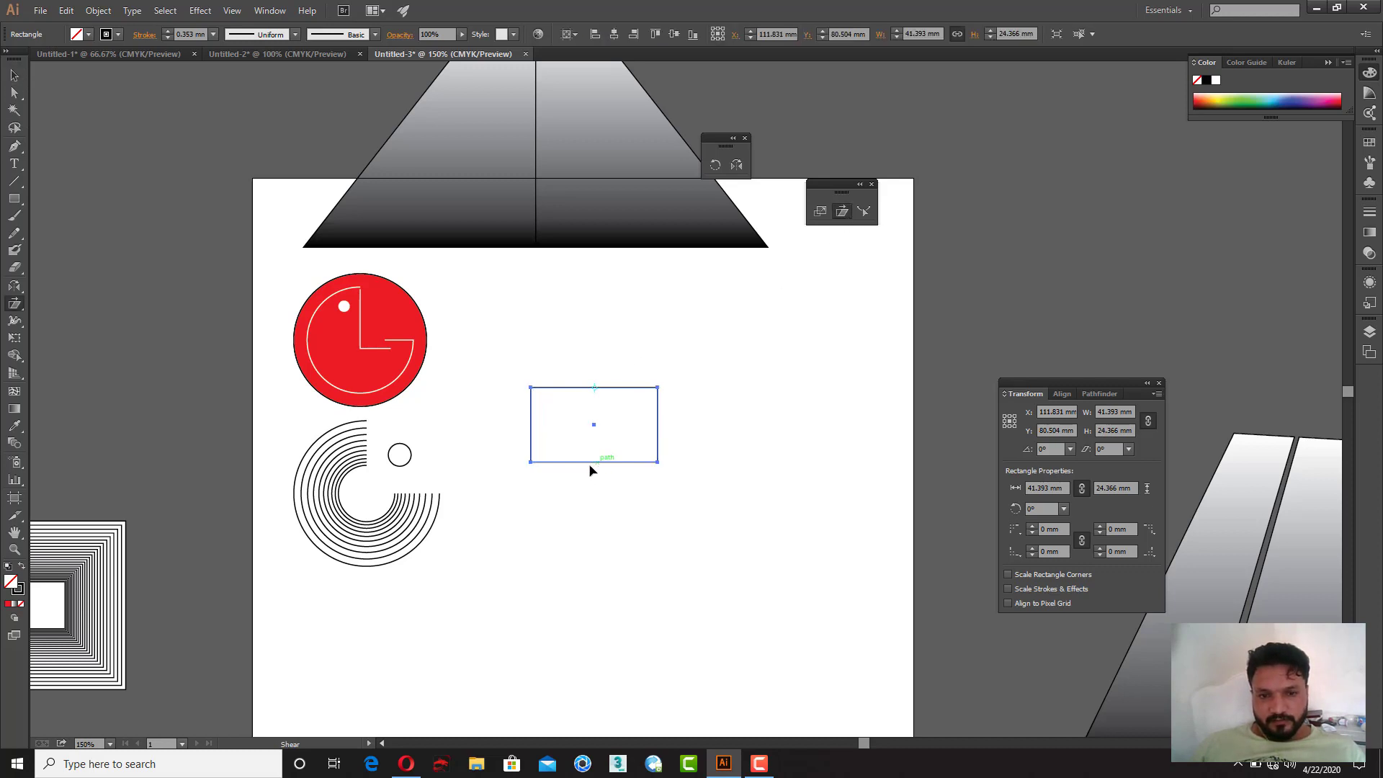
pyautogui.moveTo(590, 470); pyautogui.dragTo(537, 469)
pyautogui.press('v')
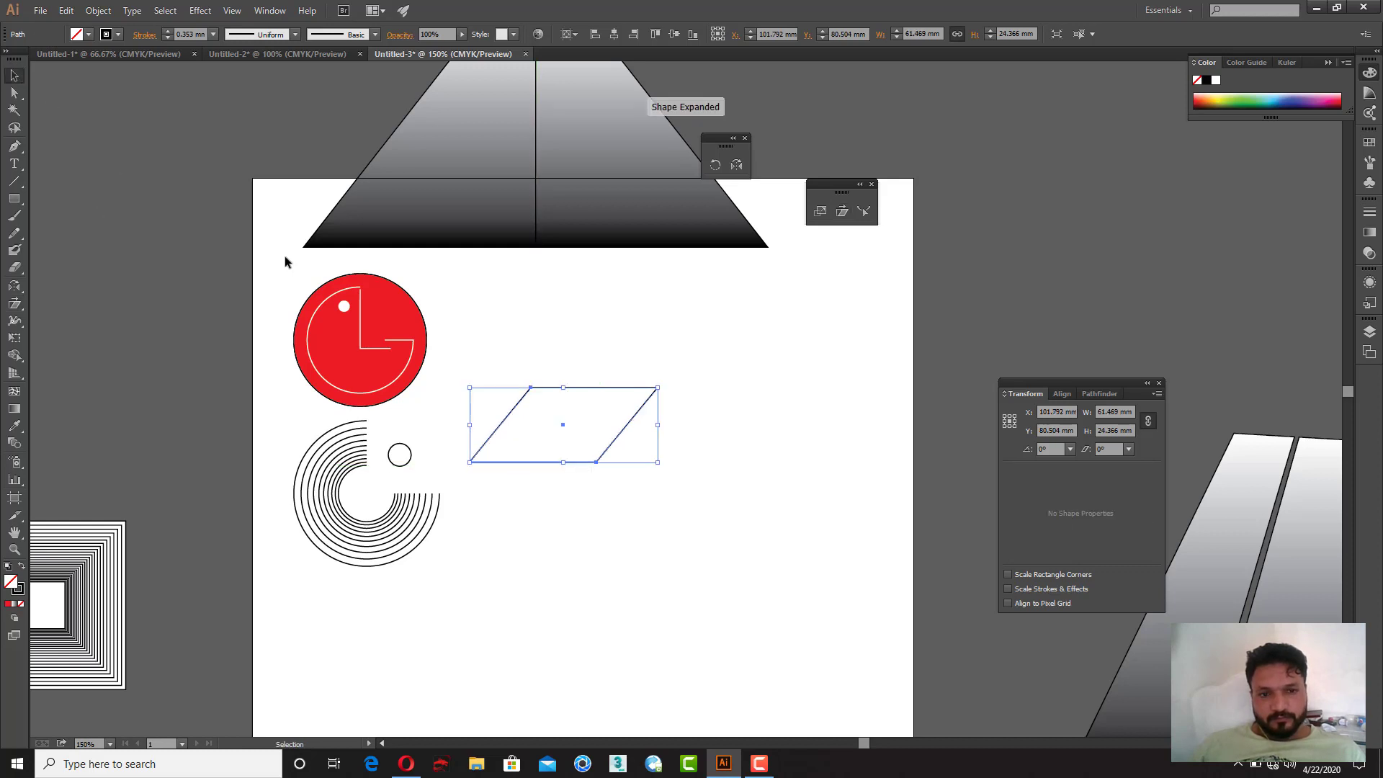
pyautogui.press('i')
pyautogui.click(400, 346)
pyautogui.press('v')
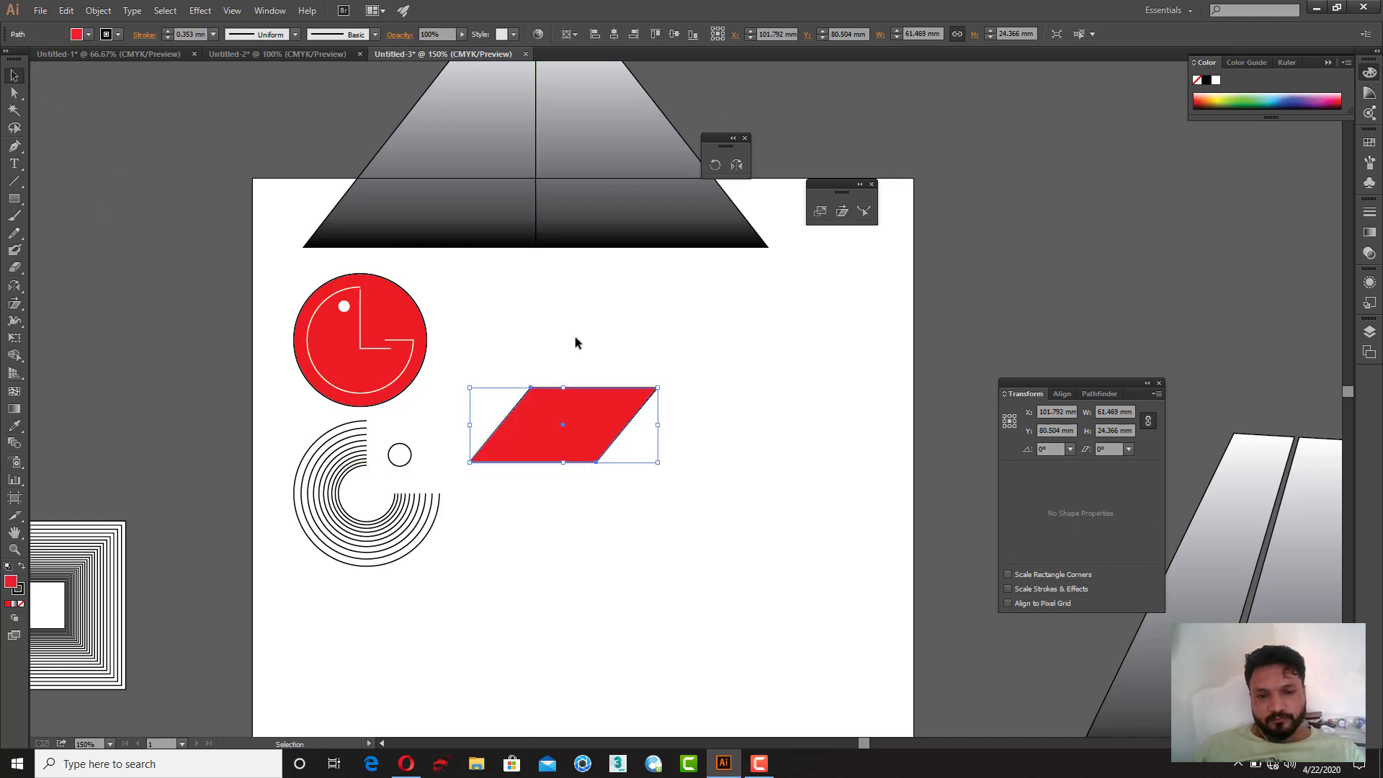
# Step: Move the parallelogram lower and place a duplicate of it alongside
pyautogui.click(575, 337)
pyautogui.moveTo(590, 453); pyautogui.dragTo(761, 496)
pyautogui.click(560, 430)
# Step: Reflect the duplicate vertically and position it so both parallelograms meet at a point
pyautogui.rightClick(750, 415)
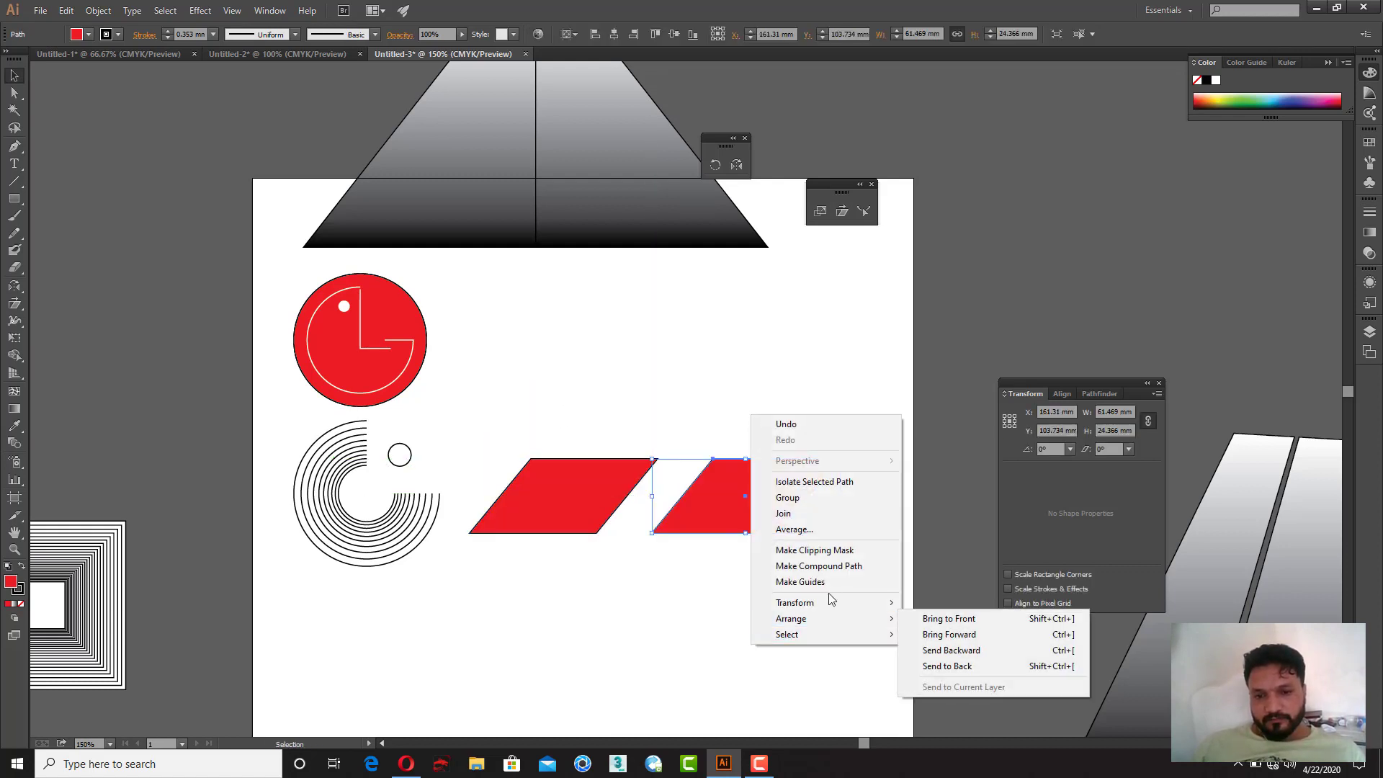
pyautogui.moveTo(857, 602)
pyautogui.click(959, 656)
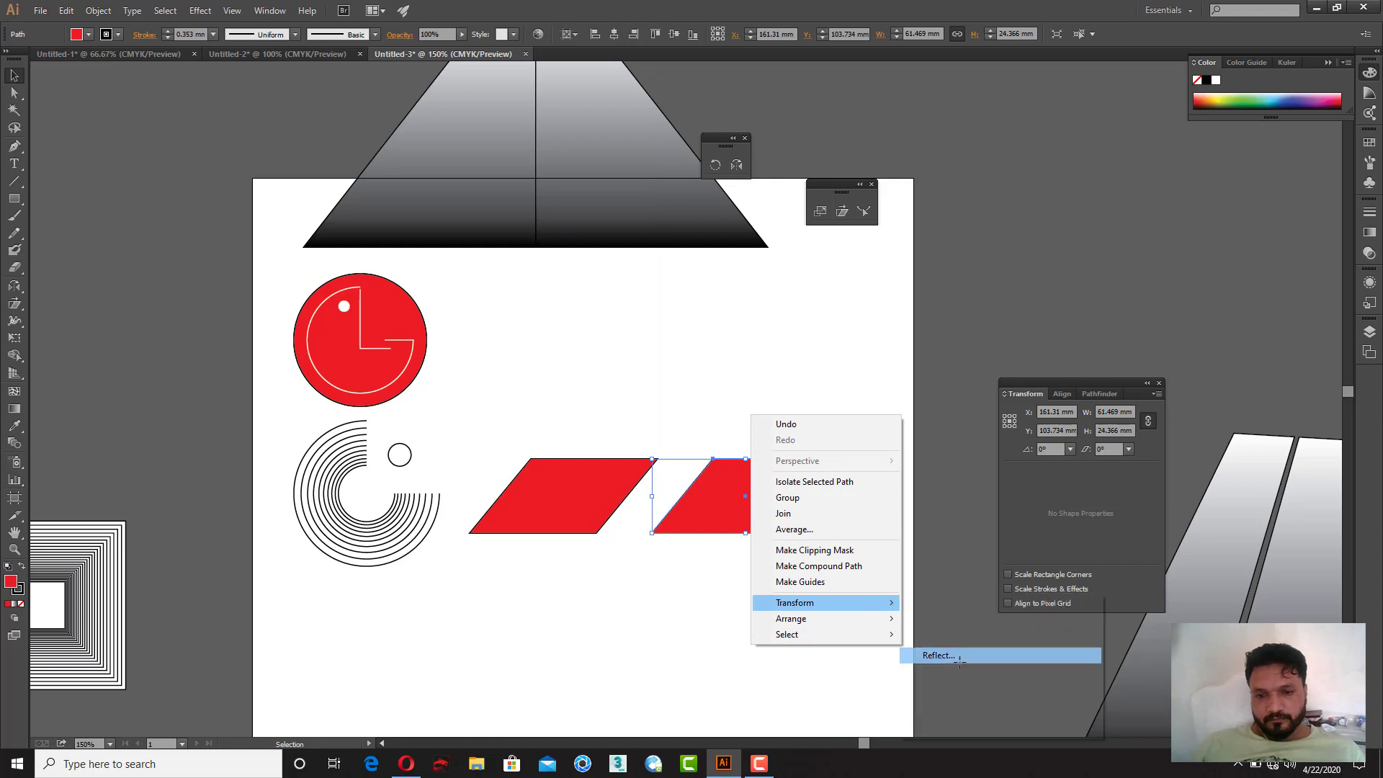
pyautogui.click(838, 499)
pyautogui.moveTo(745, 514); pyautogui.dragTo(792, 498)
pyautogui.moveTo(782, 509); pyautogui.dragTo(733, 508)
pyautogui.click(711, 595)
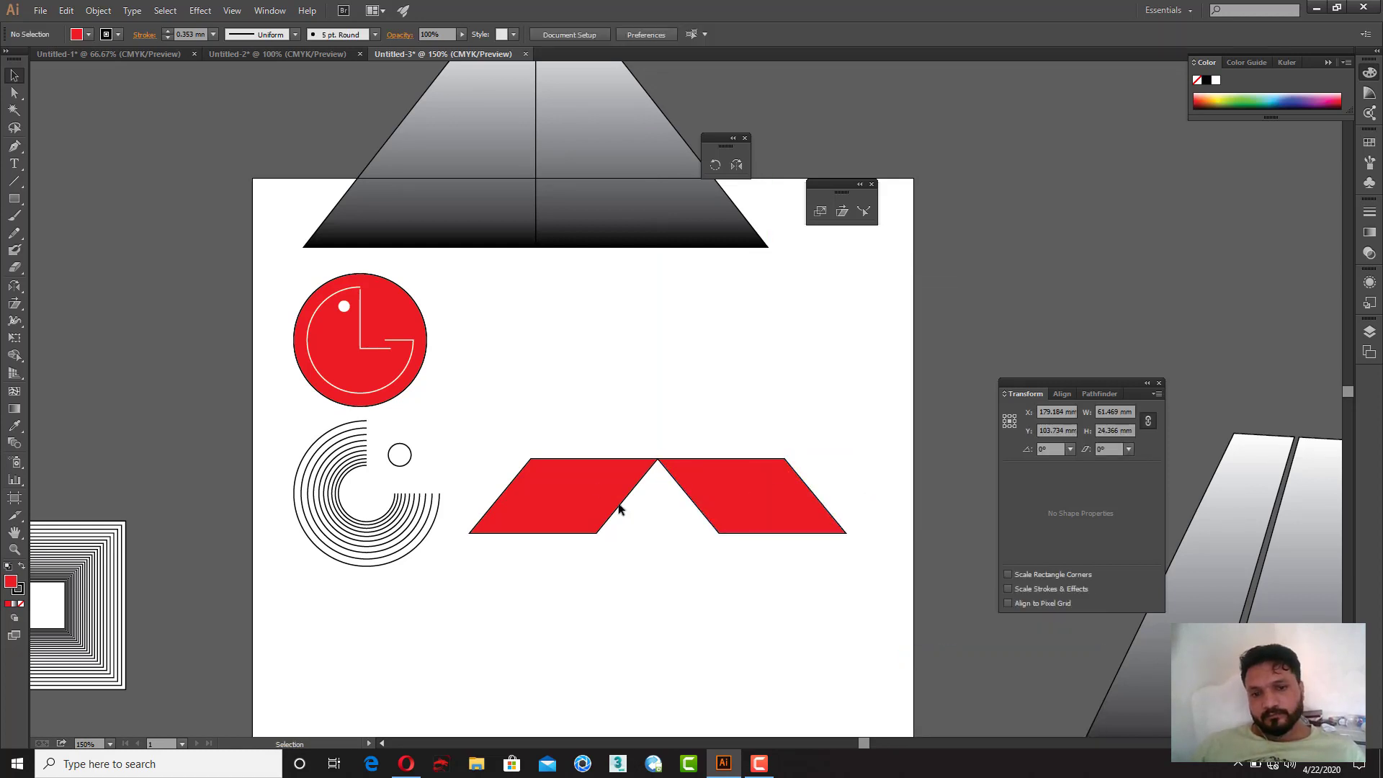
# Step: Duplicate a parallelogram upward, rotate it upright and place it above the meeting point as a diamond
pyautogui.moveTo(619, 508); pyautogui.dragTo(619, 362)
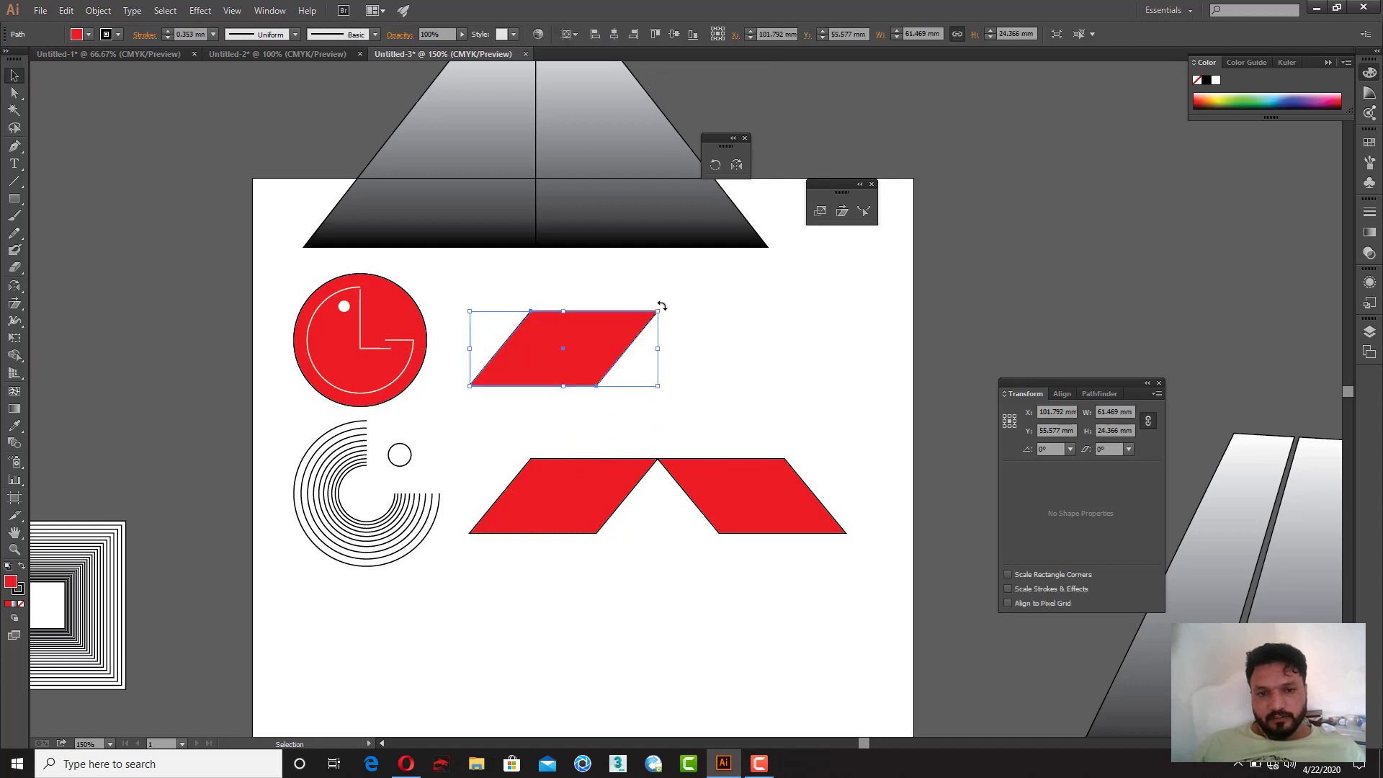
pyautogui.moveTo(662, 306); pyautogui.dragTo(569, 449)
pyautogui.click(638, 389)
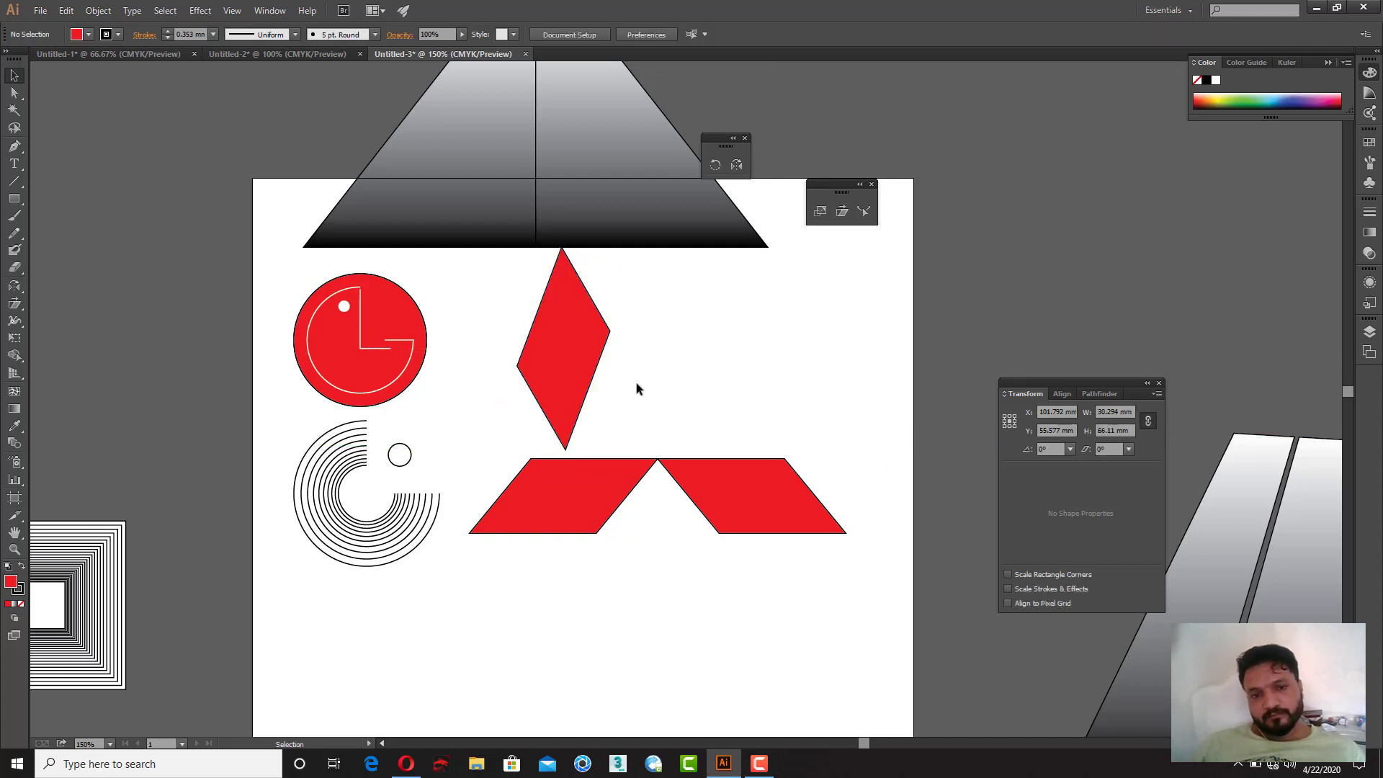
pyautogui.moveTo(556, 357); pyautogui.dragTo(647, 361)
pyautogui.click(718, 332)
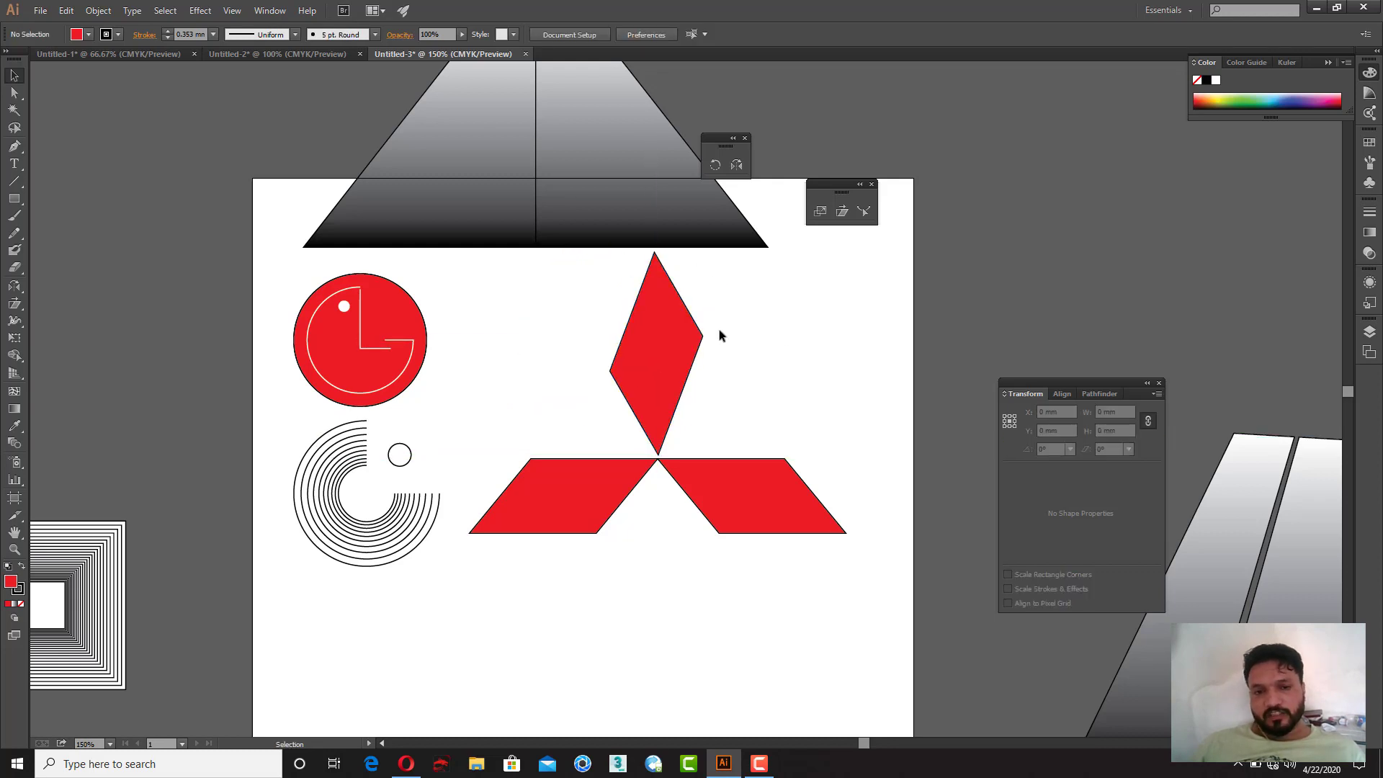
# Step: Delete anchor points of the upper diamond until only its lower-left edge line remains
pyautogui.click(14, 94)
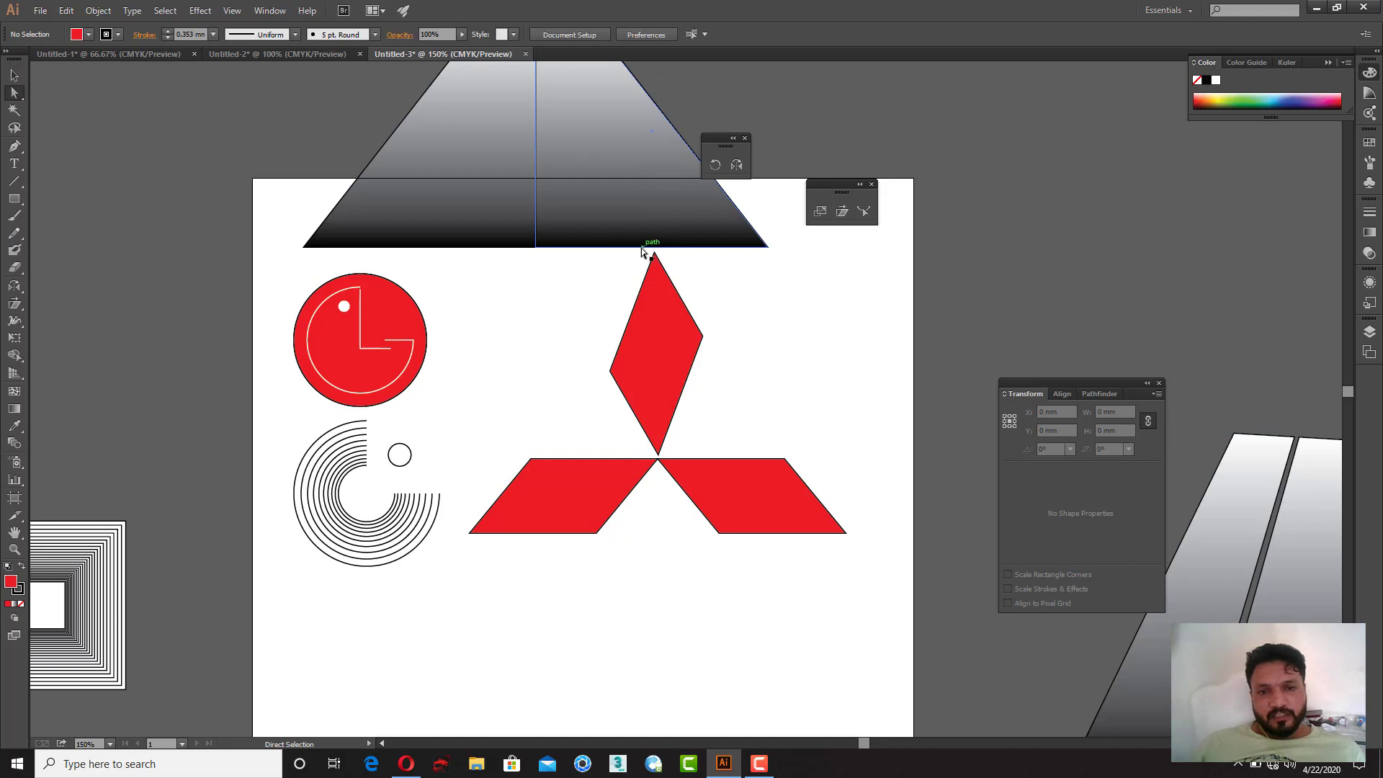
pyautogui.moveTo(675, 270); pyautogui.dragTo(677, 271)
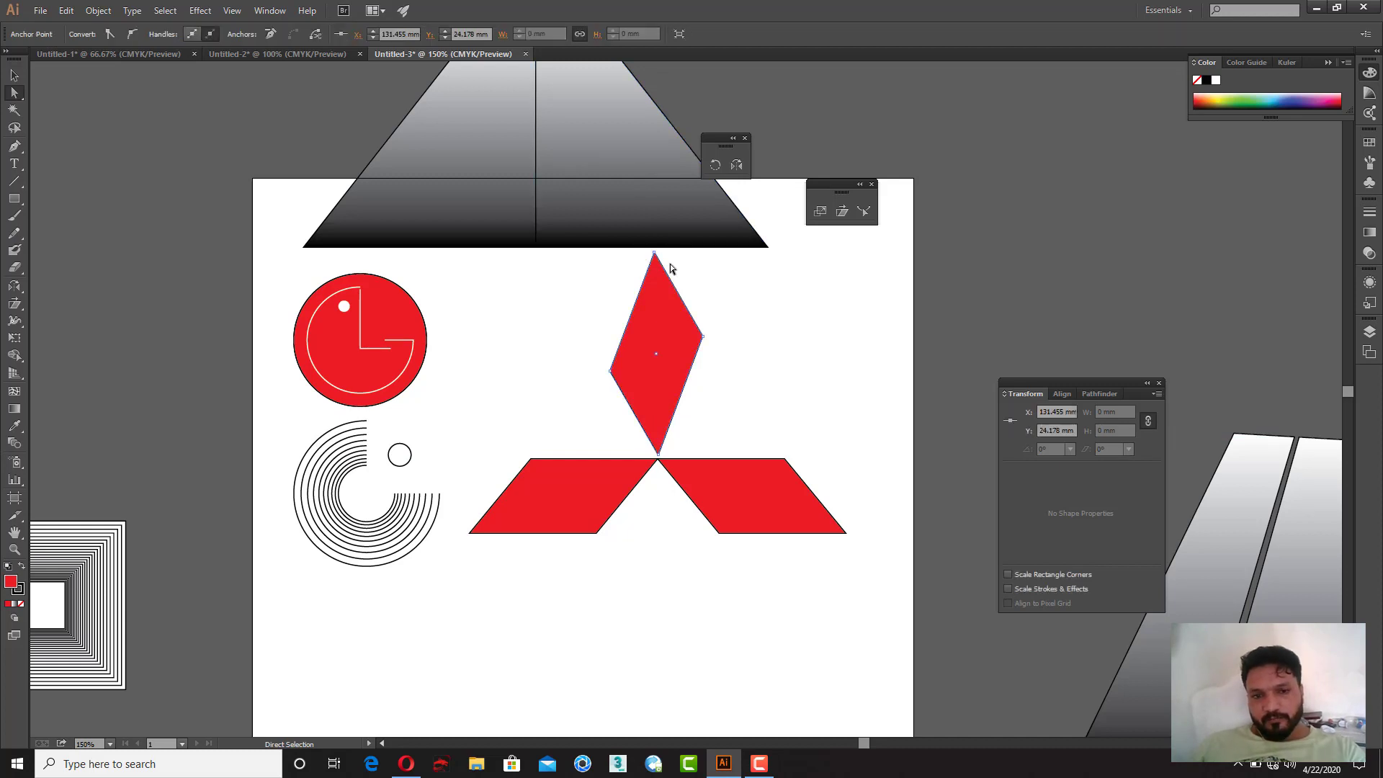
pyautogui.click(654, 252)
pyautogui.press('Delete')
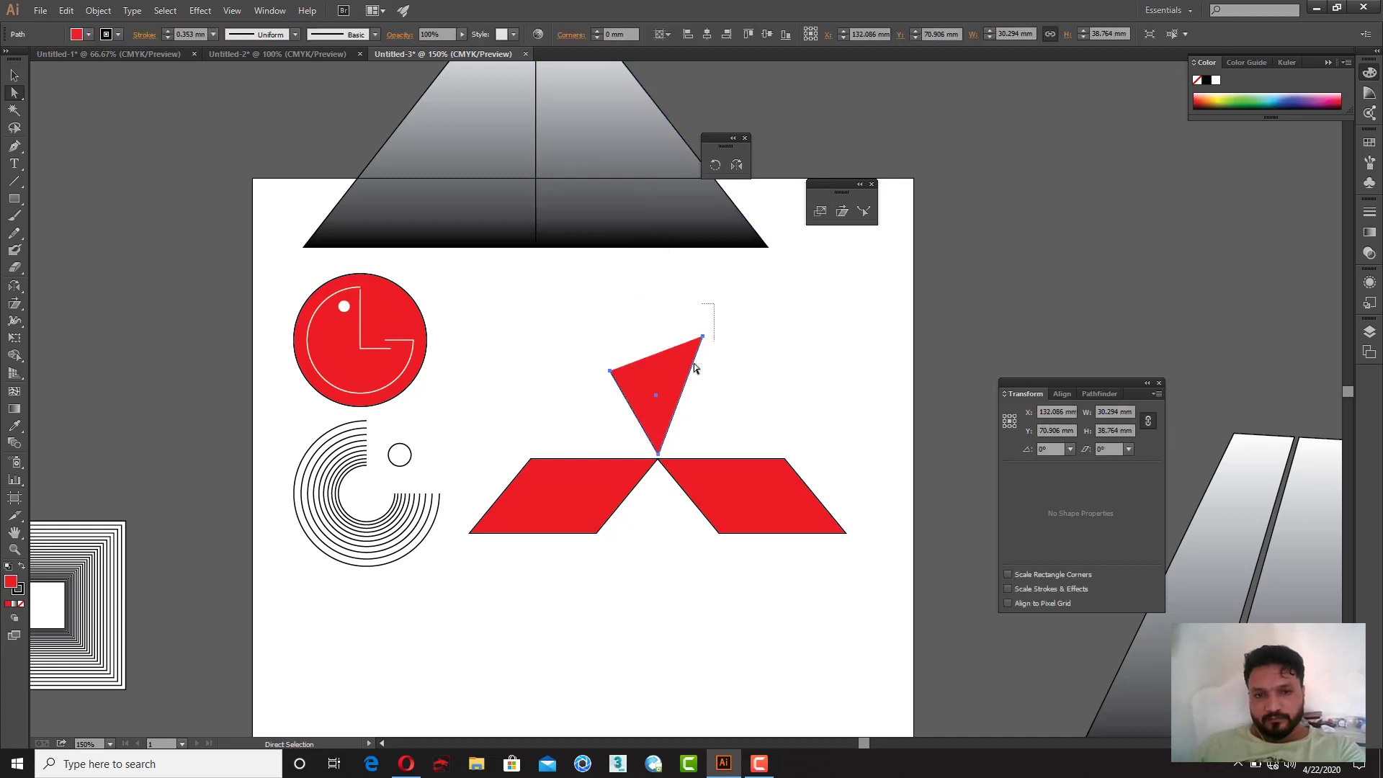
pyautogui.click(692, 360)
pyautogui.press('Delete')
pyautogui.click(697, 361)
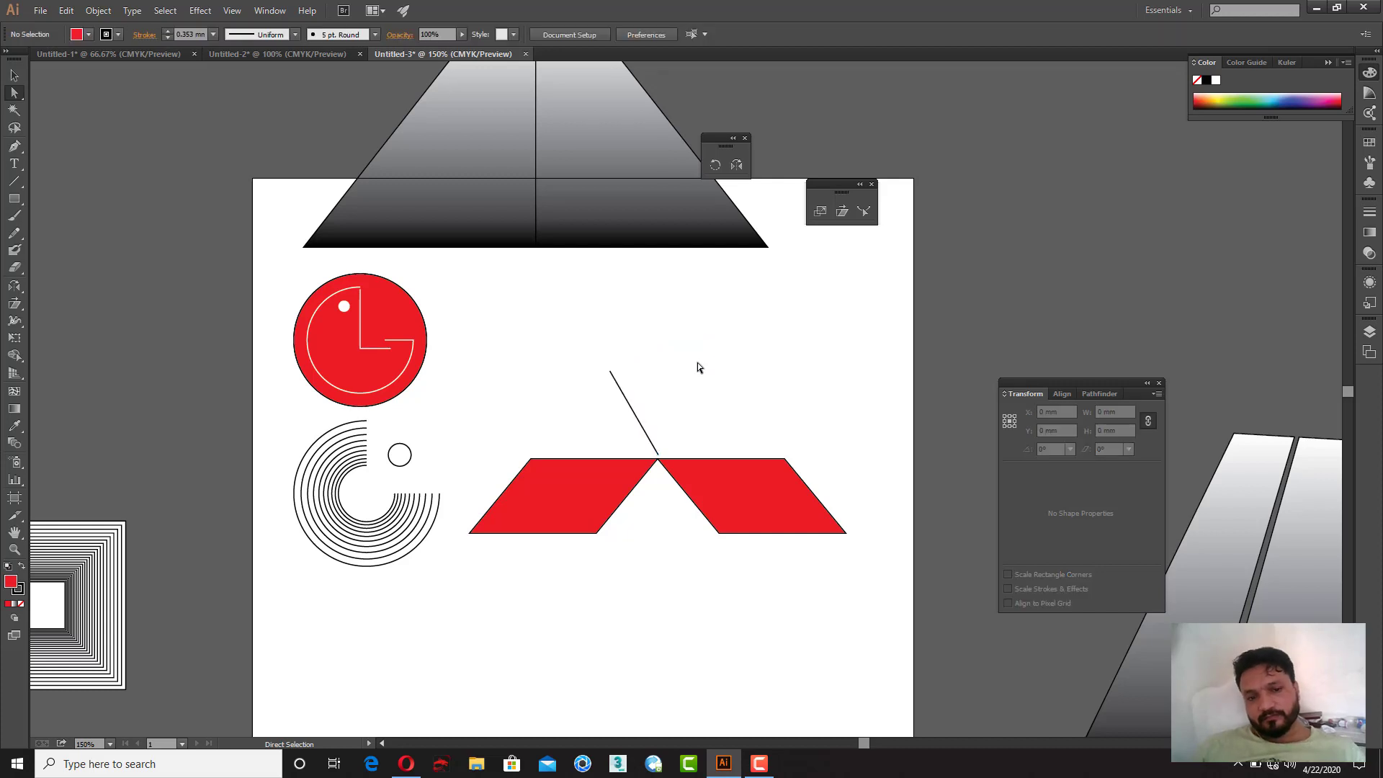
# Step: Try to reflect the remaining edge line around its lower endpoint
pyautogui.press('v')
pyautogui.press('z')
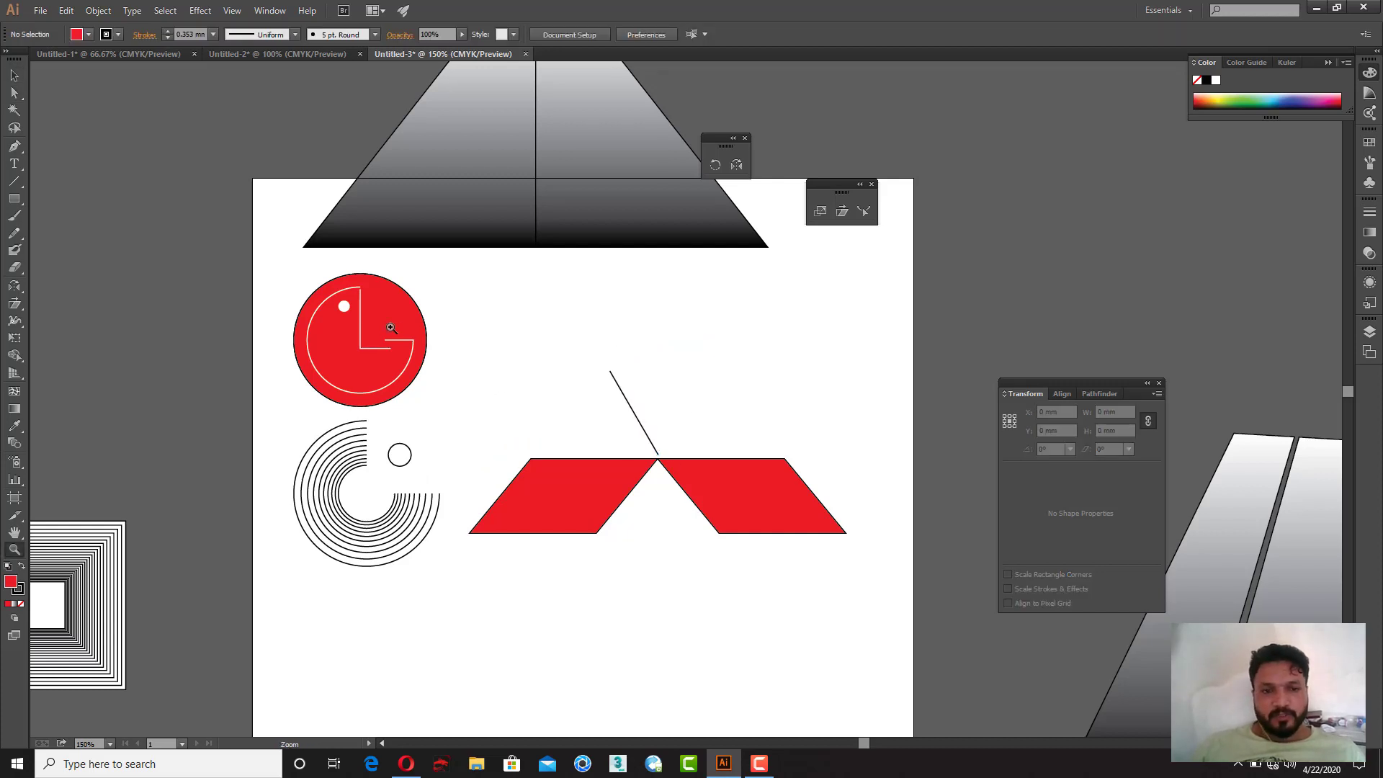
pyautogui.moveTo(391, 328); pyautogui.dragTo(916, 598)
pyautogui.moveTo(610, 525); pyautogui.dragTo(569, 526)
pyautogui.press('v')
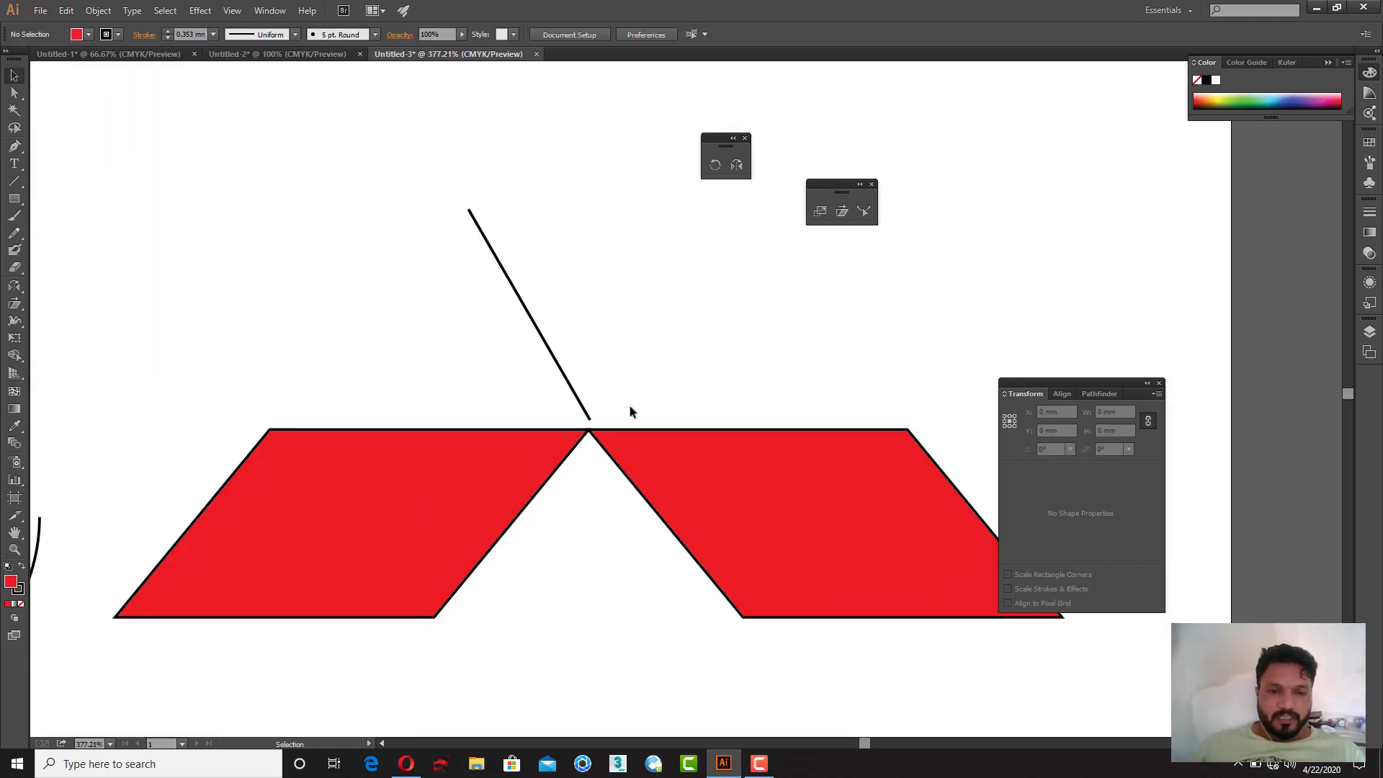
pyautogui.press('space')
pyautogui.moveTo(582, 367); pyautogui.dragTo(386, 374)
pyautogui.hotkey('ctrl', 'z')
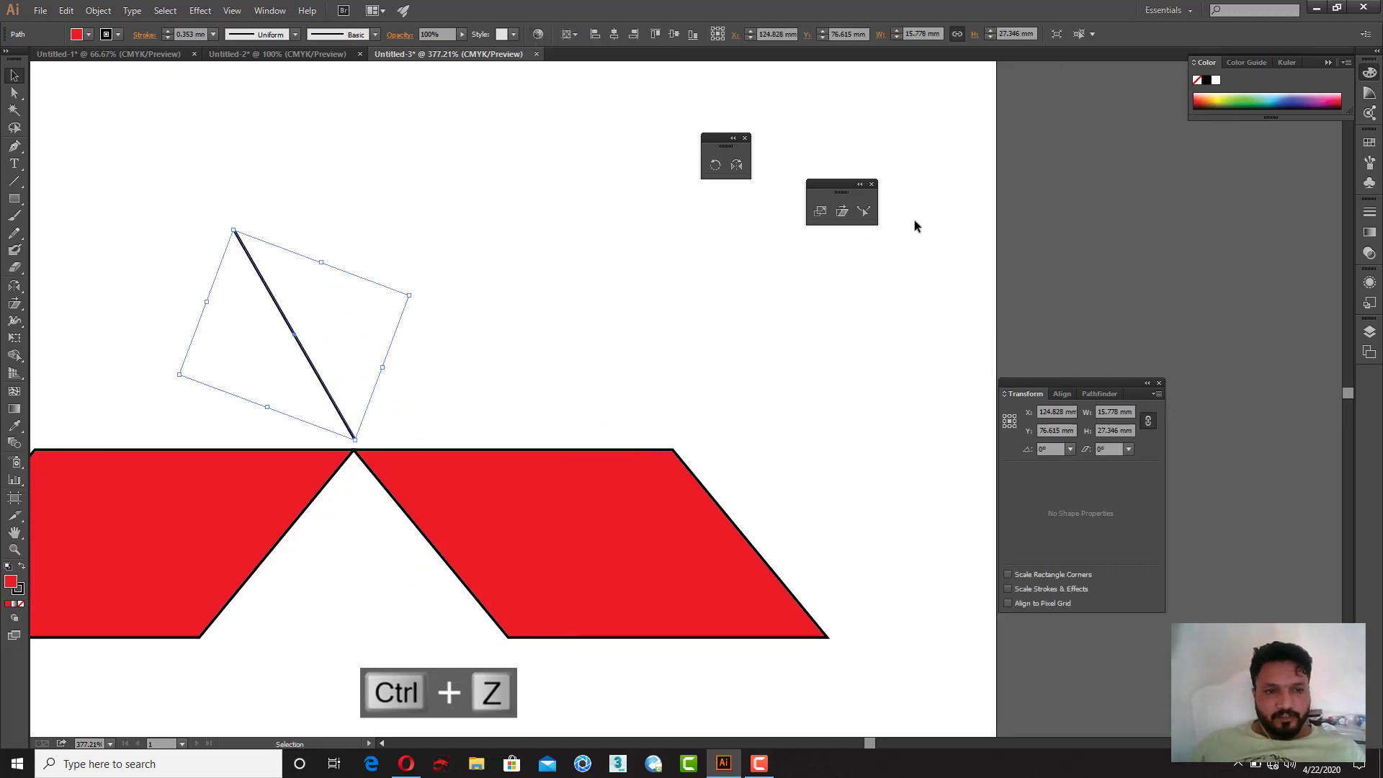
pyautogui.click(736, 165)
pyautogui.moveTo(353, 436); pyautogui.dragTo(287, 468)
pyautogui.hotkey('ctrl', 'z')
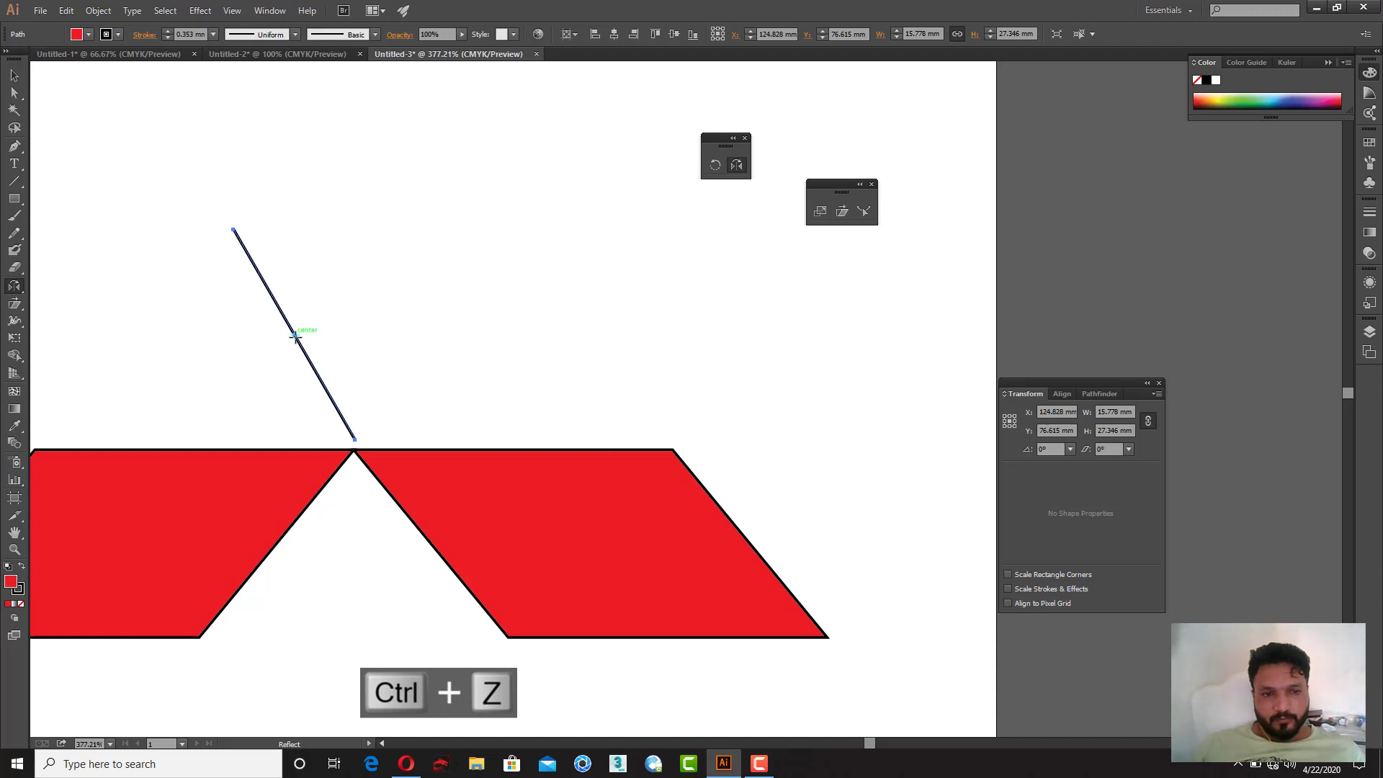
# Step: Reflect a copy of the edge line across the vertical and join both lines into a closed downward triangle
pyautogui.moveTo(358, 443); pyautogui.dragTo(369, 409)
pyautogui.press('v')
pyautogui.click(252, 423)
pyautogui.moveTo(504, 390); pyautogui.dragTo(288, 414)
pyautogui.press('a')
pyautogui.hotkey('ctrl', 'g')
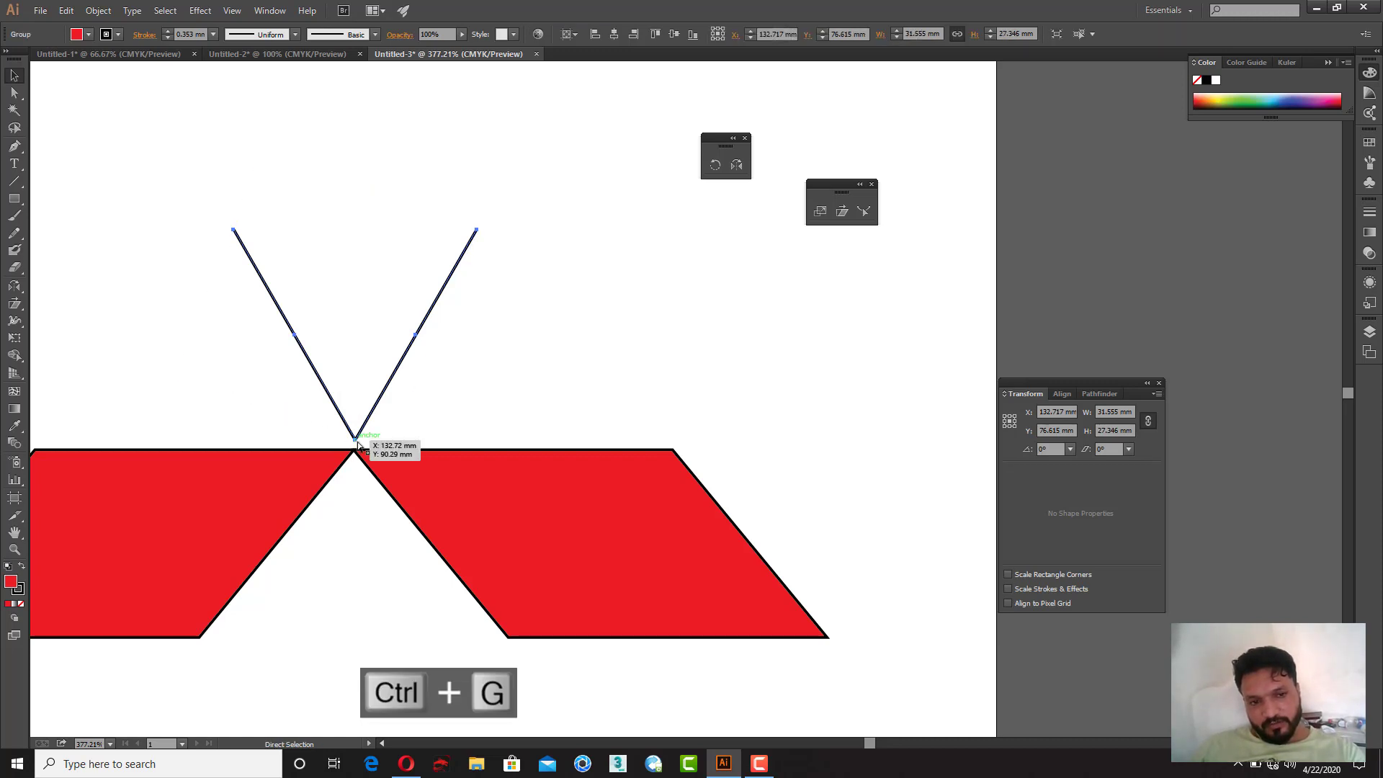
pyautogui.hotkey('ctrl', 'j')
pyautogui.press('v')
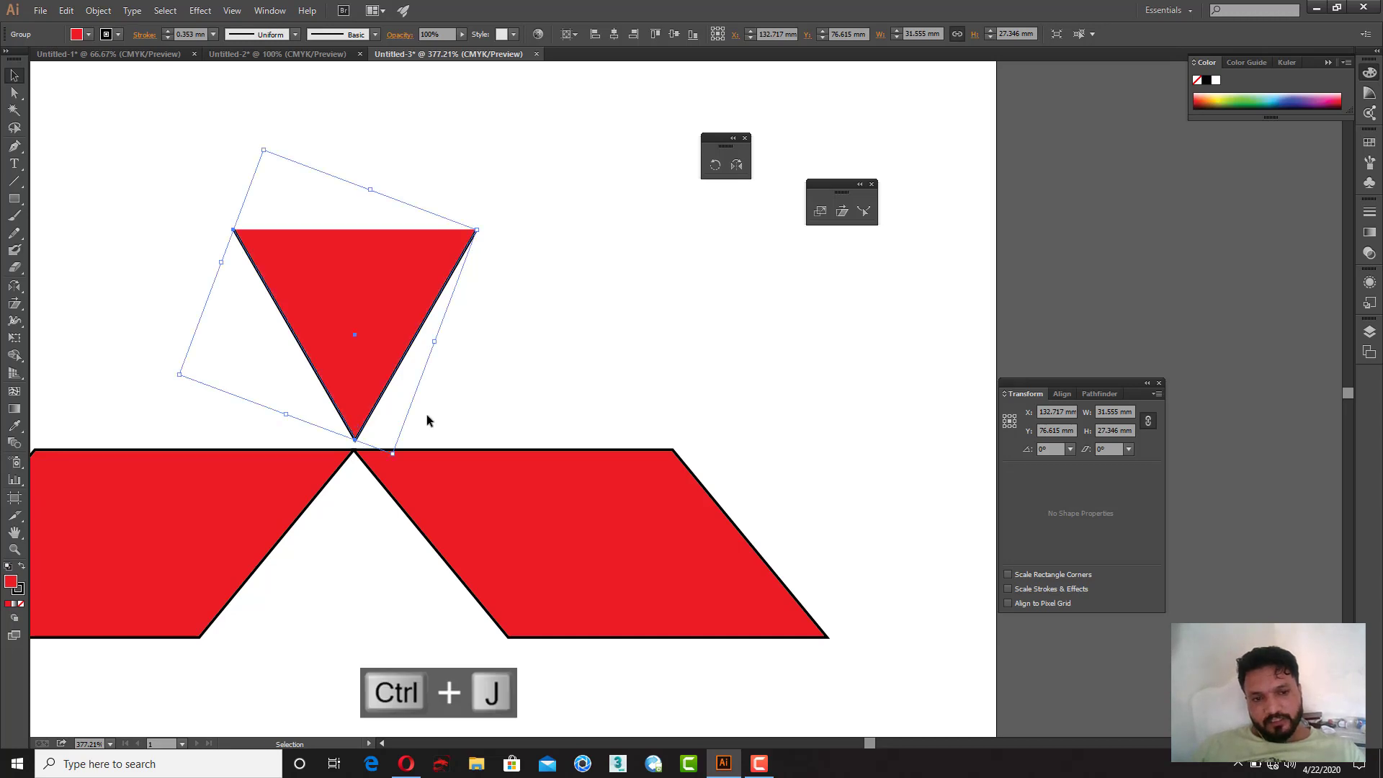
pyautogui.click(450, 398)
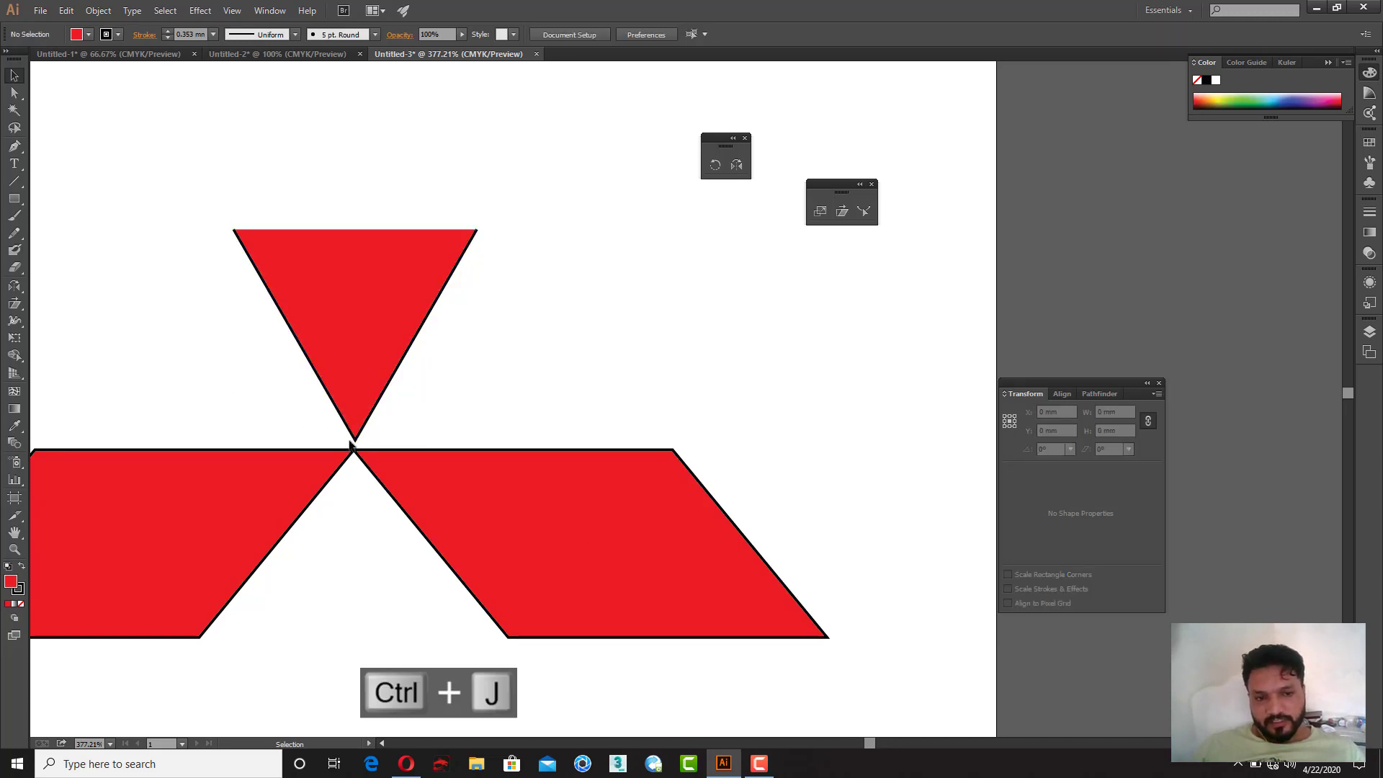
# Step: Reflect a copy of the triangle about its top edge to form an upright diamond
pyautogui.moveTo(363, 386); pyautogui.dragTo(352, 201)
pyautogui.hotkey('ctrl', 'z')
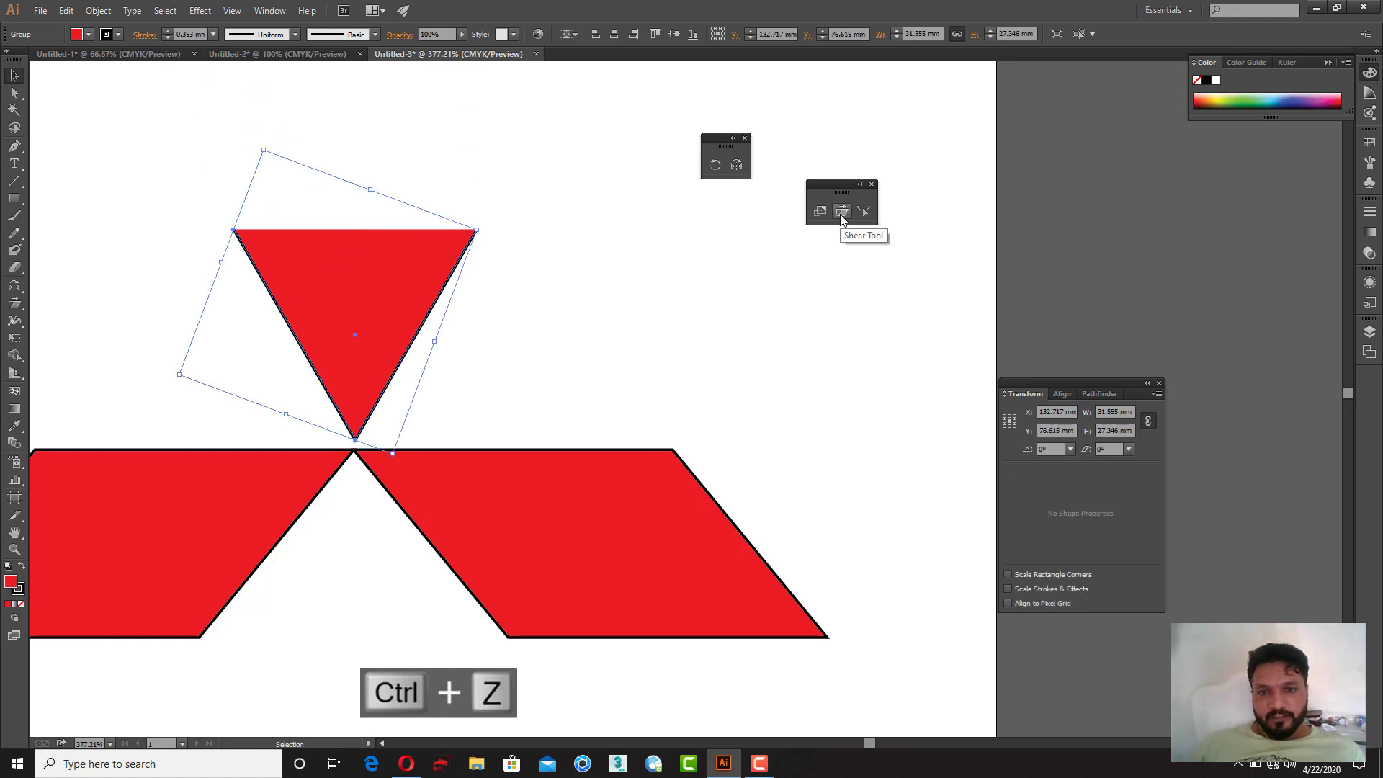
pyautogui.click(736, 165)
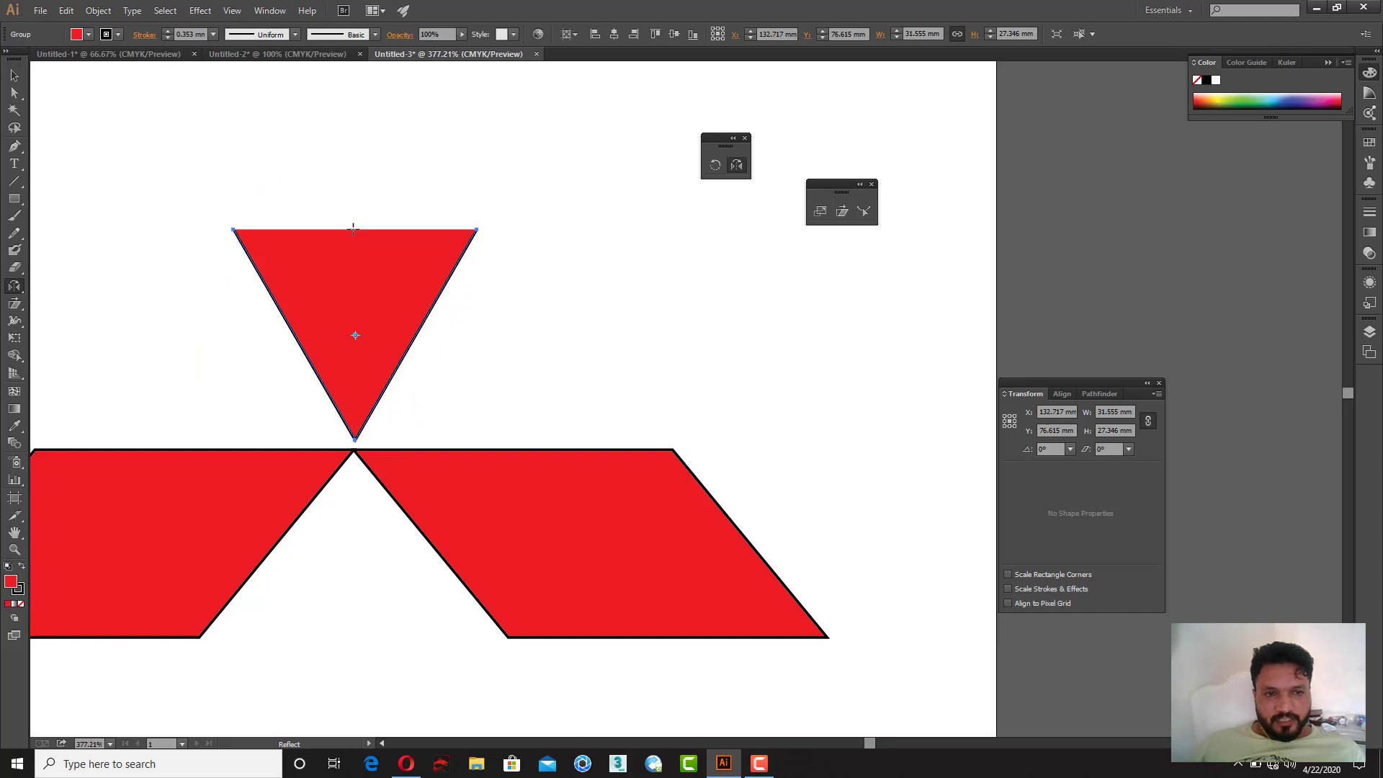
pyautogui.moveTo(360, 234); pyautogui.dragTo(545, 236)
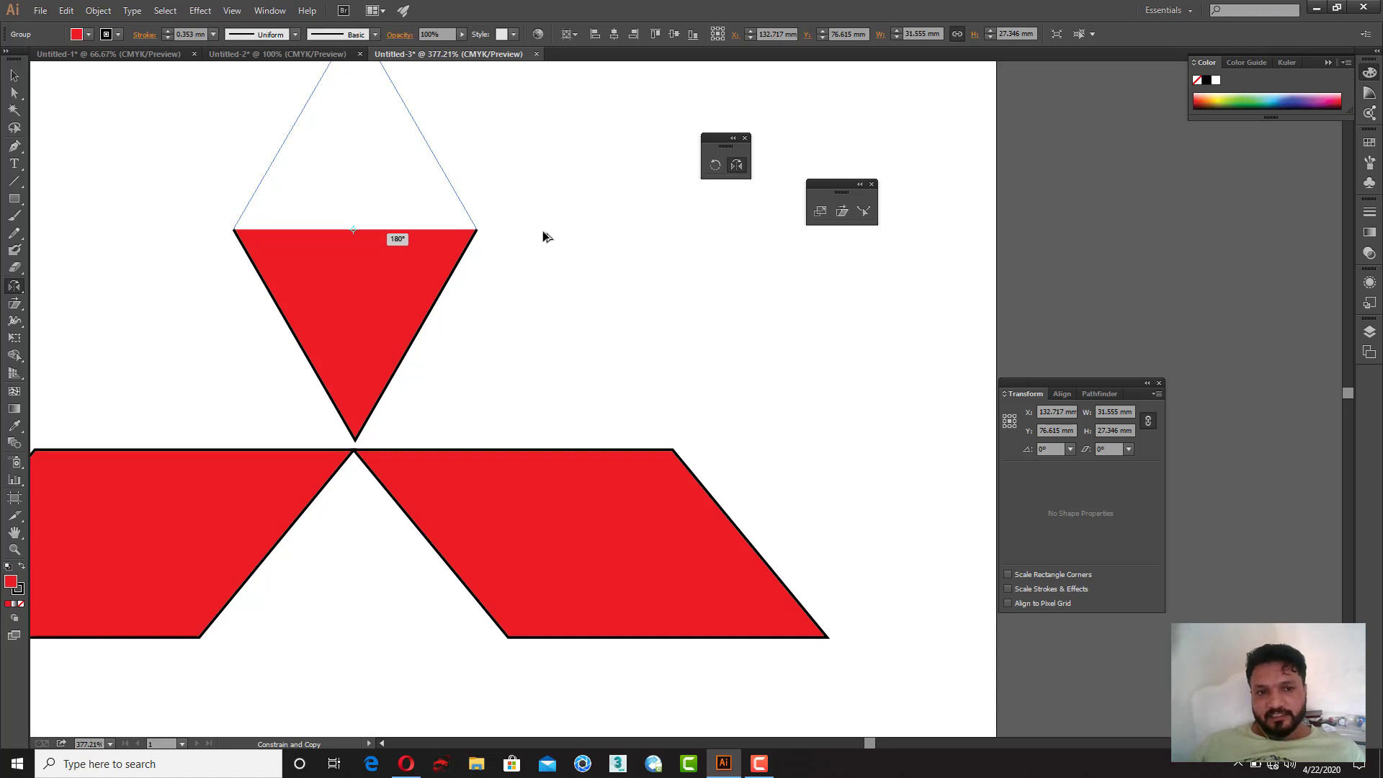
pyautogui.moveTo(546, 236); pyautogui.dragTo(558, 189)
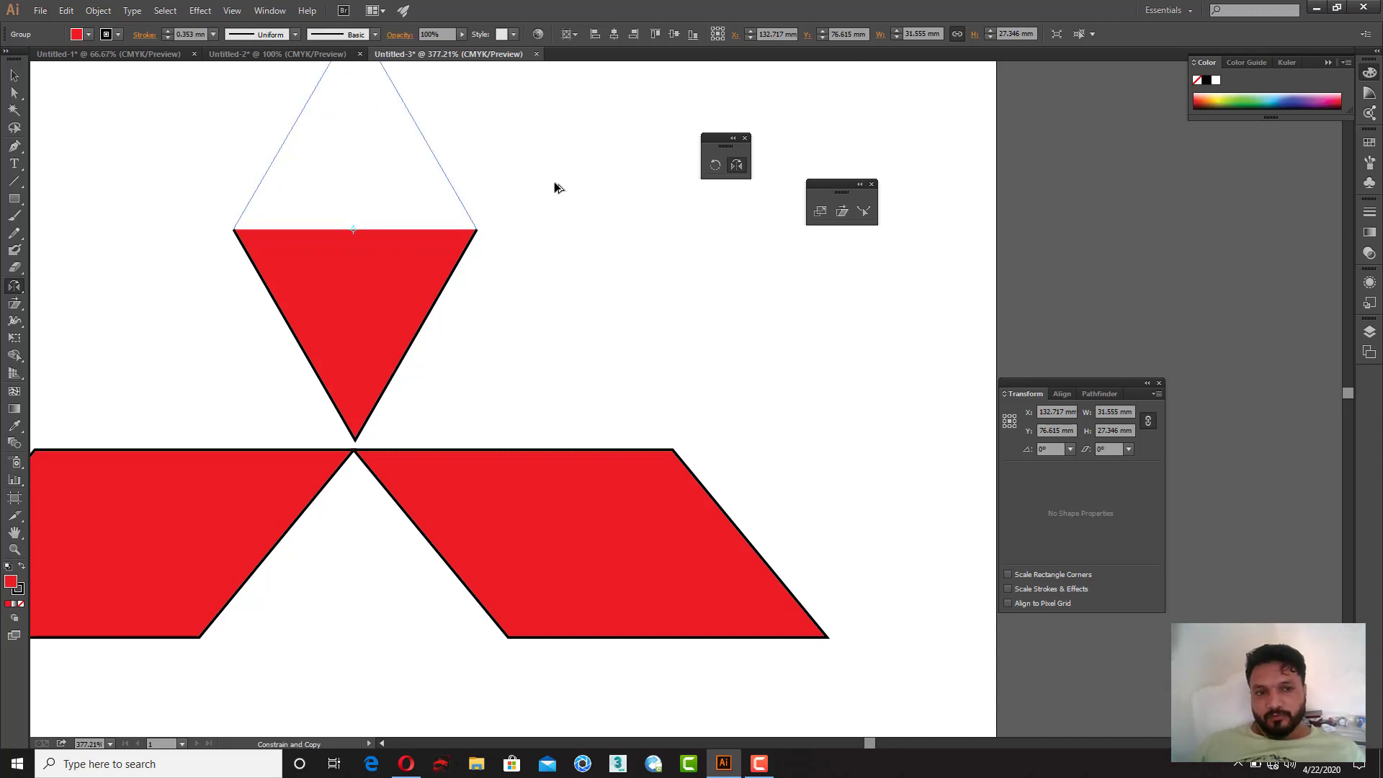
pyautogui.moveTo(558, 189); pyautogui.dragTo(810, 375)
pyautogui.press('space')
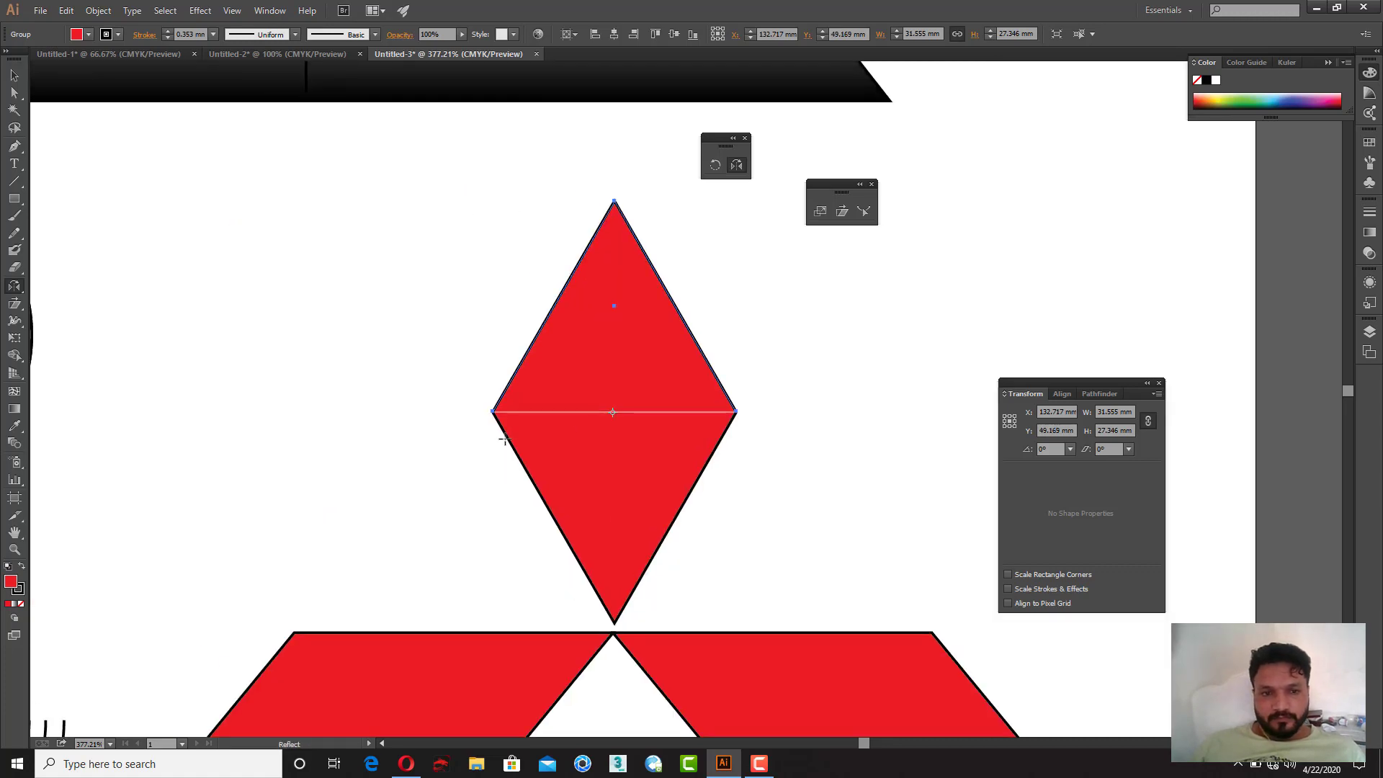
# Step: Align the two triangle halves' left corner points and join them into one diamond
pyautogui.hotkey('ctrl', 'space')
pyautogui.moveTo(445, 372); pyautogui.dragTo(650, 466)
pyautogui.moveTo(290, 337); pyautogui.dragTo(412, 412)
pyautogui.press('v')
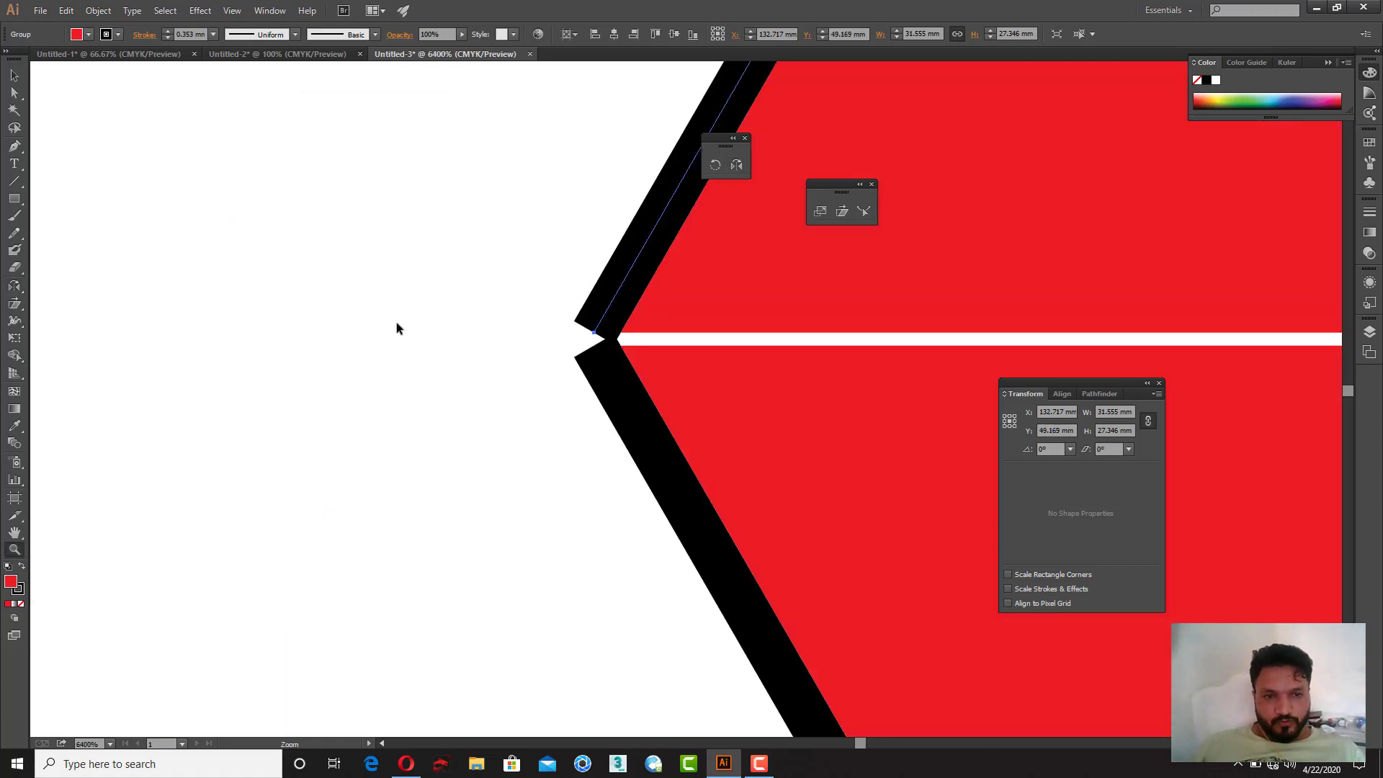
pyautogui.click(396, 322)
pyautogui.moveTo(616, 301); pyautogui.dragTo(615, 323)
pyautogui.moveTo(486, 302); pyautogui.dragTo(658, 386)
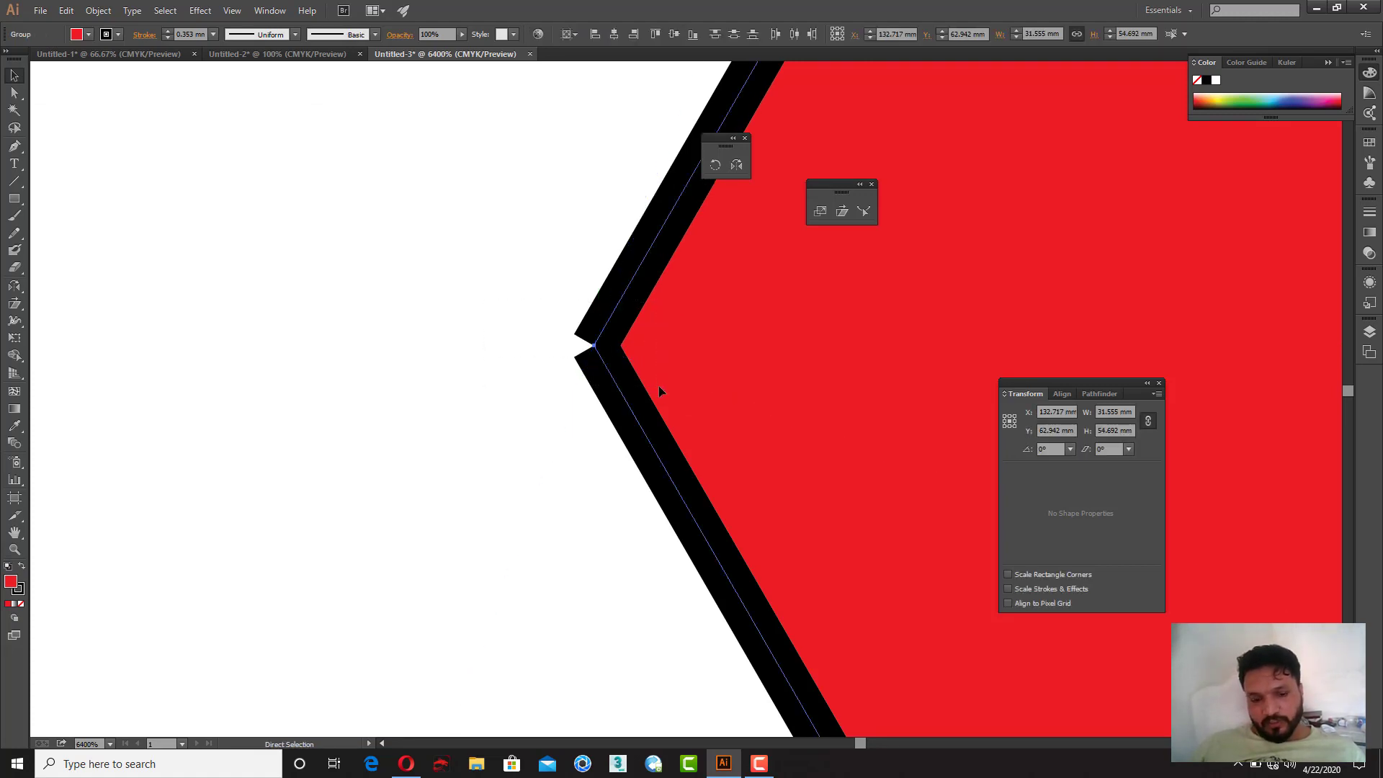
pyautogui.hotkey('ctrl', 'g')
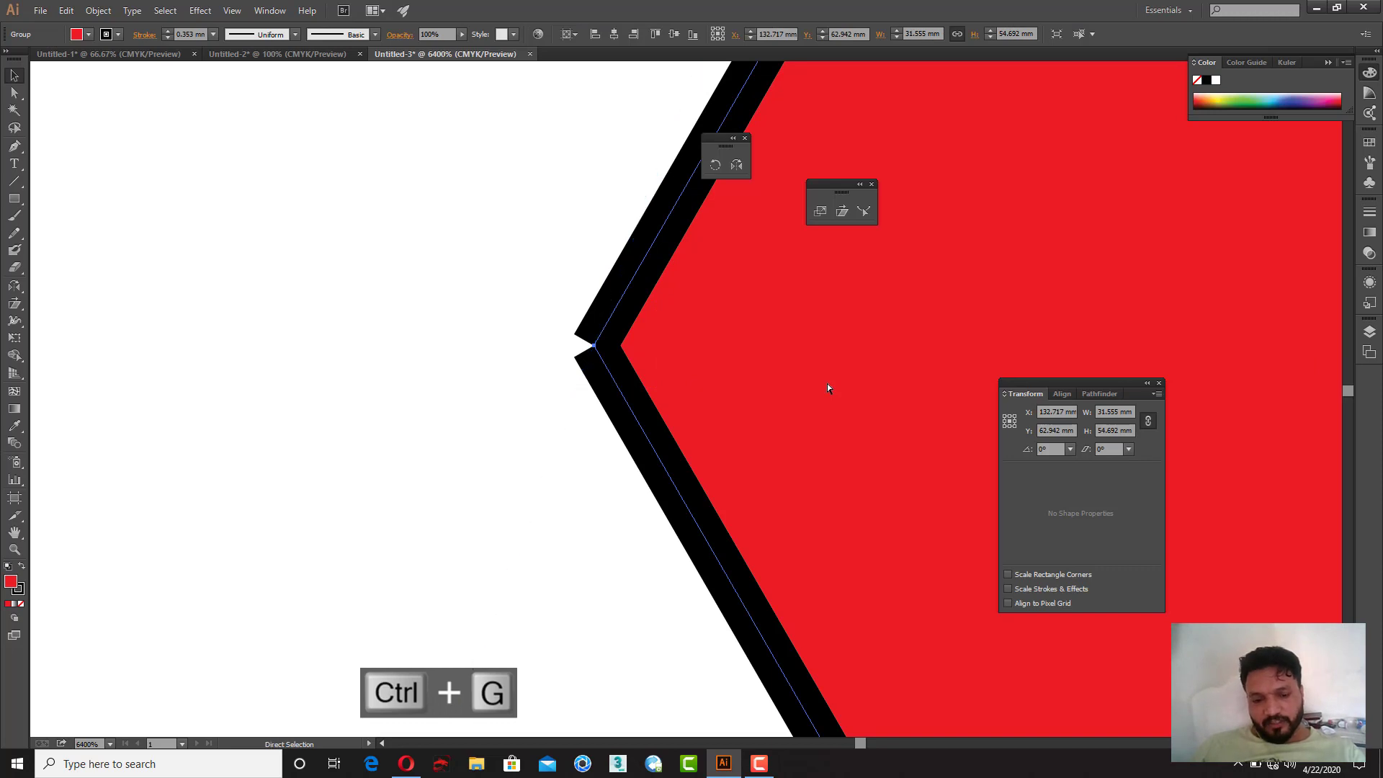
pyautogui.hotkey('ctrl', 'j')
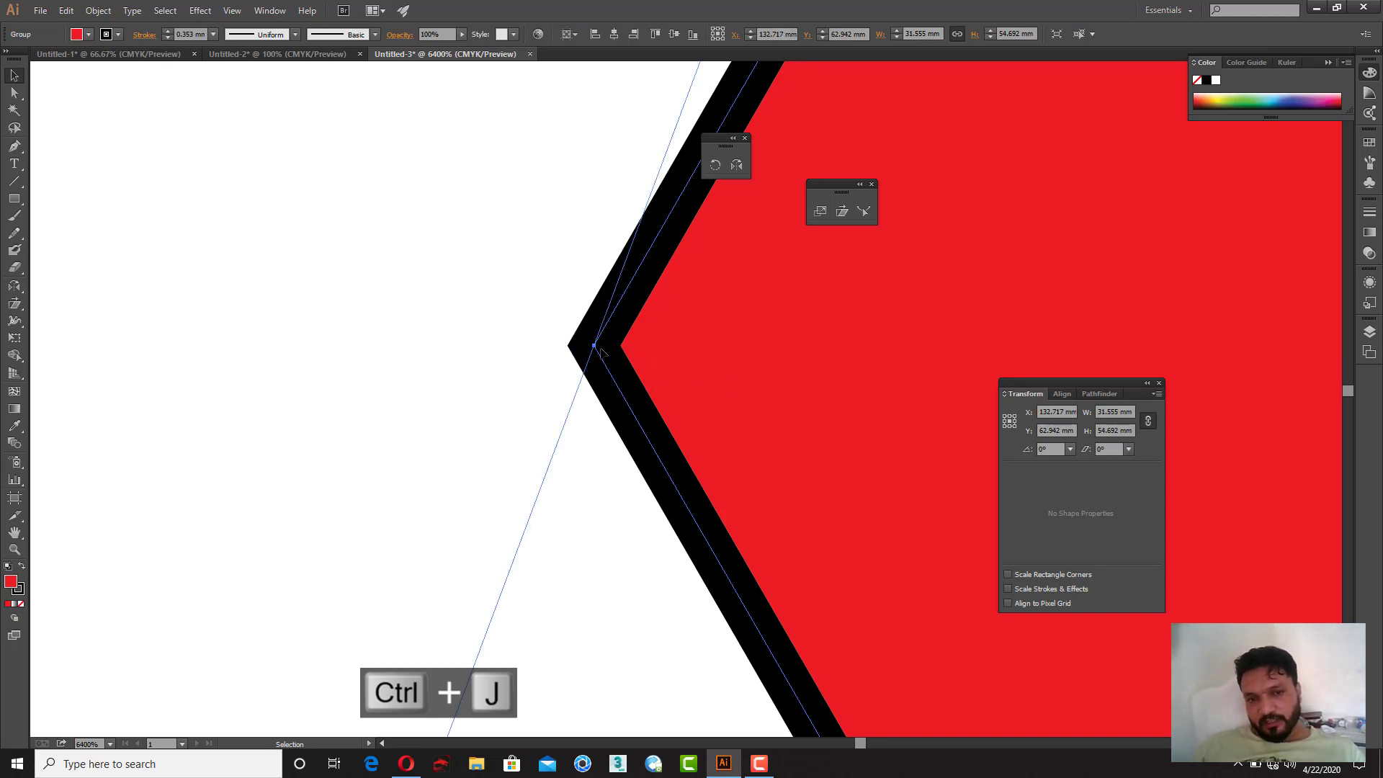
# Step: Scale the two lower parallelograms narrower horizontally so the logo is about 100 mm wide
pyautogui.press('z')
pyautogui.keyDown('alt'); pyautogui.click(745, 382); pyautogui.keyUp('alt')
pyautogui.keyDown('alt'); pyautogui.click(745, 382); pyautogui.keyUp('alt')
pyautogui.keyDown('alt'); pyautogui.click(745, 382); pyautogui.keyUp('alt')
pyautogui.keyDown('alt'); pyautogui.click(745, 382); pyautogui.keyUp('alt')
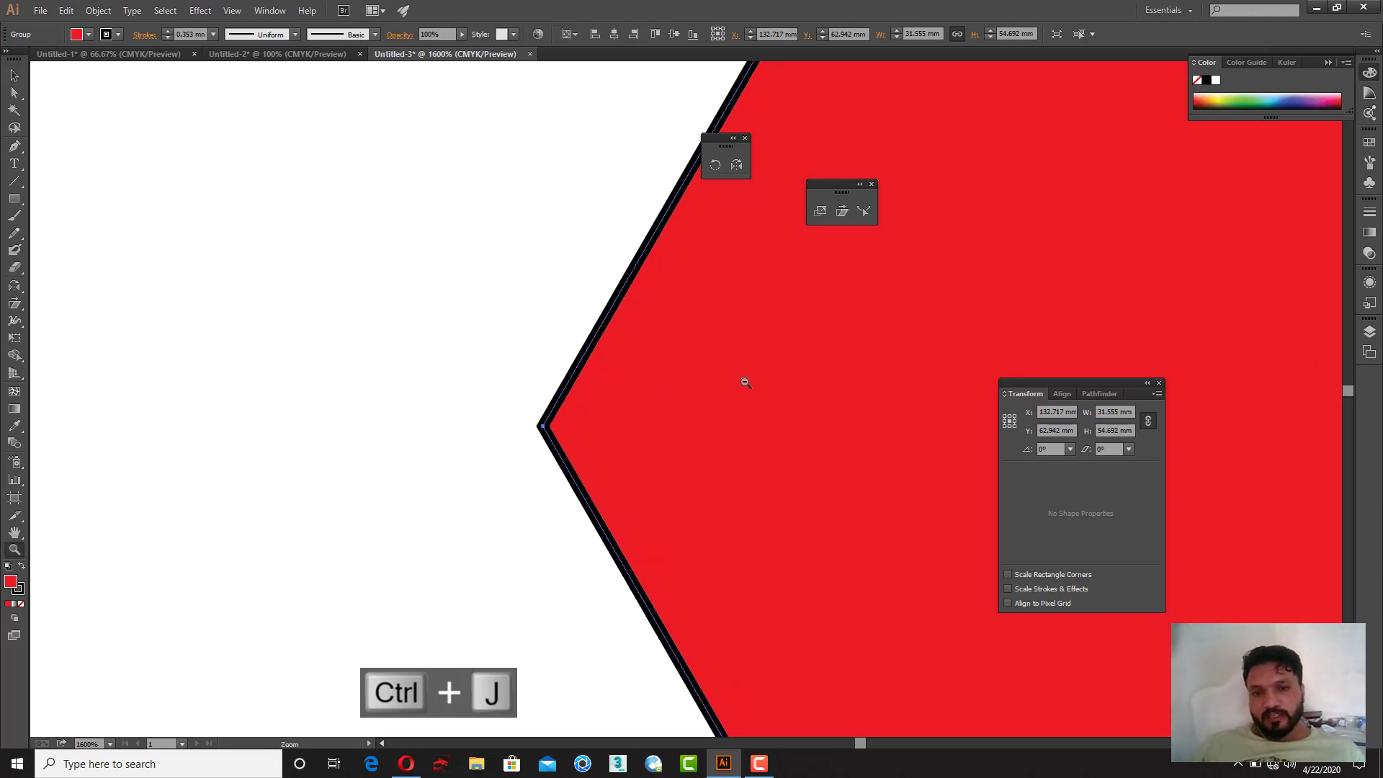
pyautogui.keyDown('alt'); pyautogui.click(745, 382); pyautogui.keyUp('alt')
pyautogui.keyDown('alt'); pyautogui.click(744, 383); pyautogui.keyUp('alt')
pyautogui.keyDown('alt'); pyautogui.click(745, 382); pyautogui.keyUp('alt')
pyautogui.keyDown('alt'); pyautogui.click(744, 383); pyautogui.keyUp('alt')
pyautogui.keyDown('alt'); pyautogui.click(745, 382); pyautogui.keyUp('alt')
pyautogui.keyDown('alt'); pyautogui.click(742, 386); pyautogui.keyUp('alt')
pyautogui.press('v')
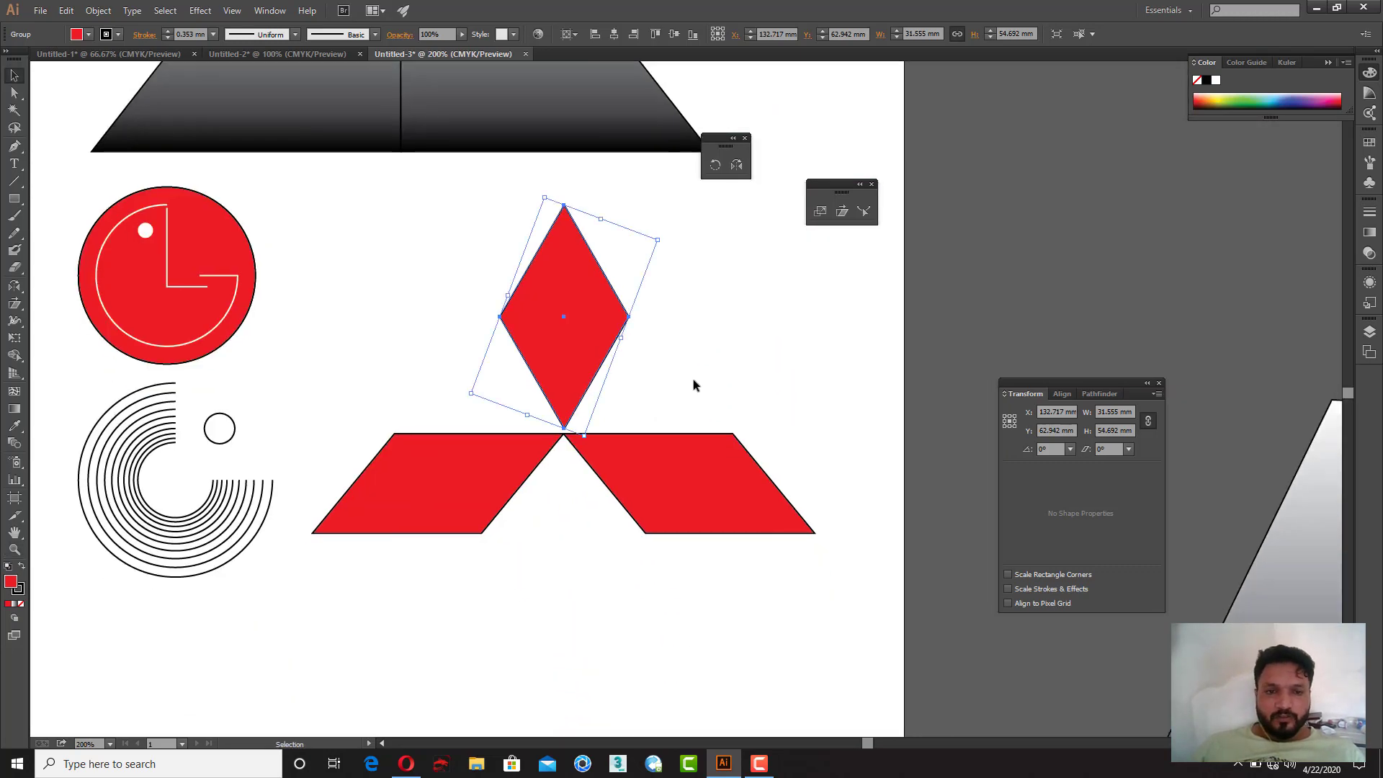
pyautogui.click(694, 386)
pyautogui.click(580, 342)
pyautogui.click(476, 481)
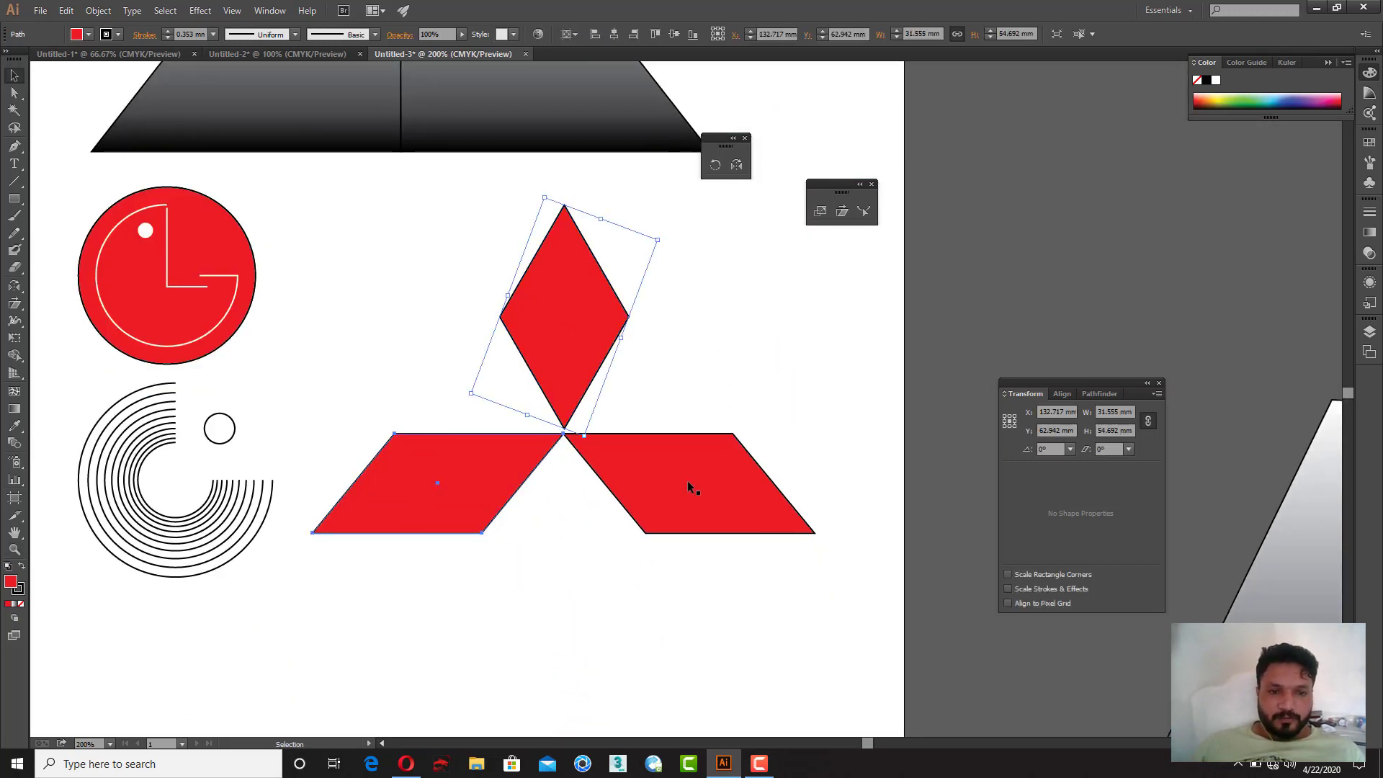
pyautogui.click(746, 486)
pyautogui.keyDown('shift'); pyautogui.click(474, 474); pyautogui.keyUp('shift')
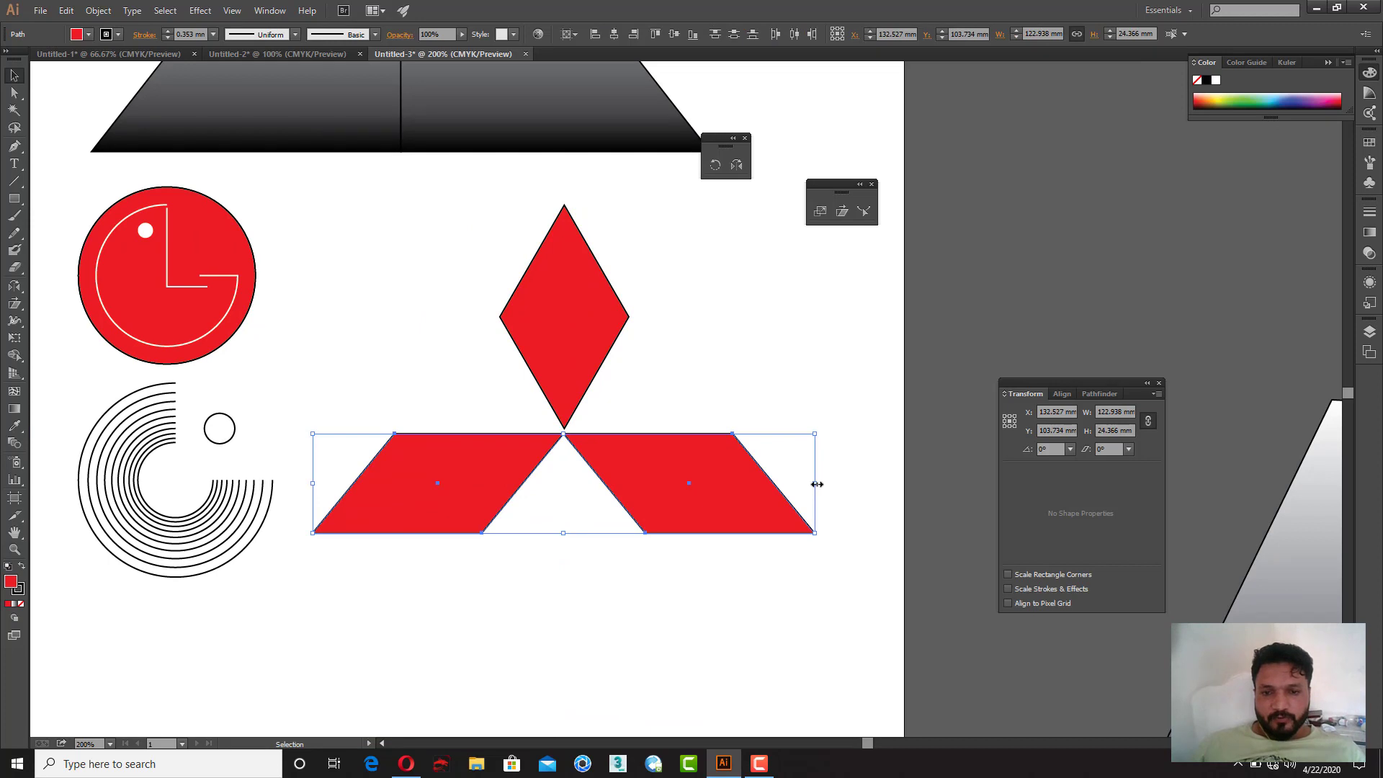
pyautogui.moveTo(815, 482); pyautogui.dragTo(771, 483)
pyautogui.click(724, 405)
pyautogui.press('z')
# Step: Move the diamond down to the parallelograms' shared tip, then group all three shapes
pyautogui.moveTo(267, 253); pyautogui.dragTo(823, 569)
pyautogui.press('v')
pyautogui.moveTo(719, 340); pyautogui.dragTo(724, 352)
pyautogui.click(555, 380)
pyautogui.moveTo(427, 353); pyautogui.dragTo(889, 545)
pyautogui.hotkey('ctrl', 'g')
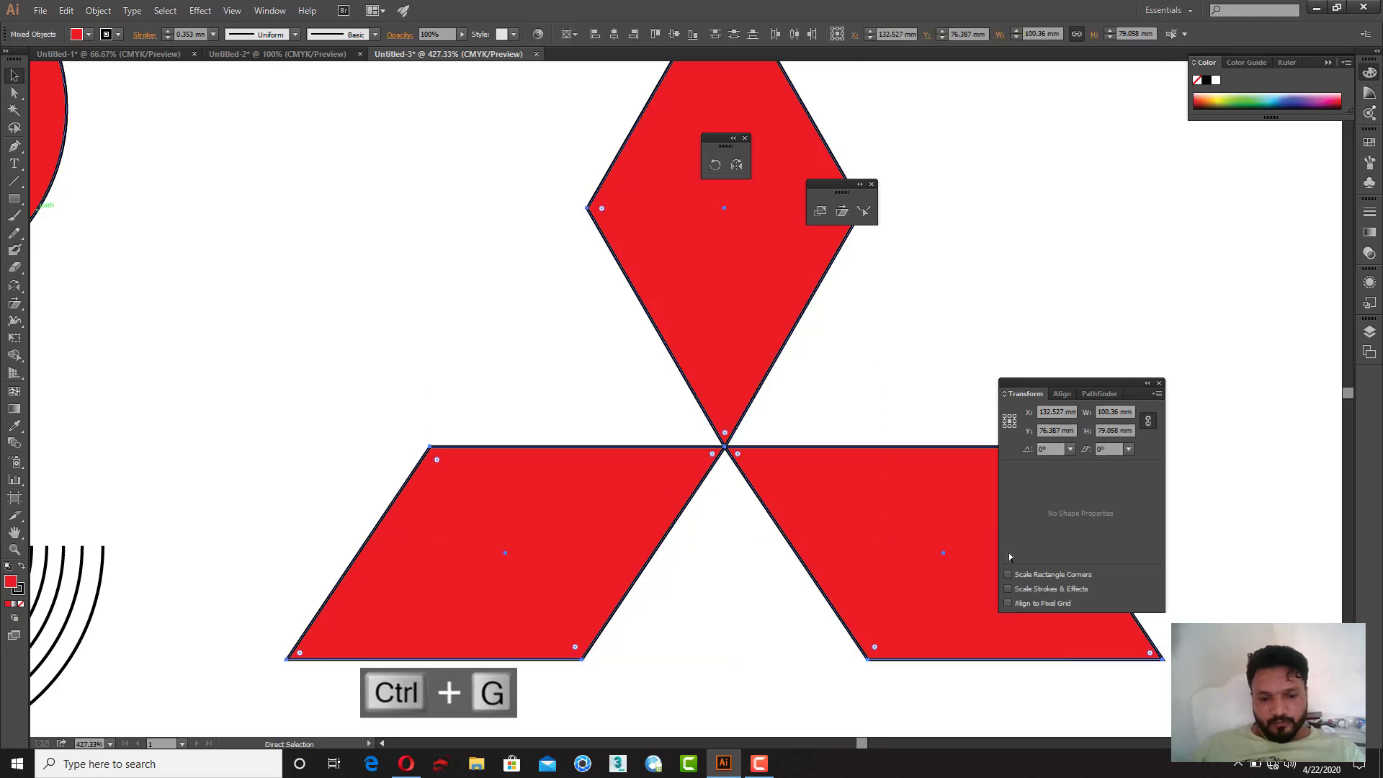
# Step: Move the grouped Mitsubishi-style logo onto the lower right of the artboard
pyautogui.press('z')
pyautogui.keyDown('alt'); pyautogui.click(799, 404); pyautogui.keyUp('alt')
pyautogui.keyDown('alt'); pyautogui.click(799, 404); pyautogui.keyUp('alt')
pyautogui.keyDown('alt'); pyautogui.click(800, 404); pyautogui.keyUp('alt')
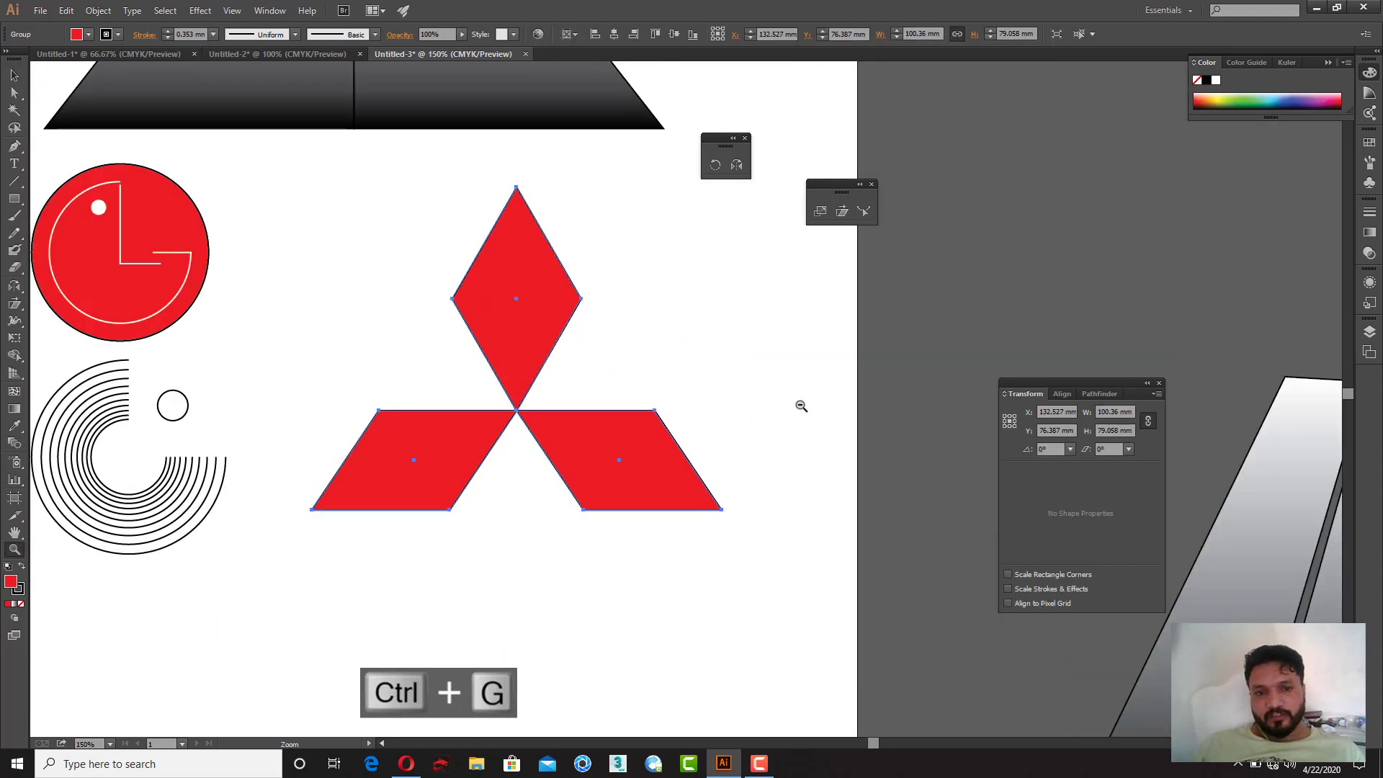
pyautogui.keyDown('alt'); pyautogui.click(799, 404); pyautogui.keyUp('alt')
pyautogui.keyDown('alt'); pyautogui.click(800, 404); pyautogui.keyUp('alt')
pyautogui.keyDown('alt'); pyautogui.click(799, 404); pyautogui.keyUp('alt')
pyautogui.moveTo(435, 446); pyautogui.dragTo(547, 438)
pyautogui.press('v')
pyautogui.click(589, 445)
pyautogui.moveTo(619, 406); pyautogui.dragTo(597, 562)
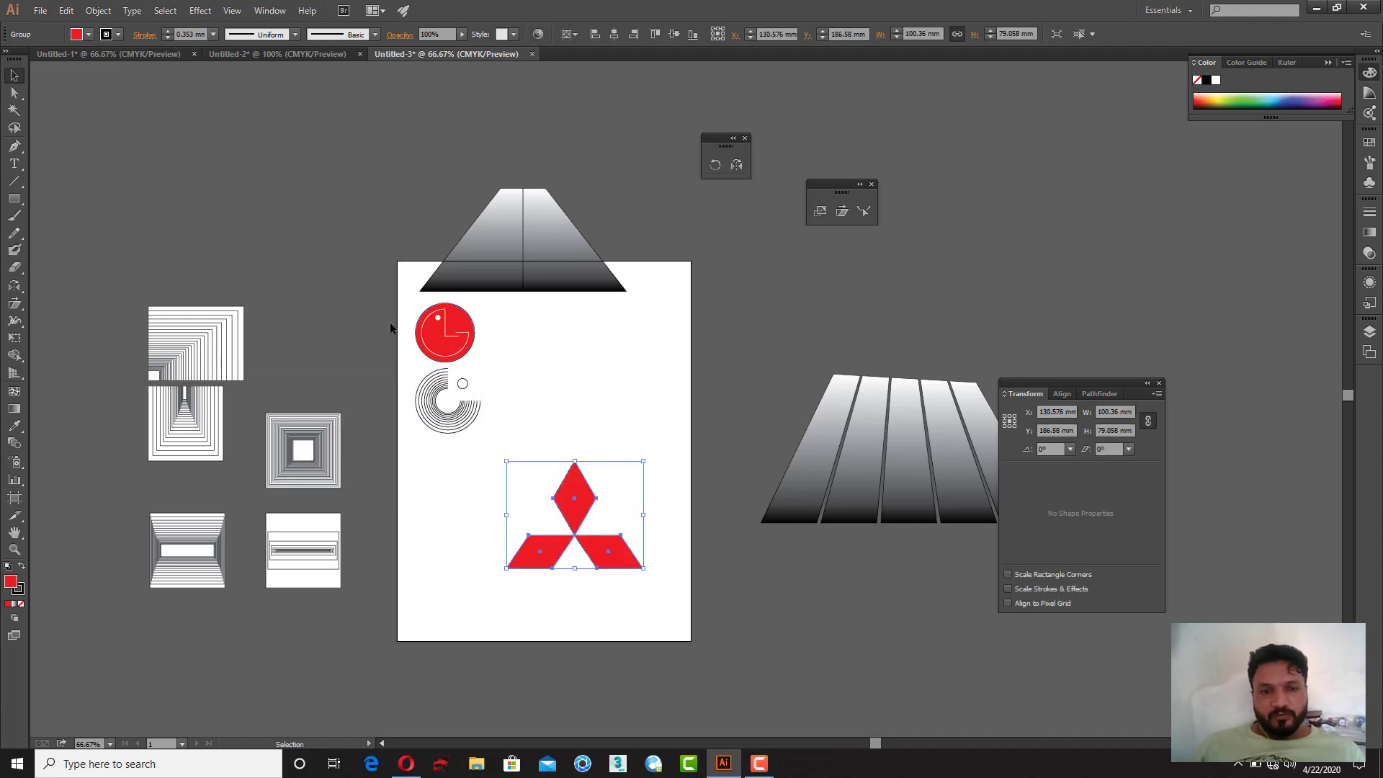
# Step: Move the LG-style and concentric-arc logos together onto the artboard's left side
pyautogui.moveTo(503, 413); pyautogui.dragTo(507, 456)
pyautogui.moveTo(452, 355); pyautogui.dragTo(467, 467)
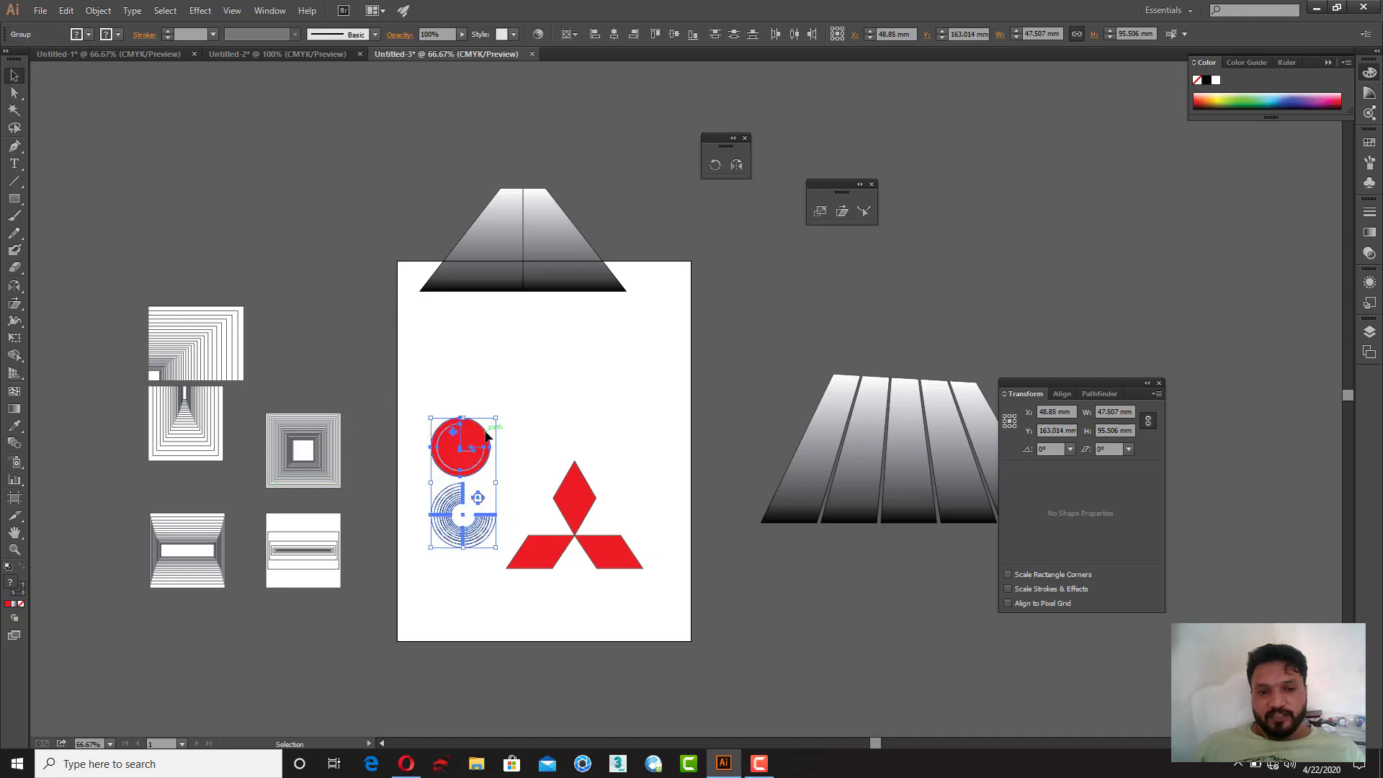
pyautogui.moveTo(528, 378); pyautogui.dragTo(450, 443)
# Step: Move the gradient trapezoid onto the top of the artboard above the logos
pyautogui.click(547, 396)
pyautogui.moveTo(398, 185); pyautogui.dragTo(702, 298)
pyautogui.moveTo(556, 289); pyautogui.dragTo(614, 399)
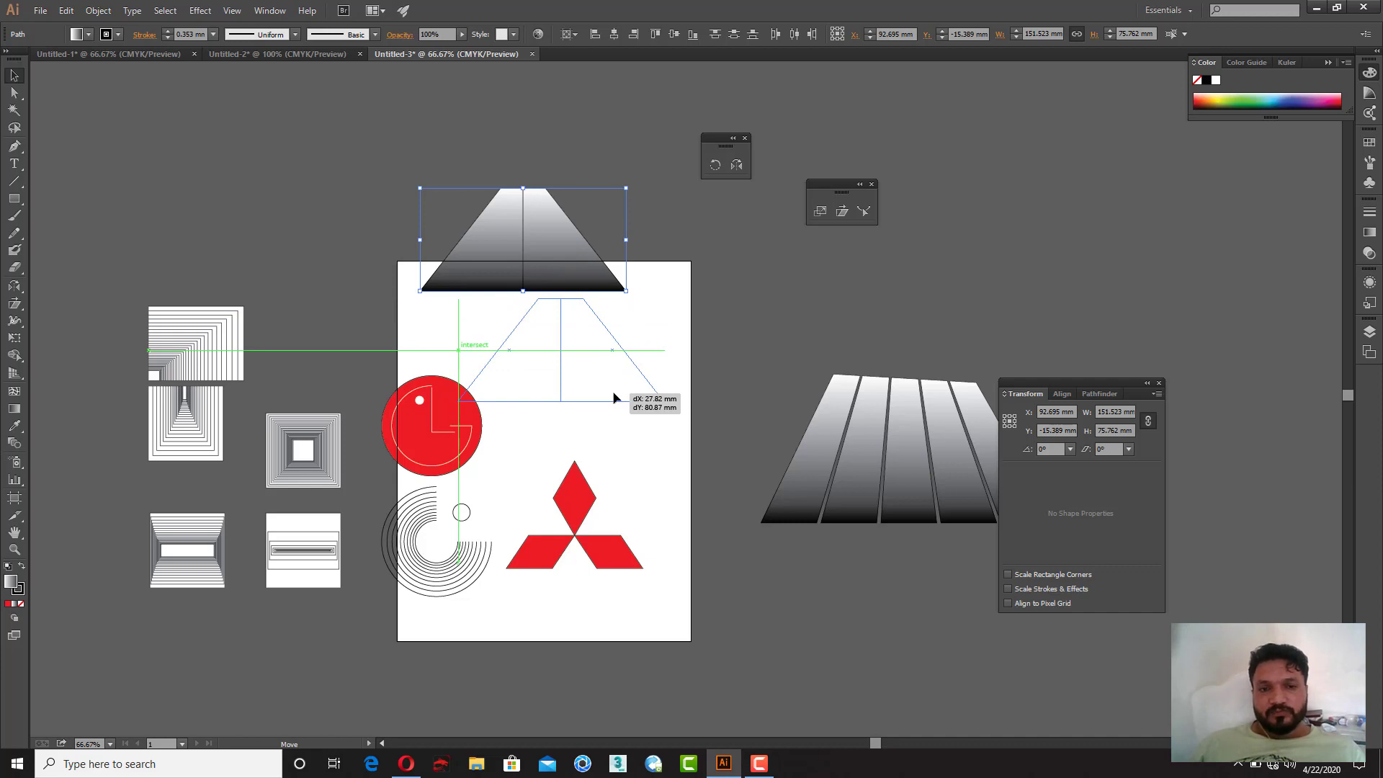
pyautogui.moveTo(613, 399); pyautogui.dragTo(624, 370)
pyautogui.click(624, 433)
pyautogui.moveTo(690, 439)
pyautogui.mouseDown()
pyautogui.moveTo(852, 440)
pyautogui.moveTo(586, 402)
pyautogui.moveTo(738, 484)
pyautogui.moveTo(543, 590)
pyautogui.moveTo(664, 445)
pyautogui.mouseUp()
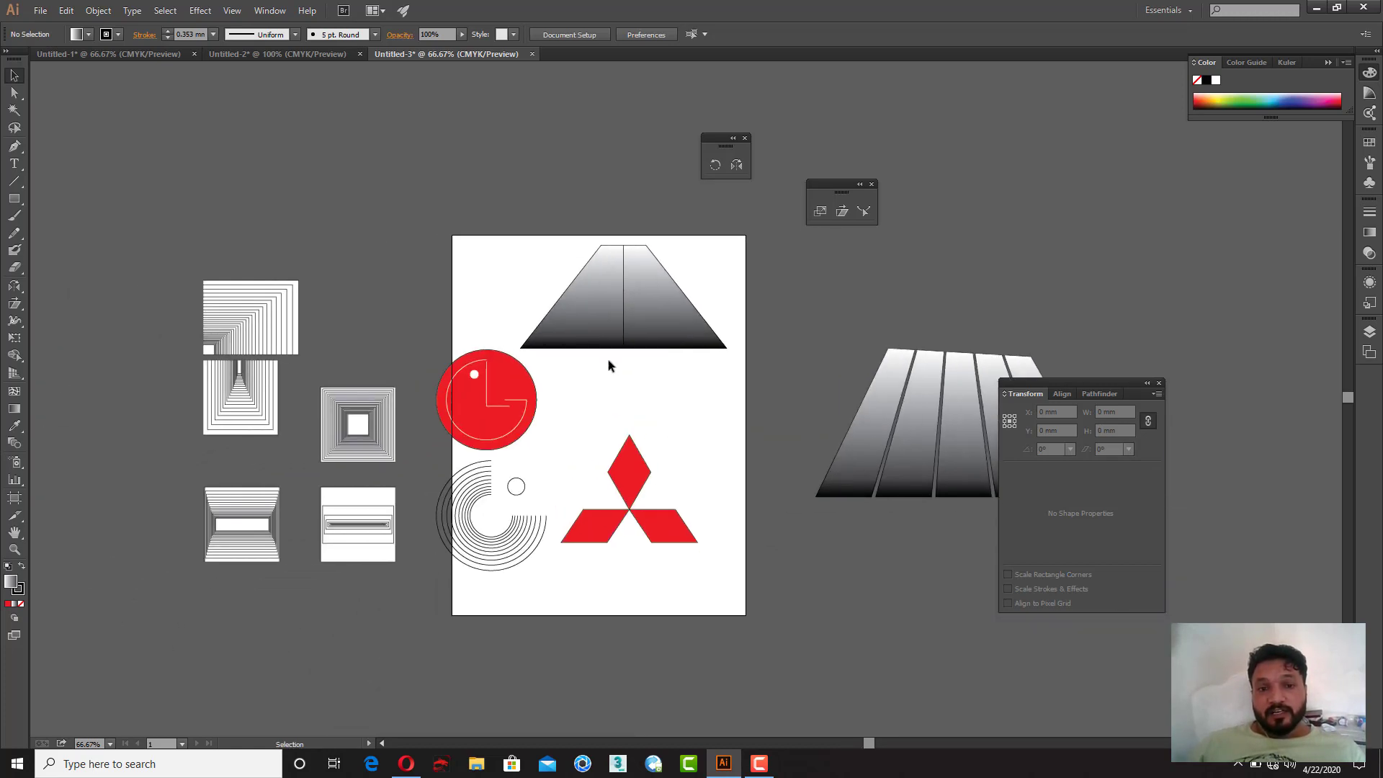
pyautogui.moveTo(541, 241); pyautogui.dragTo(694, 287)
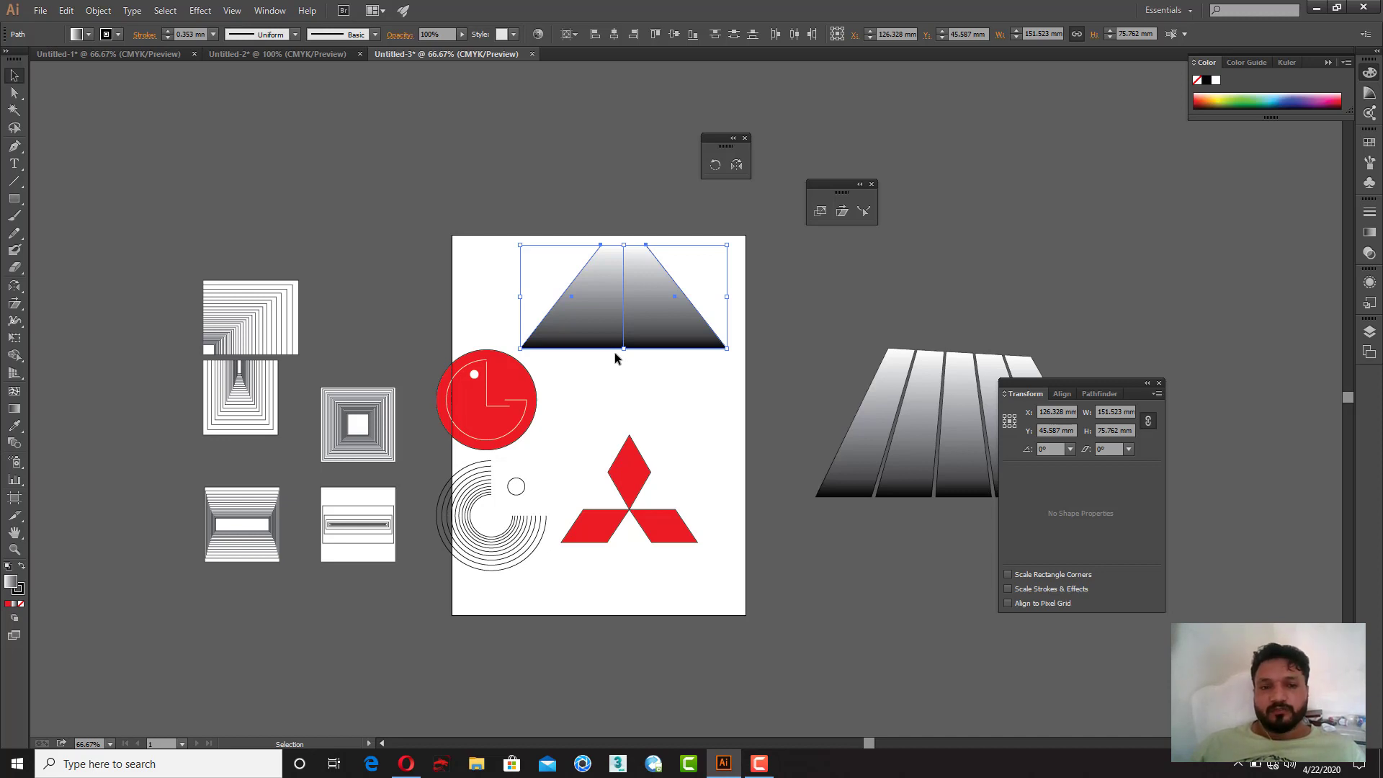
pyautogui.click(760, 765)
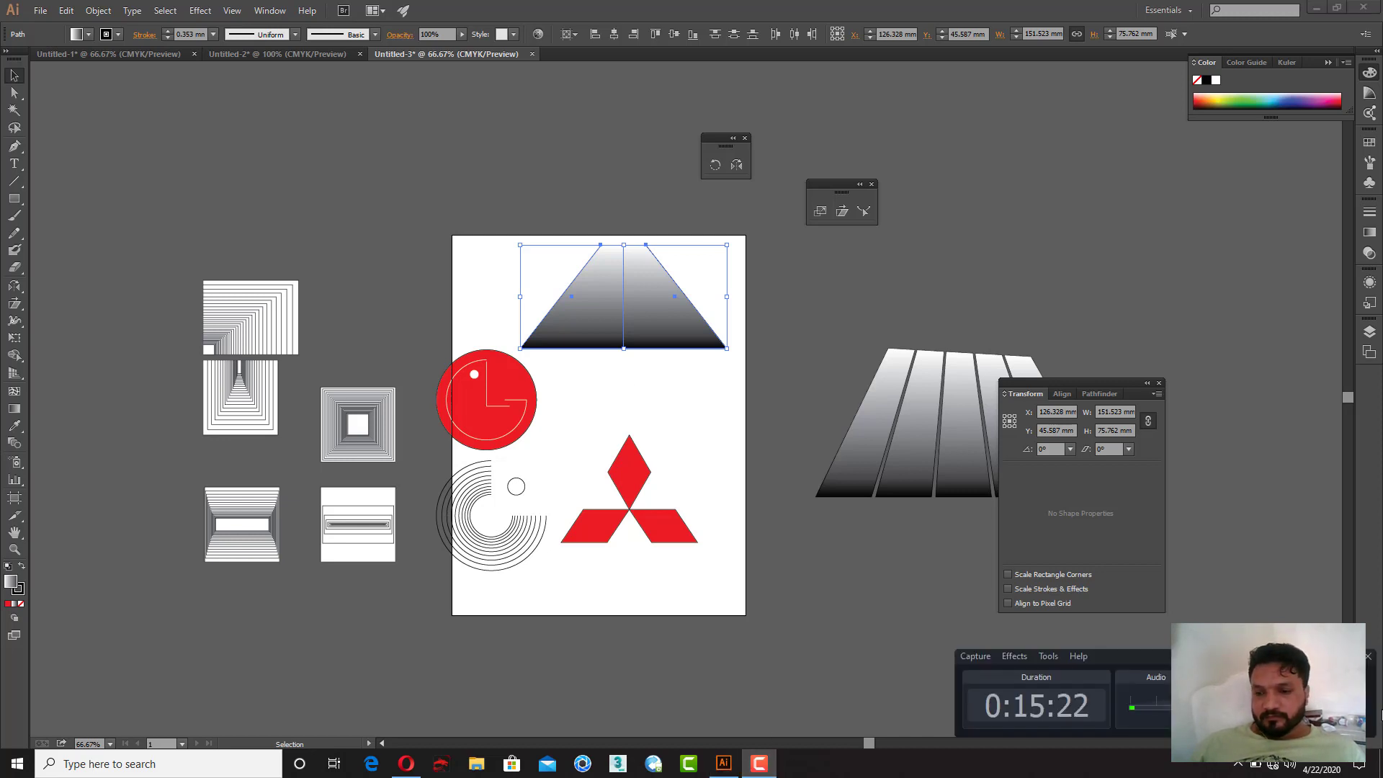